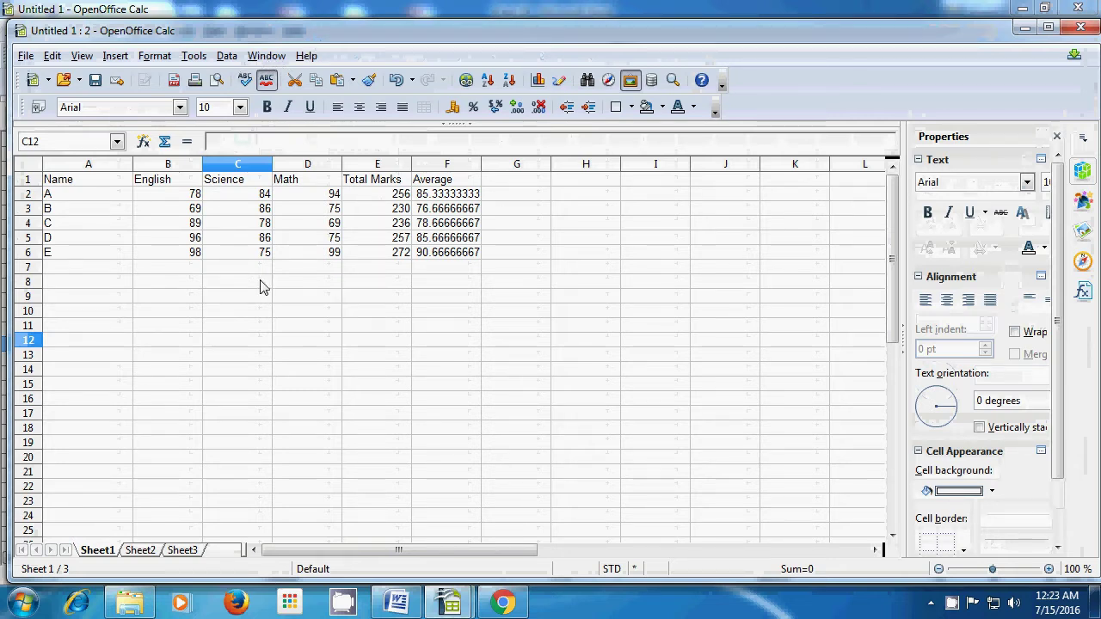
Move the spreadsheet's second window down to compare it with the original, and close the extra window.
left_click_drag(332, 40, 352, 286)
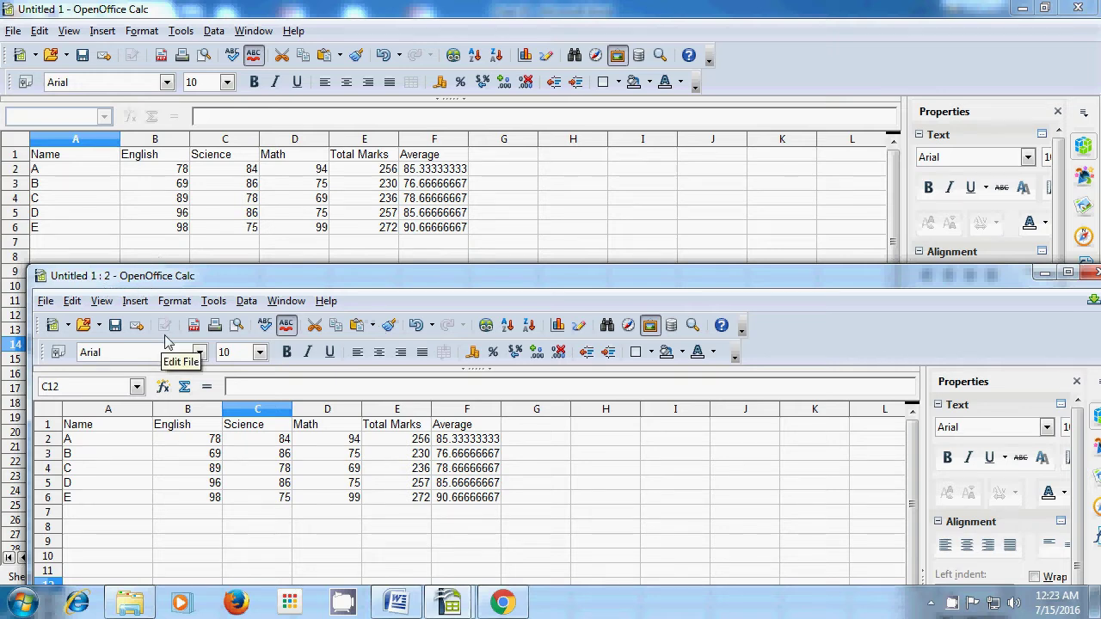
left_click_drag(236, 275, 215, 76)
left_click(213, 31)
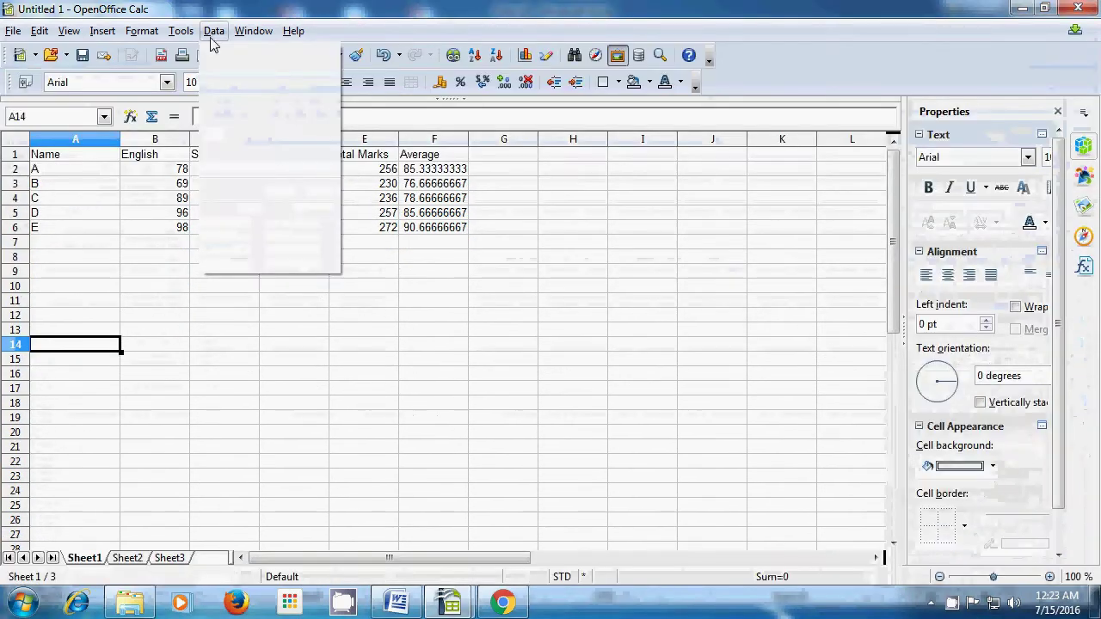
left_click(224, 332)
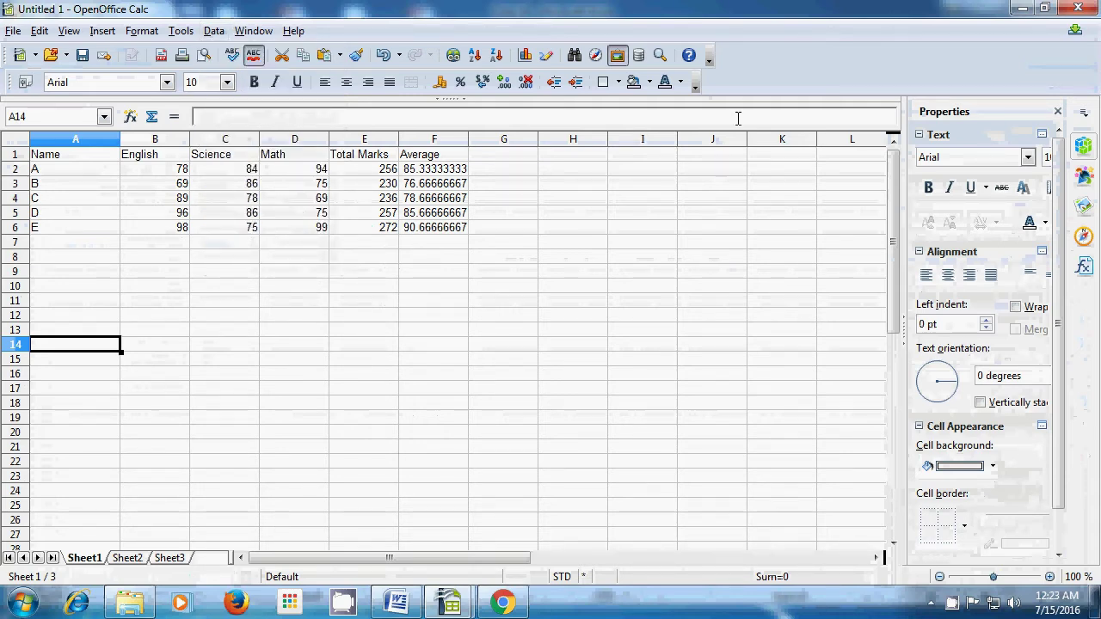
left_click(1078, 8)
left_click(774, 284)
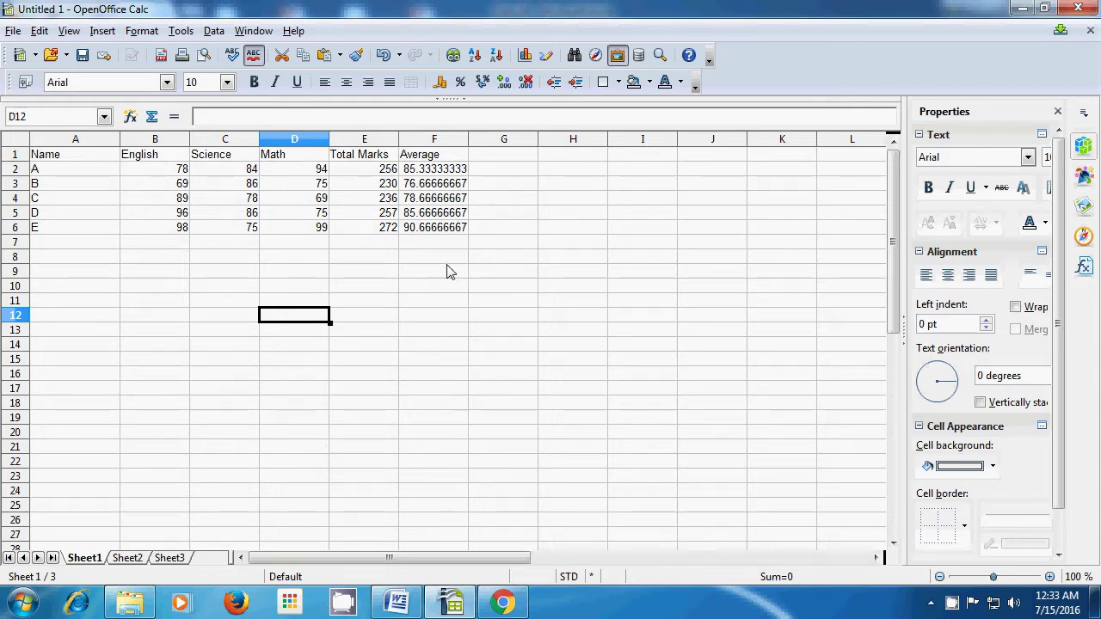
Split the sheet into four panes at cell G7.
left_click(476, 248)
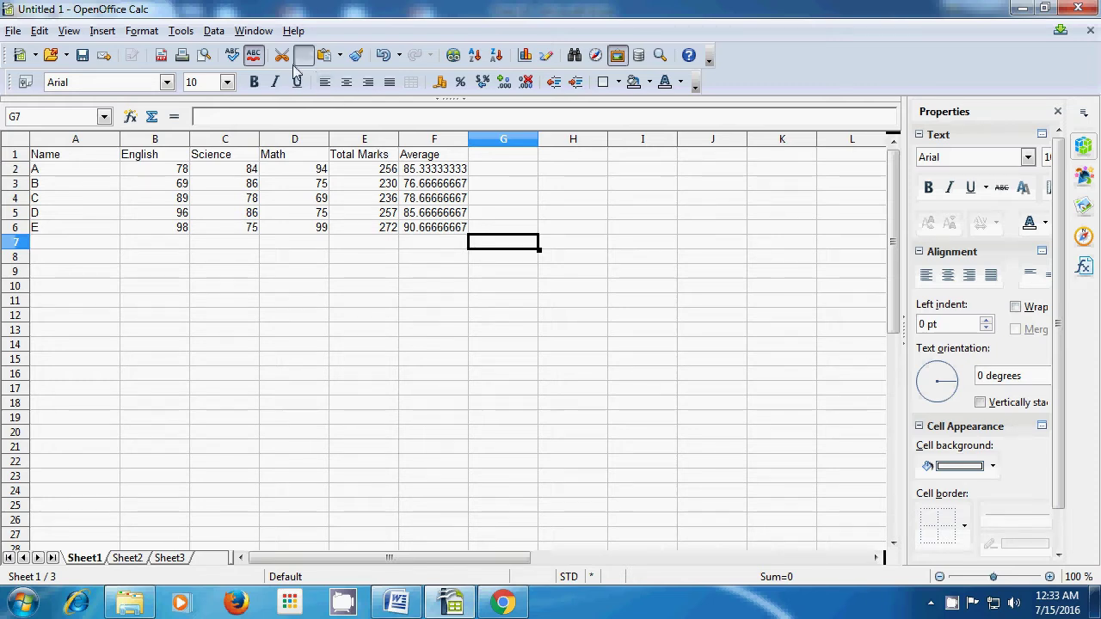
left_click(254, 32)
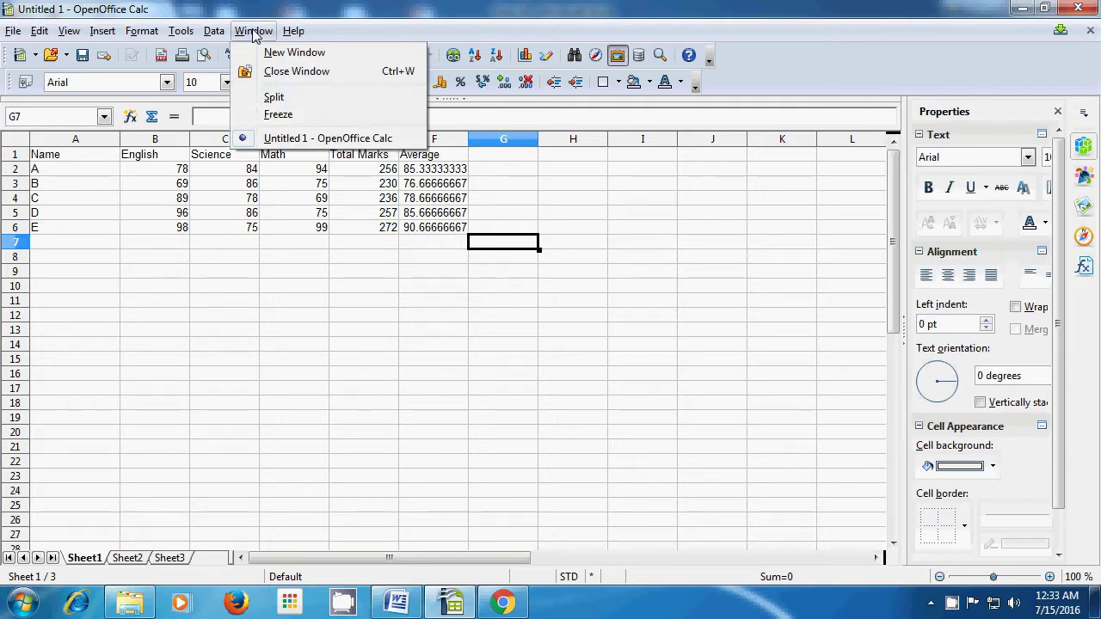
left_click(274, 98)
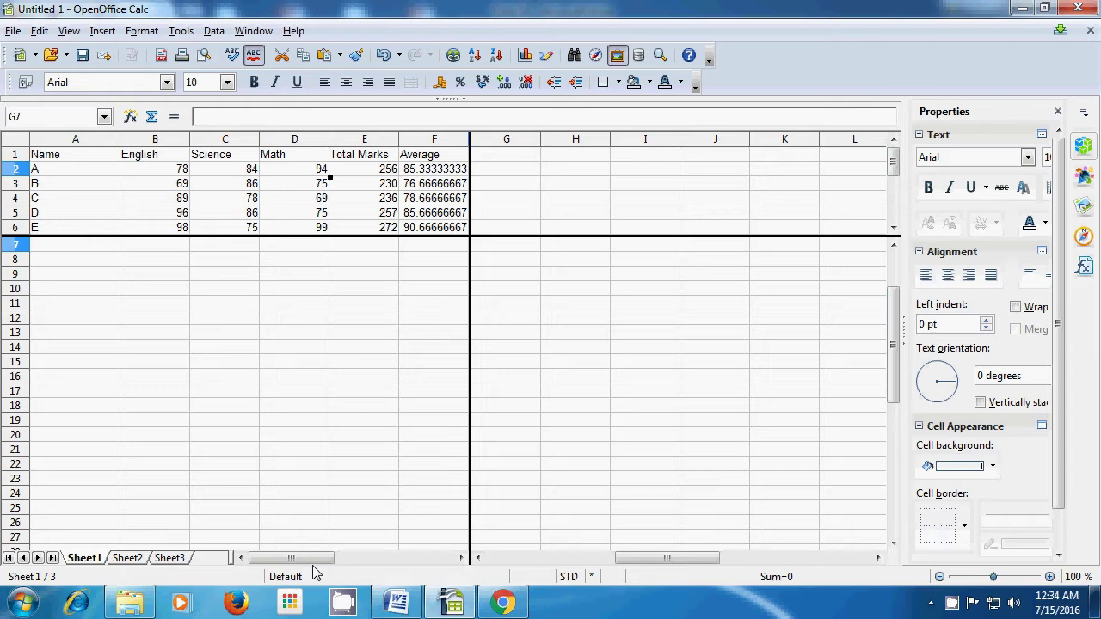
Show the marks table from cell A1 in all four panes of the split sheet.
mouse_move(311, 559)
left_mouse_down()
mouse_move(452, 564)
mouse_move(297, 568)
left_mouse_up()
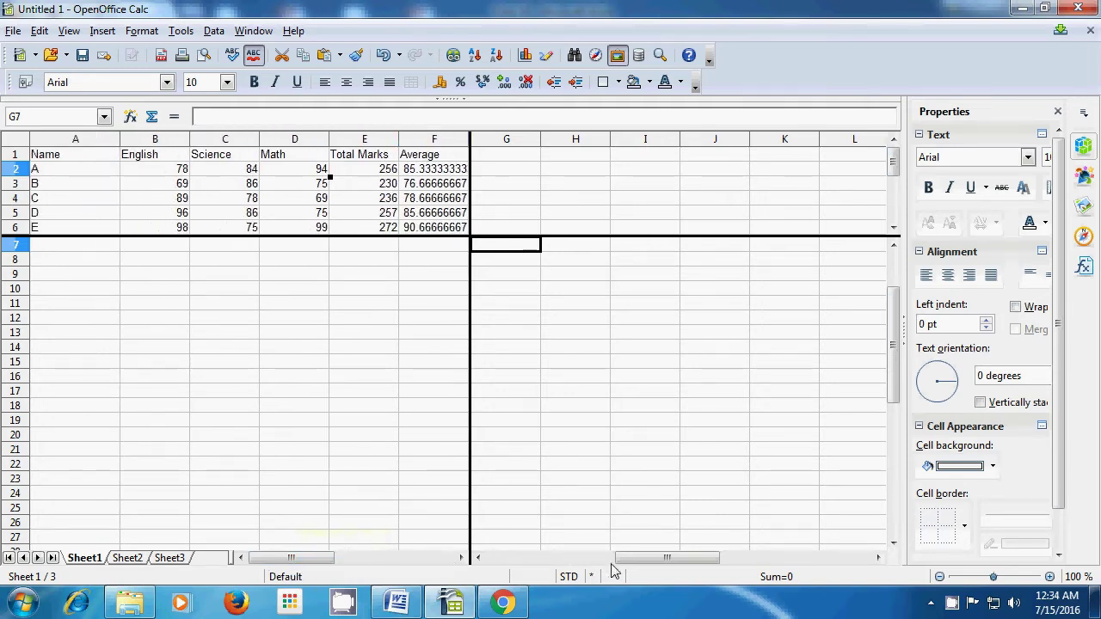
left_click_drag(627, 563, 486, 566)
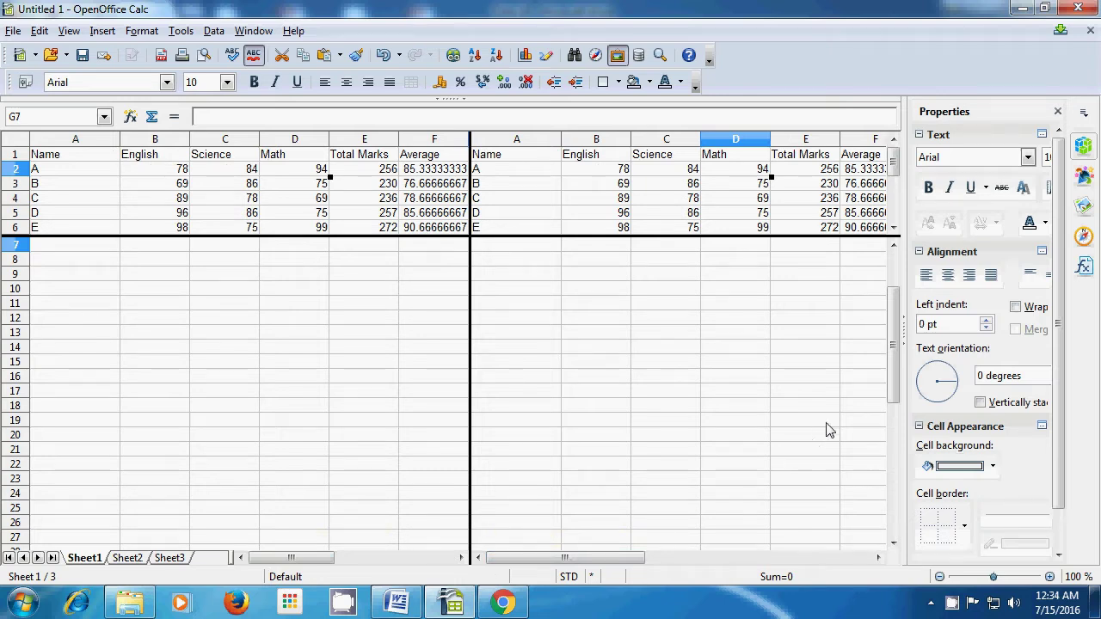
left_click_drag(893, 361, 882, 295)
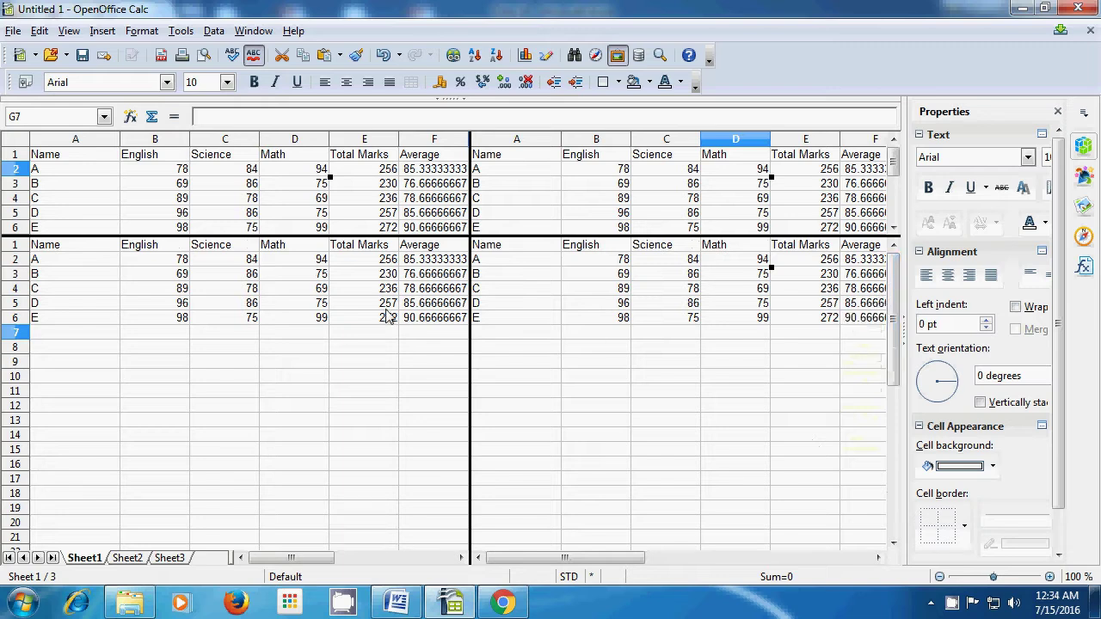
Select cells such as D5, B5, A4 and E12 in different panes to compare how the selection is mirrored.
left_click(278, 214)
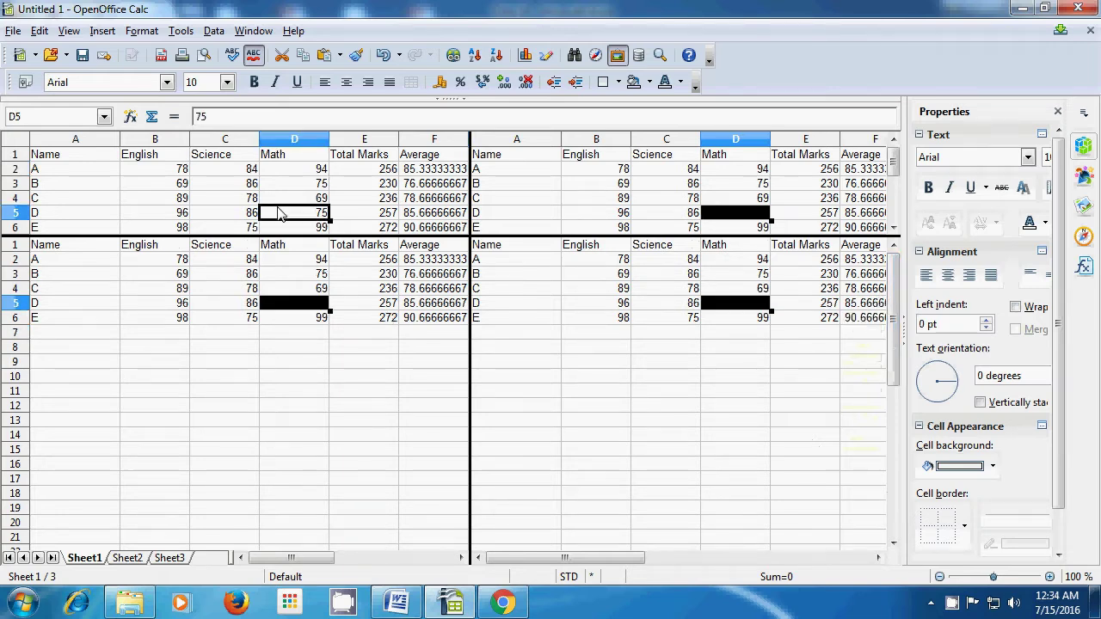
left_click(596, 215)
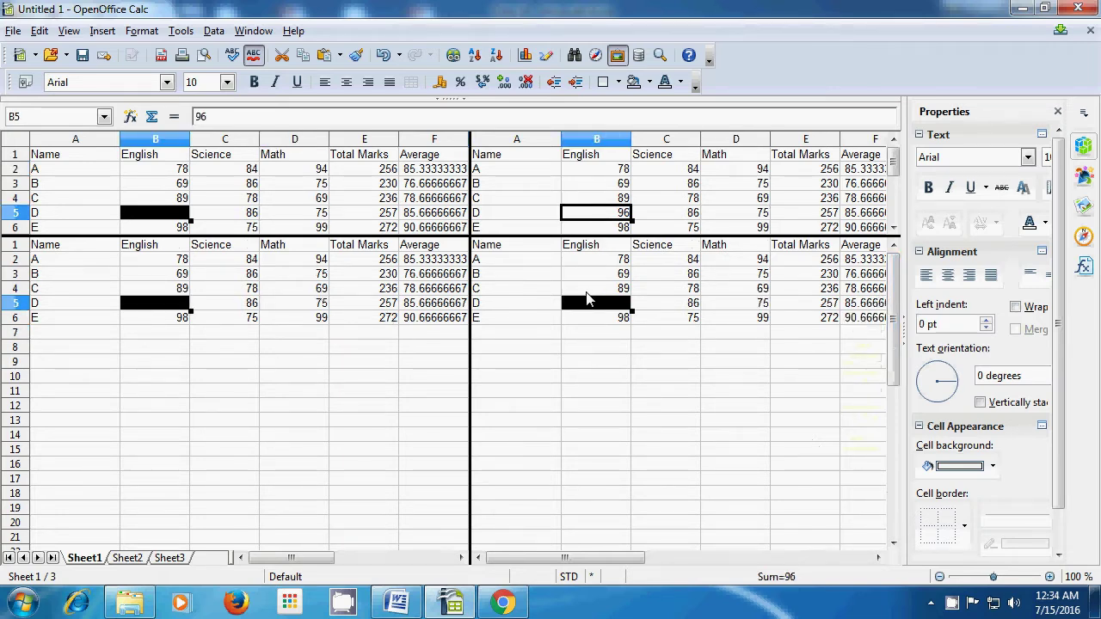
left_click(506, 291)
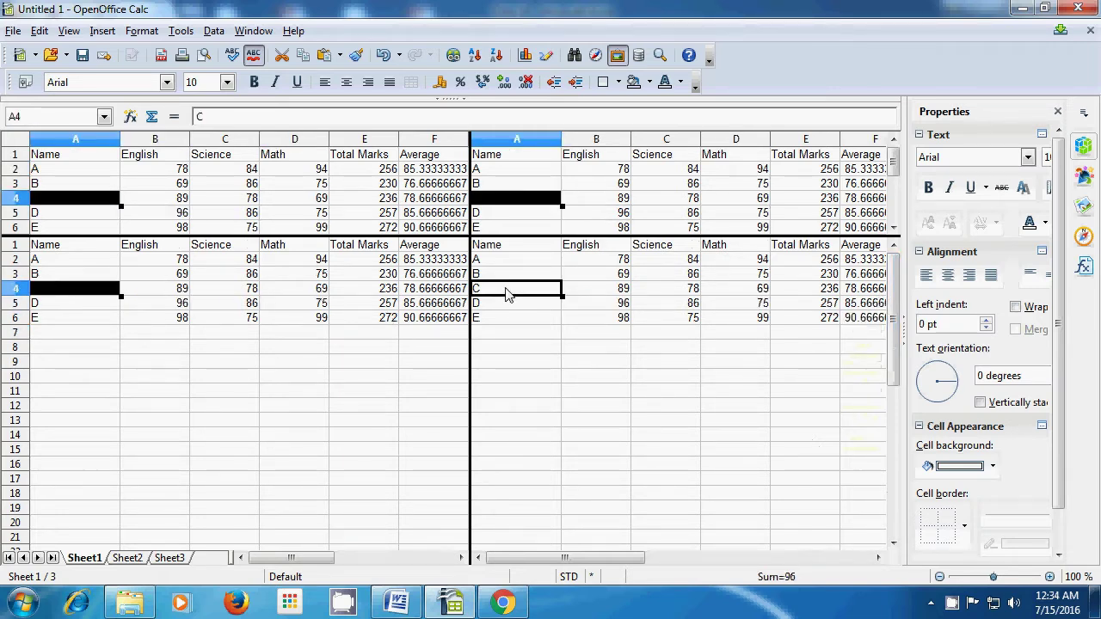
left_click(340, 292)
left_click(351, 406)
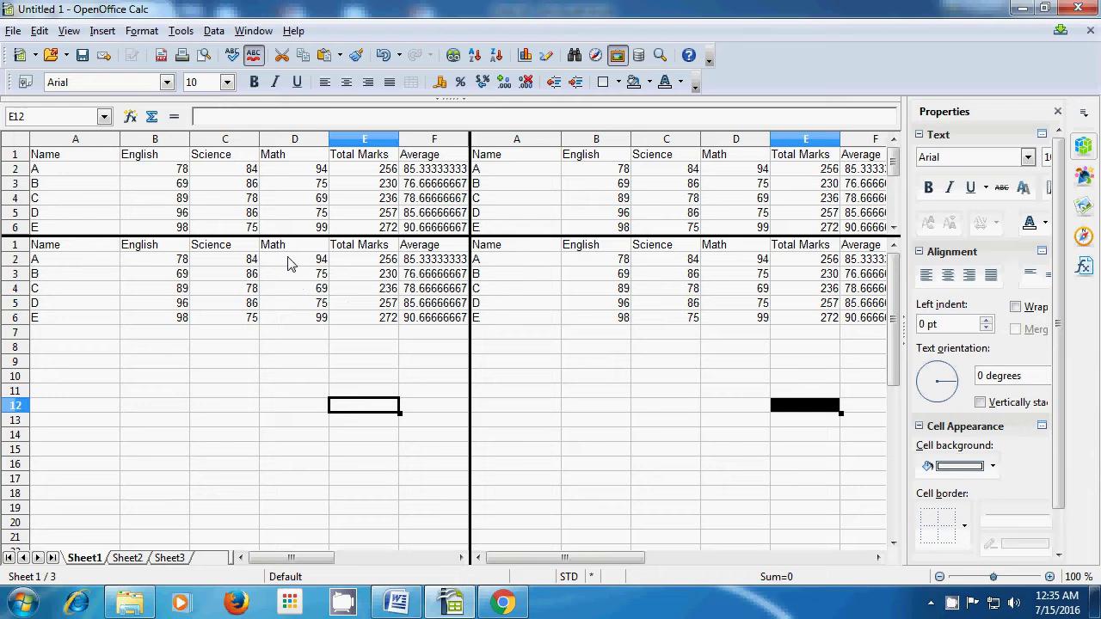
Remove the split from the sheet.
left_click(250, 32)
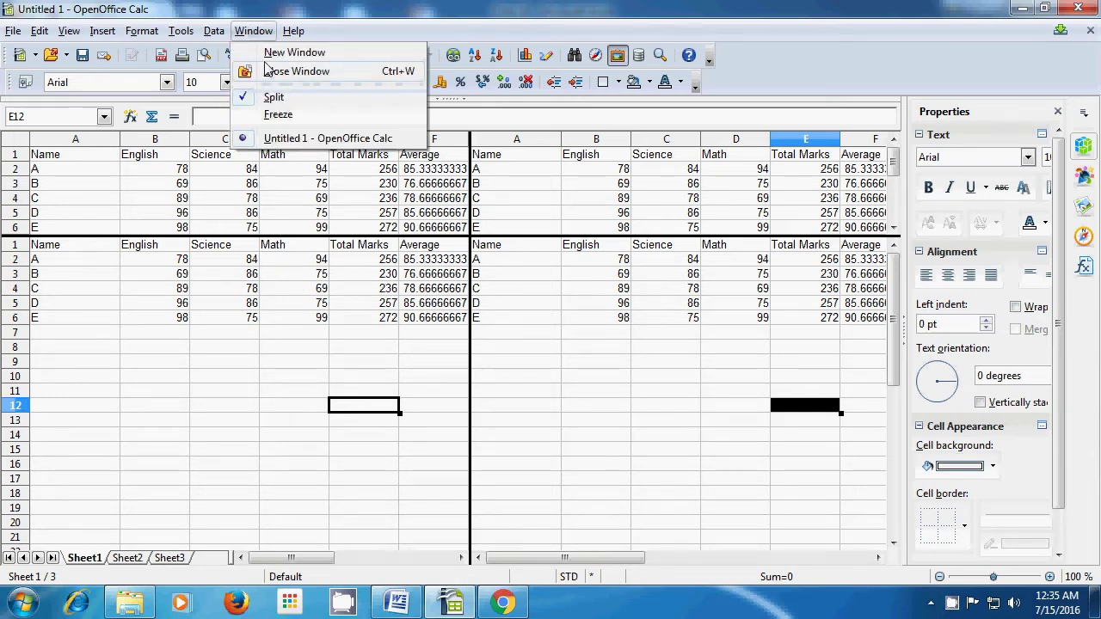
left_click(274, 98)
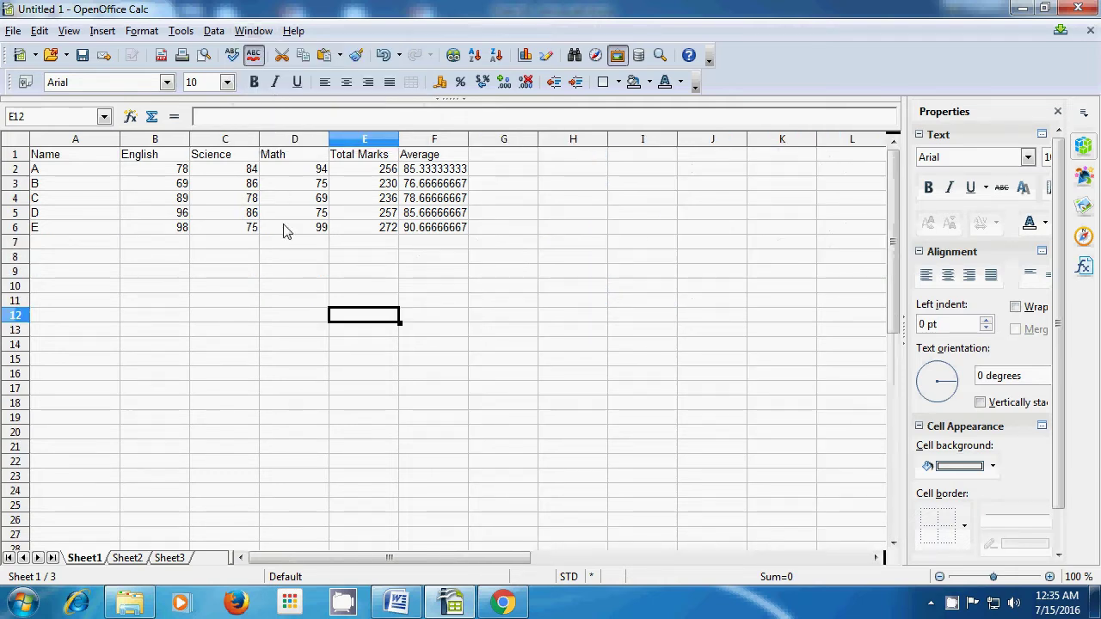
left_click(288, 302)
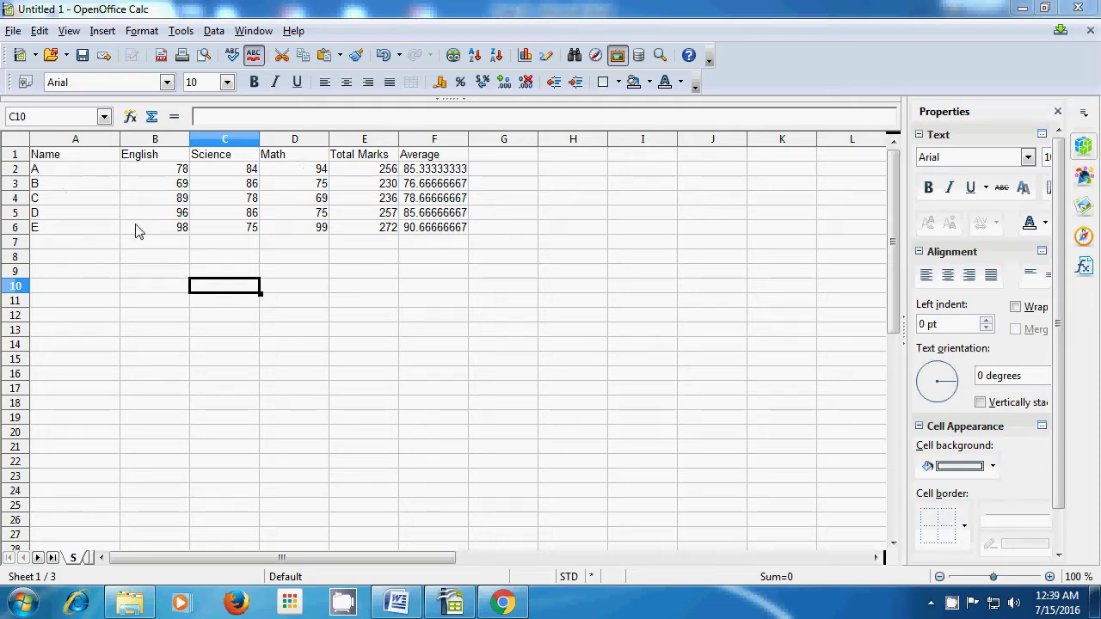
Freeze the header row and the Name column at cell B2.
left_click(160, 171)
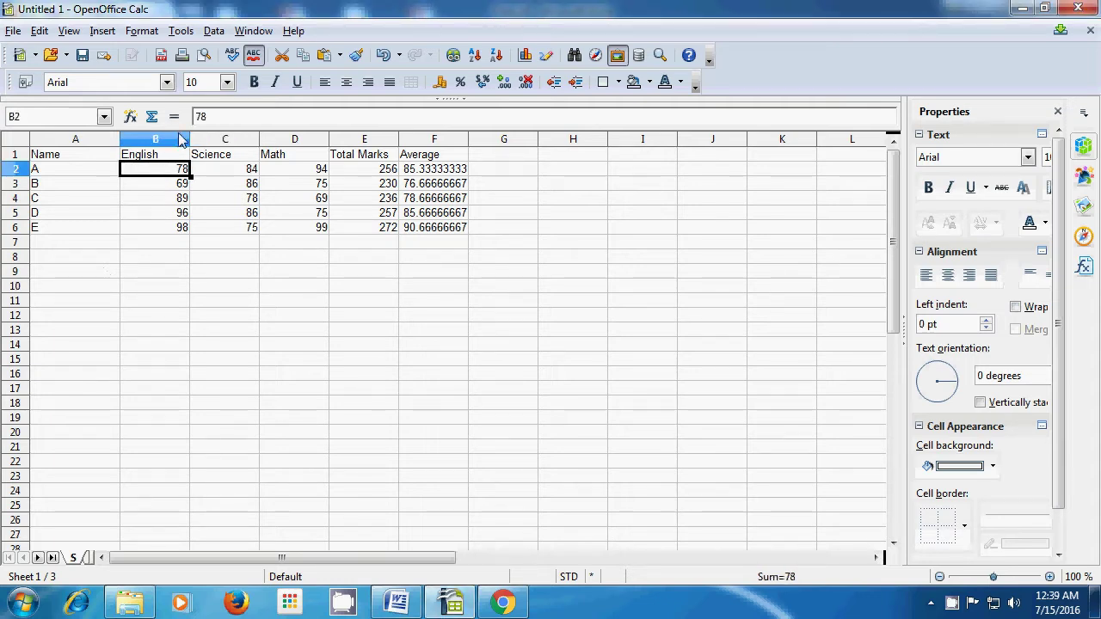
left_click(252, 33)
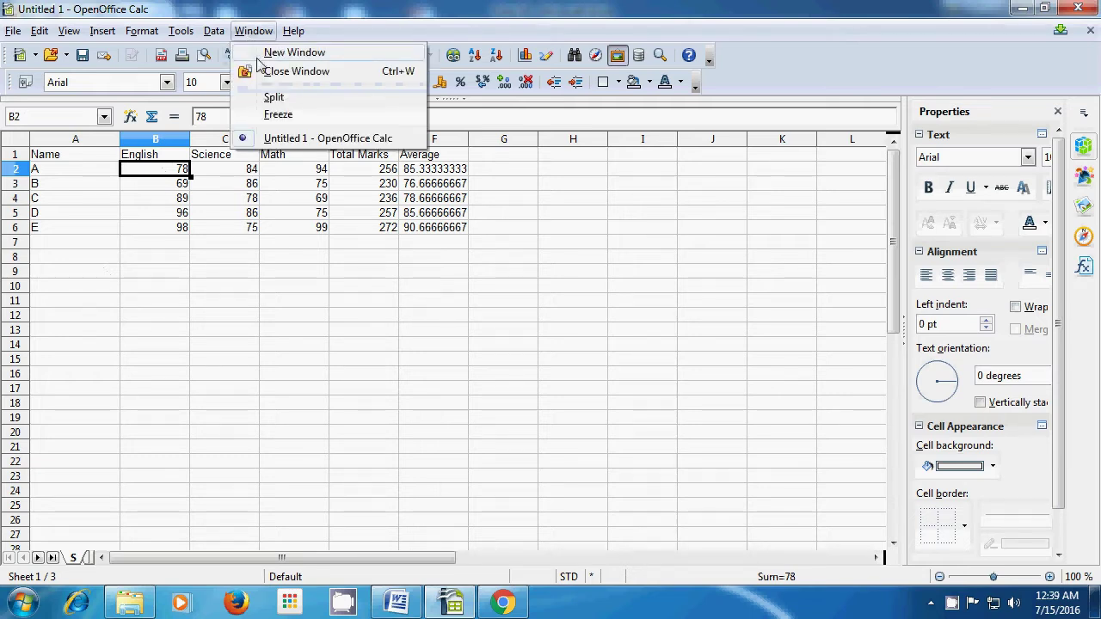
left_click(277, 115)
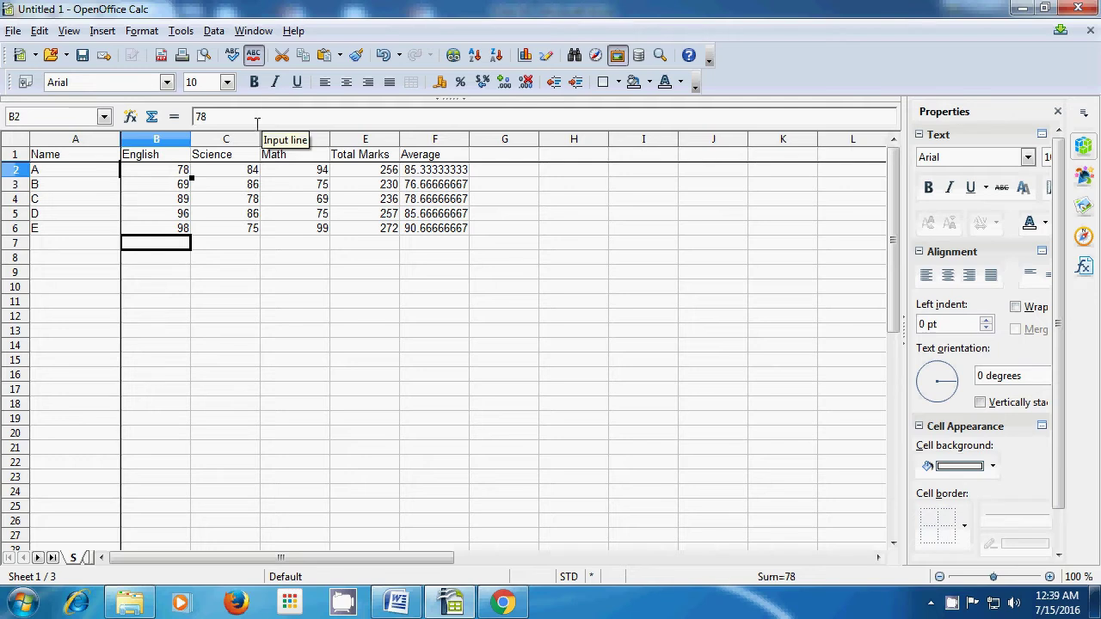
Examine how the frozen header row and Name column behave far down and across the sheet, and return to the marks table.
left_click(231, 248)
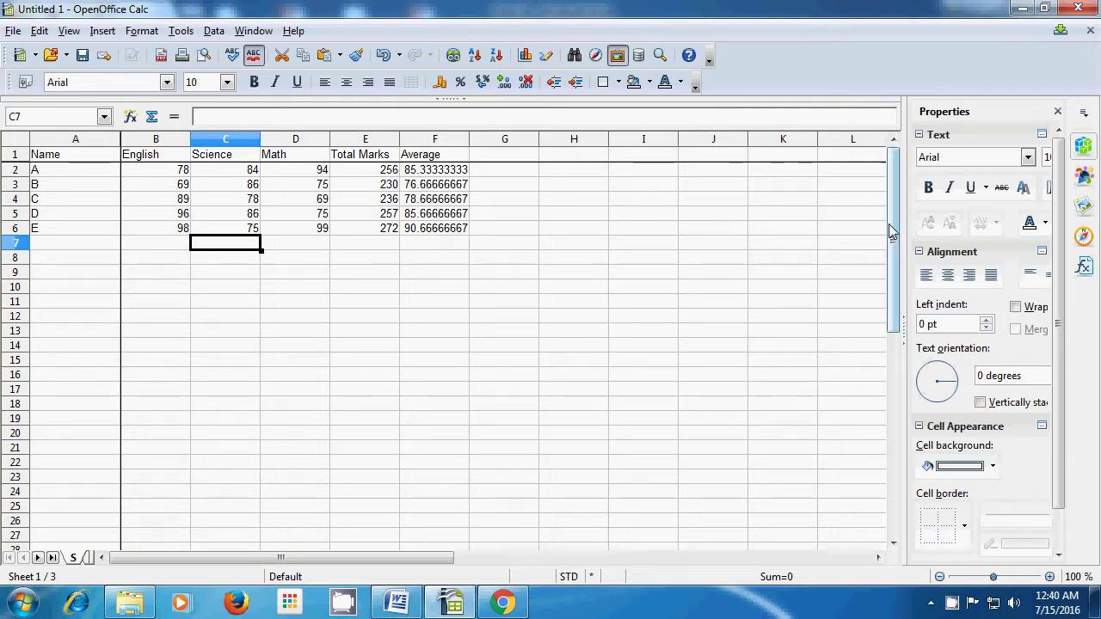
left_click_drag(895, 227, 895, 439)
scroll(736, 397, "down", 12)
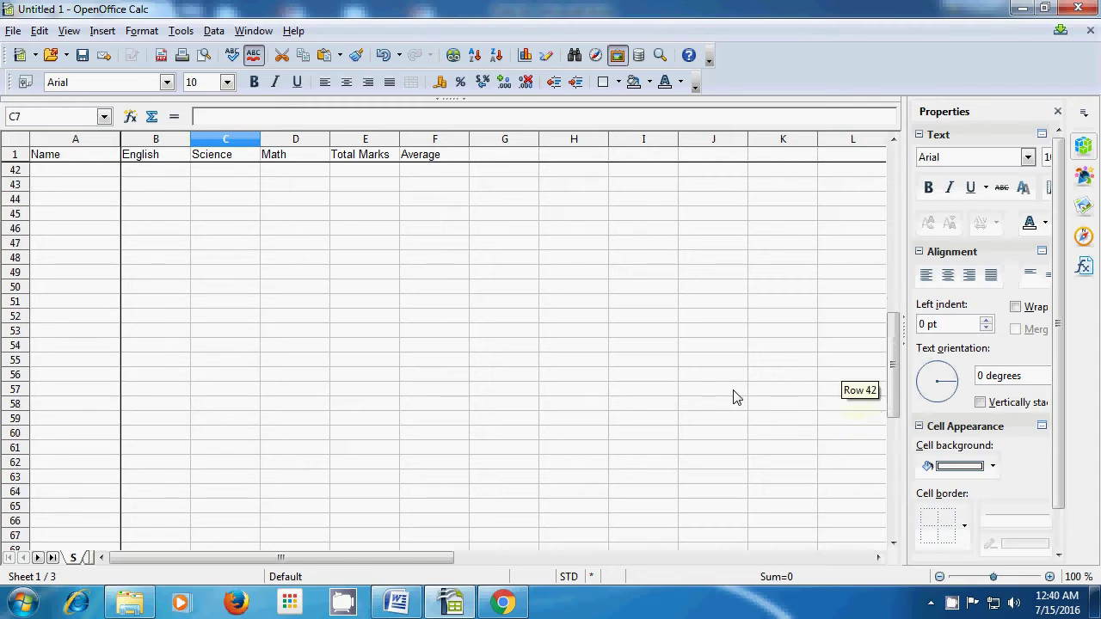
scroll(735, 397, "down", 2)
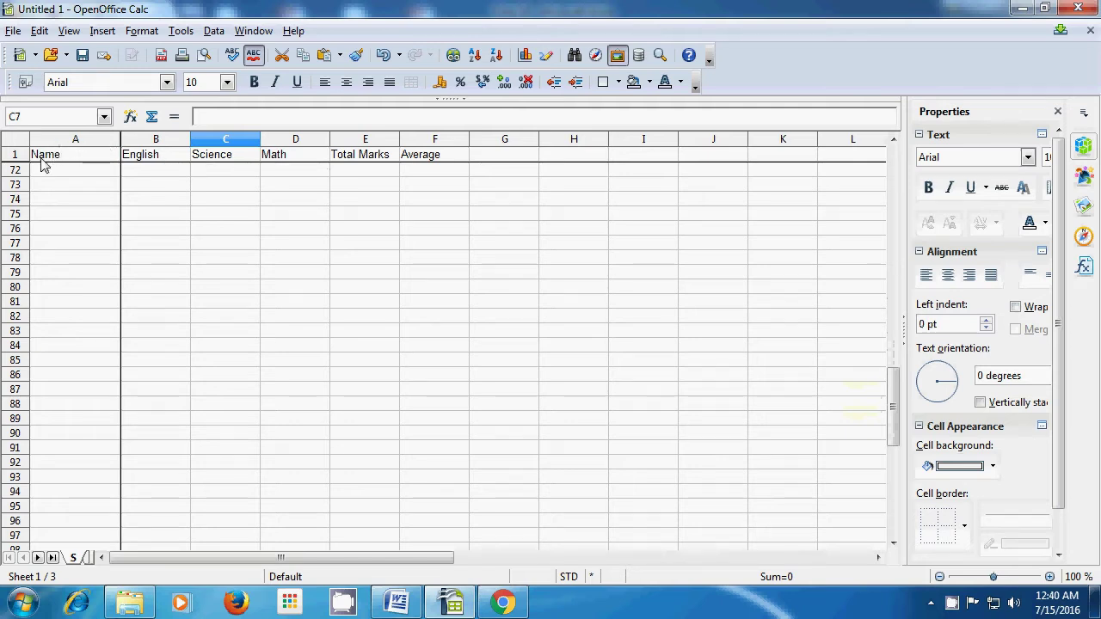
scroll(143, 430, "down", 8)
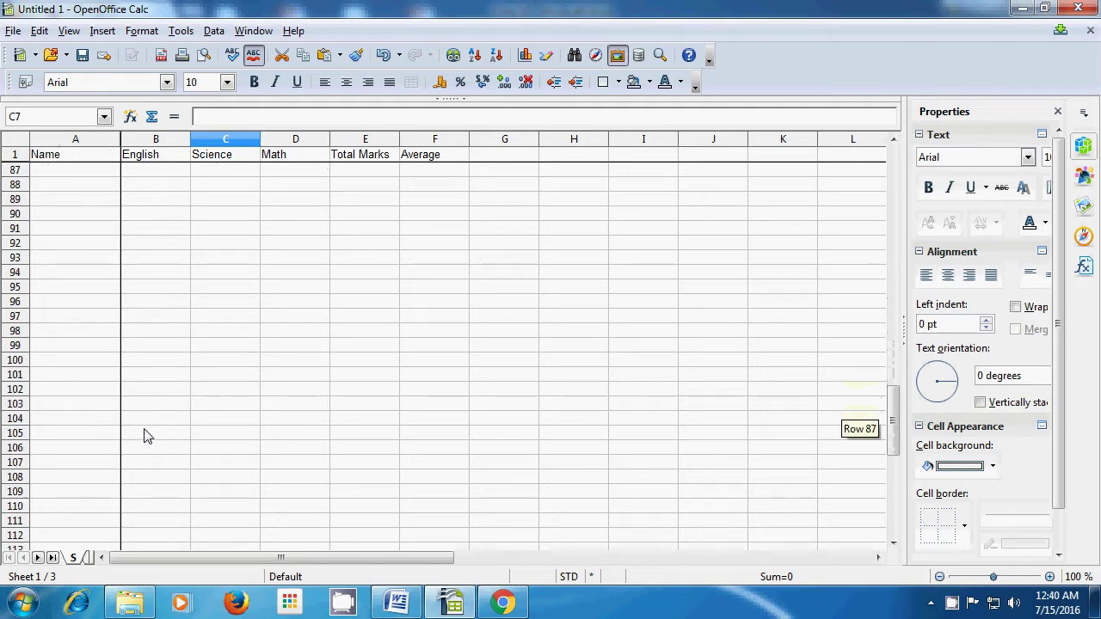
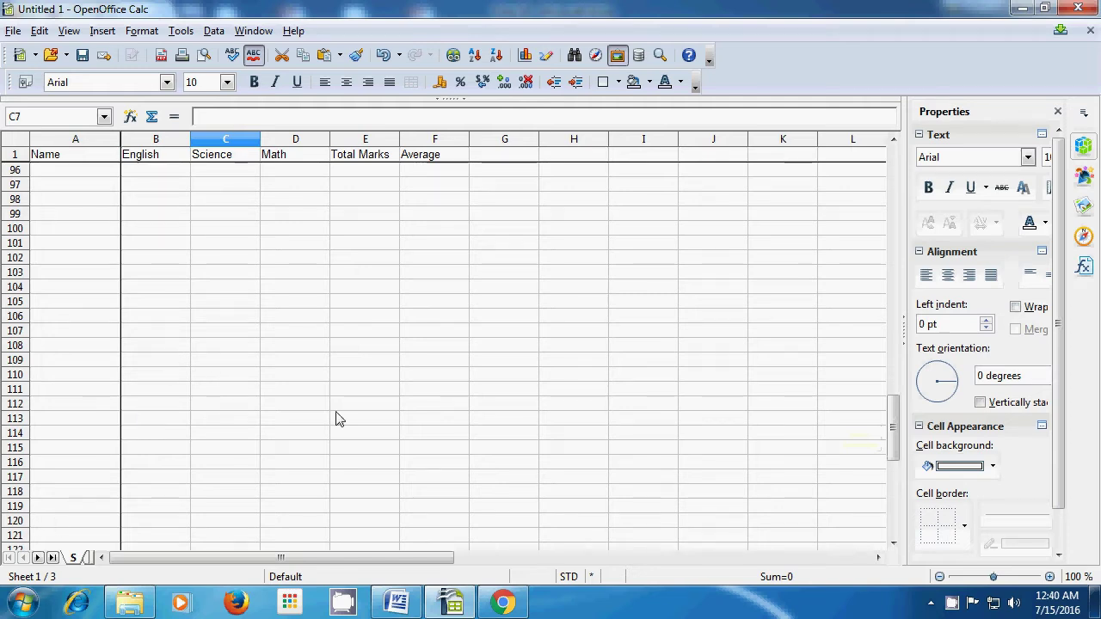
left_click_drag(893, 426, 894, 152)
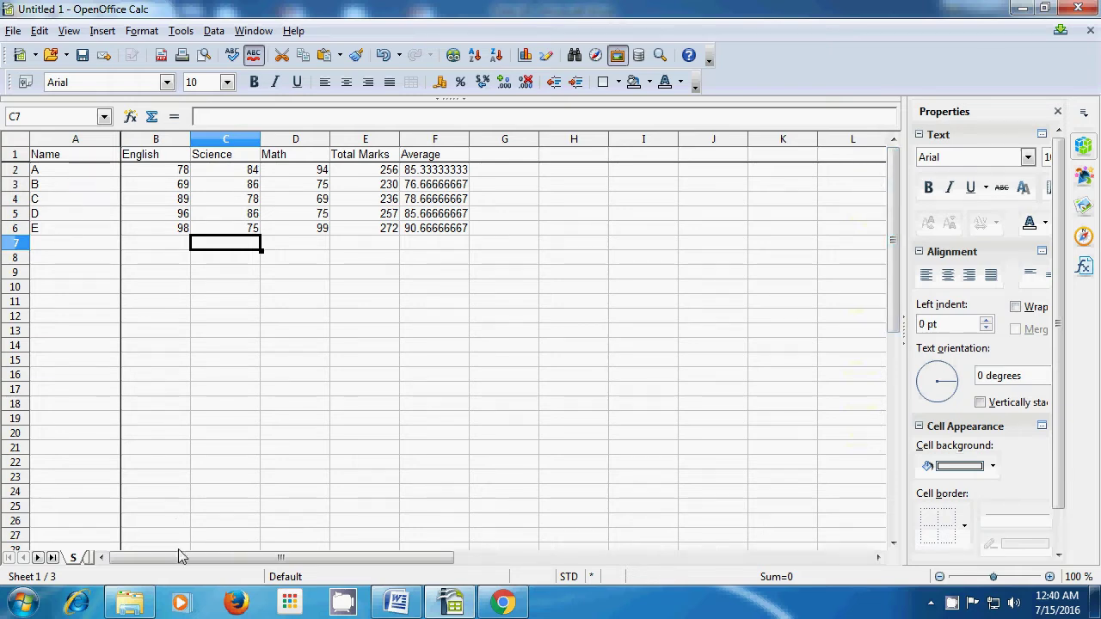
left_click_drag(181, 561, 793, 548)
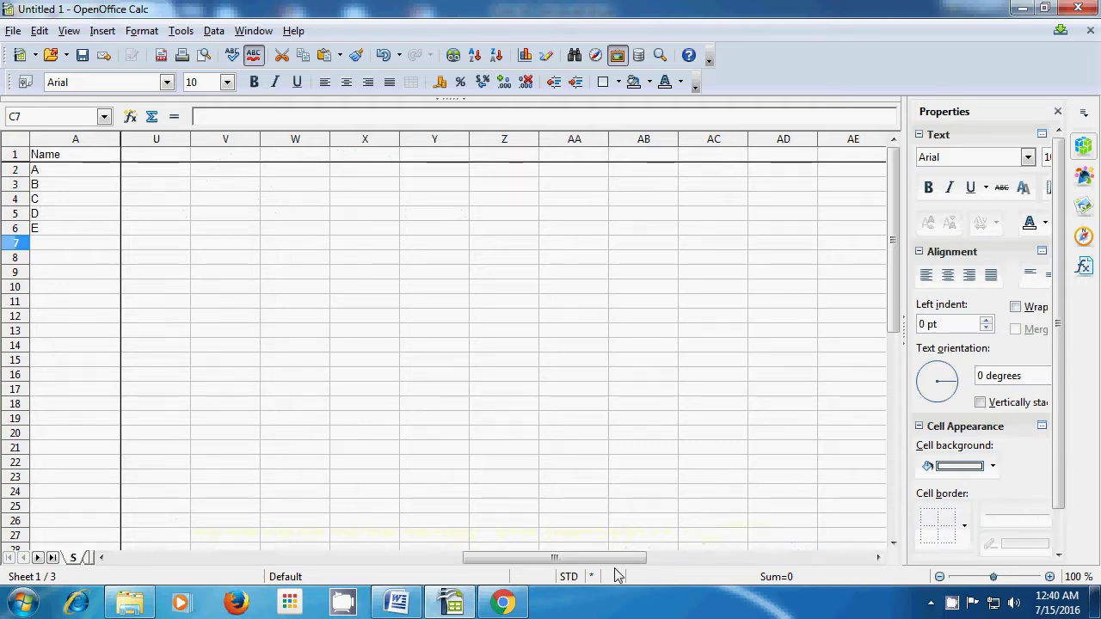
left_click_drag(616, 560, 720, 570)
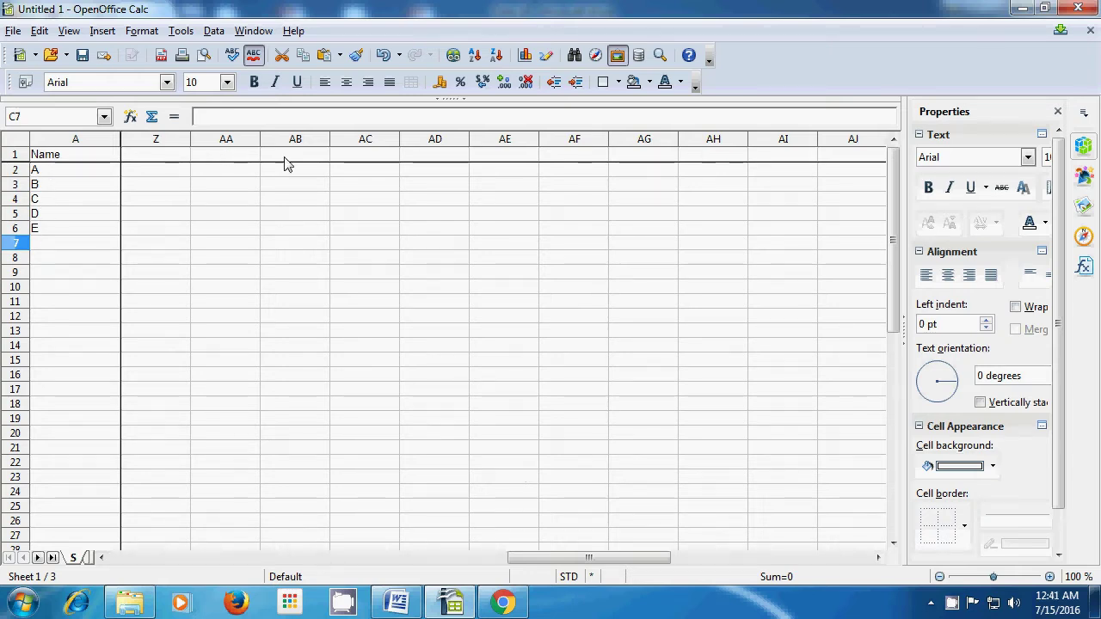
left_click_drag(513, 559, 158, 539)
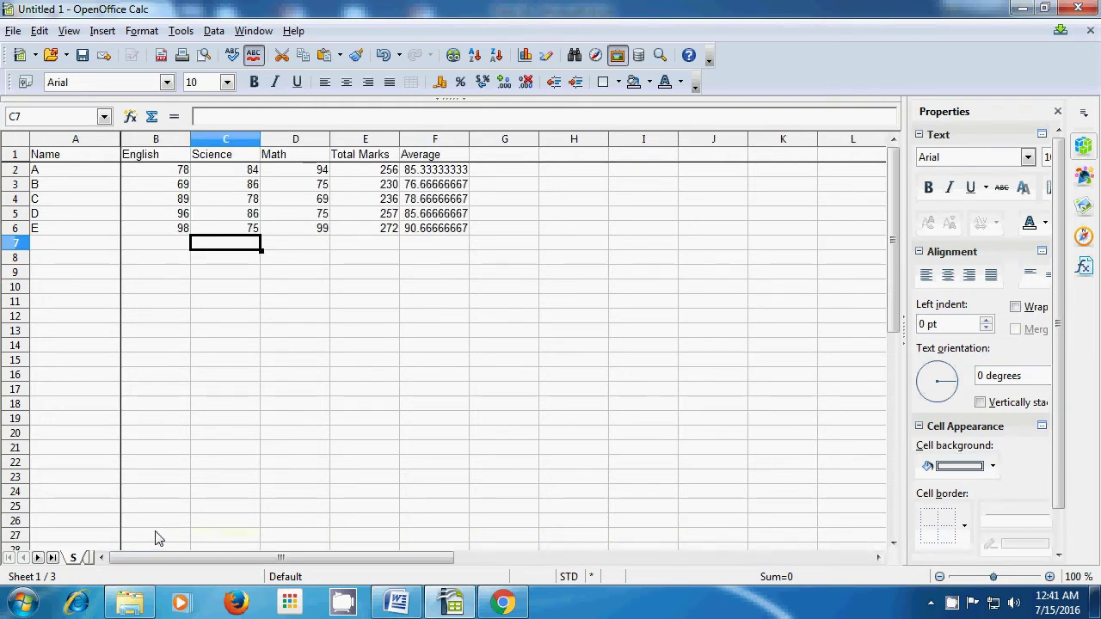
Unfreeze the header row and the Name column.
left_click(226, 289)
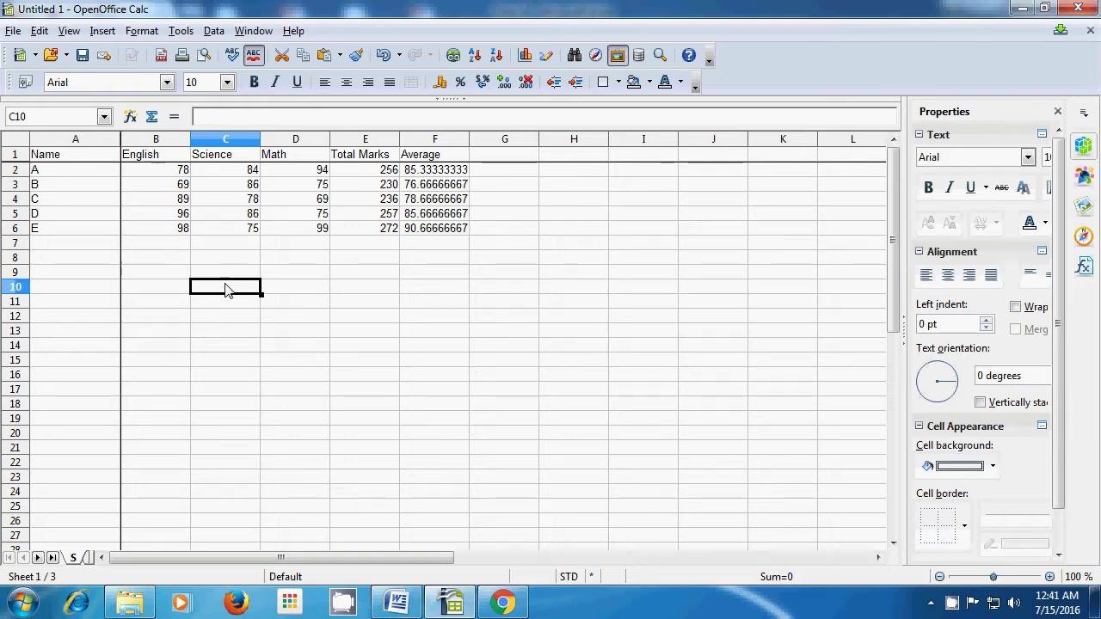
left_click(253, 31)
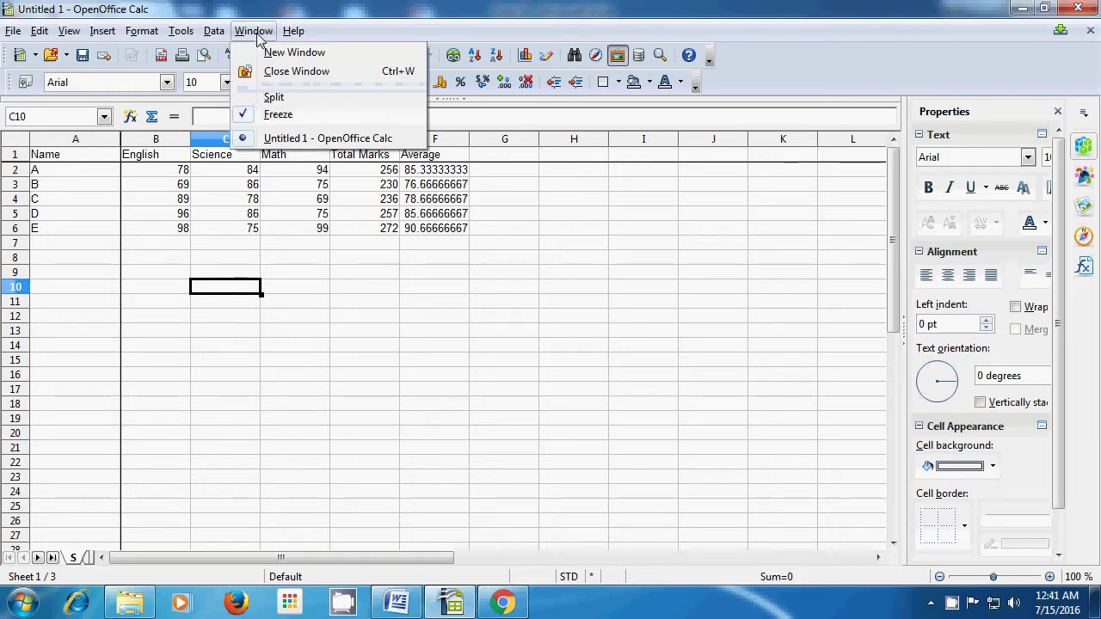
left_click(270, 115)
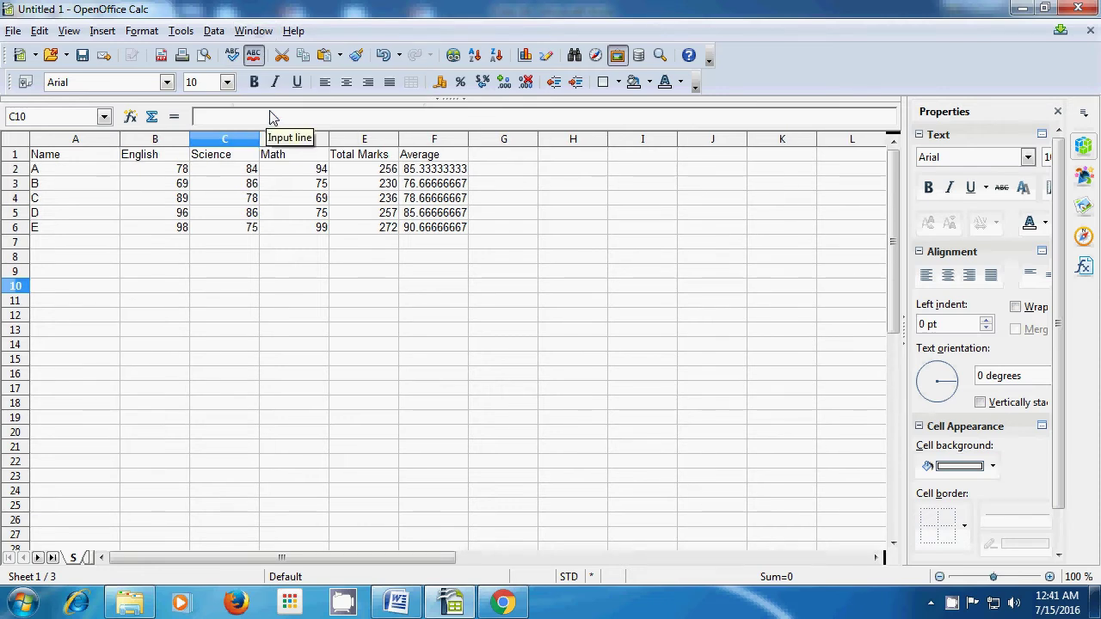
left_click(247, 247)
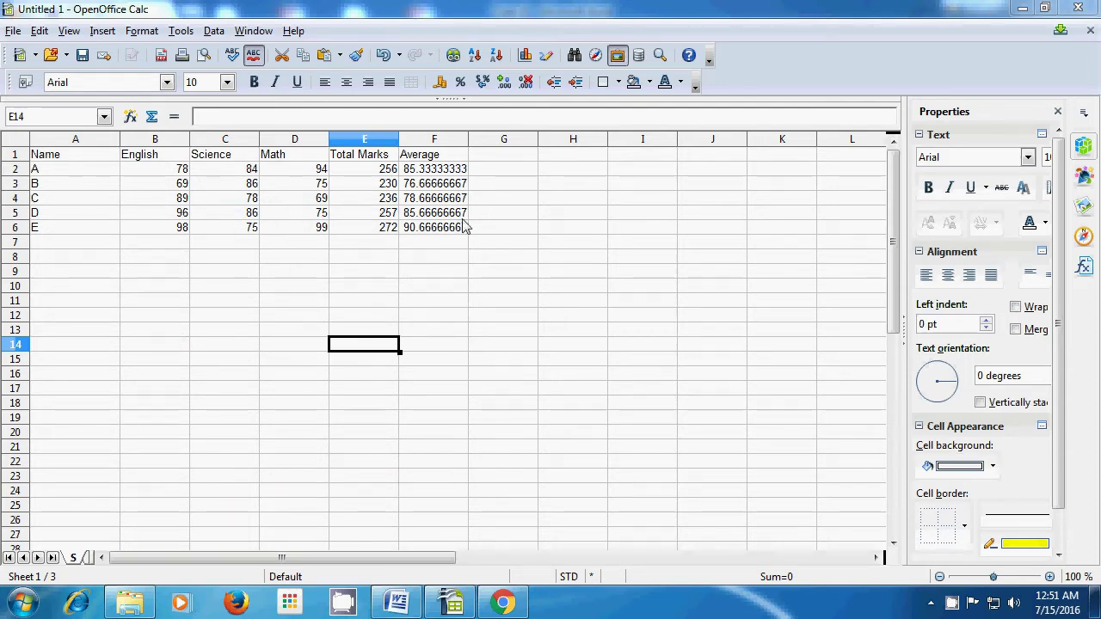
Enter the heading Char in cell H1, one empty column past the Average column.
left_click(559, 159)
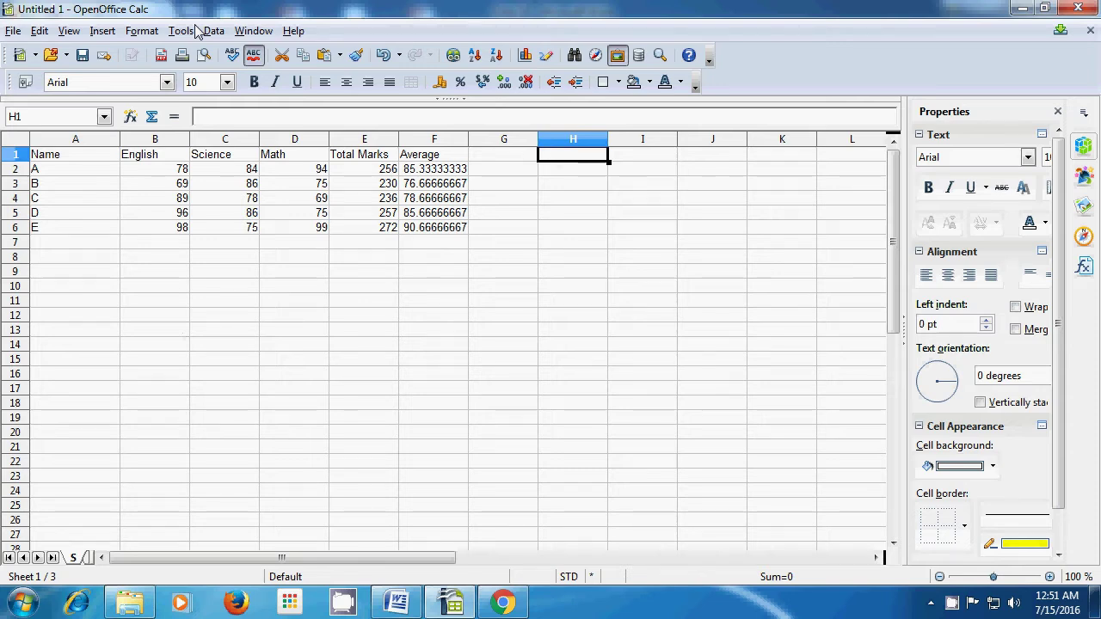
type("Char")
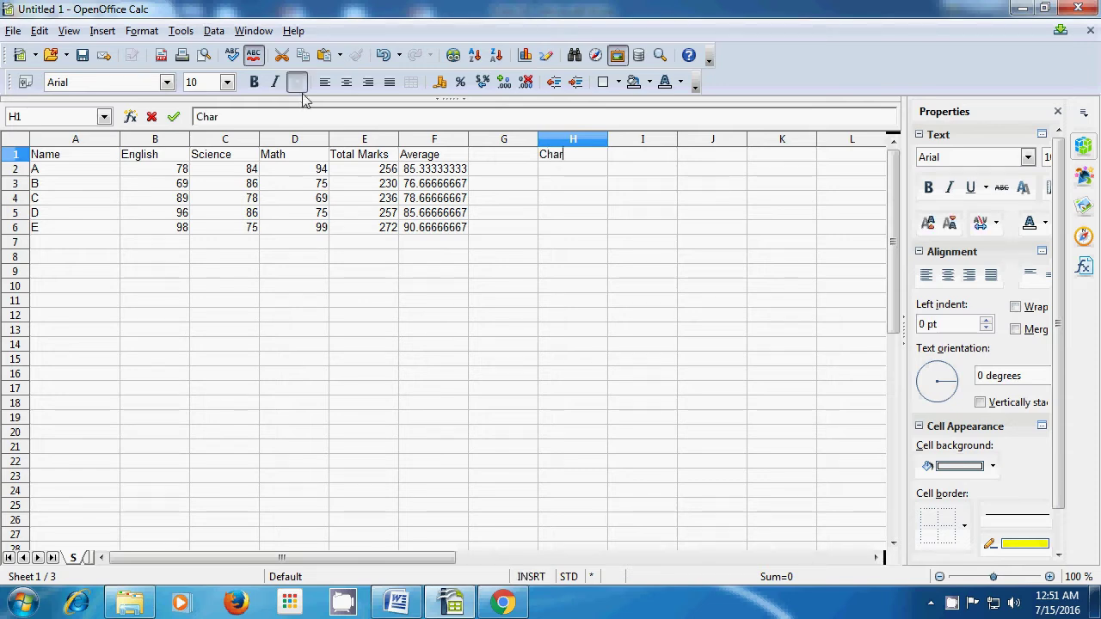
left_click(554, 173)
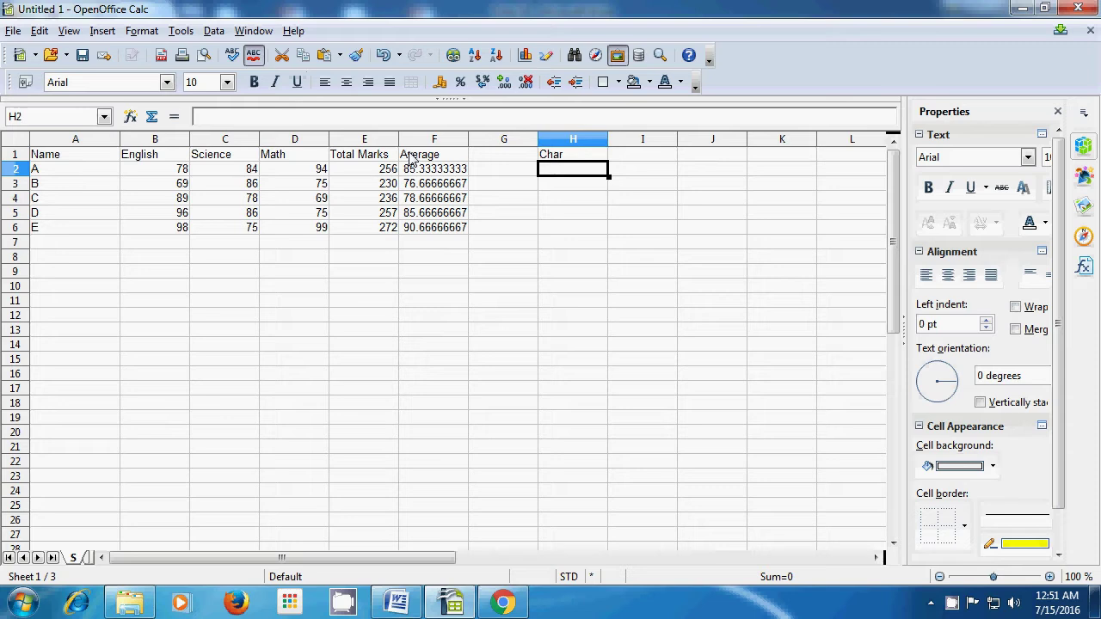
Enter the formula =char(50) in cell H2, directly under the Char heading.
type("=")
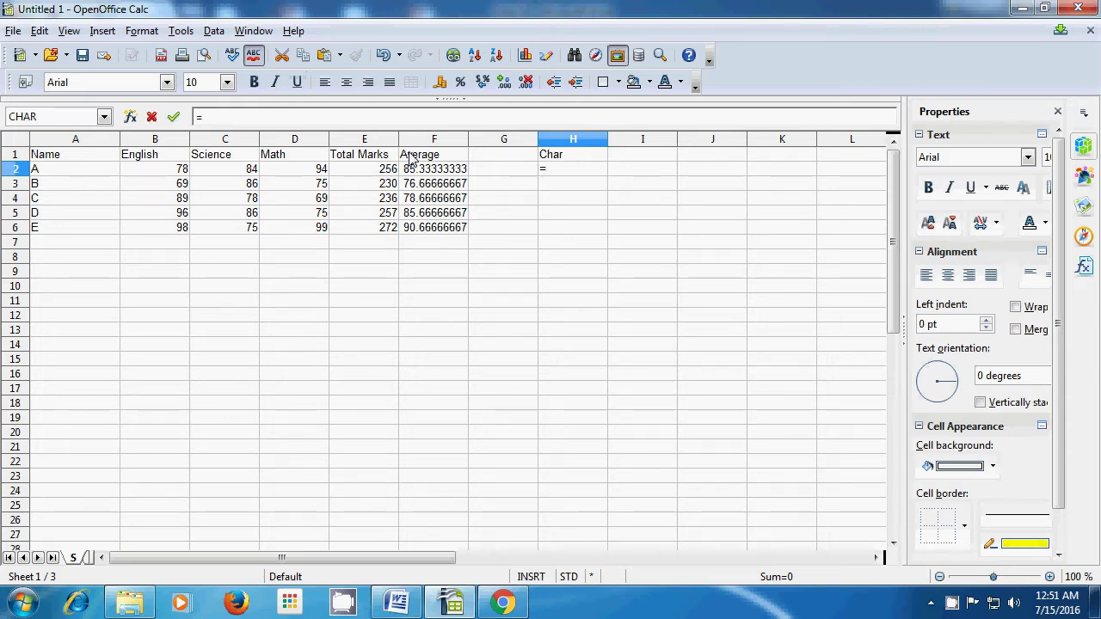
type("char")
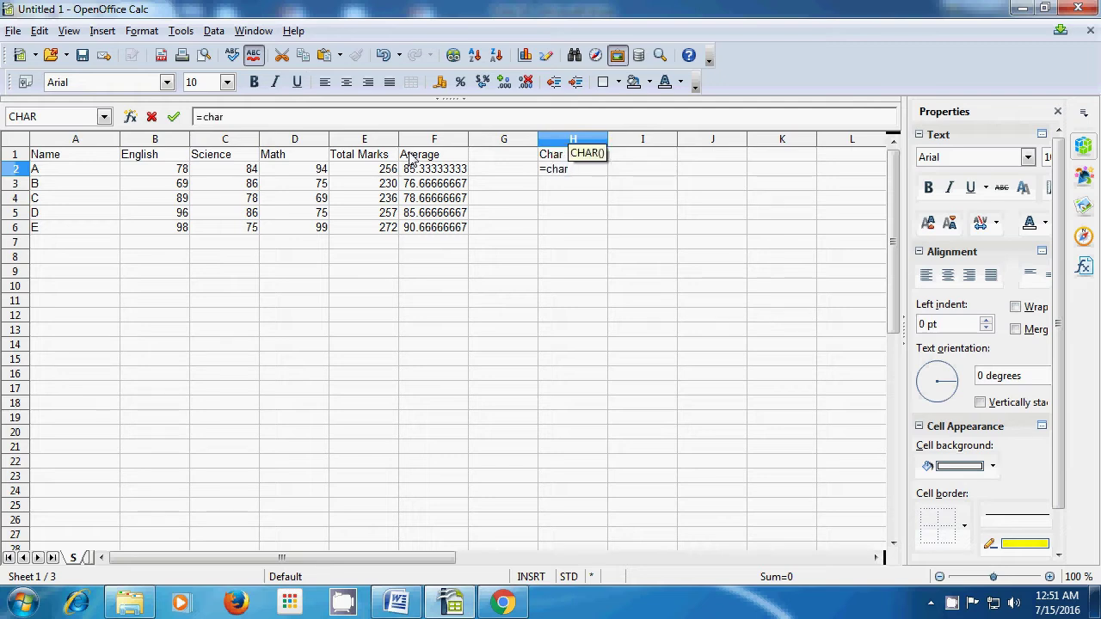
type("(")
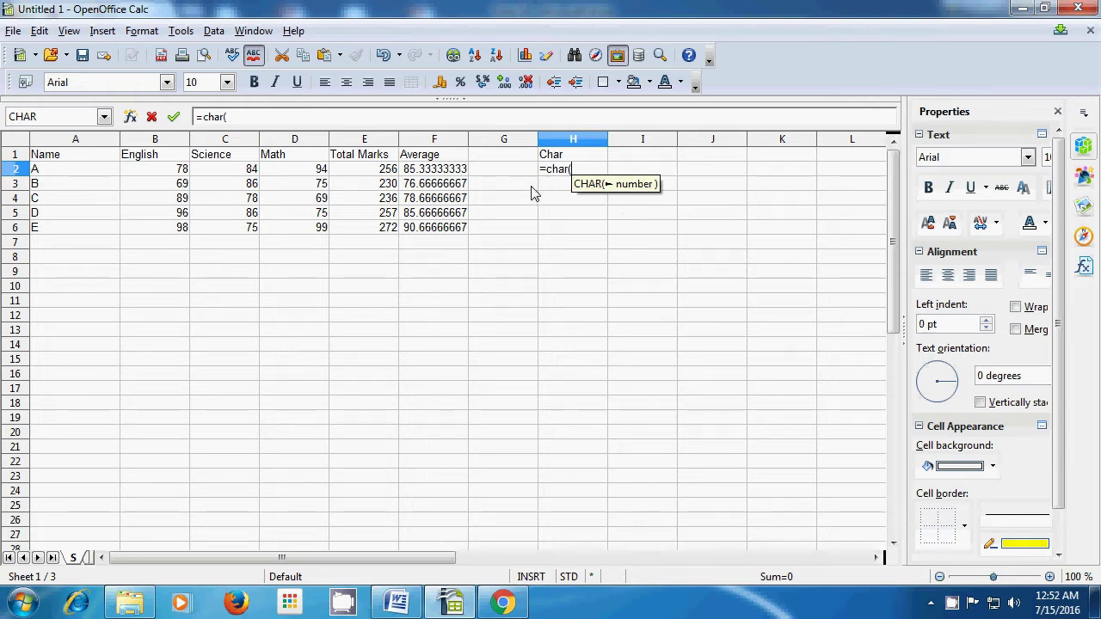
type("50")
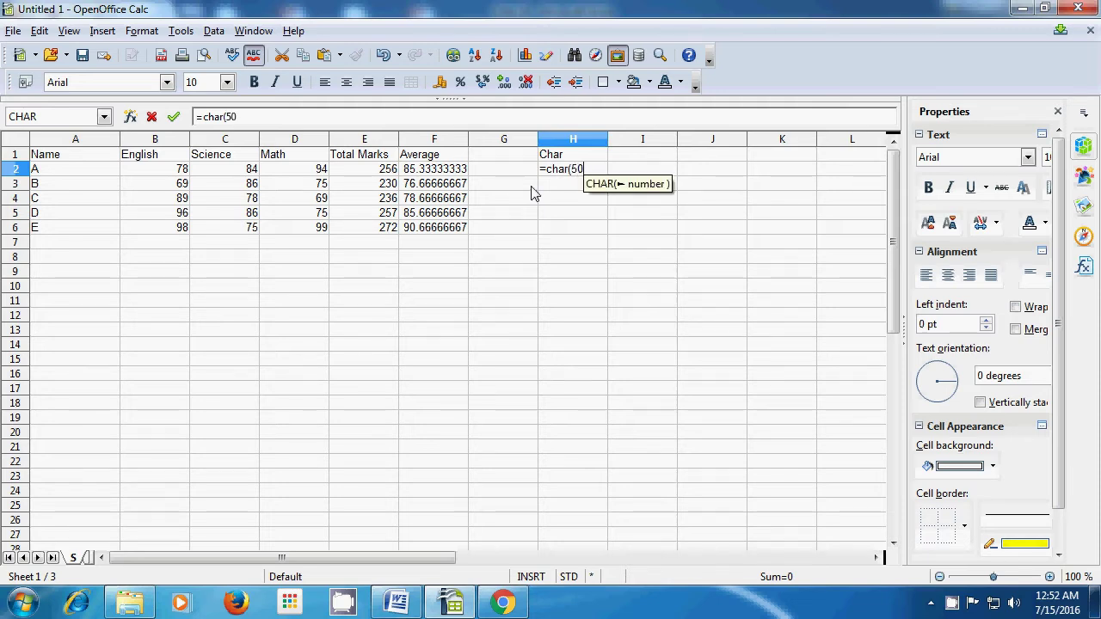
type(")")
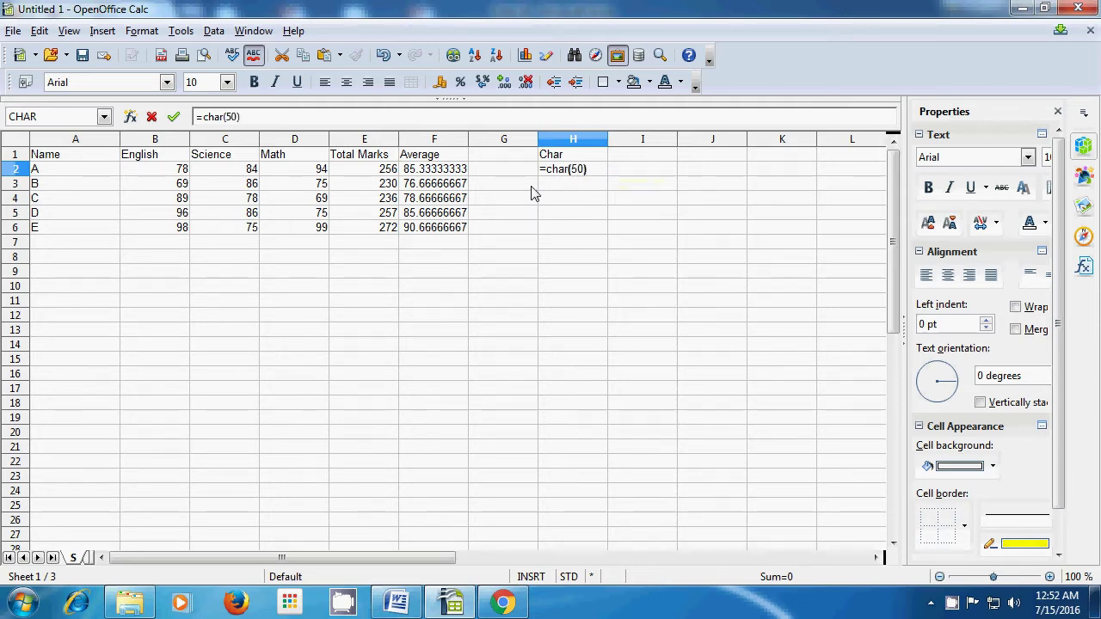
key("Return")
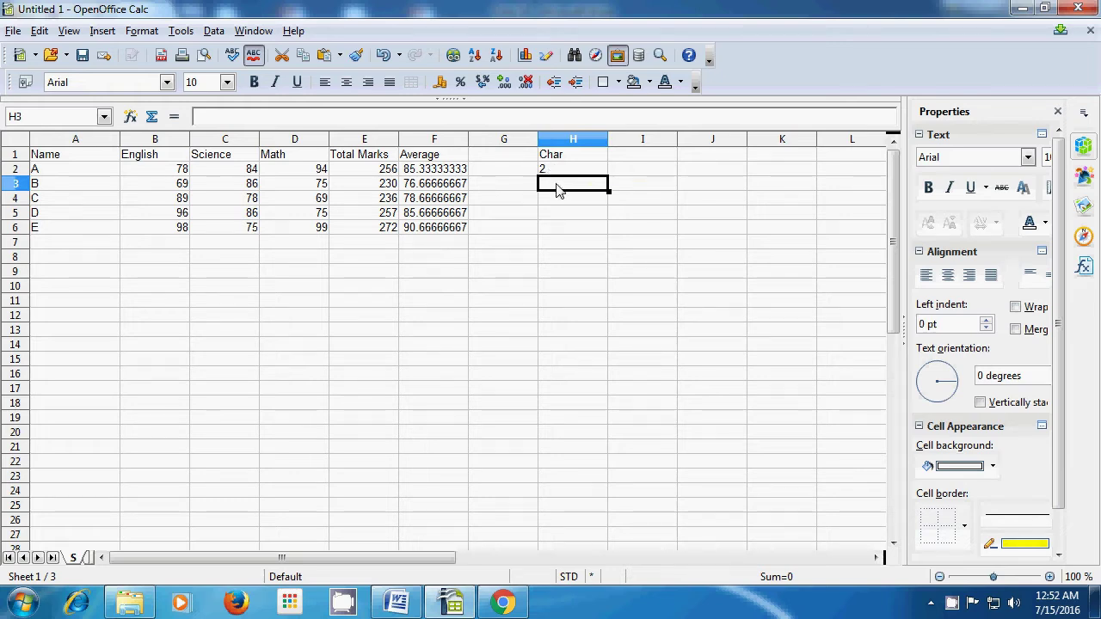
Enter the formula =char(100) in cell H3 of the Char column.
type("=")
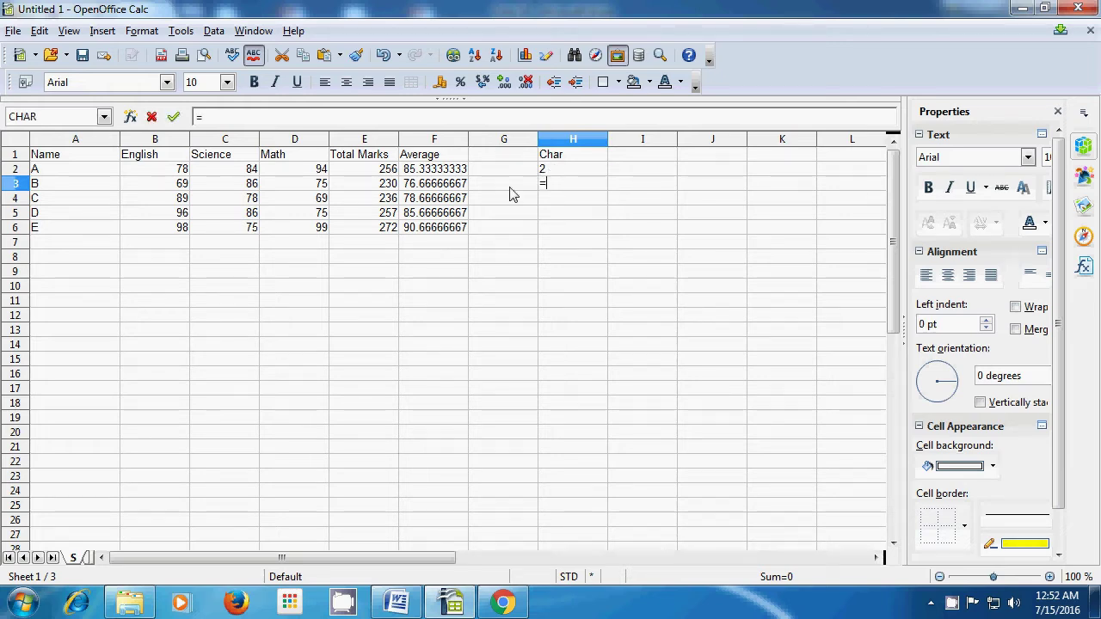
type("char")
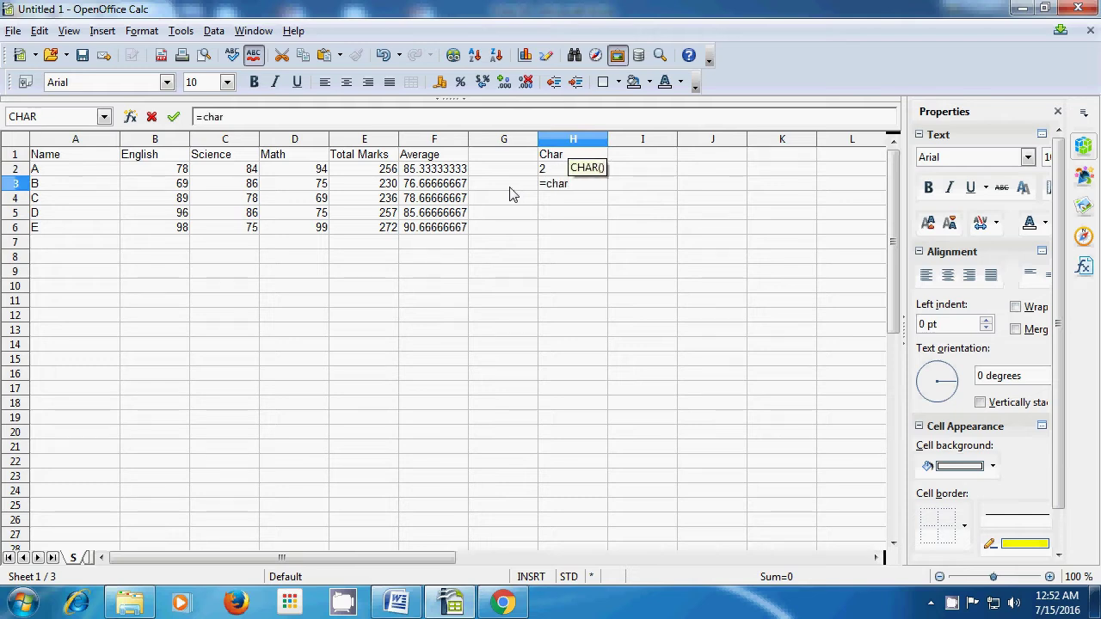
type("(")
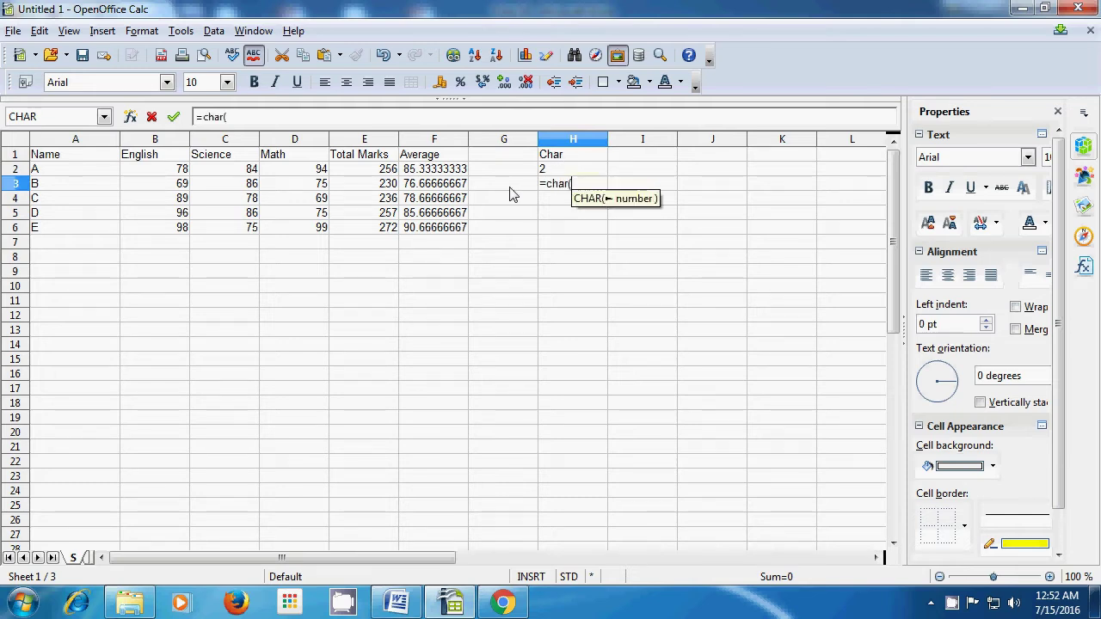
type("1")
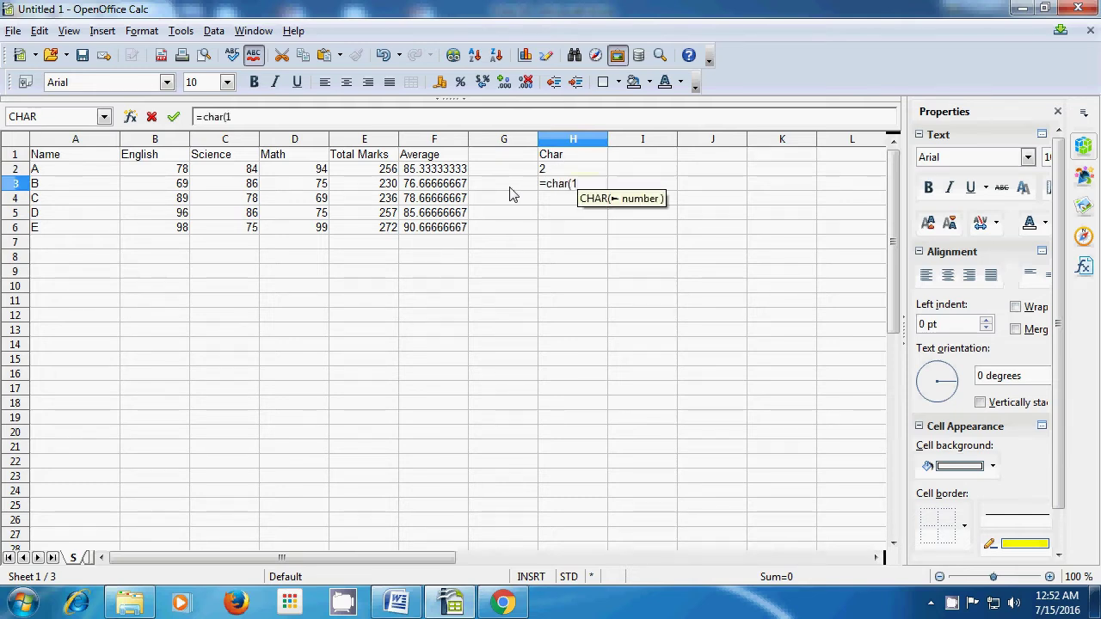
type("00")
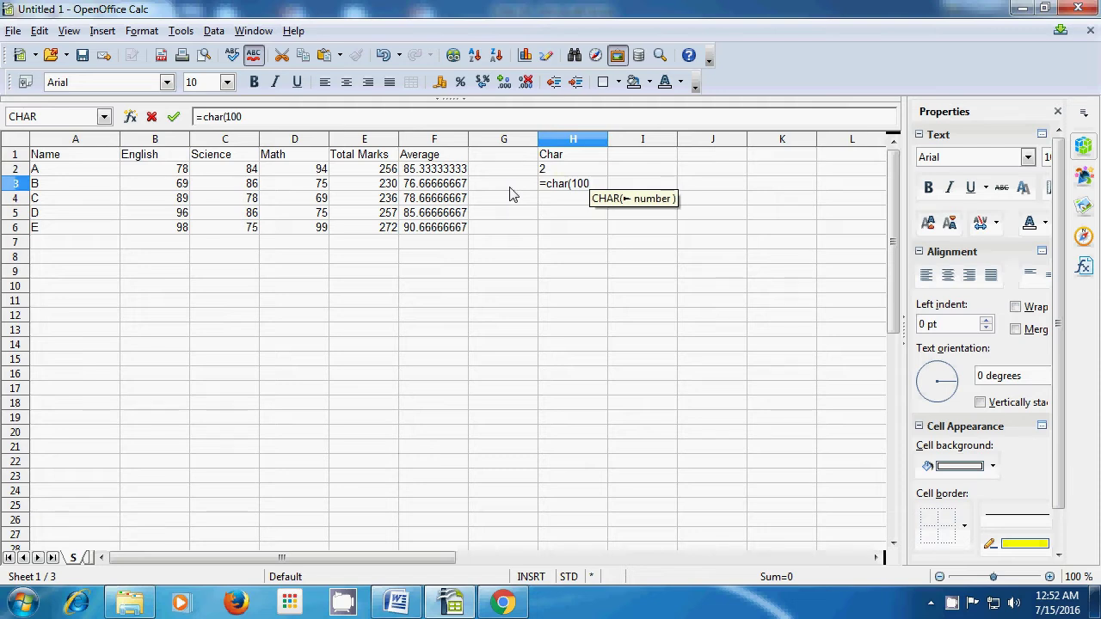
type(")")
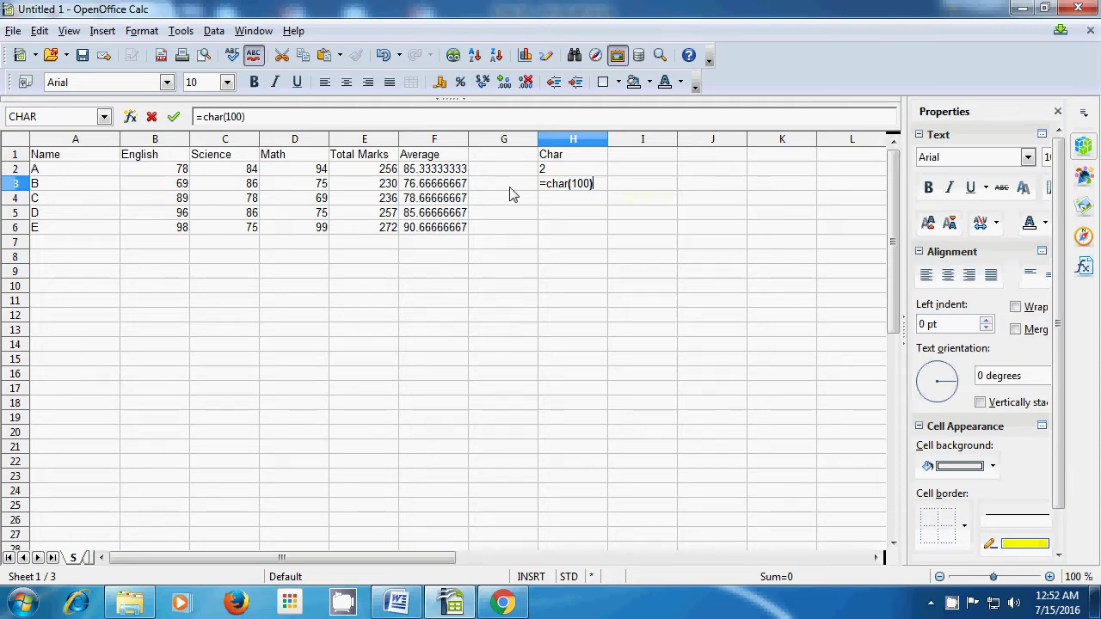
key("Return")
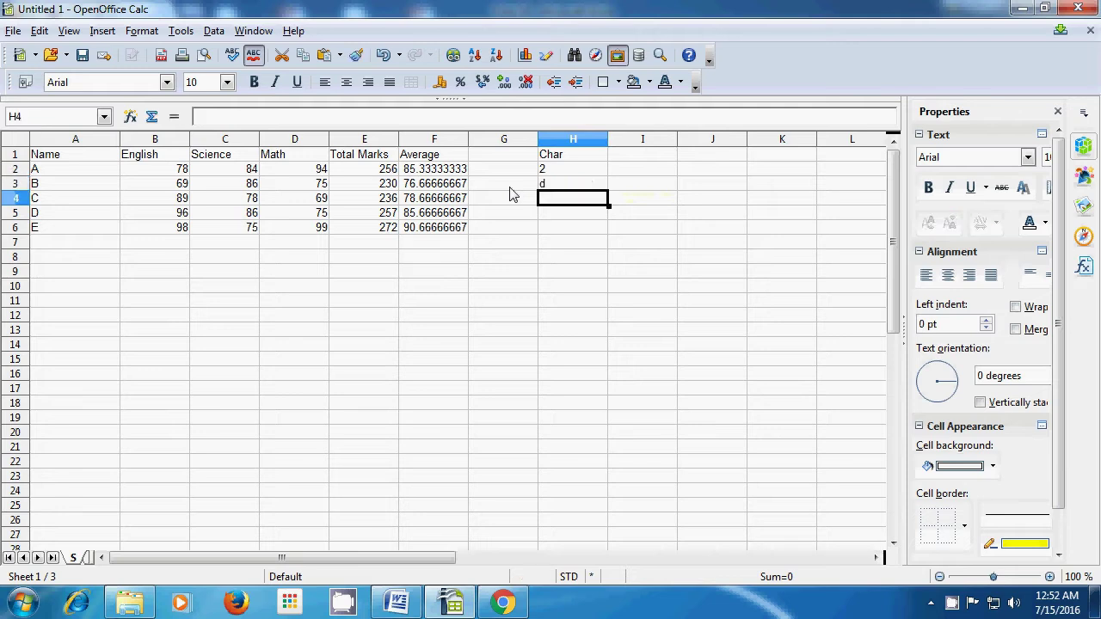
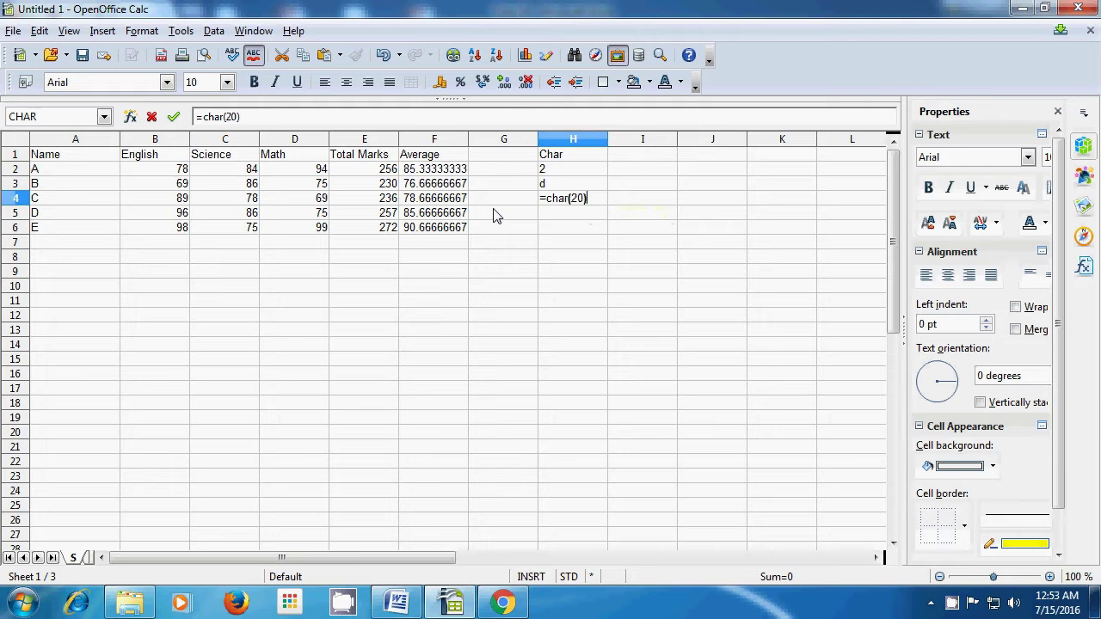
Enter the formulas =char(20) in cell H4 and =char(30) in cell H5 of the Char column.
key("Return")
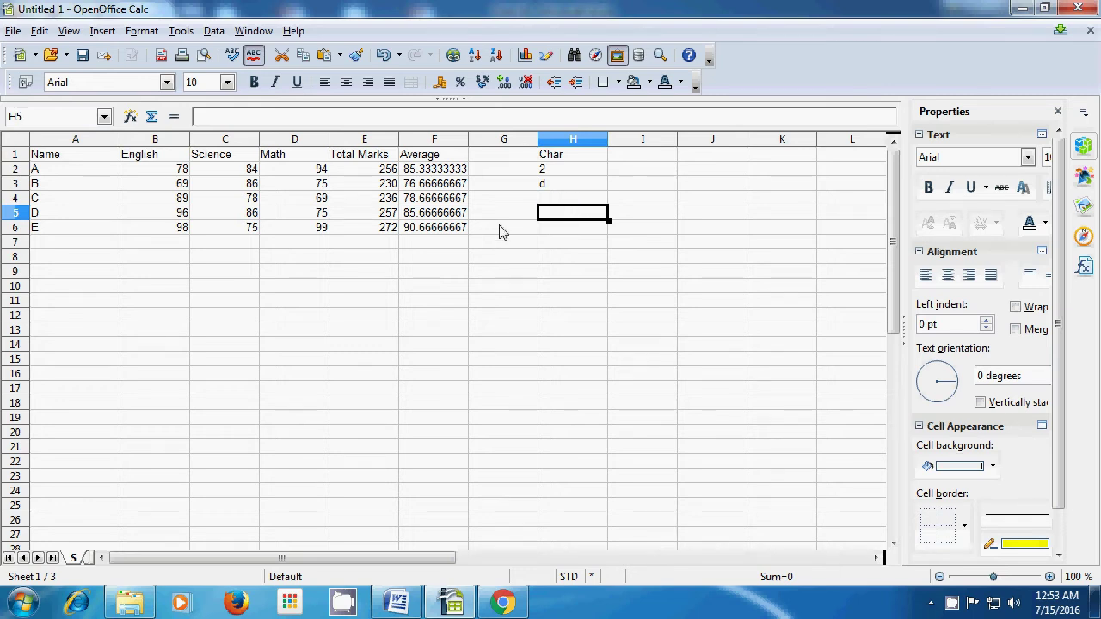
type("=")
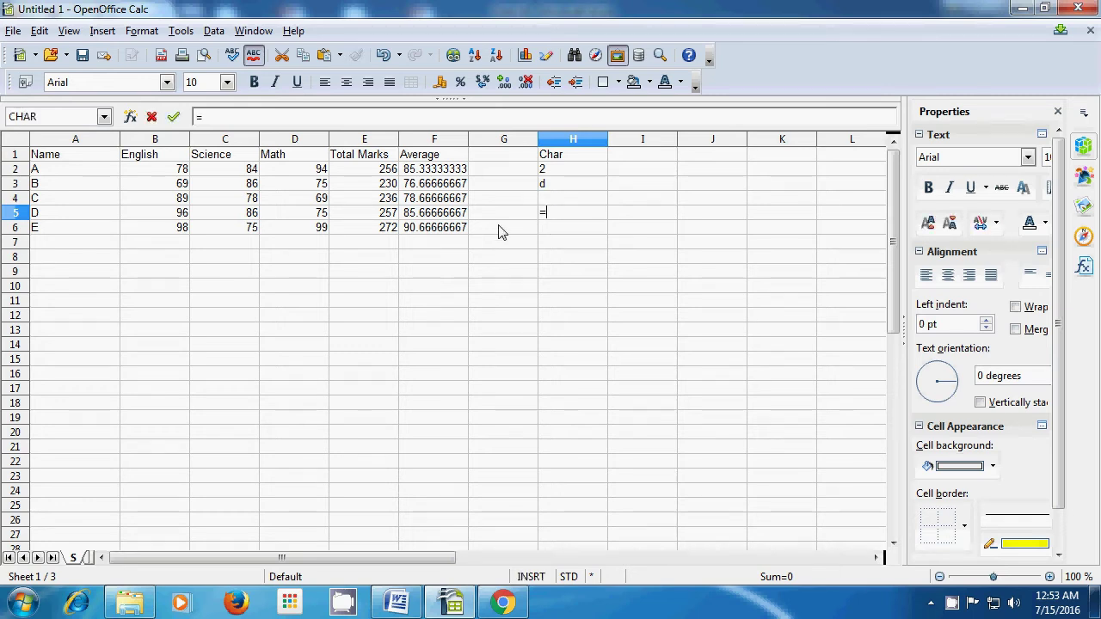
type("char")
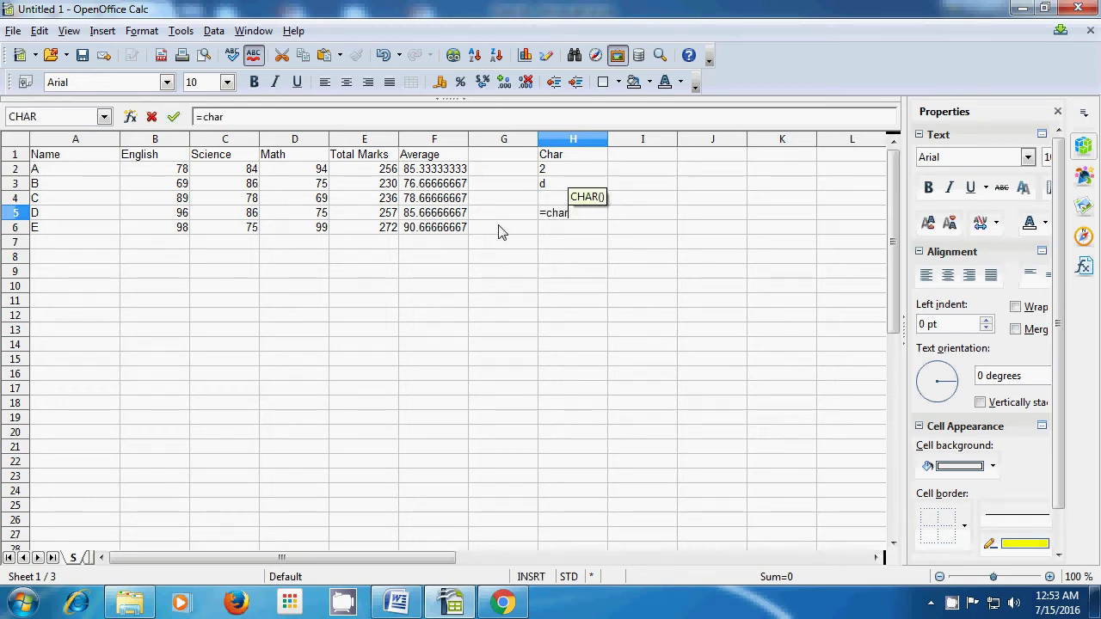
type("(")
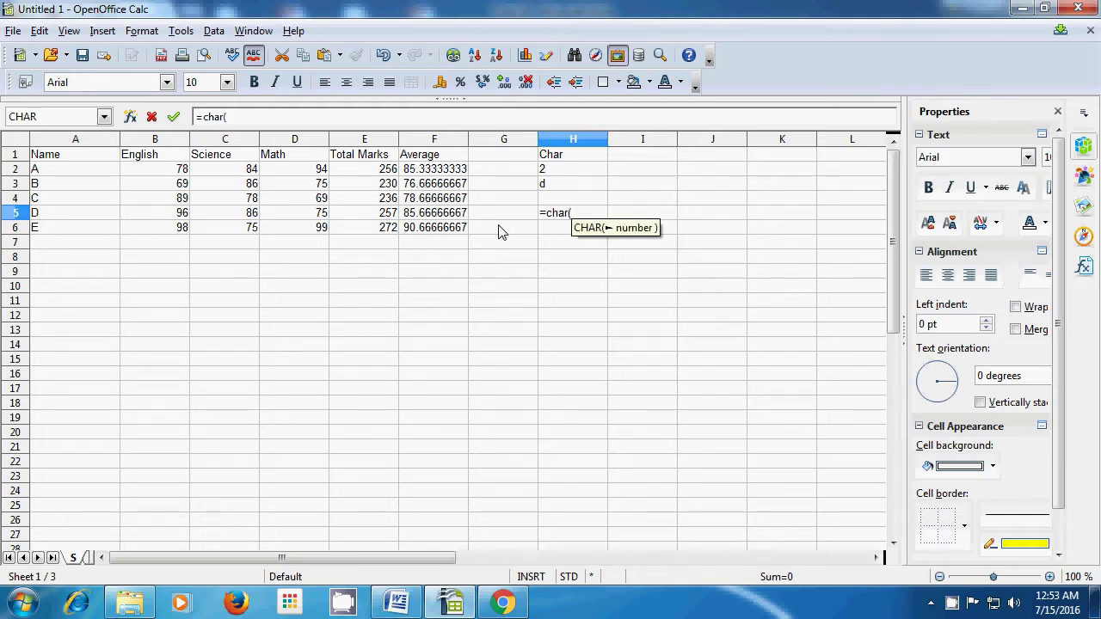
type("30")
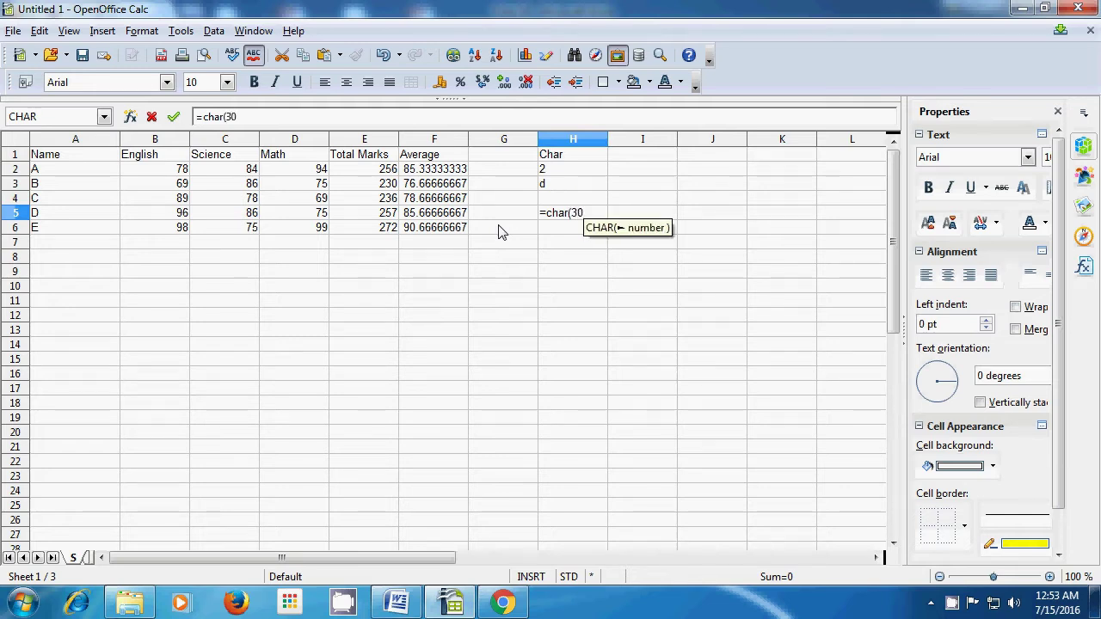
type(")")
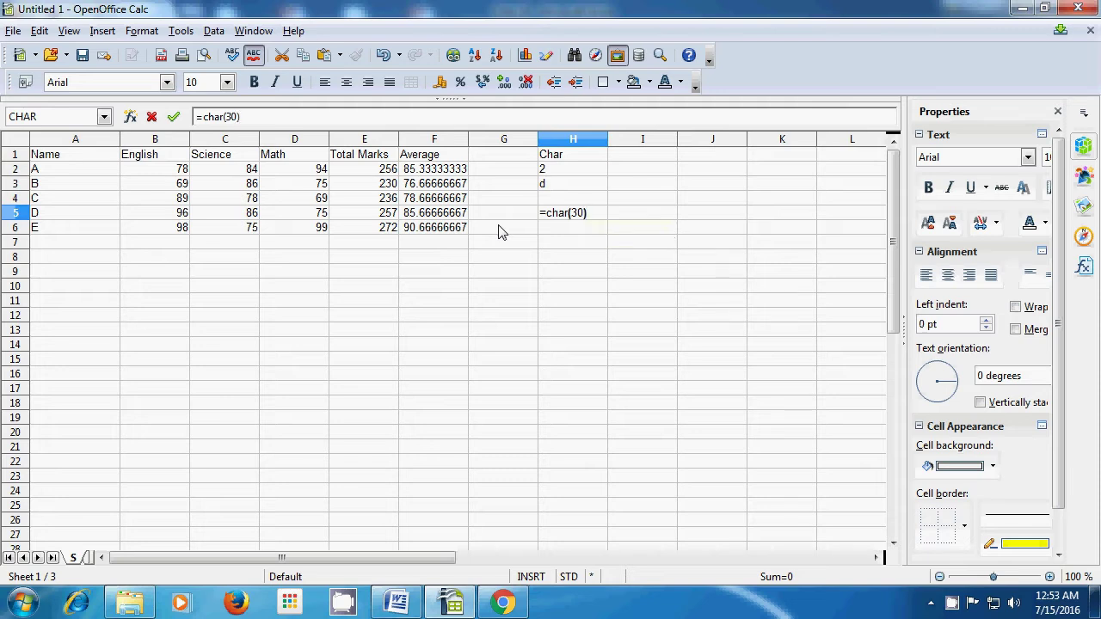
key("Return")
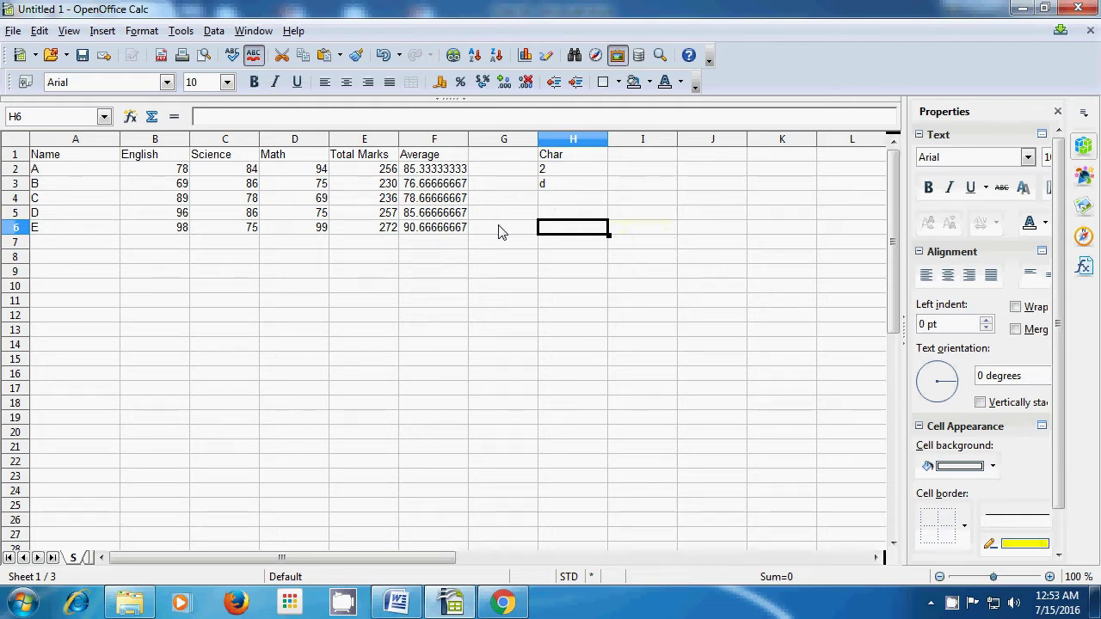
Enter the formula =char(145) in cell H6 of the Char column.
type("=char")
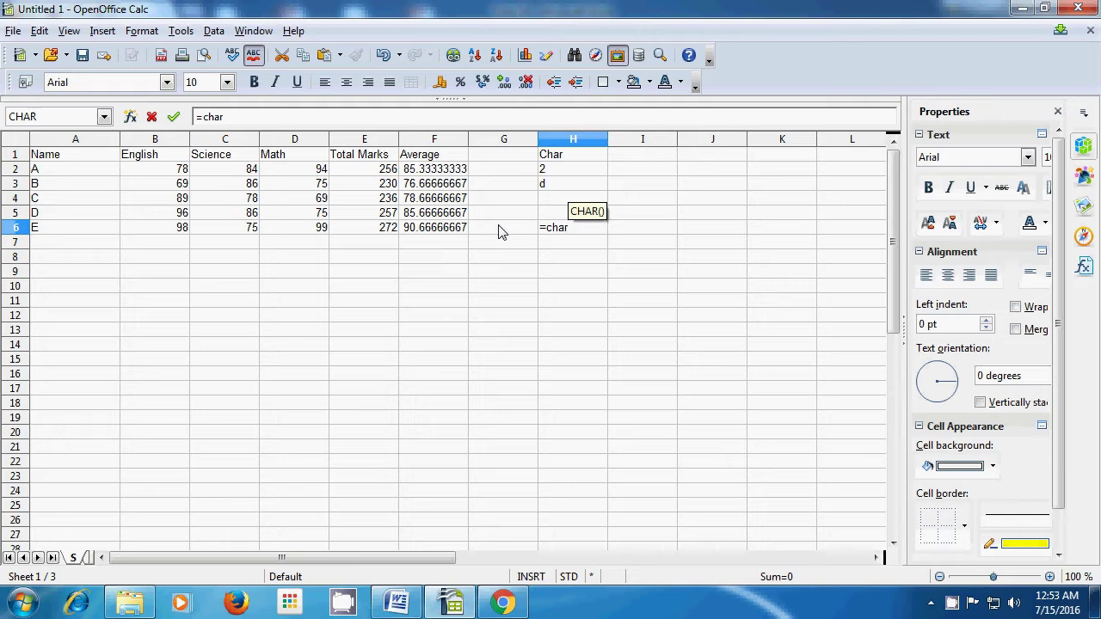
type("(")
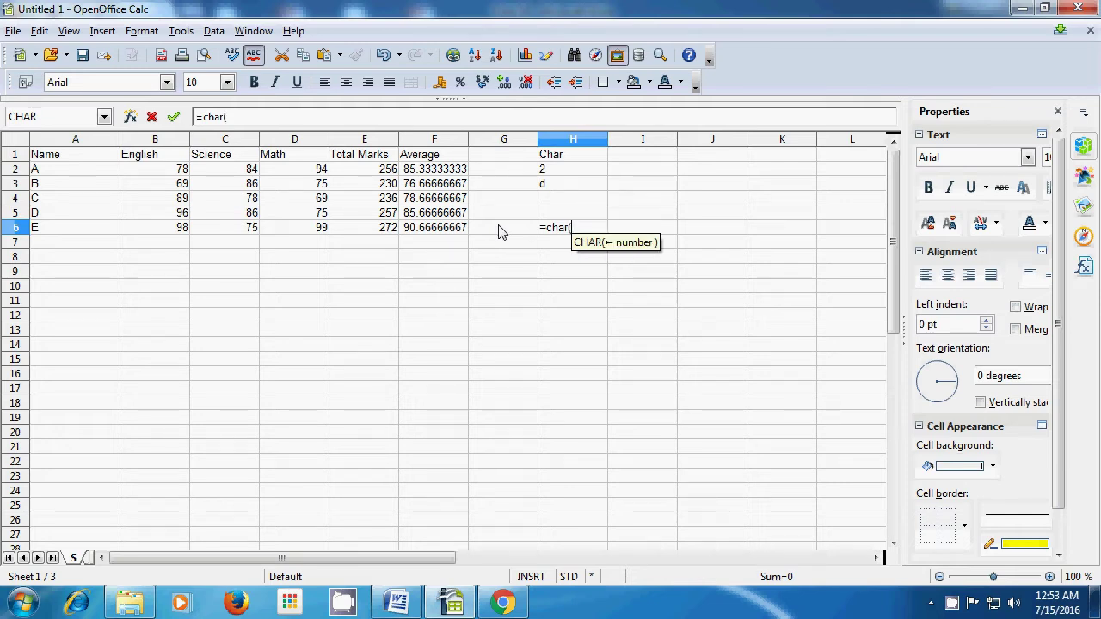
type("145")
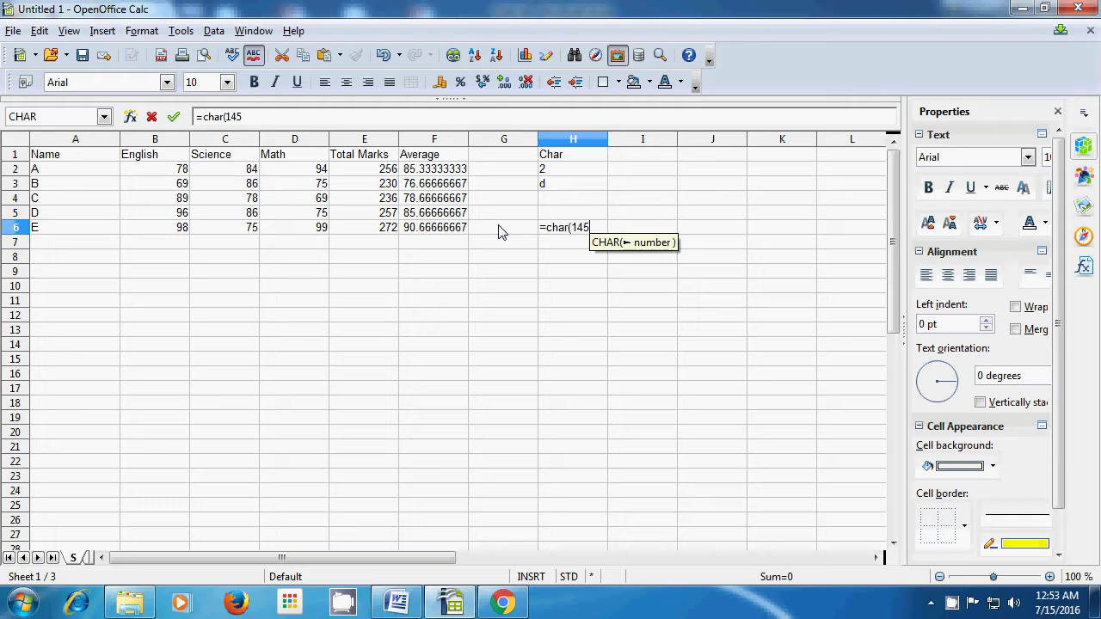
type(")")
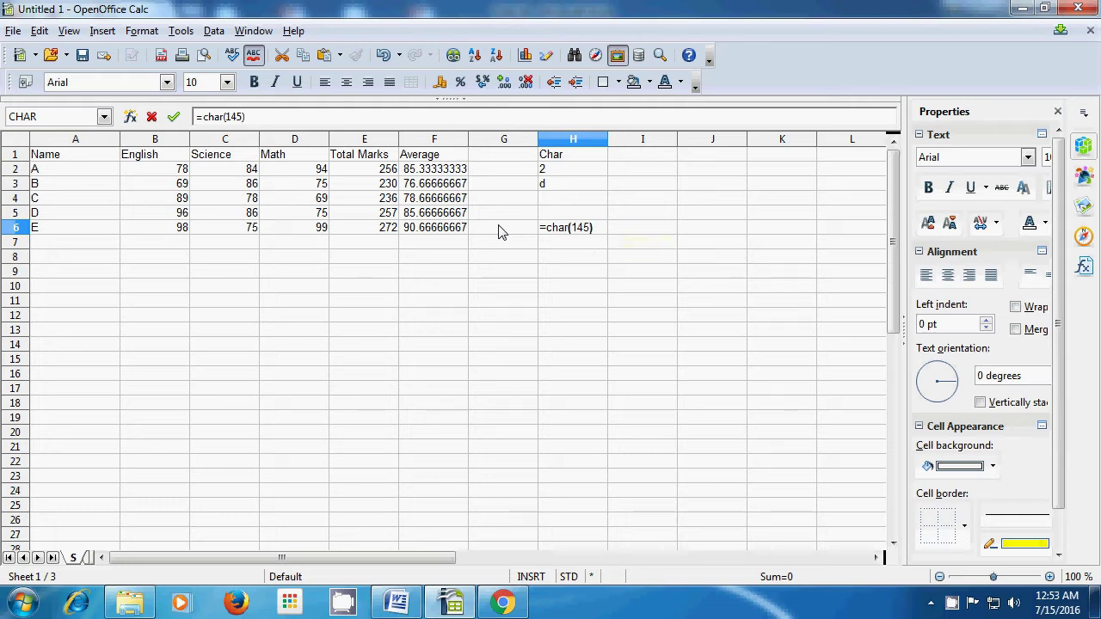
key("Return")
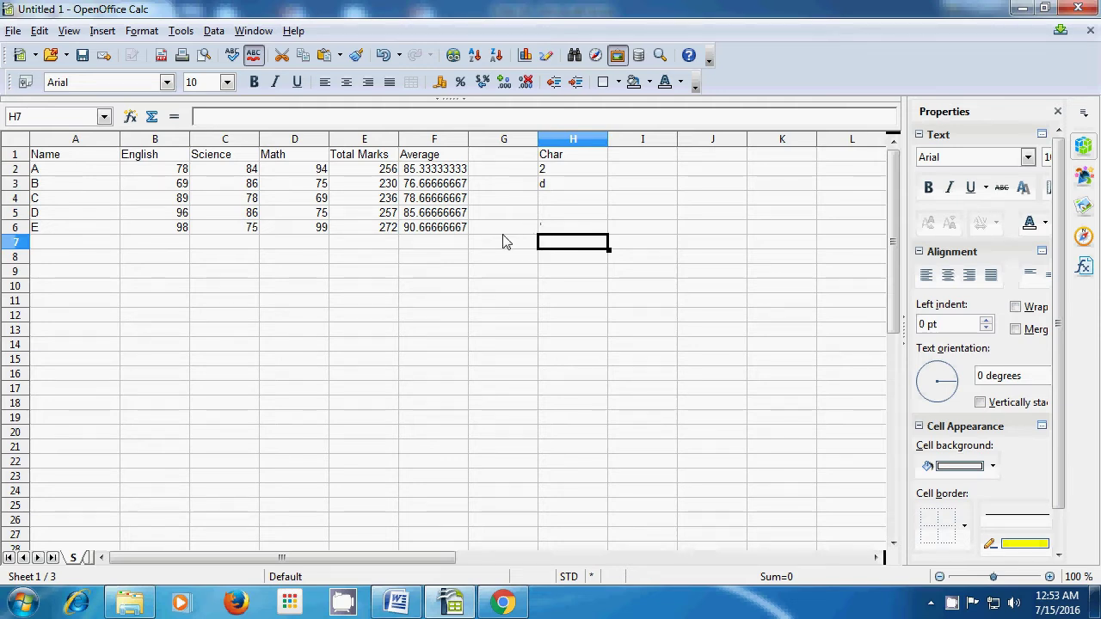
Enter the formula =char(79) in cell H7 of the Char column.
type("=")
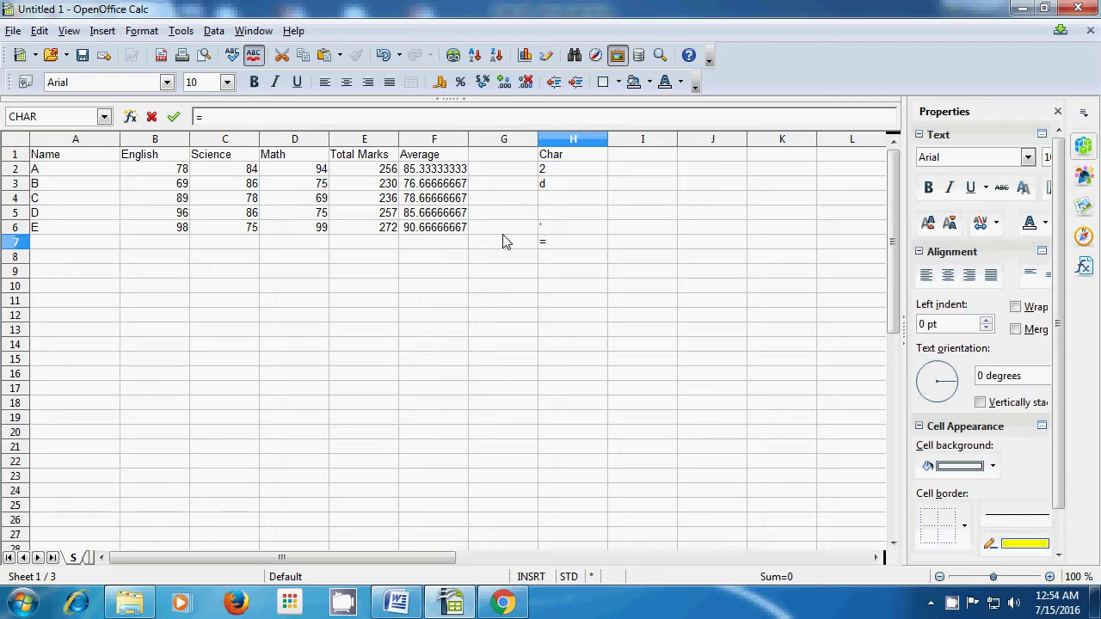
type("cha")
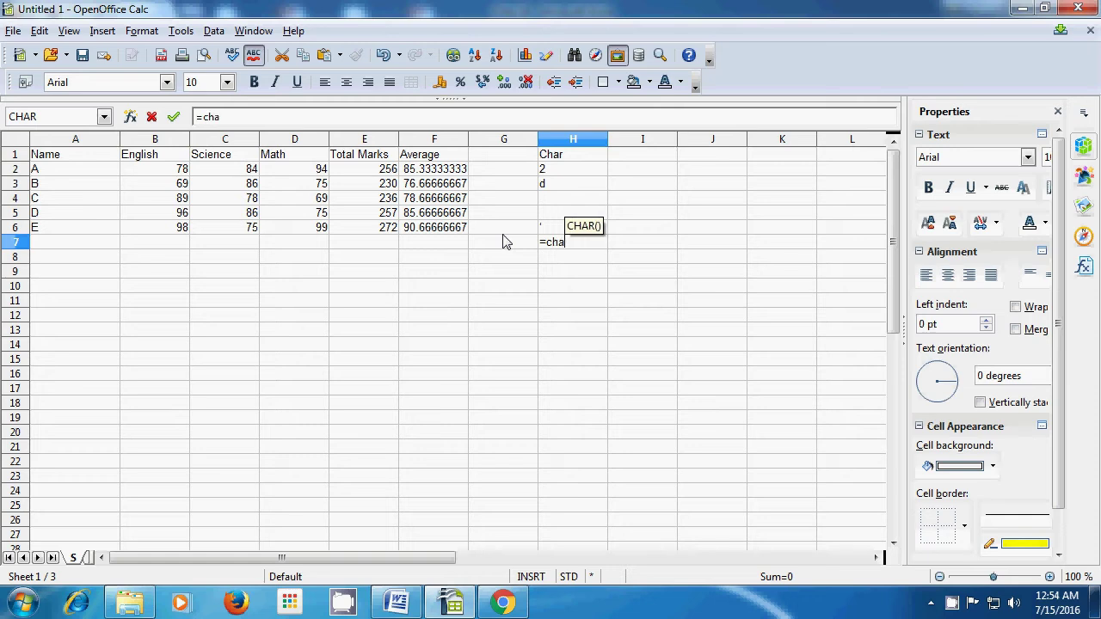
type("r(")
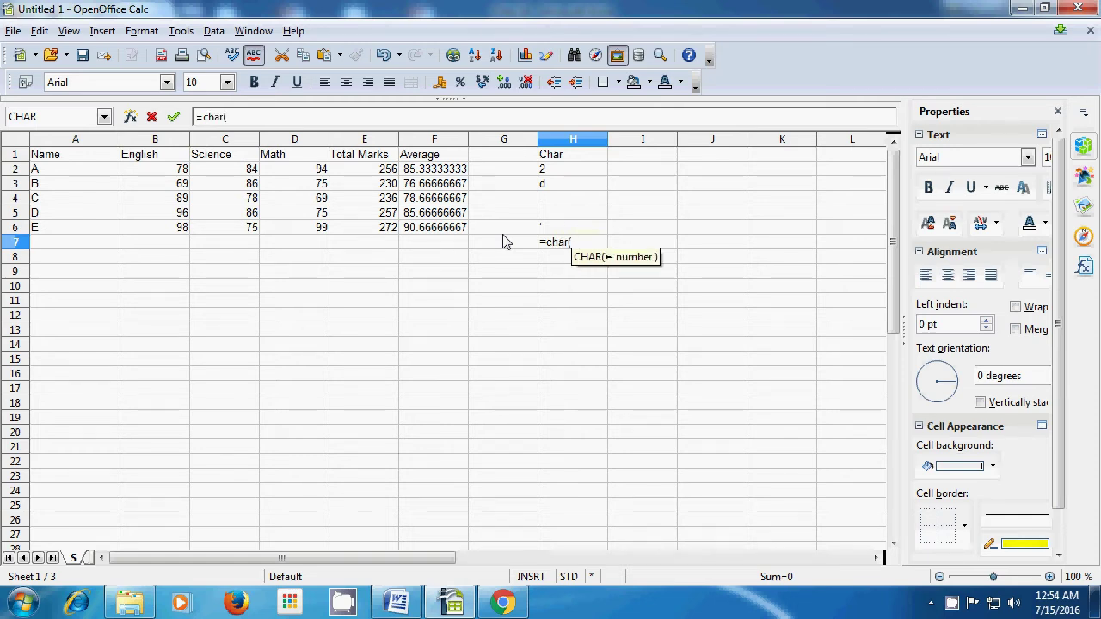
type("79")
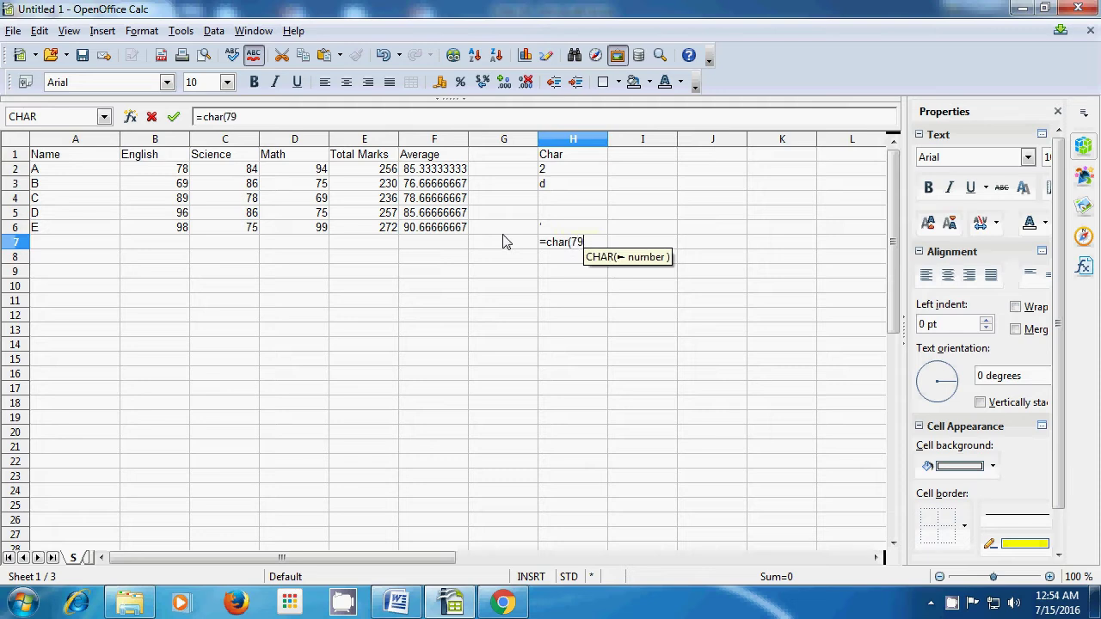
type(")")
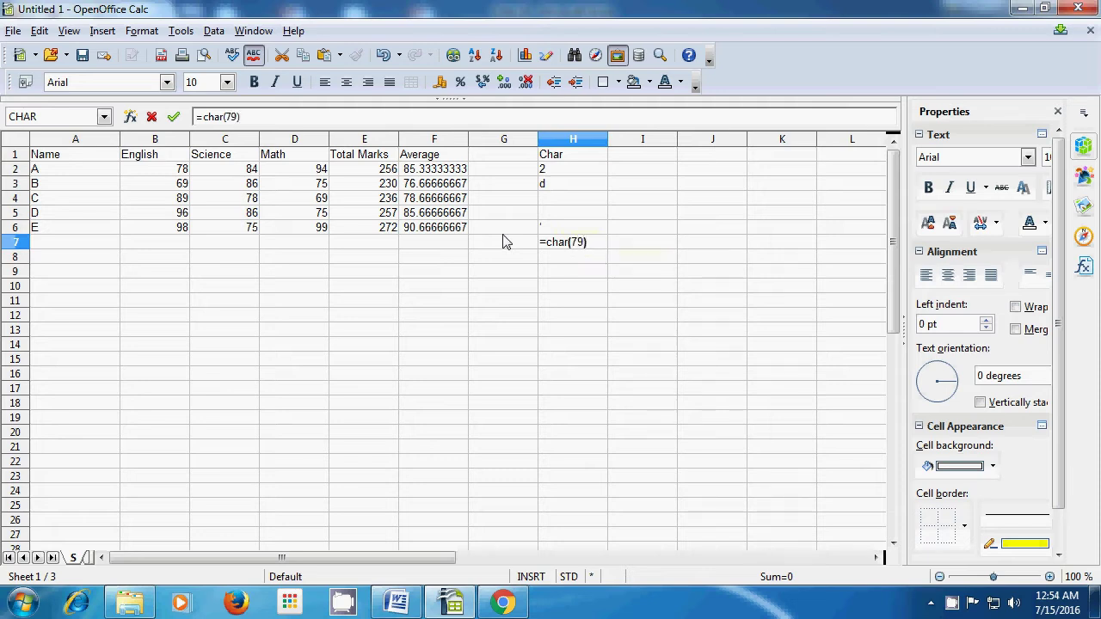
key("Return")
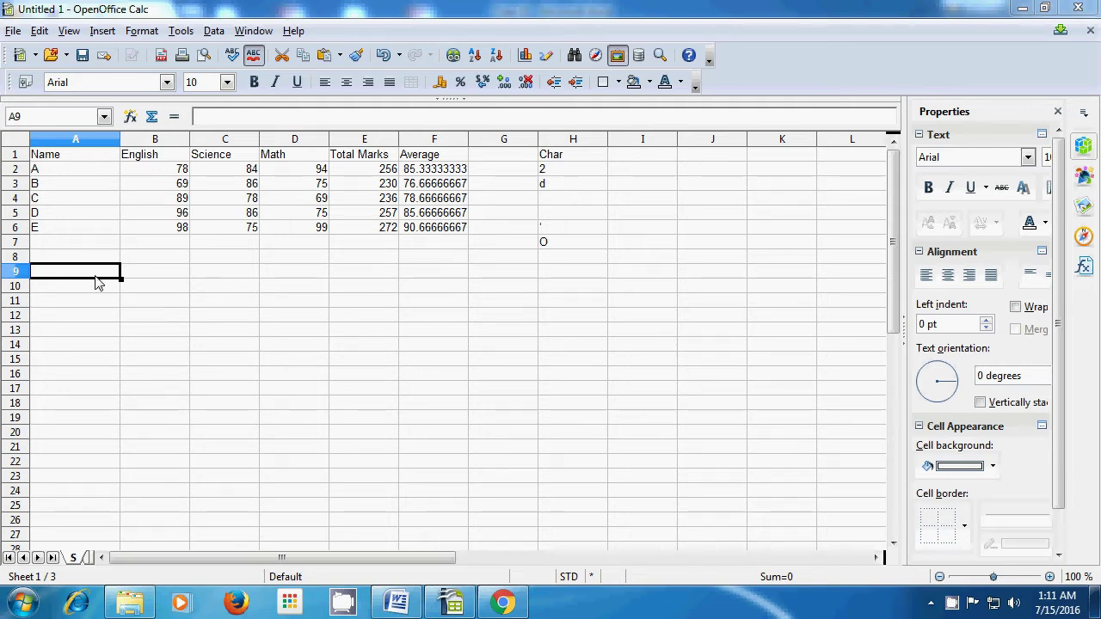
Enter www in cell A9, a period in cell B9 and computer in cell C9.
type("www")
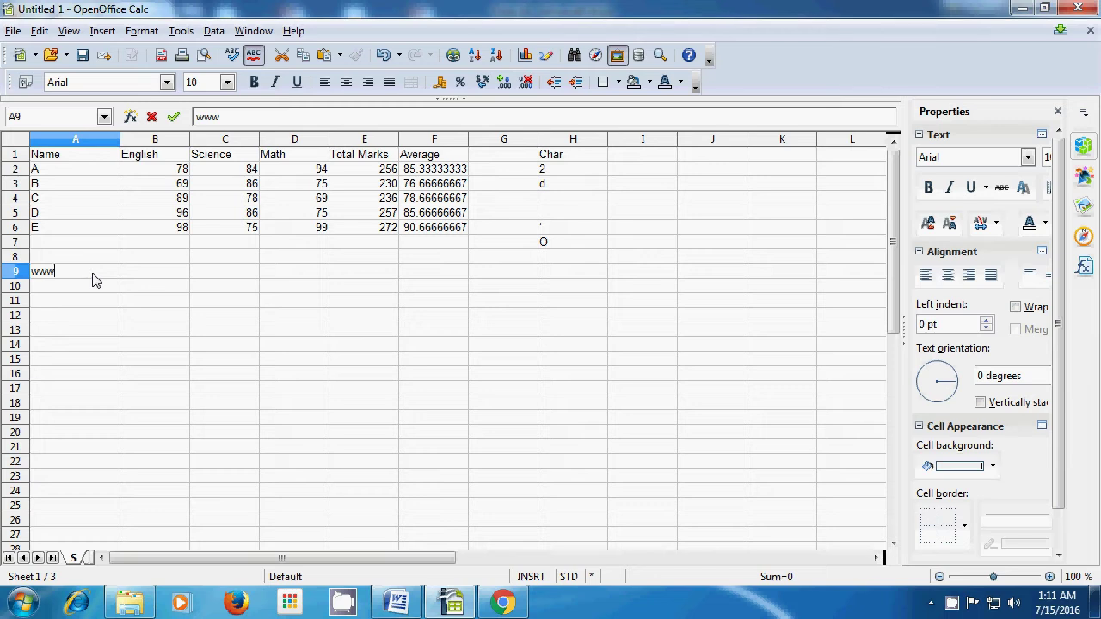
left_click(139, 281)
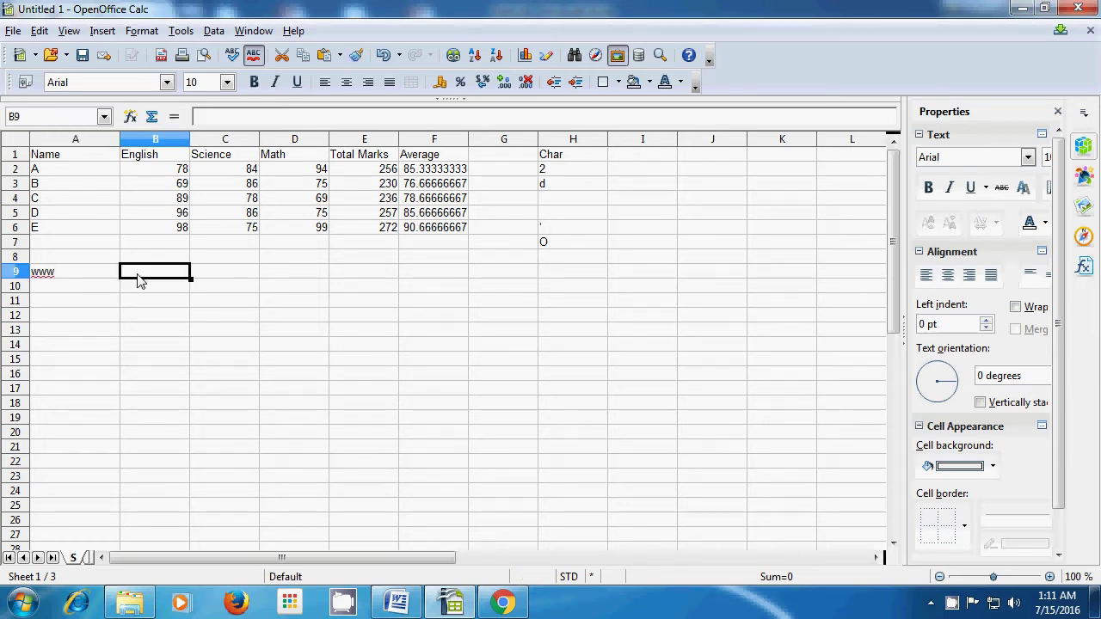
double_click(138, 278)
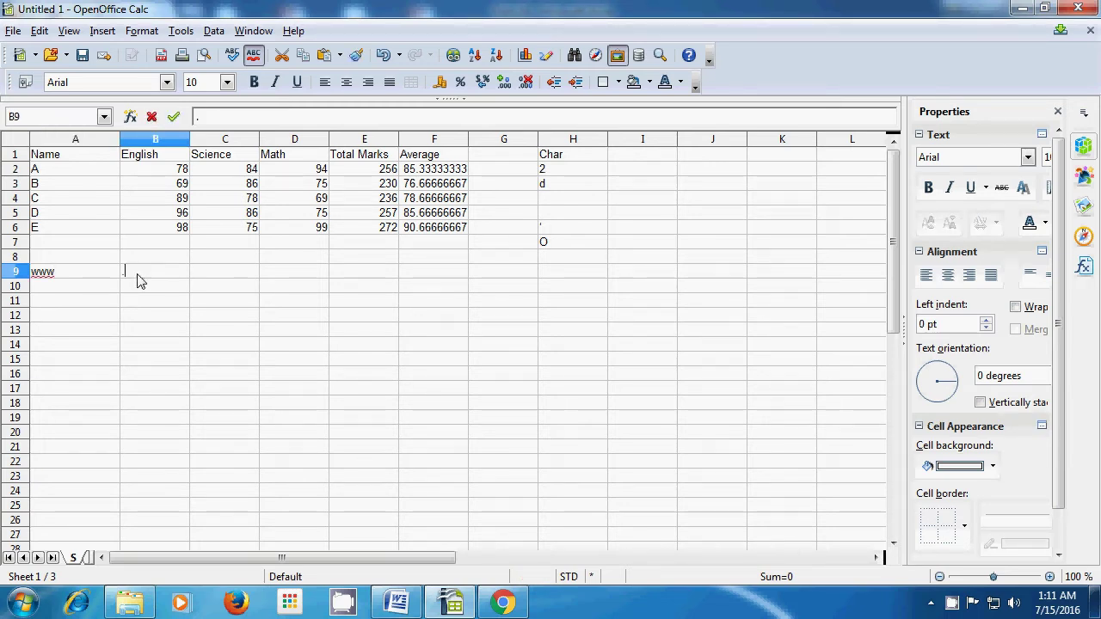
left_click(218, 275)
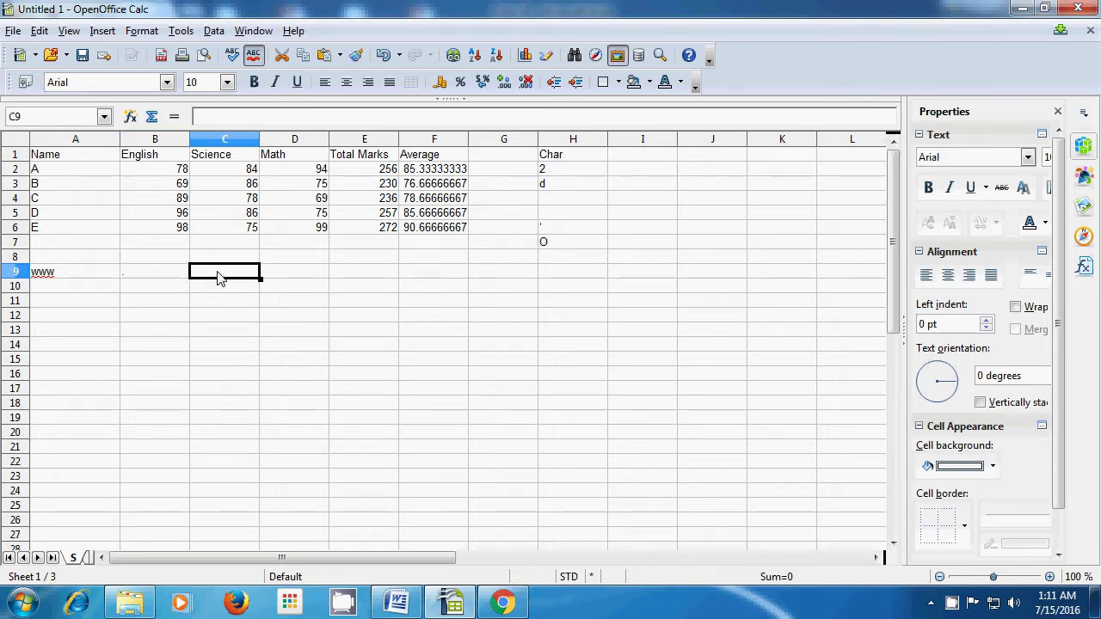
type("computer")
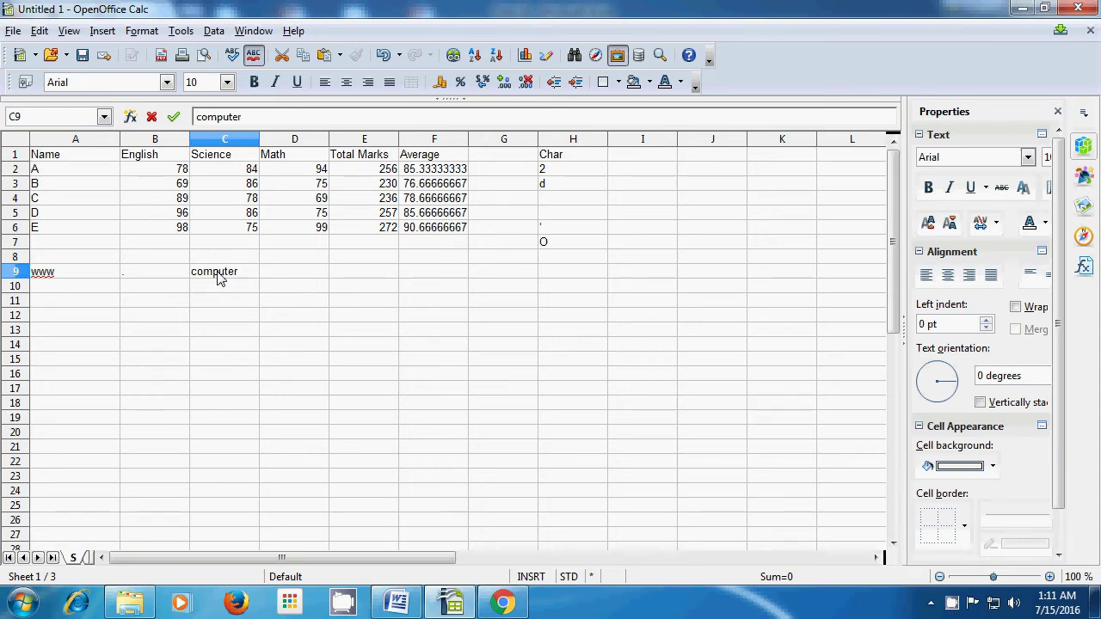
Continue row 9 with shiksha in cell D9, a period in cell E9 and org in cell F9.
left_click(284, 278)
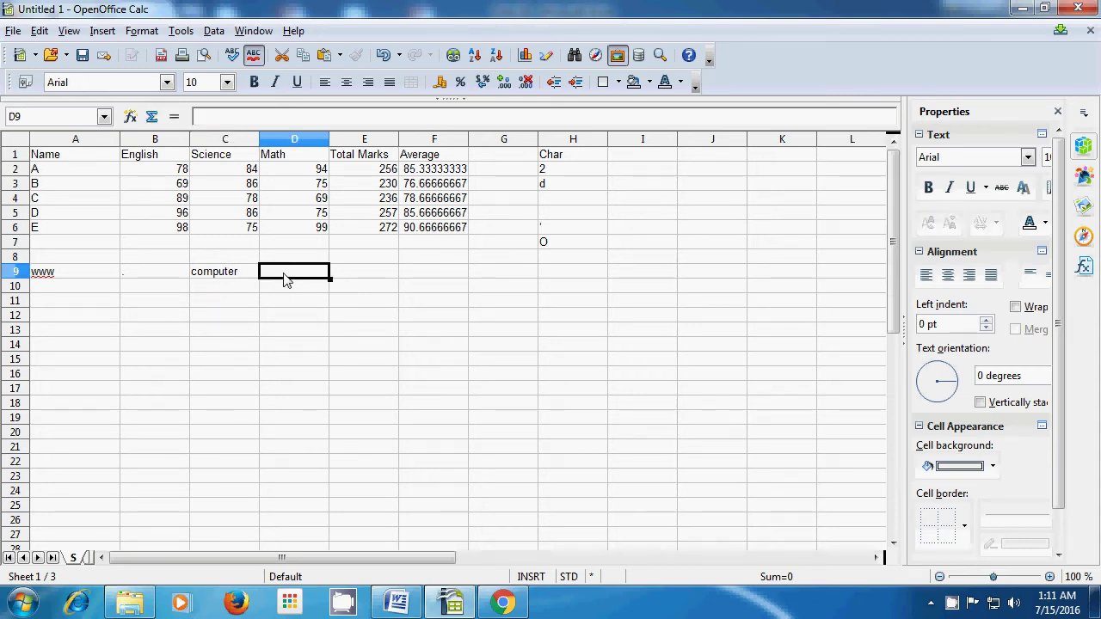
type("shik")
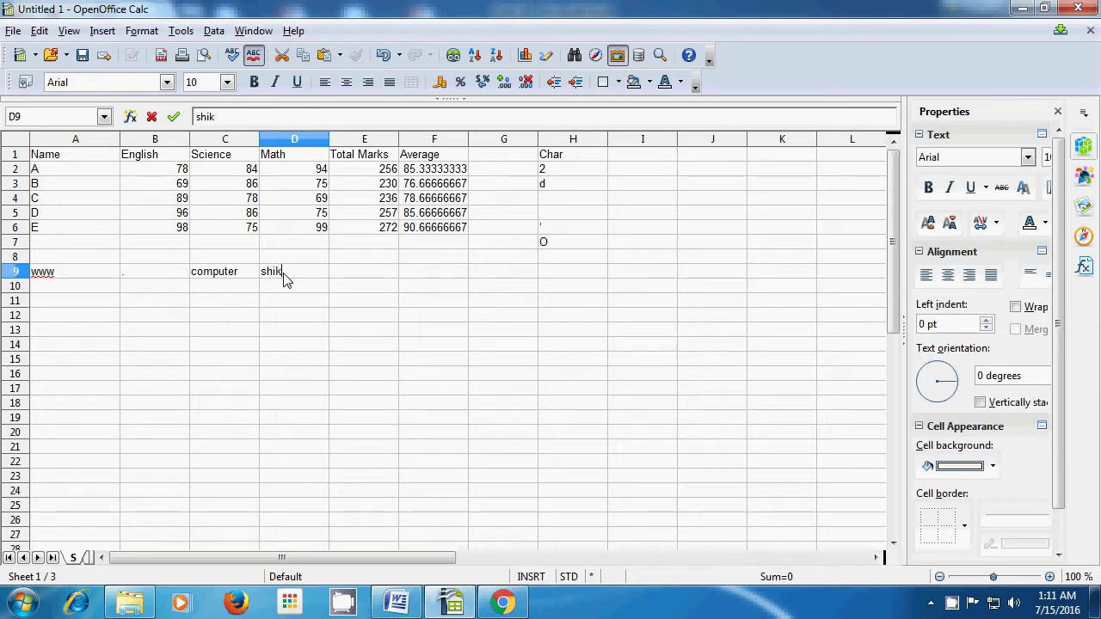
type("sha")
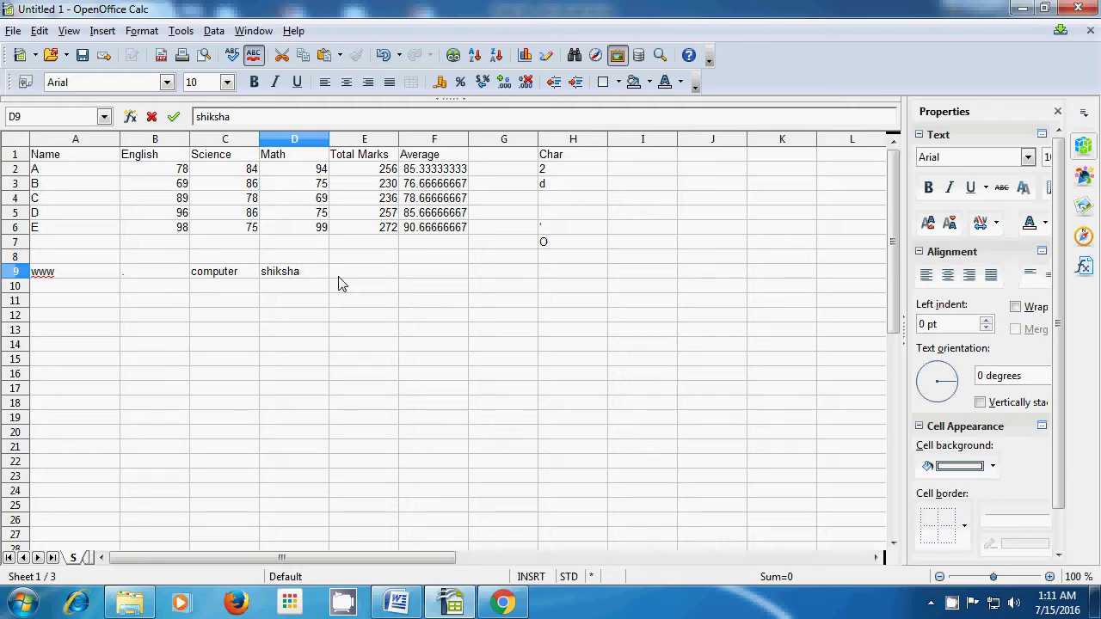
key("Tab")
type(".")
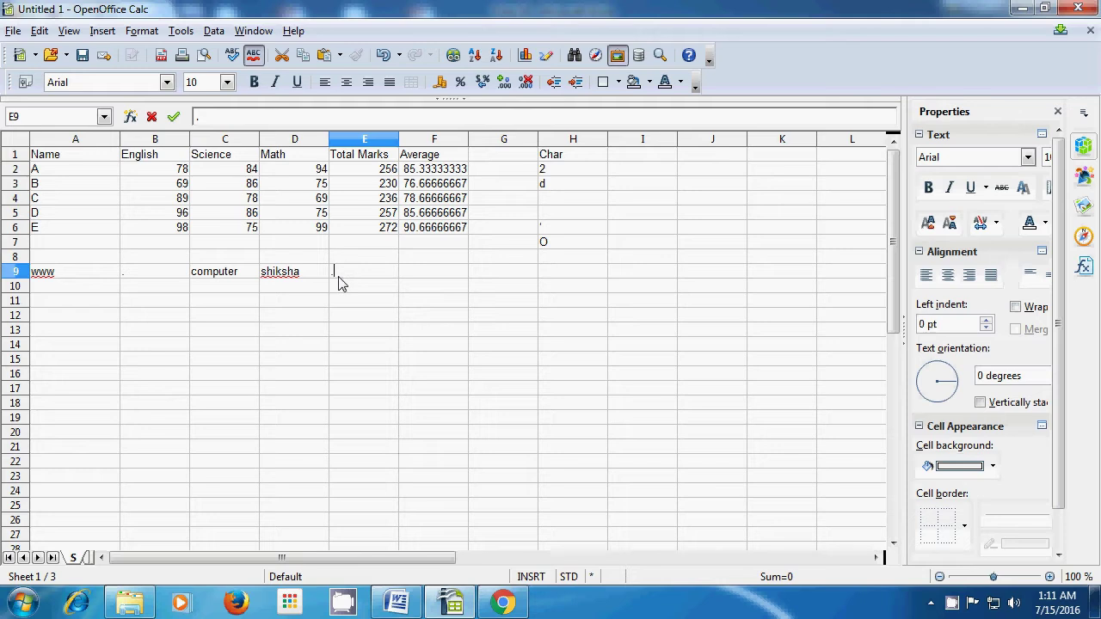
key("Tab")
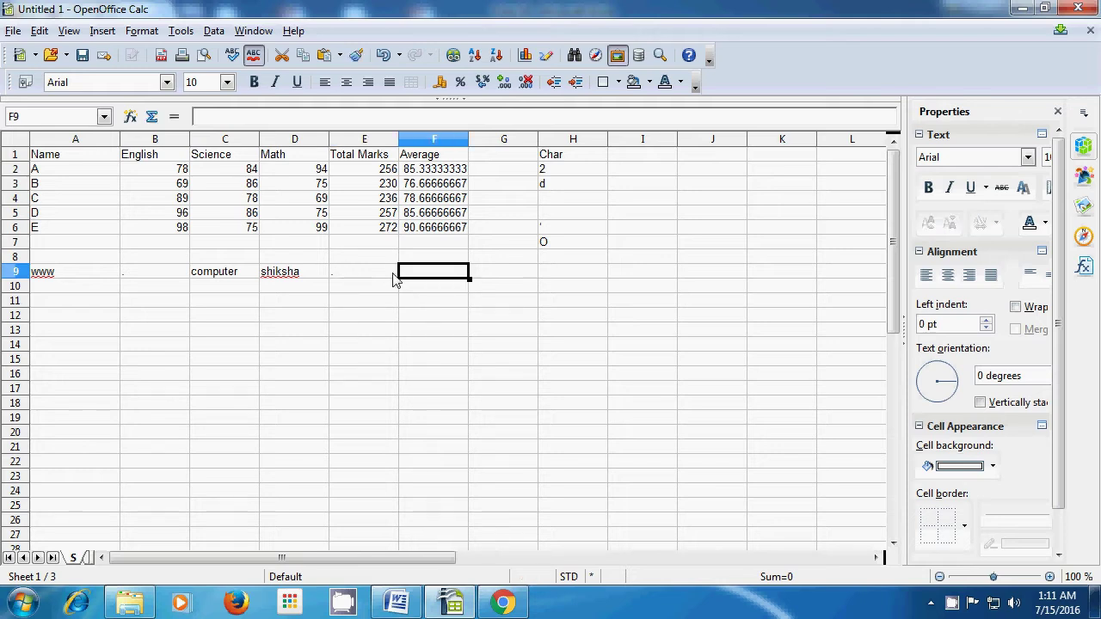
type("org")
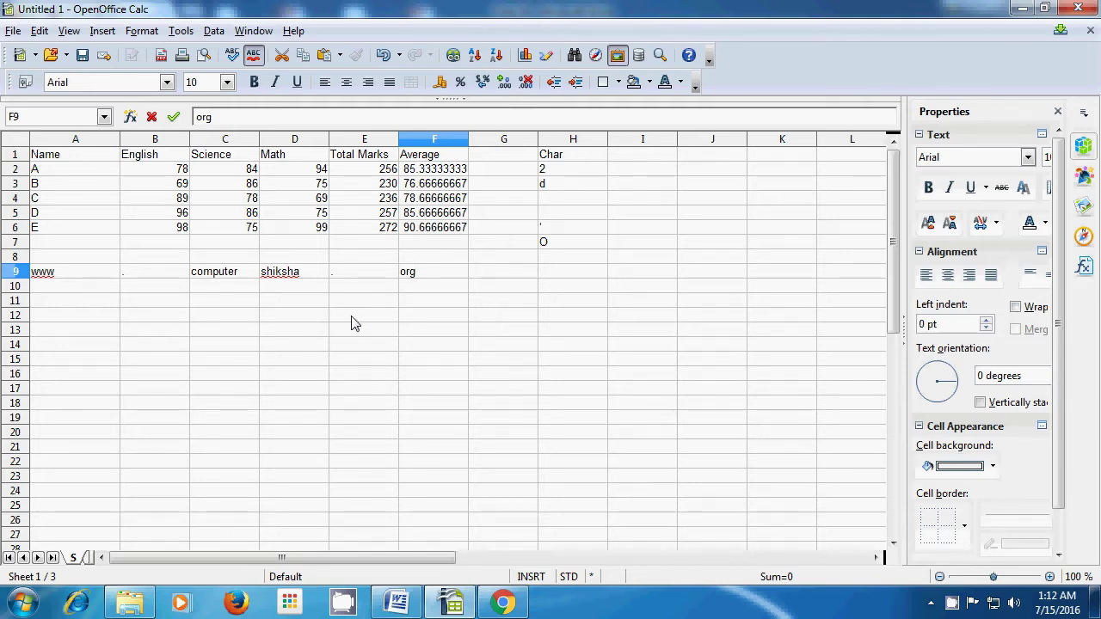
Enter the heading Concatenate in cell A12.
left_click(77, 321)
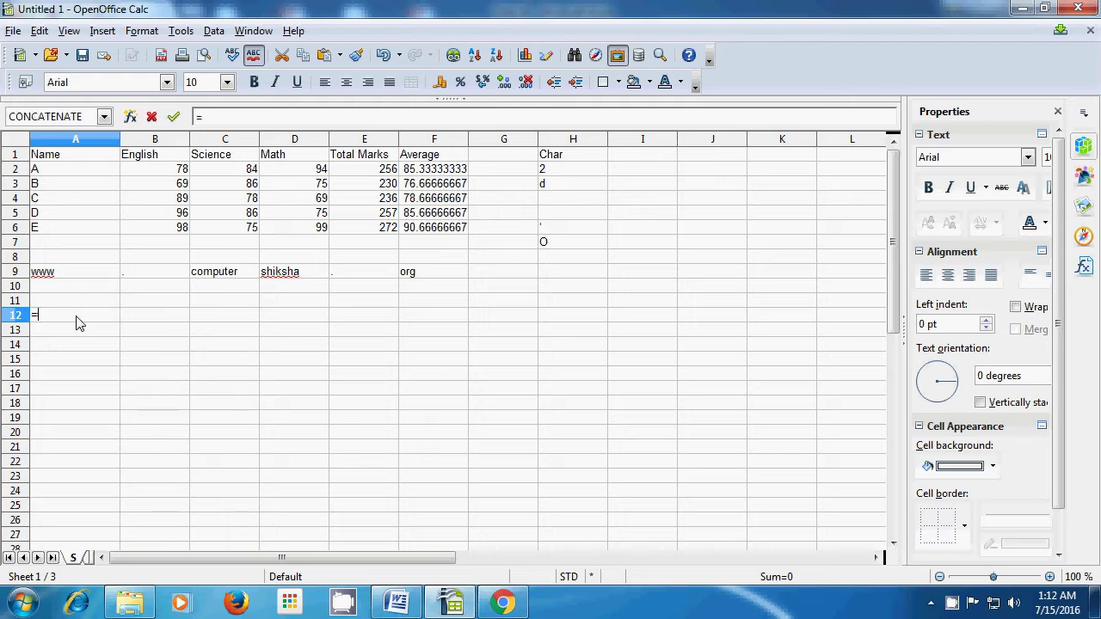
type("=")
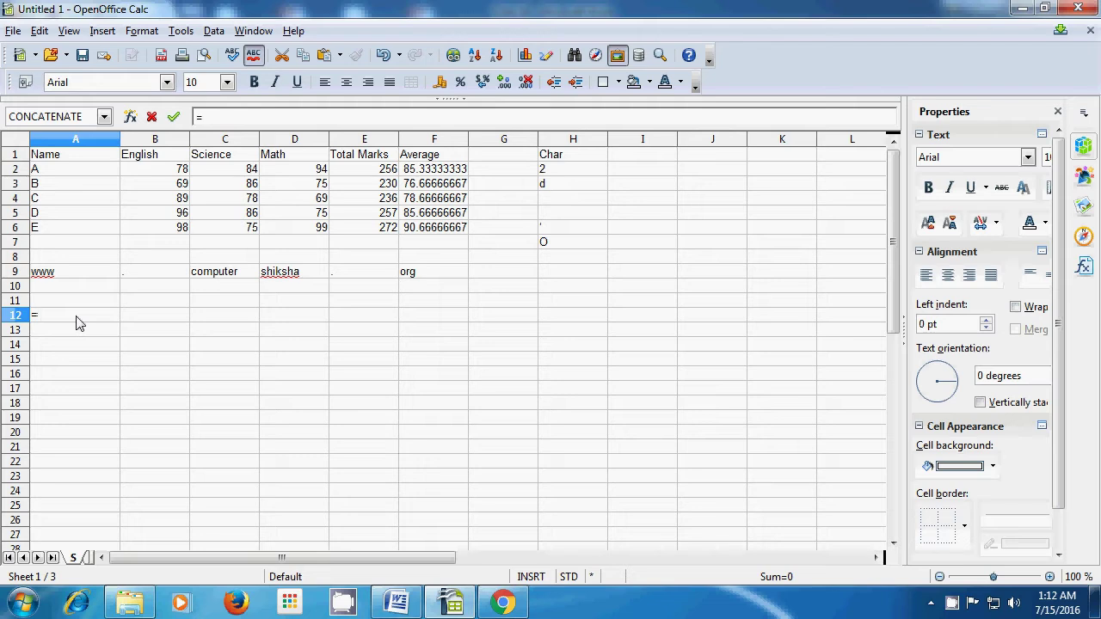
key("Escape")
type("Con")
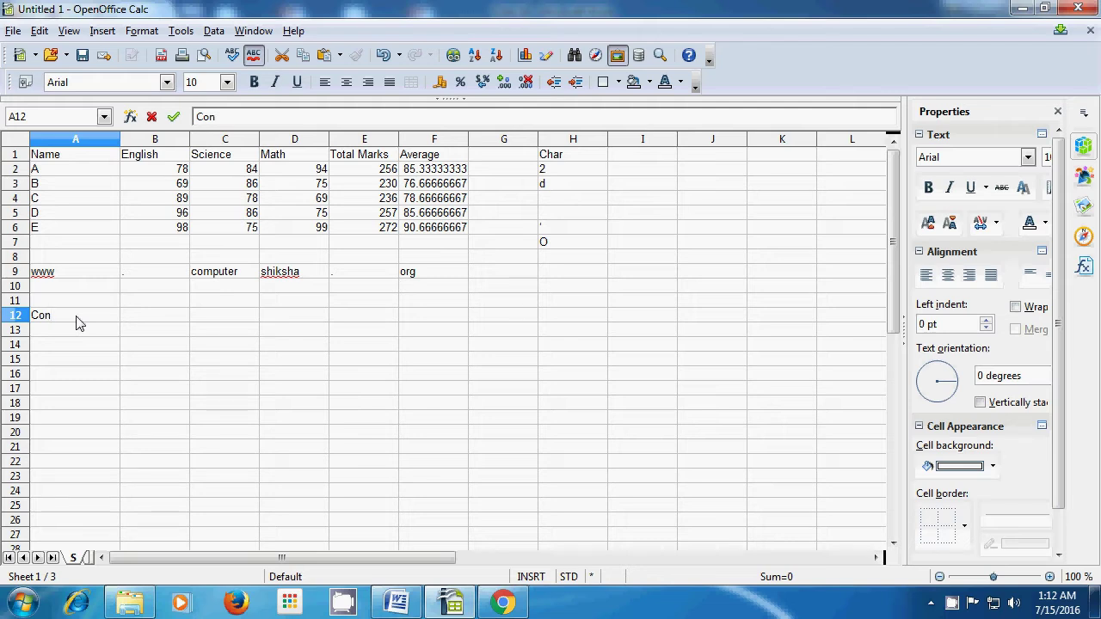
type("catenate")
key("Return")
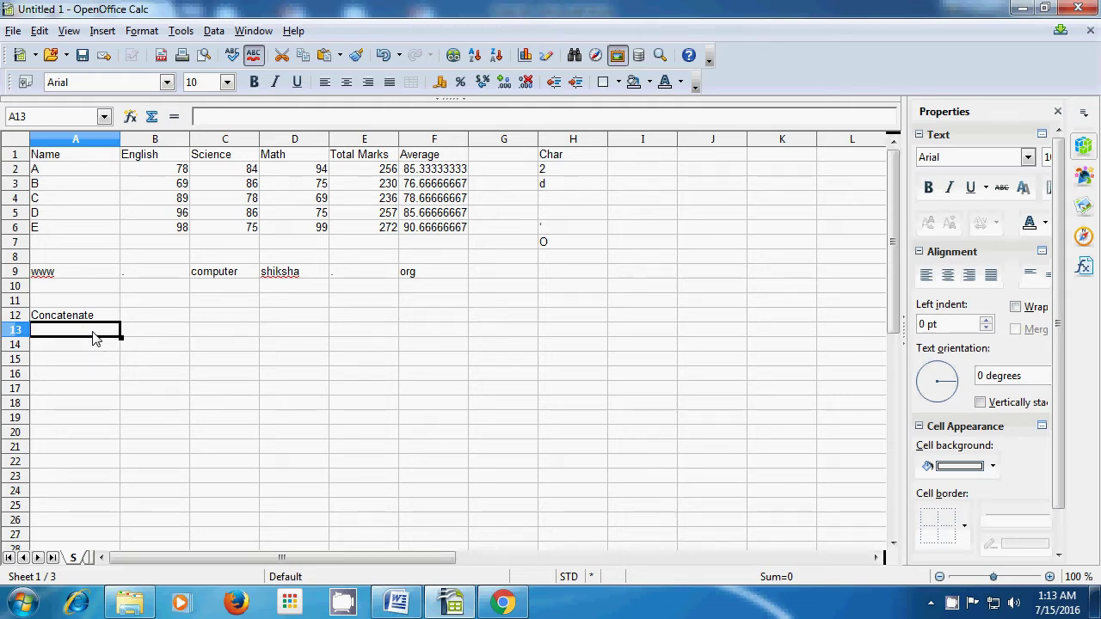
Begin a formula in cell A13 under the Concatenate heading with =concatenate(.
type("=")
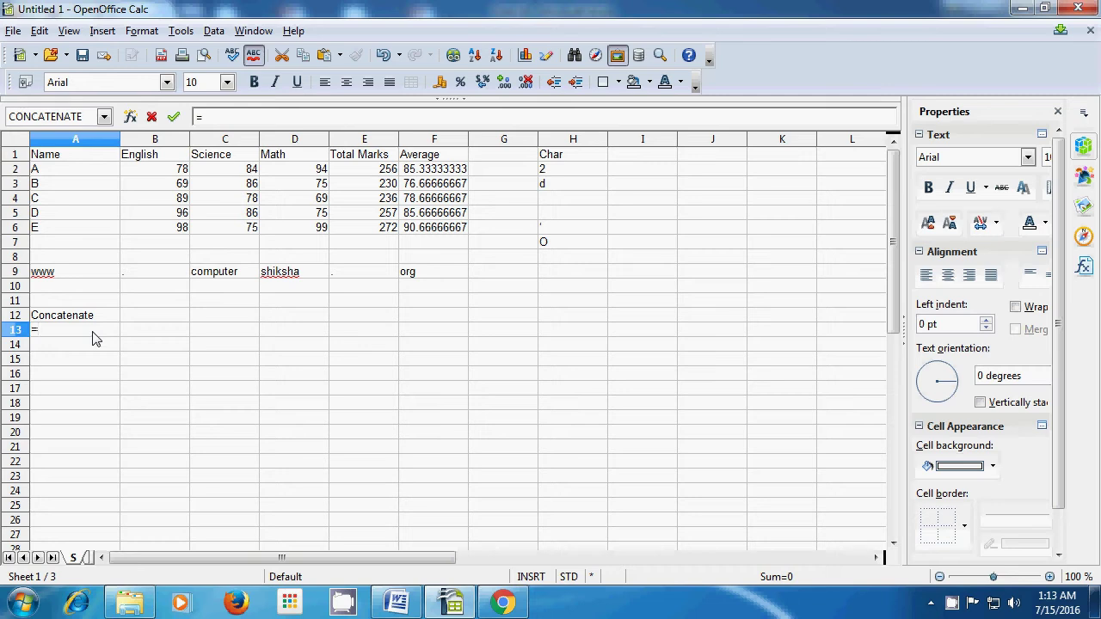
type("c")
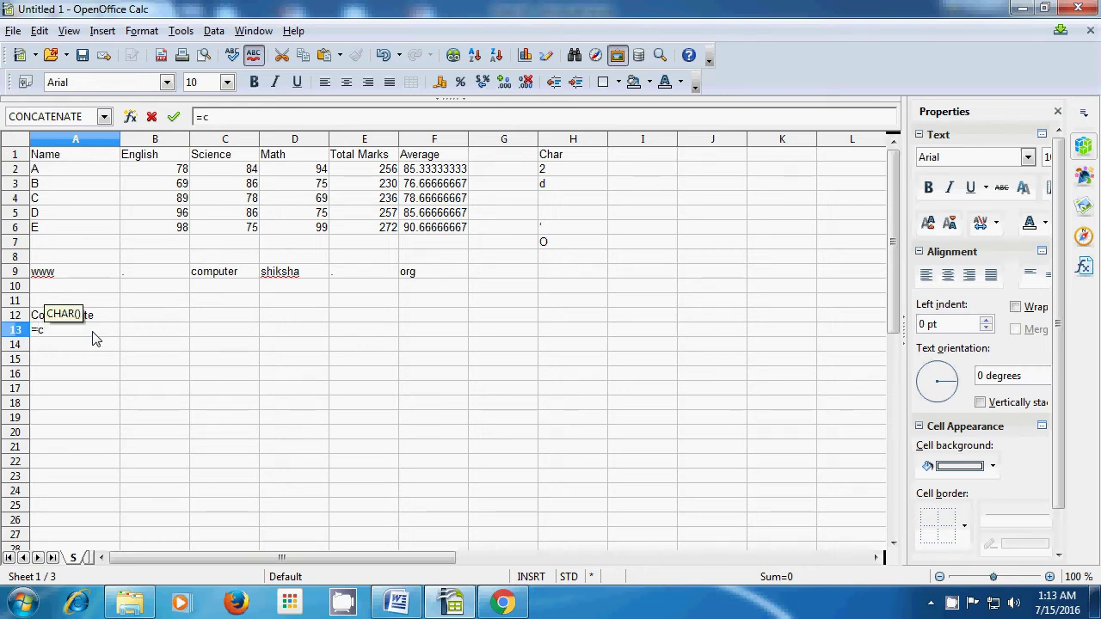
type("o")
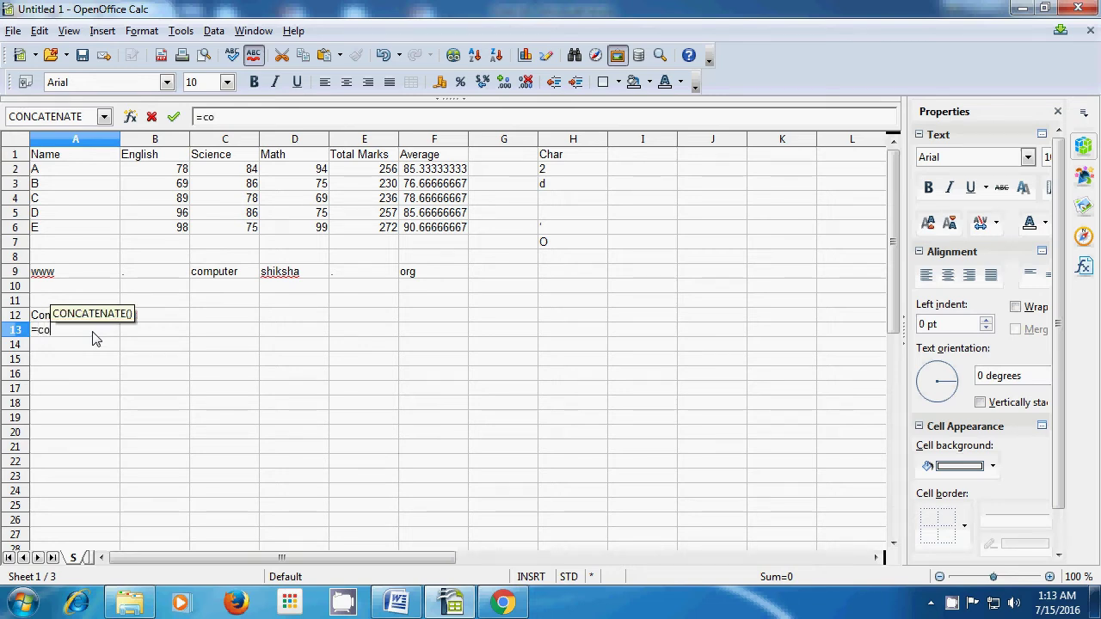
type("nc")
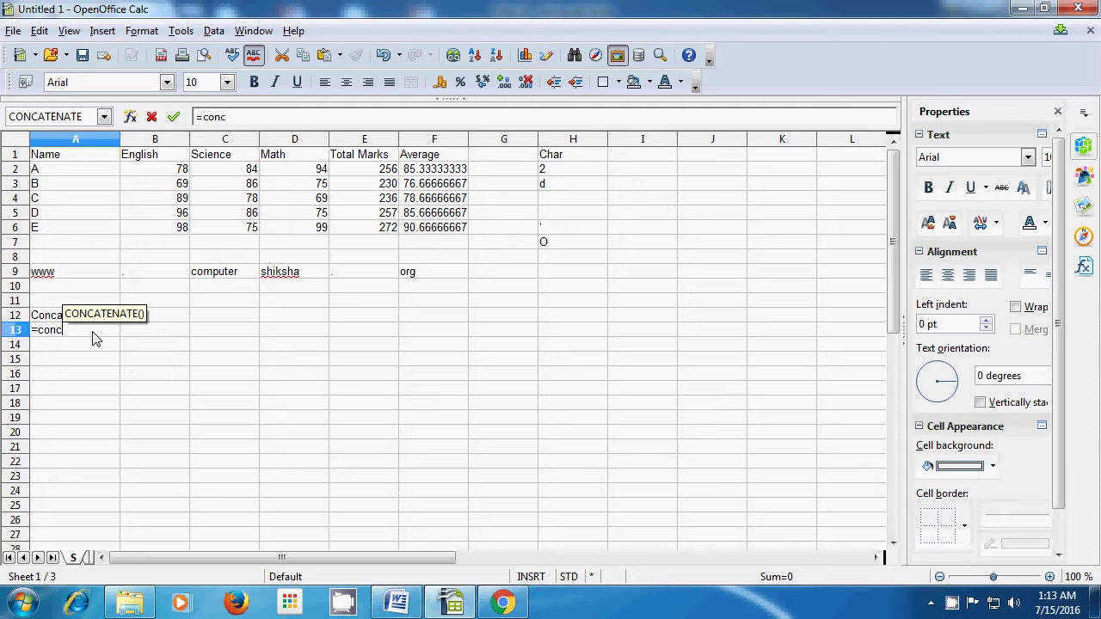
type("atenate")
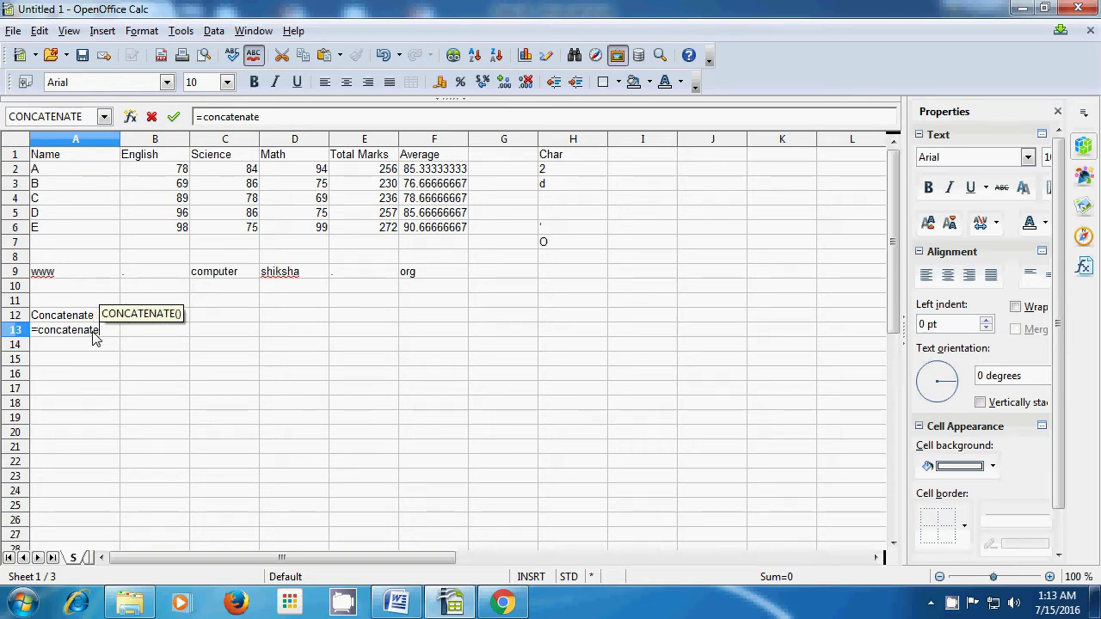
type("(")
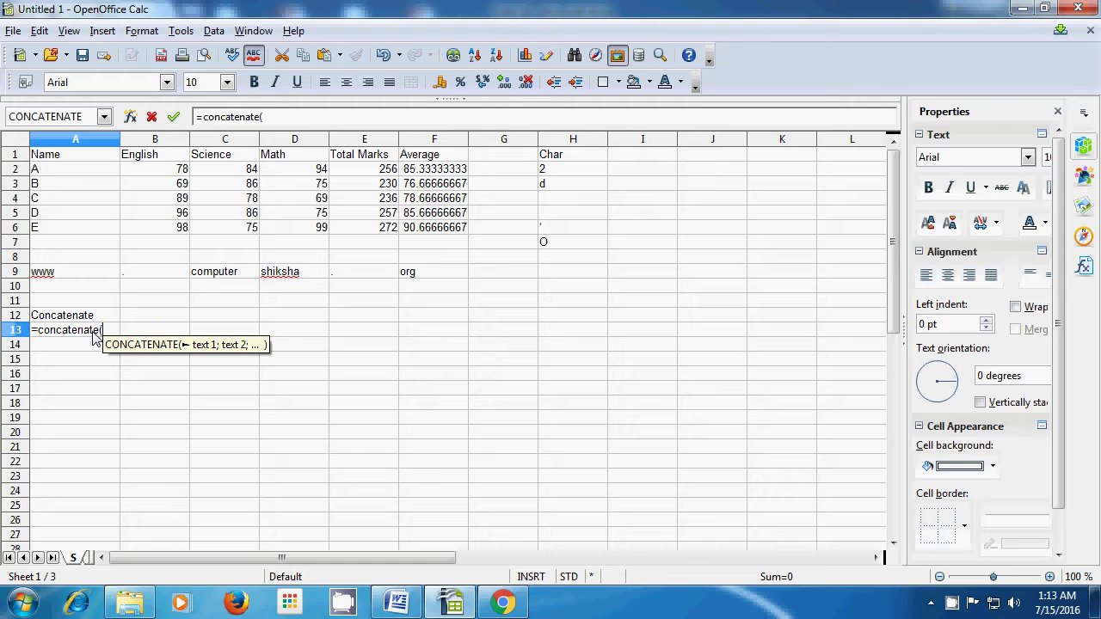
Complete the concatenate formula with the references A9;B9;C9;D9;E9;F9 and commit it.
left_click(68, 277)
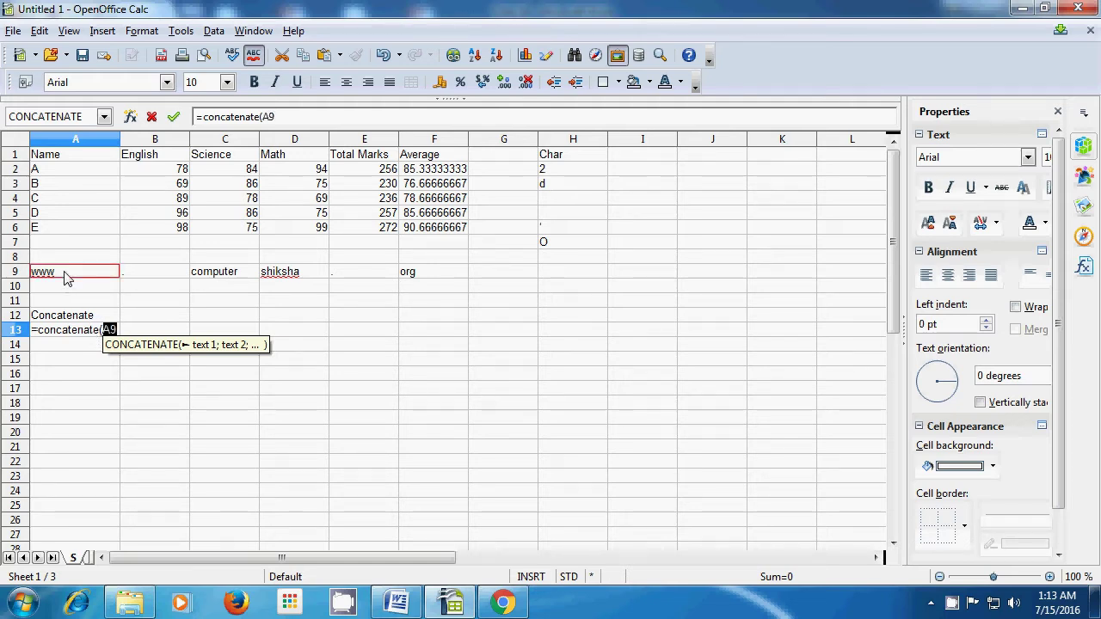
type(";")
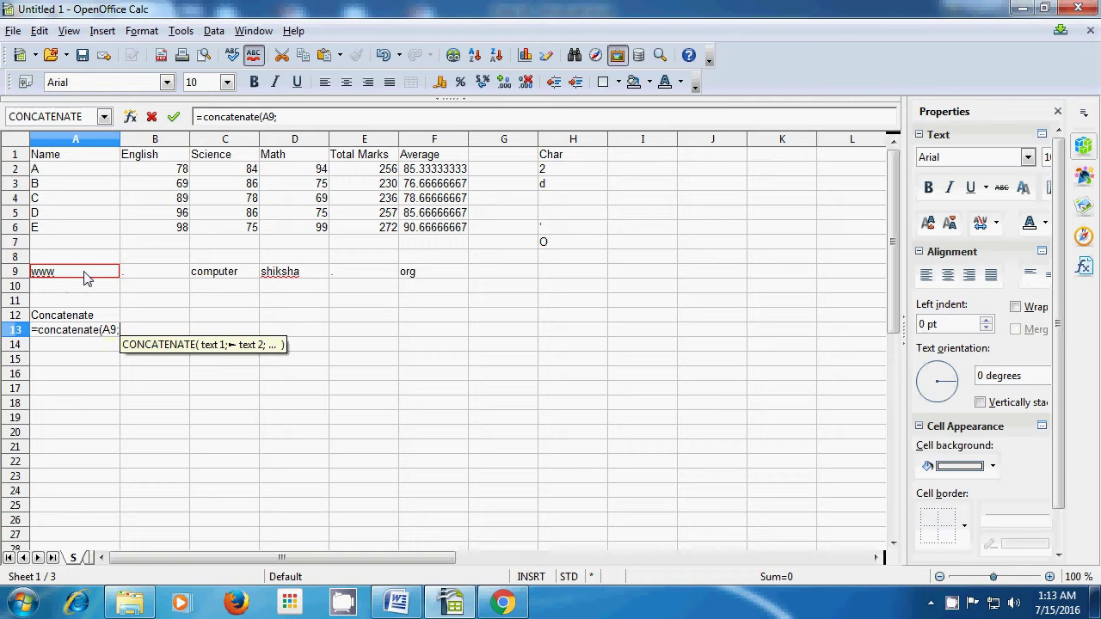
left_click(149, 277)
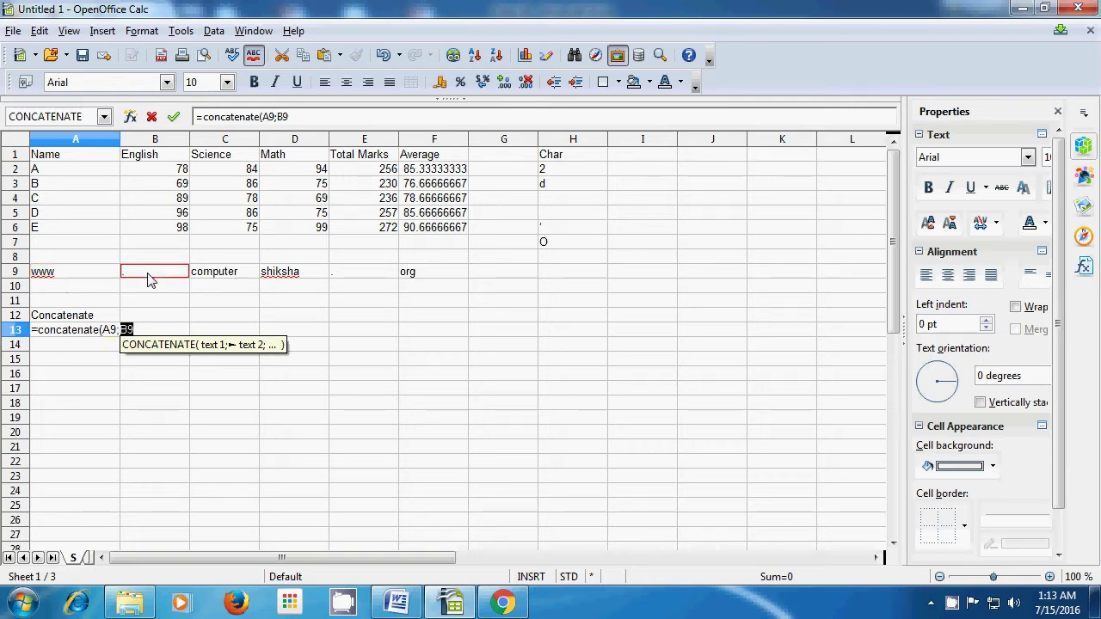
type(";")
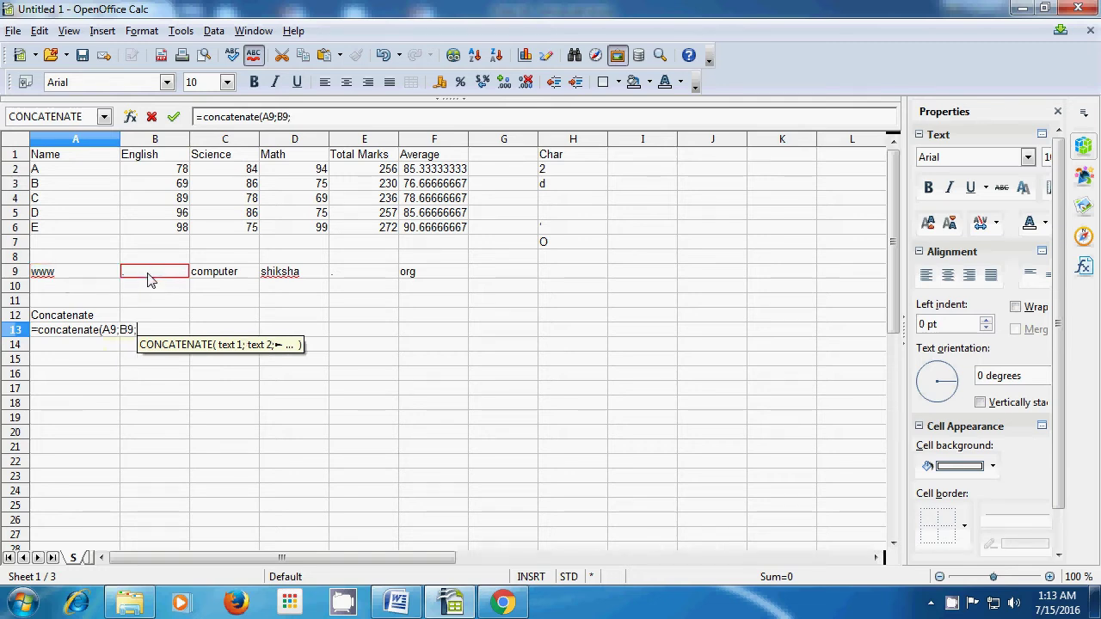
left_click(214, 281)
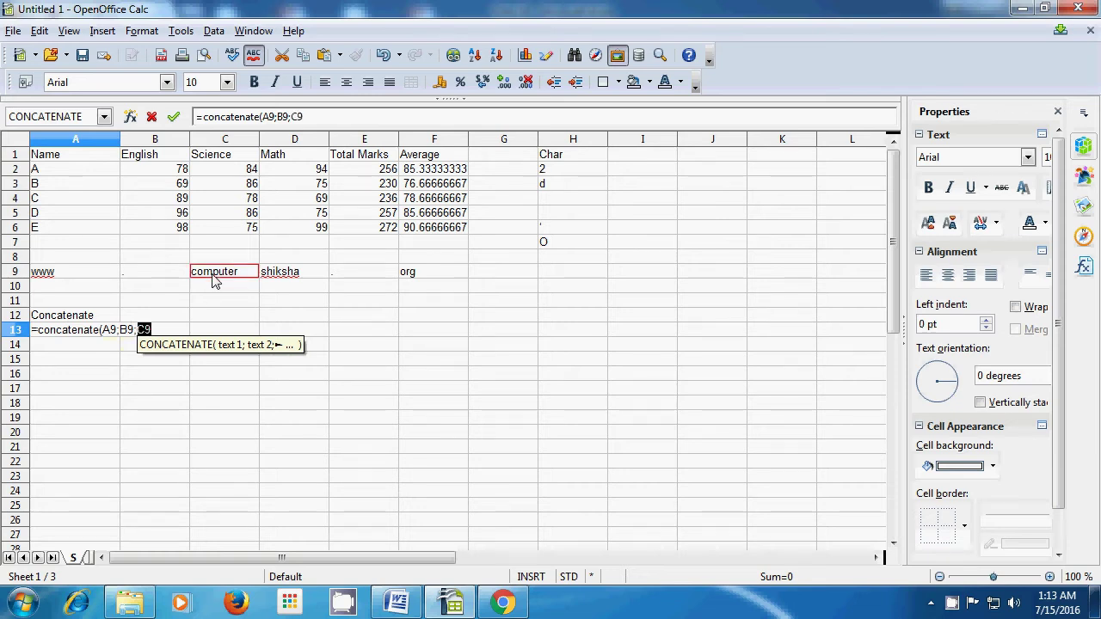
type(";")
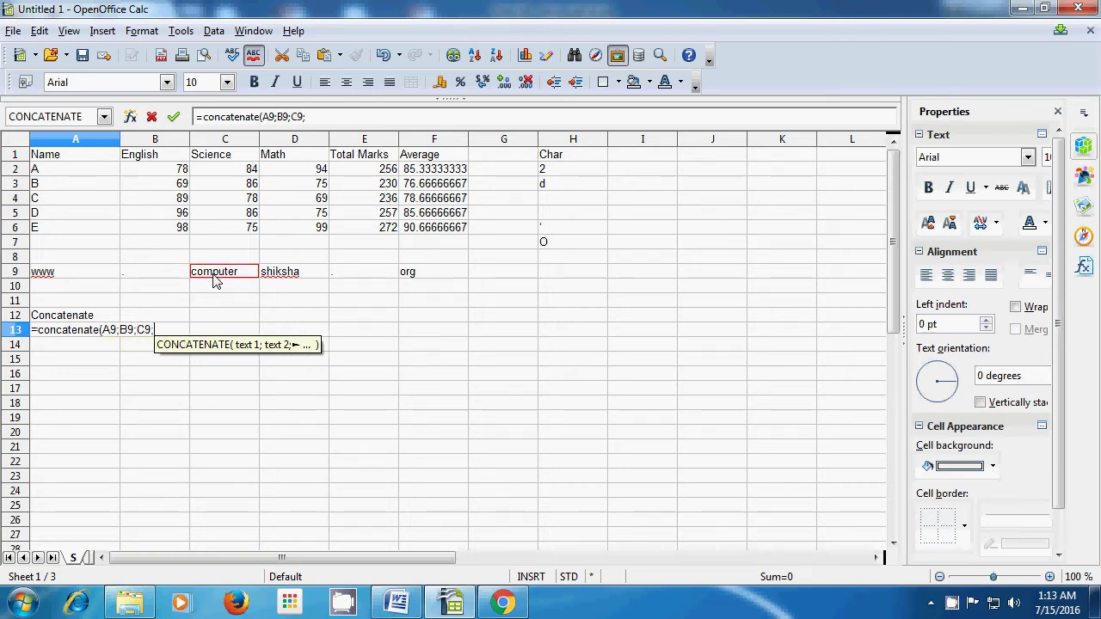
left_click(279, 277)
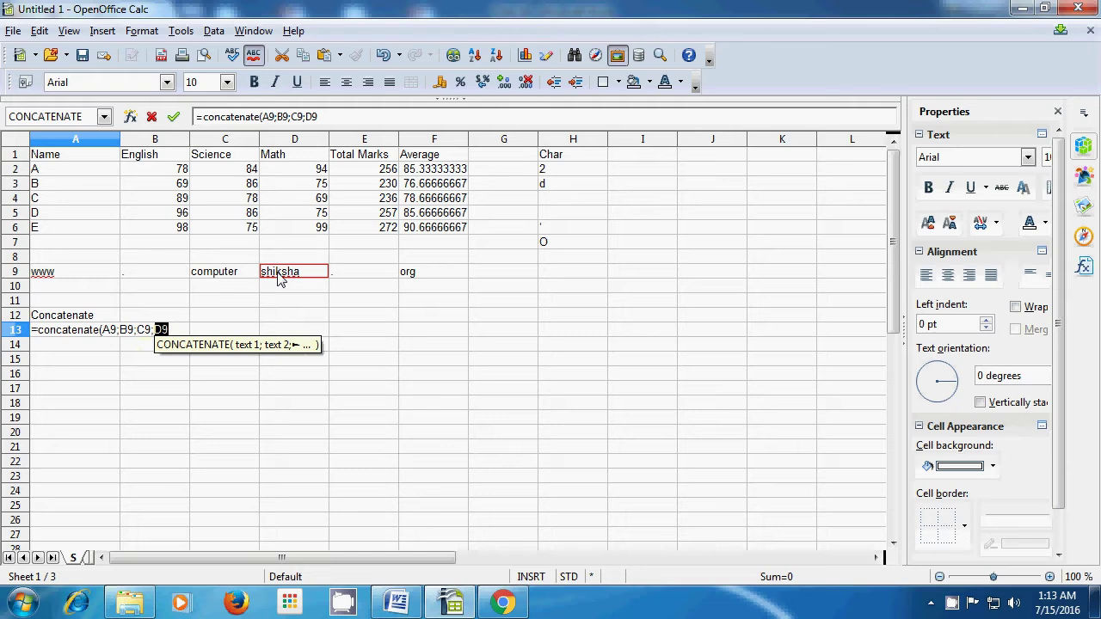
type(";")
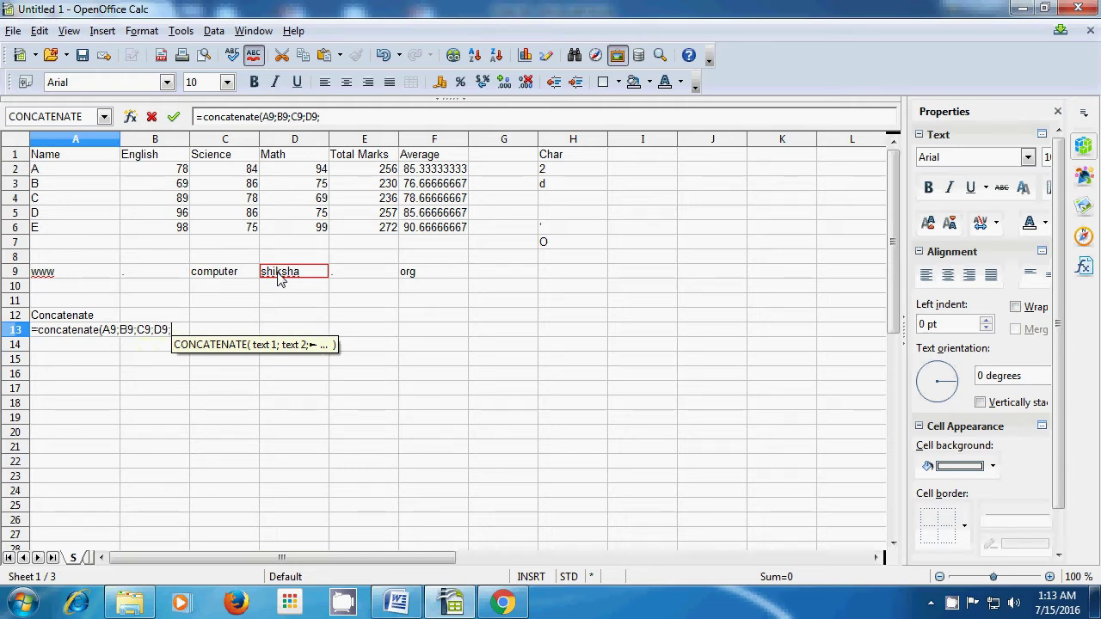
left_click(351, 275)
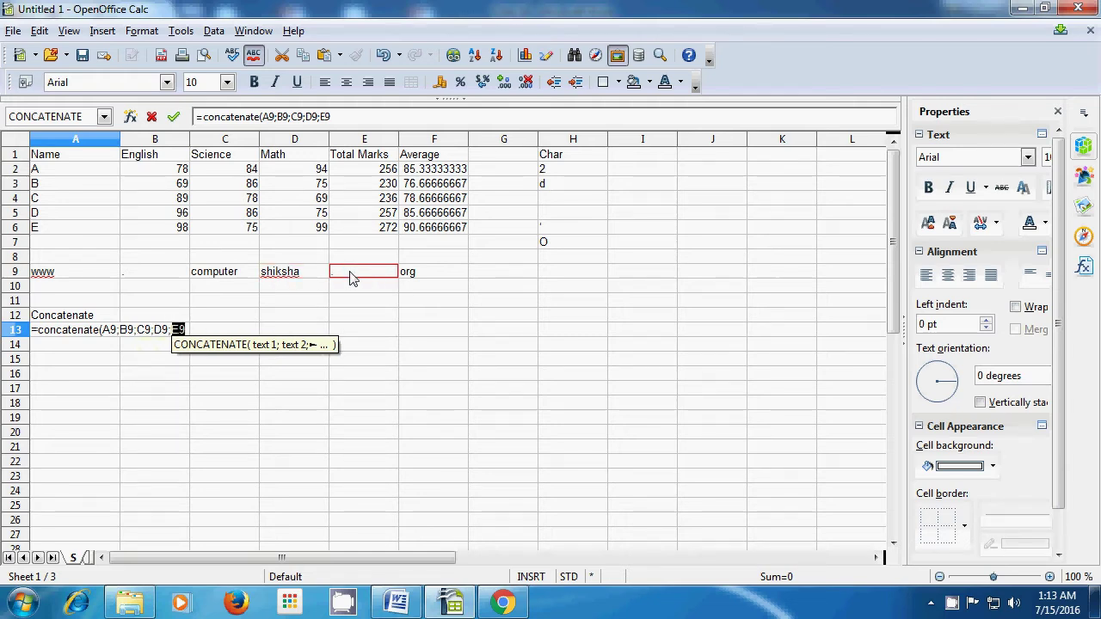
type(";")
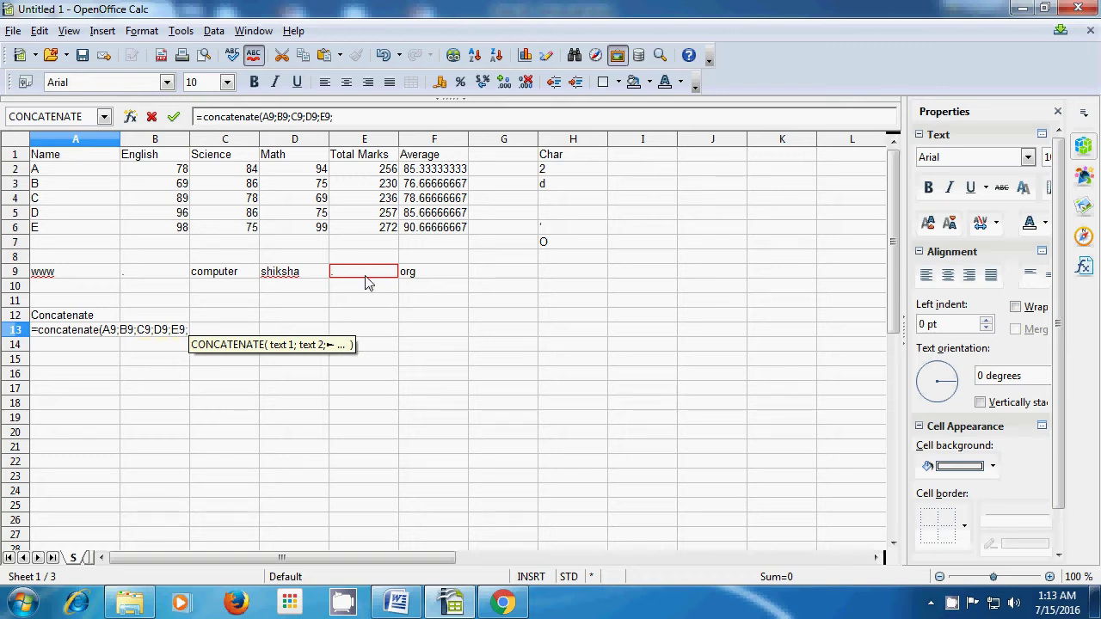
left_click(414, 275)
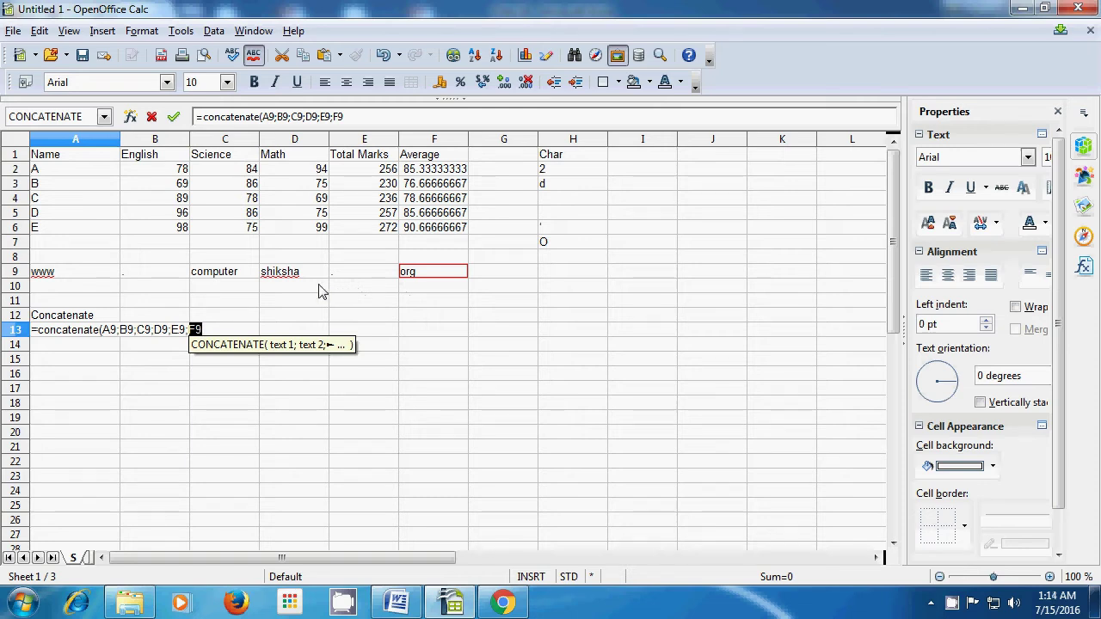
type(")")
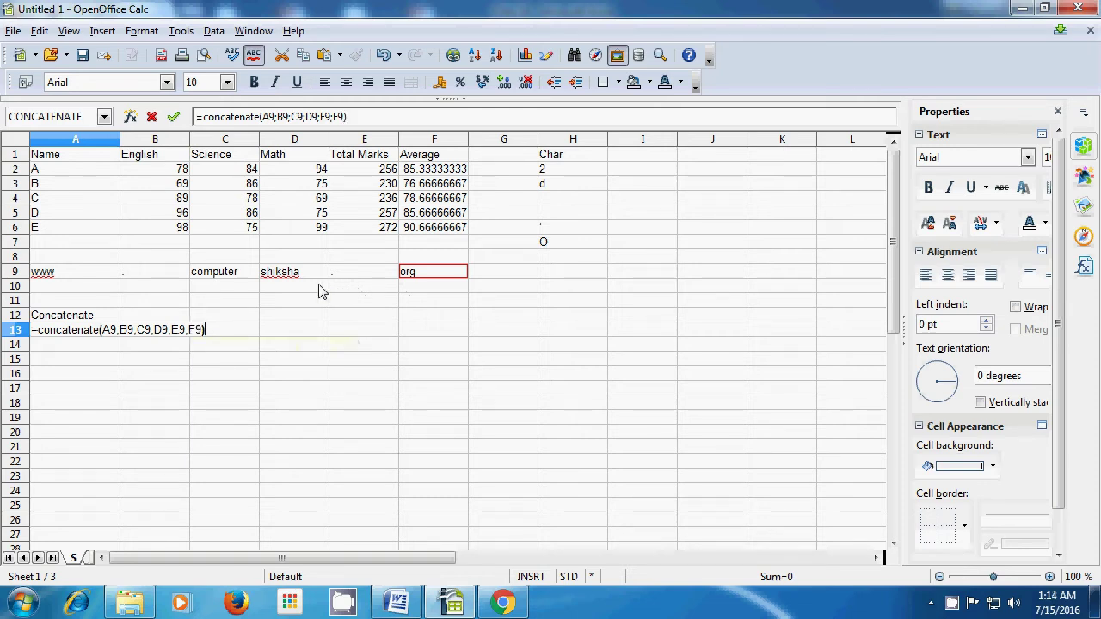
key("Return")
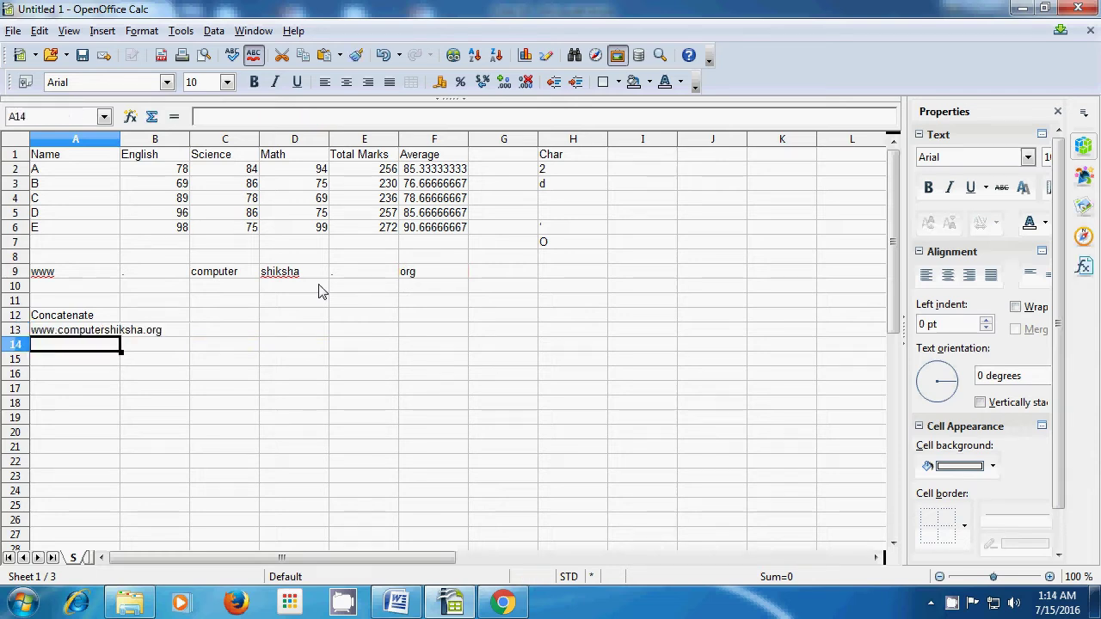
left_click(178, 355)
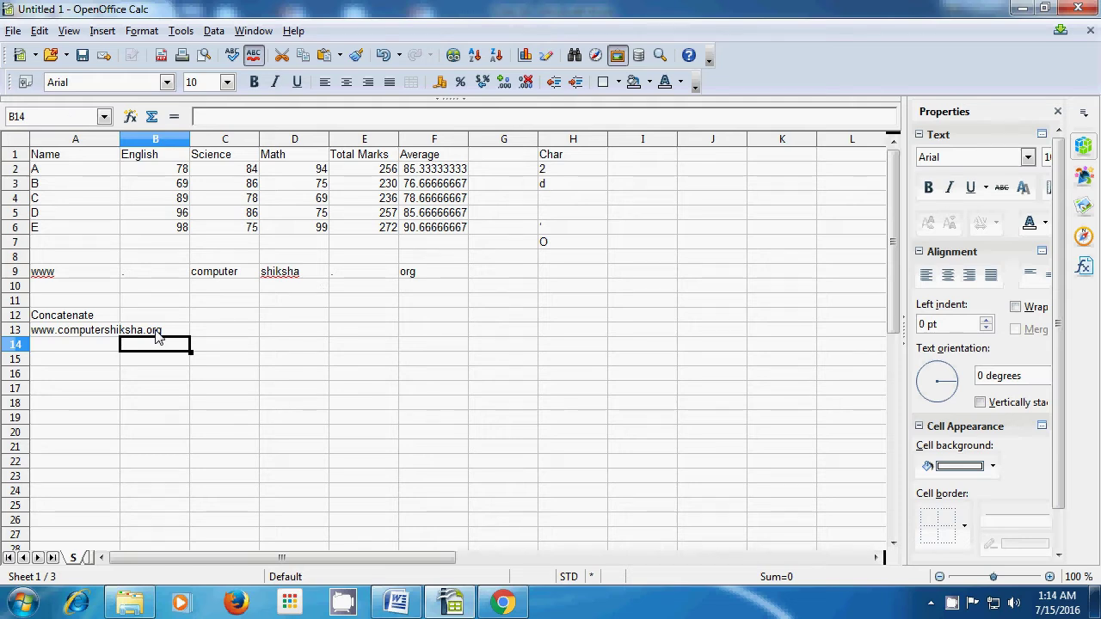
Fill row 10 with www in cell A10, a period in cell B10 and google in cell C10.
left_click(83, 292)
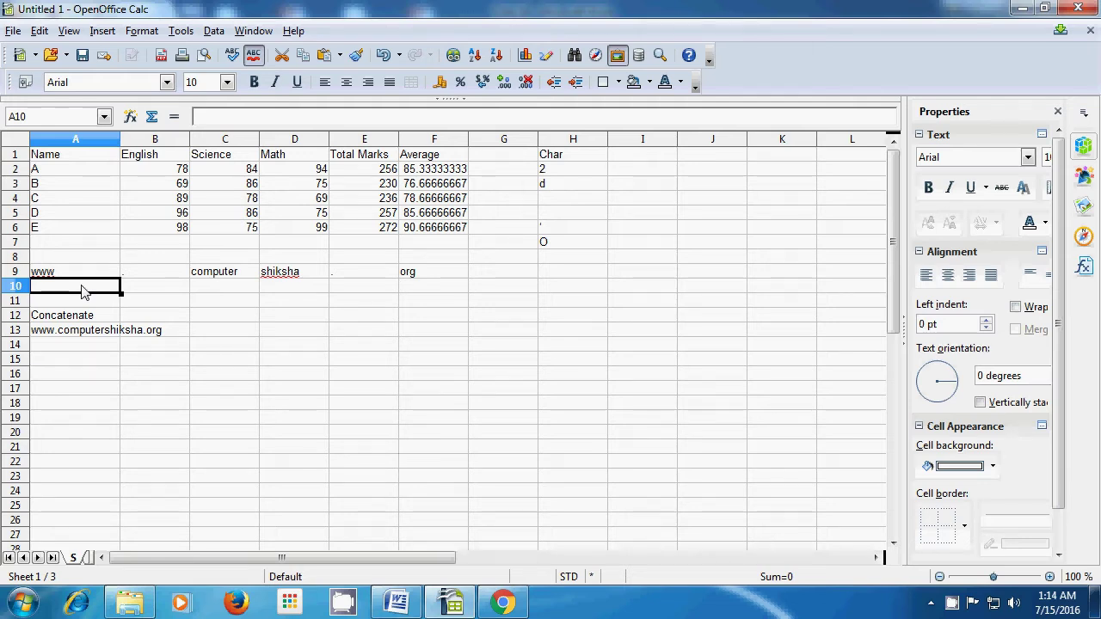
type("www")
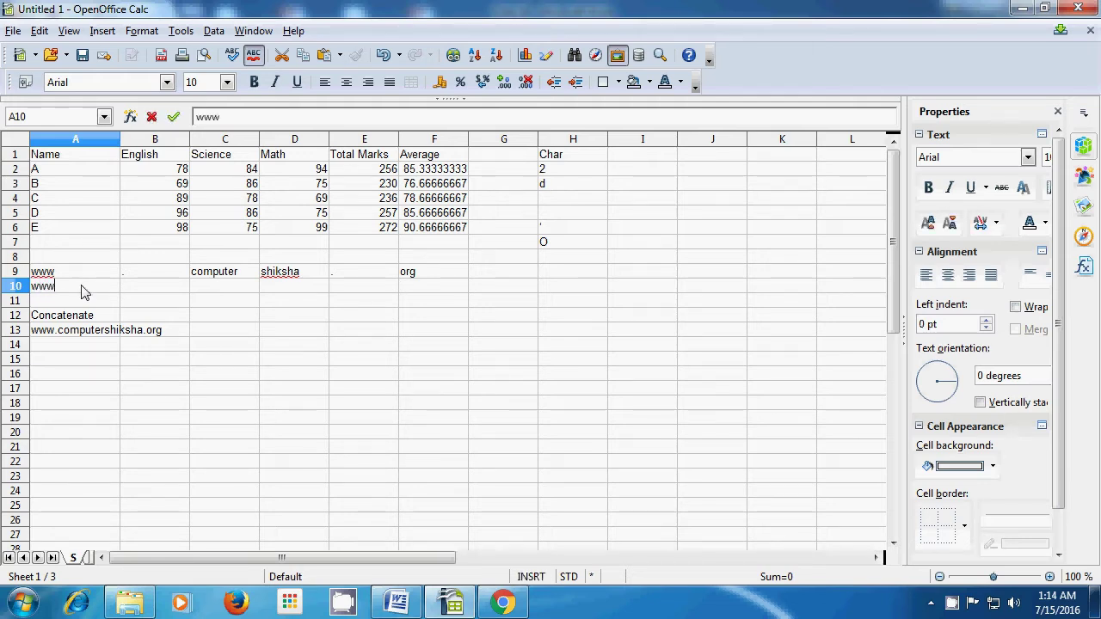
type(".")
left_click(134, 295)
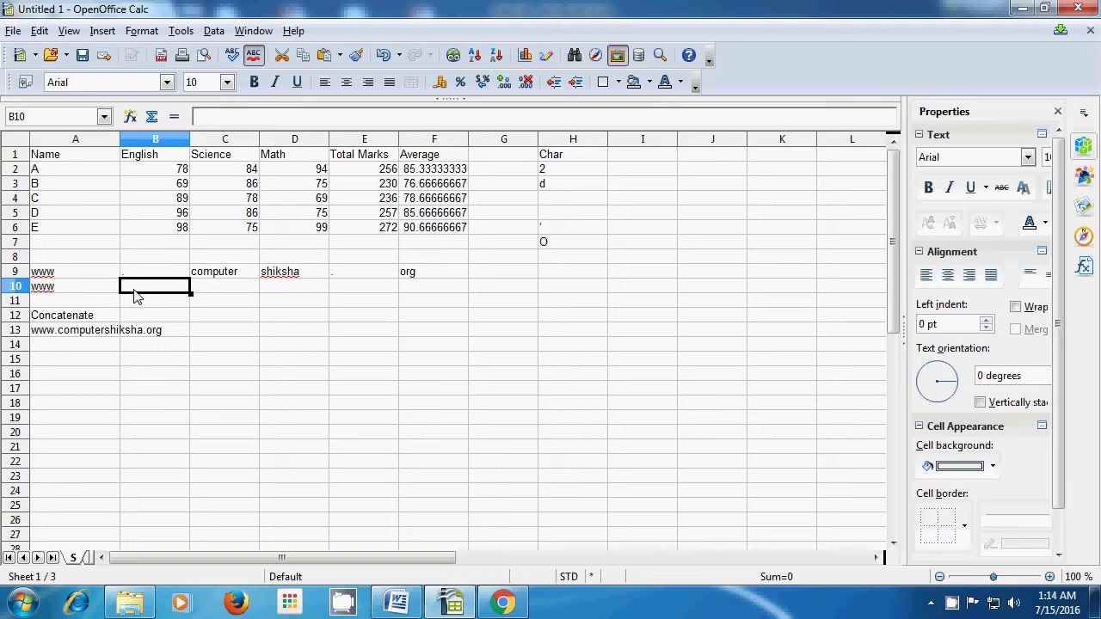
type(".")
left_click(220, 294)
type("g")
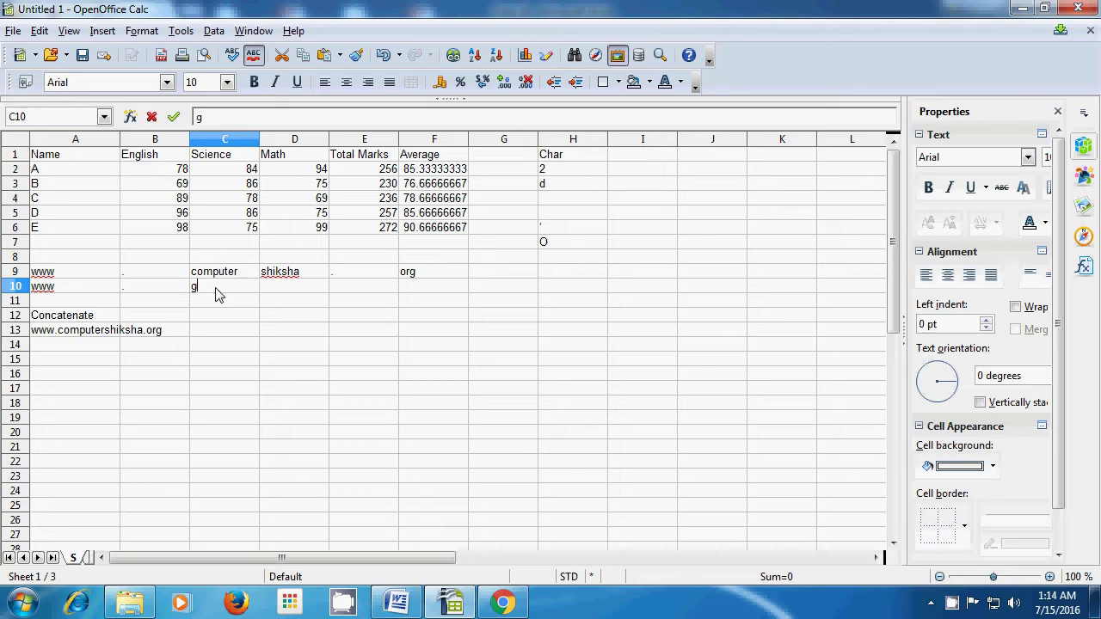
type("oogle")
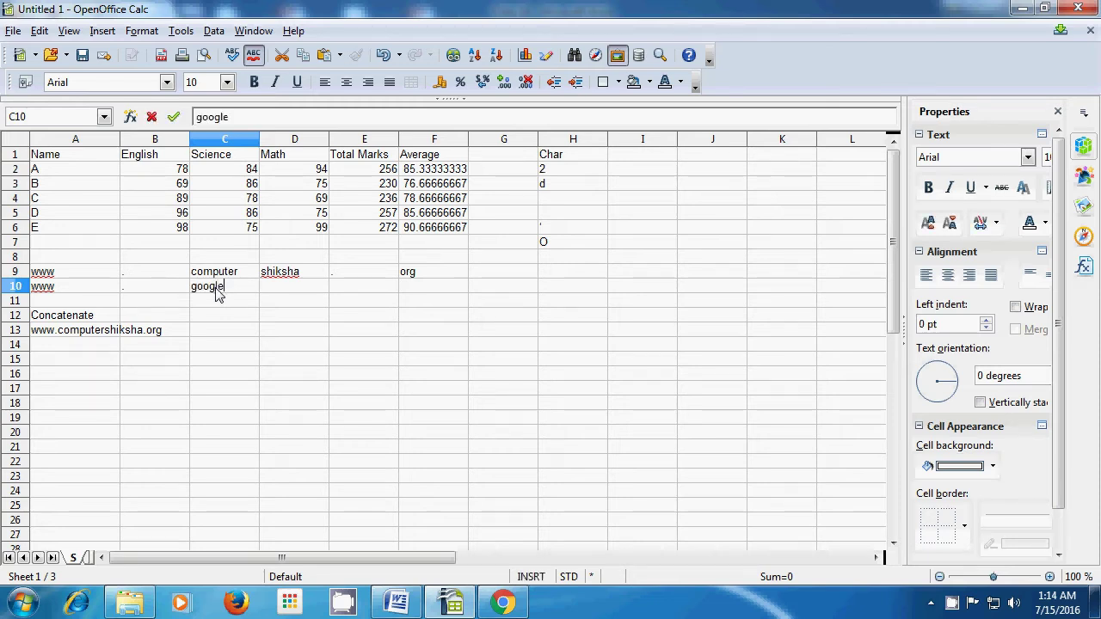
Continue row 10 with a period in cell D10 and com in cell E10.
left_click(272, 293)
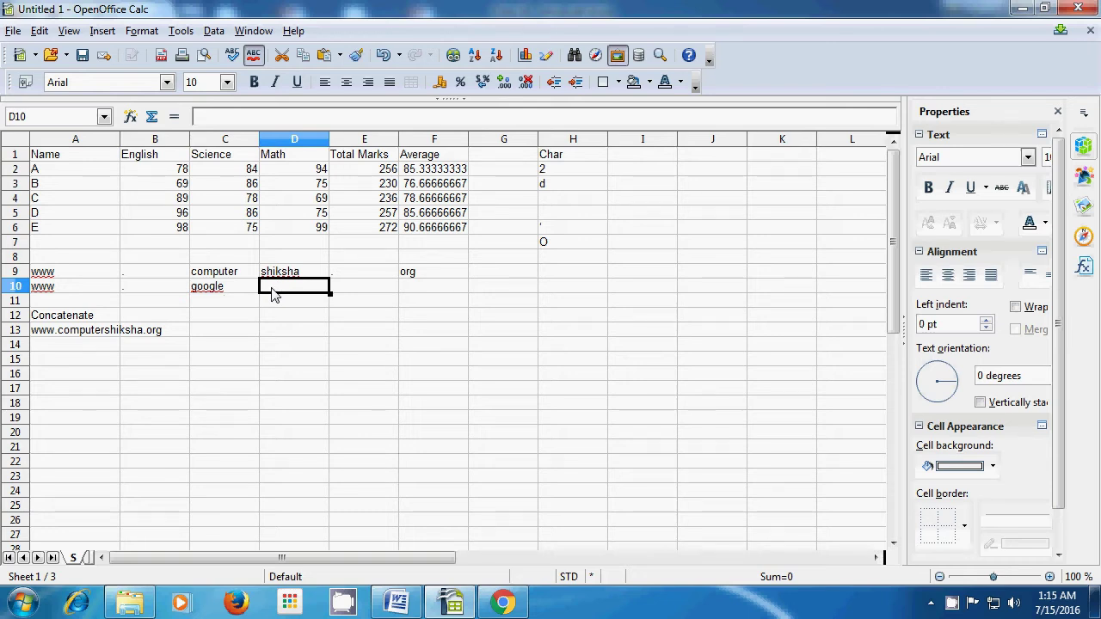
type(".")
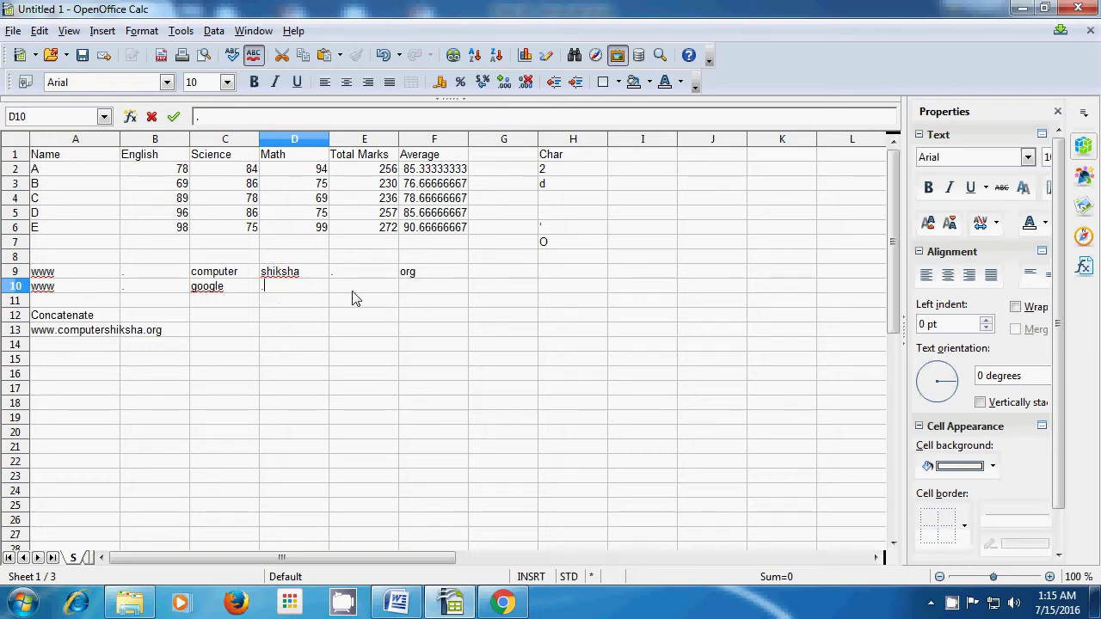
key("Tab")
type("co")
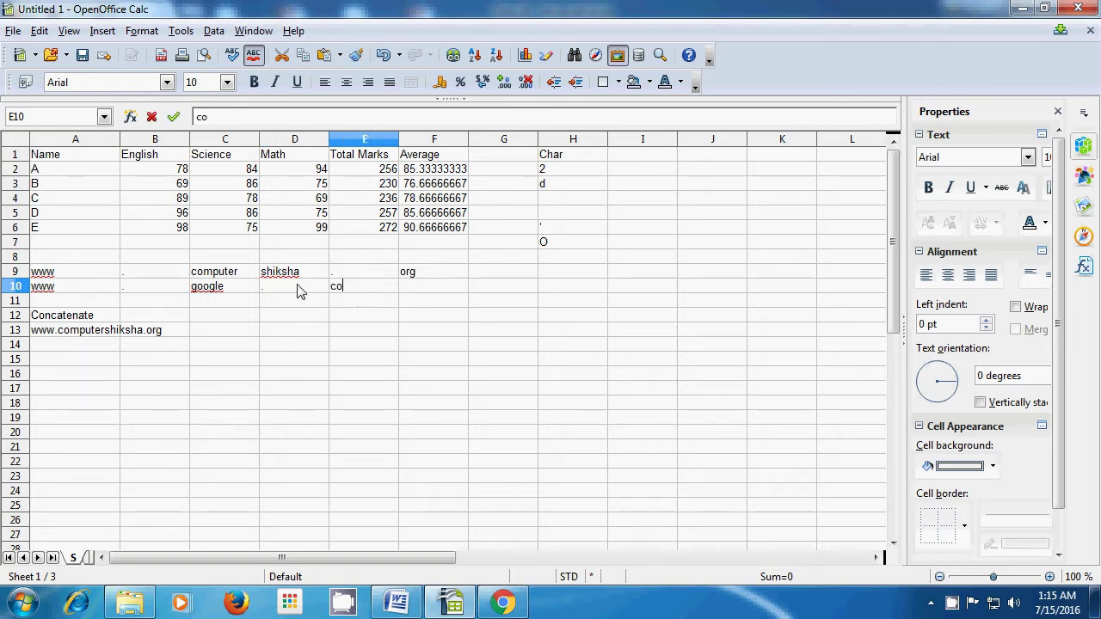
type("m")
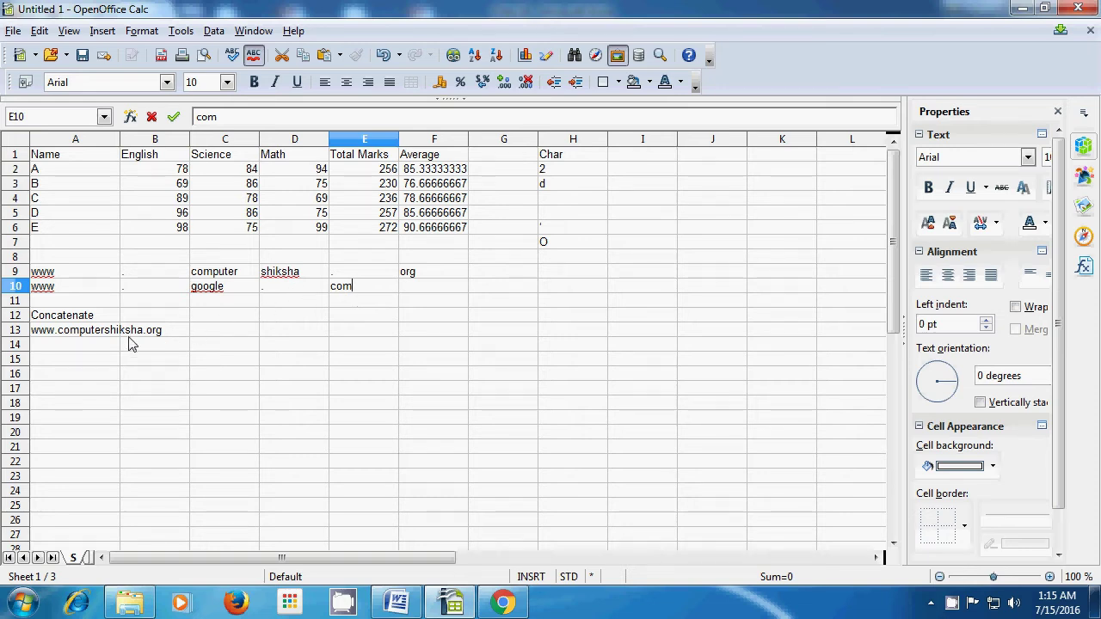
Begin a formula in cell A14, below the first joined address, with =concatenate(.
left_click(63, 348)
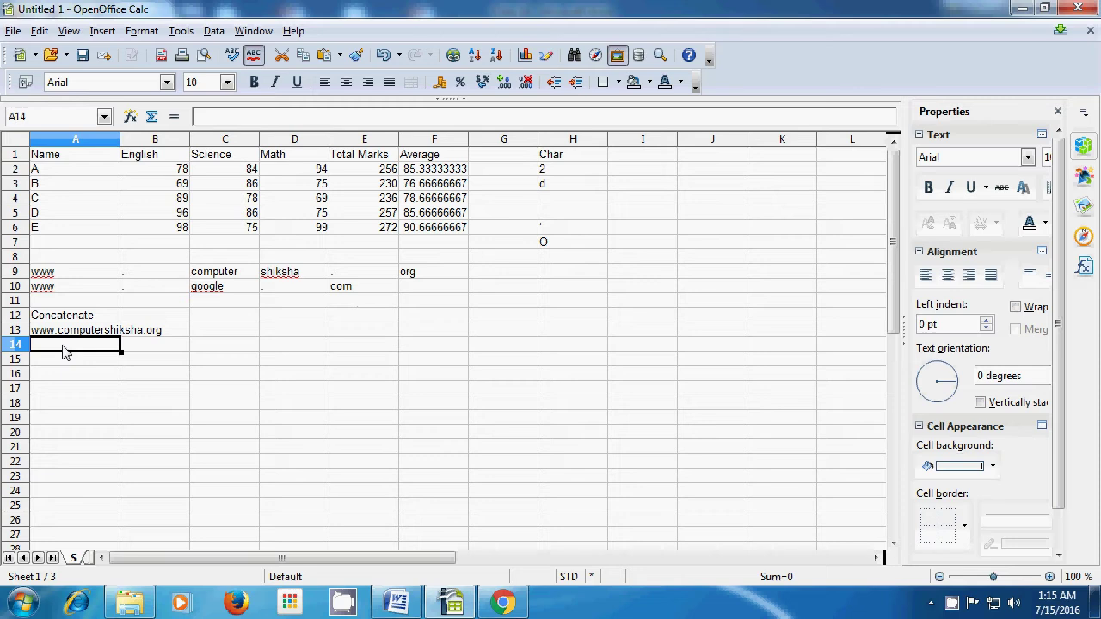
type("=")
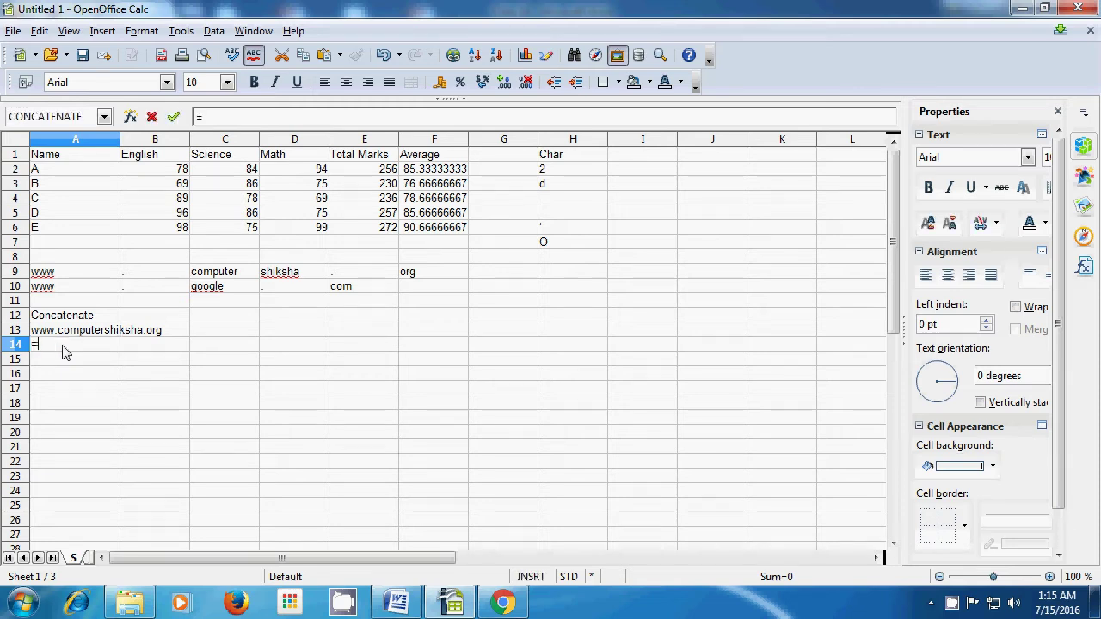
type("co")
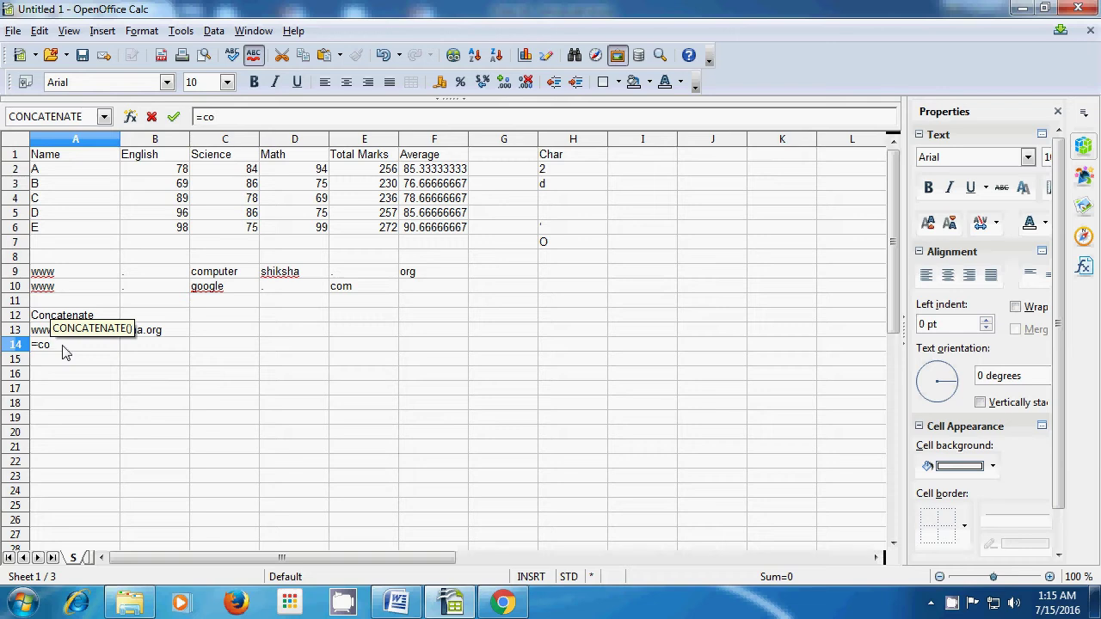
type("nca")
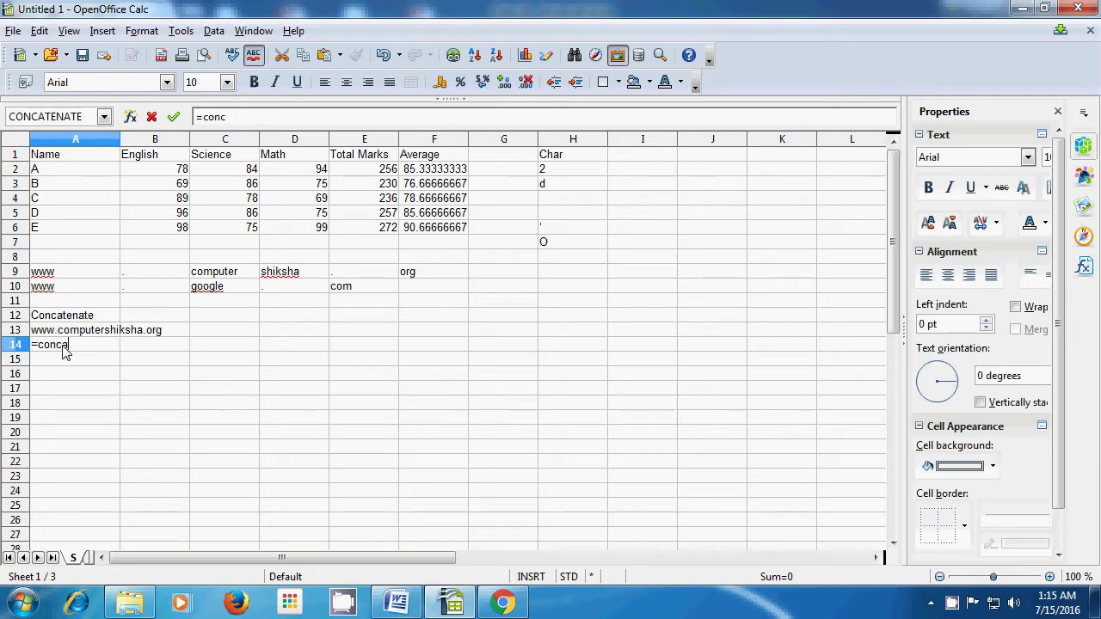
type("tenate")
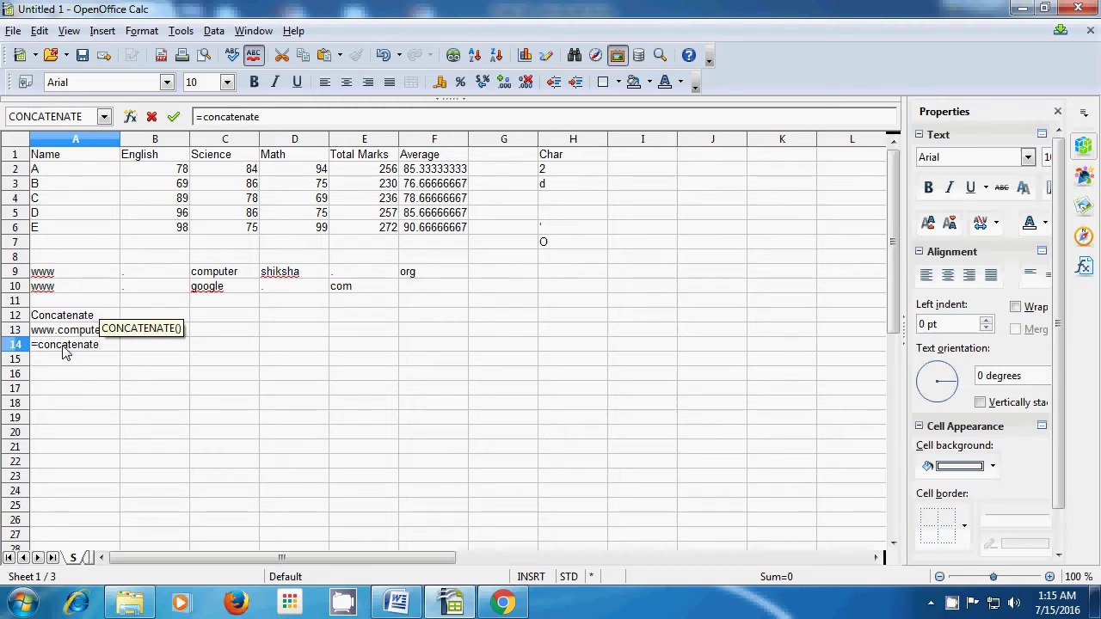
type("(")
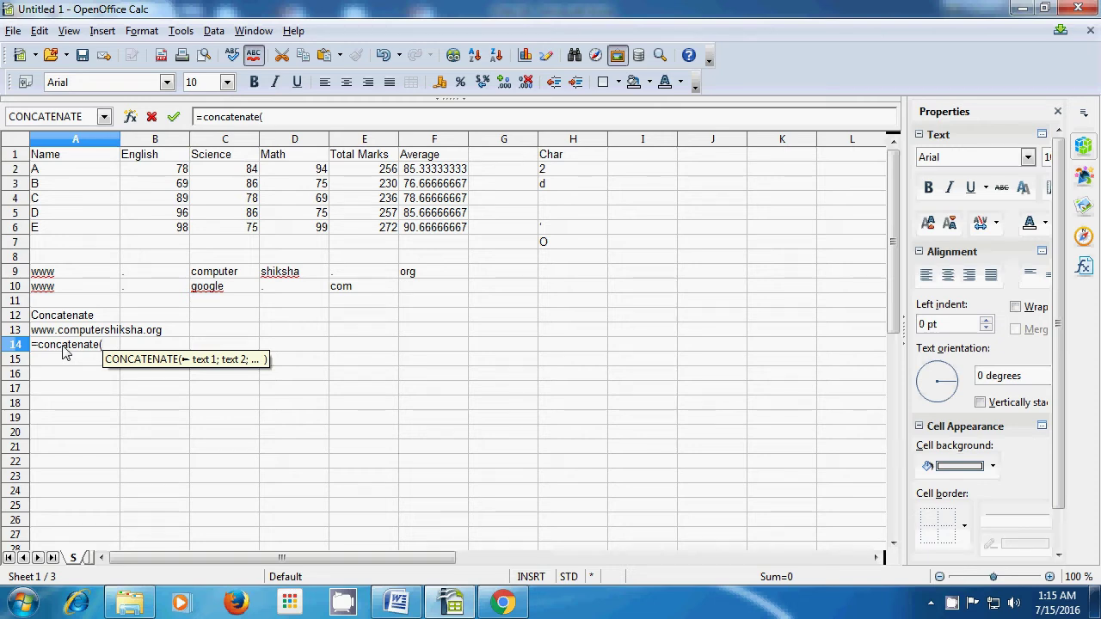
Complete the concatenate formula in cell A14 with the references A10;B10;C10;D10;E10 and commit it.
left_click(73, 293)
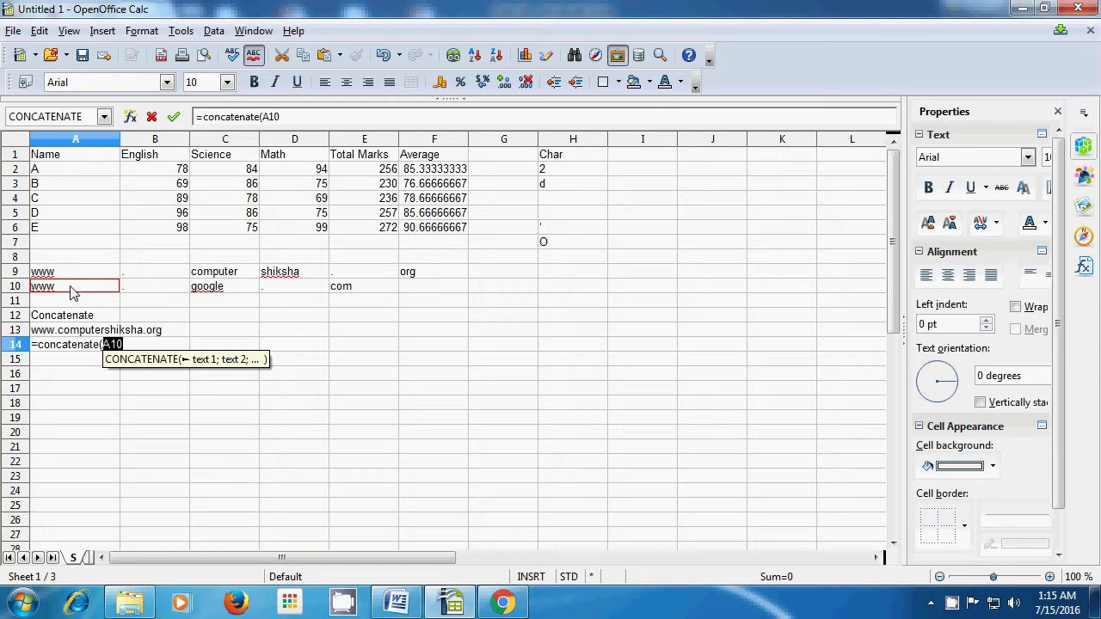
type(";")
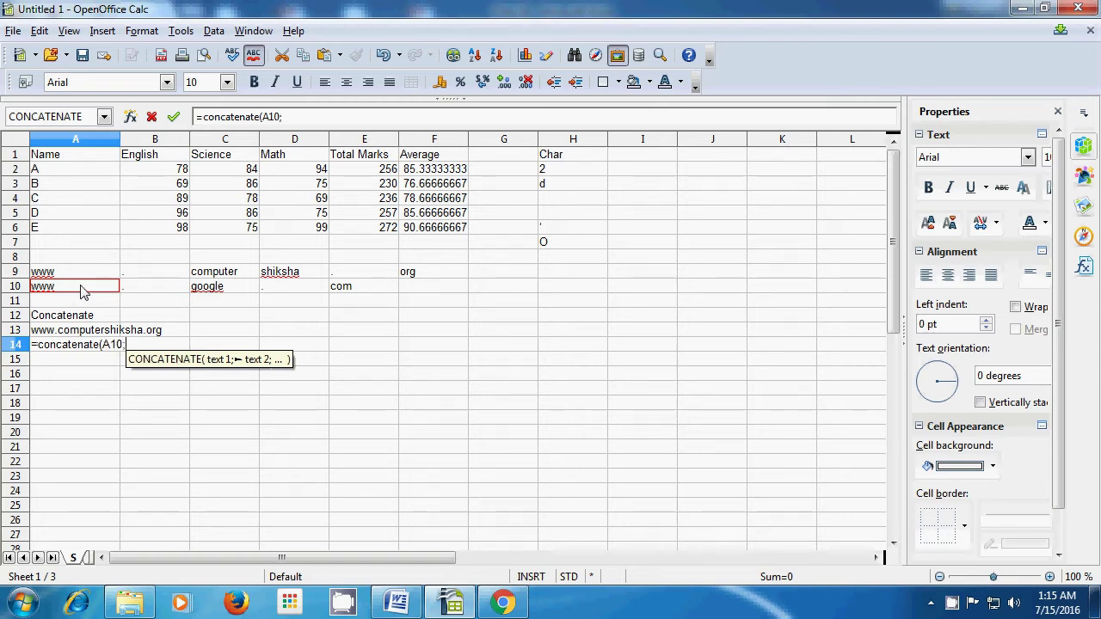
left_click(151, 293)
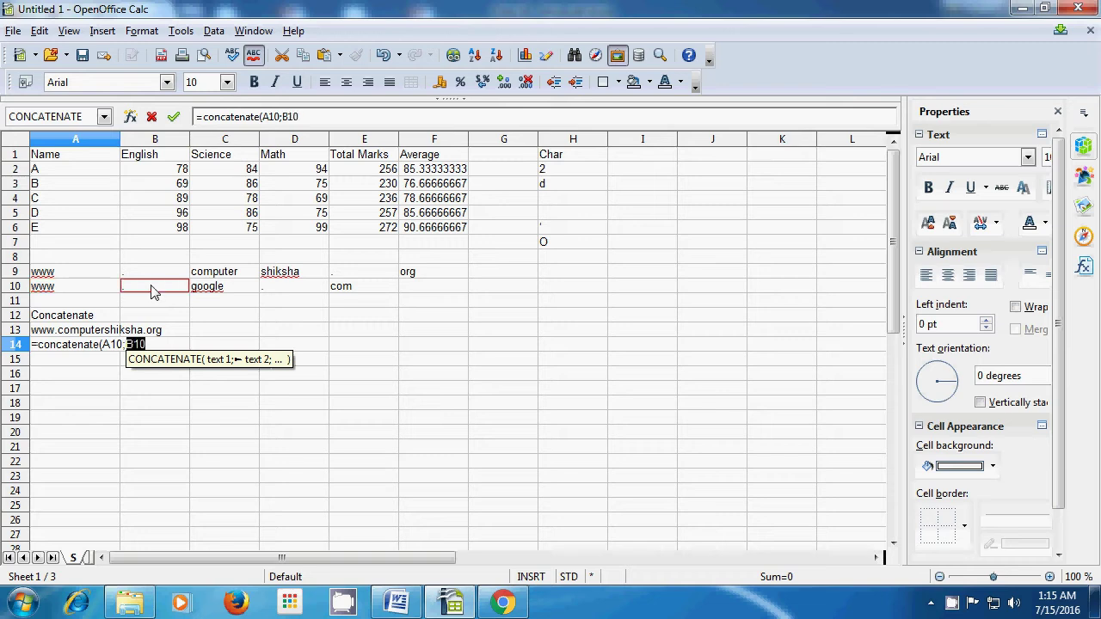
type(";")
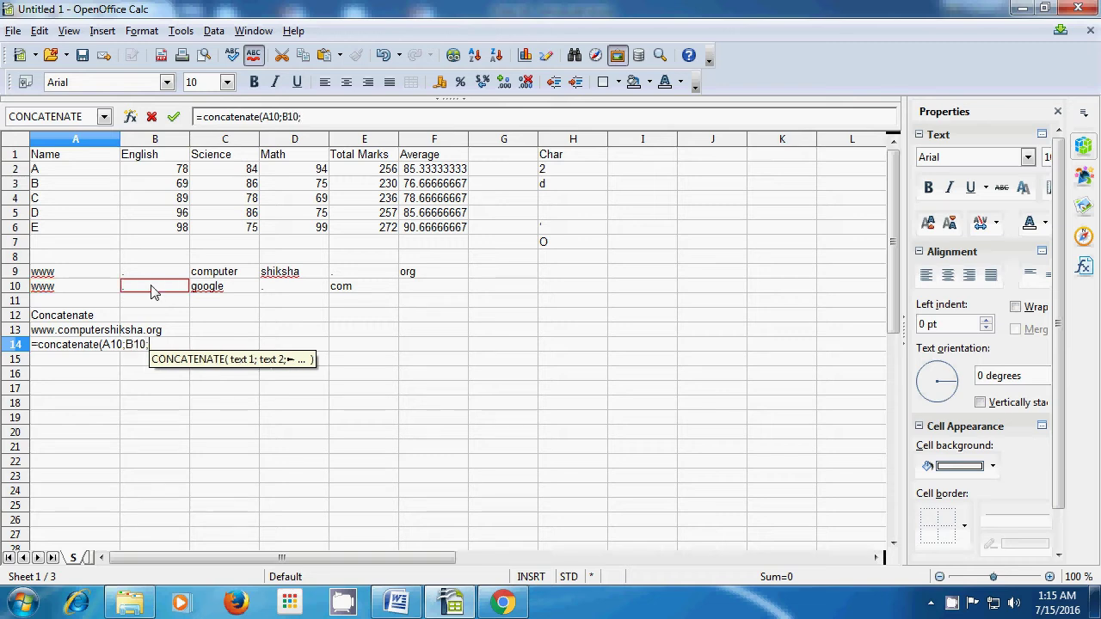
left_click(215, 292)
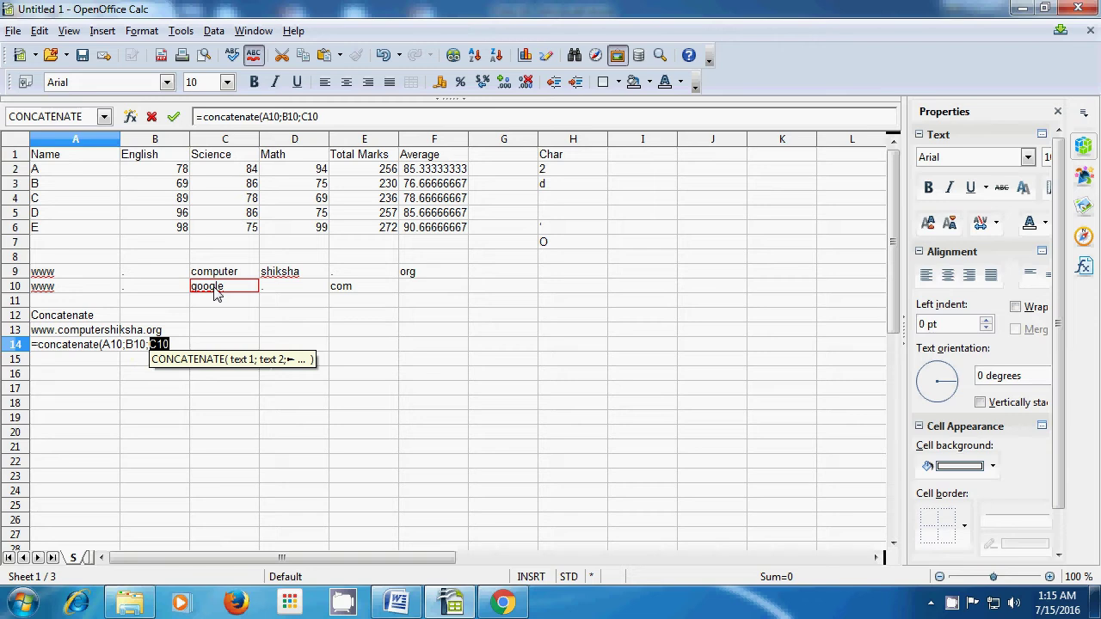
type(";")
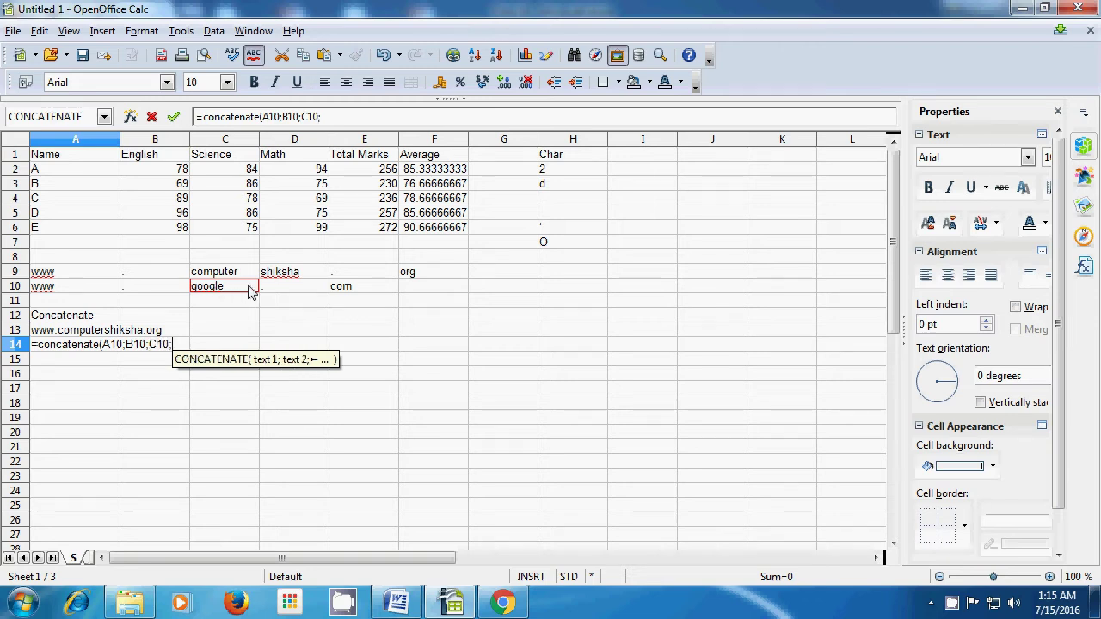
left_click(290, 289)
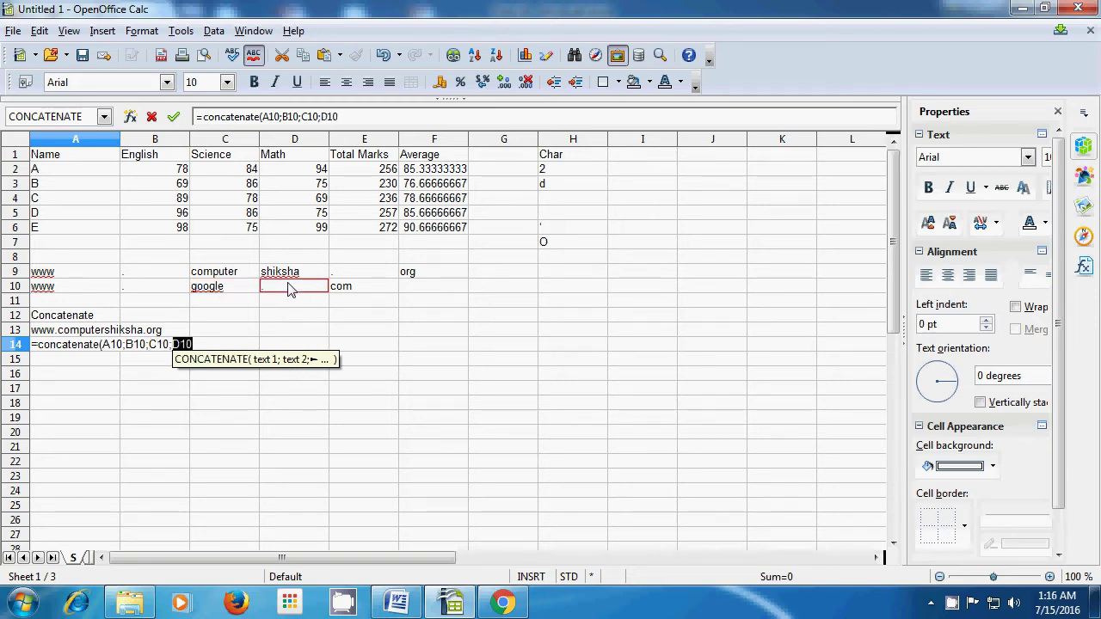
type(";")
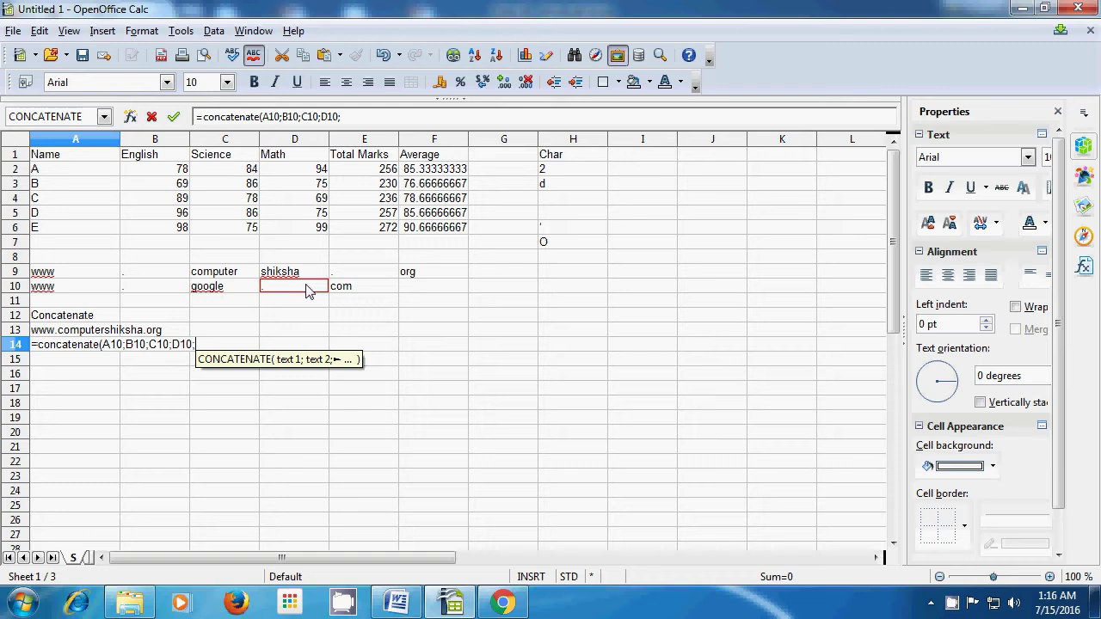
left_click(348, 291)
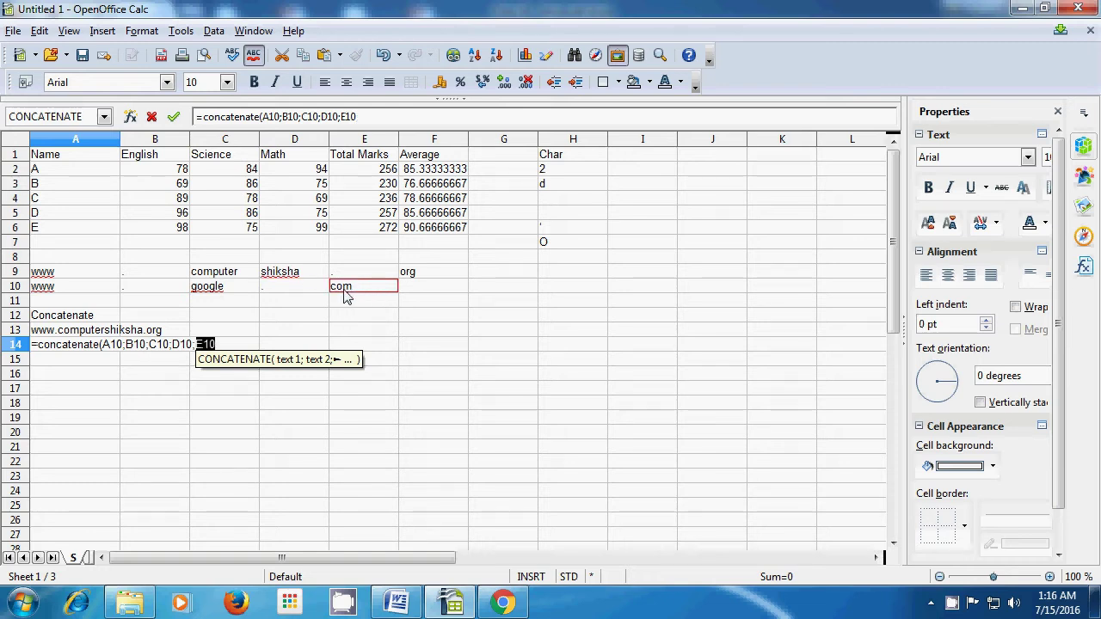
type(")")
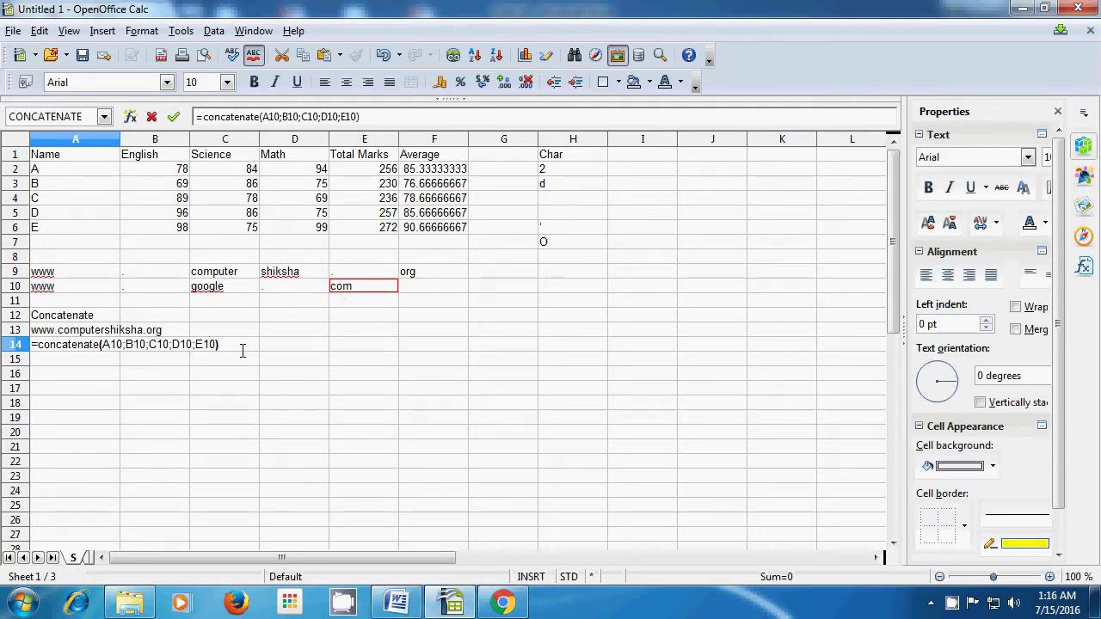
key("Return")
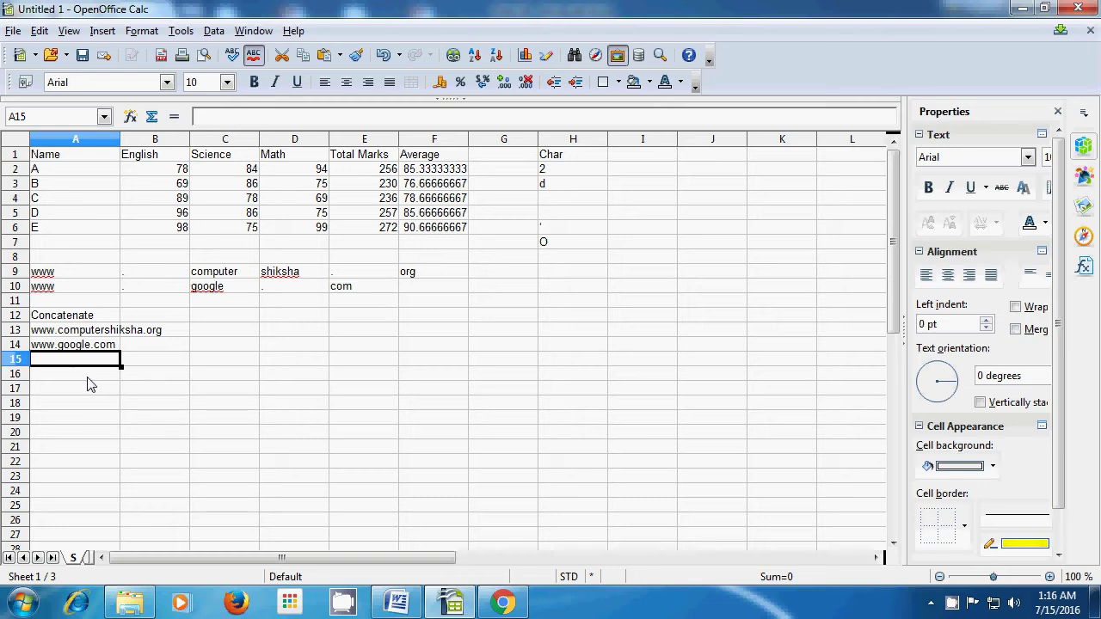
Join the first student's name and English mark in cell A15 with the formula =concatenate(A2;B2).
type("=")
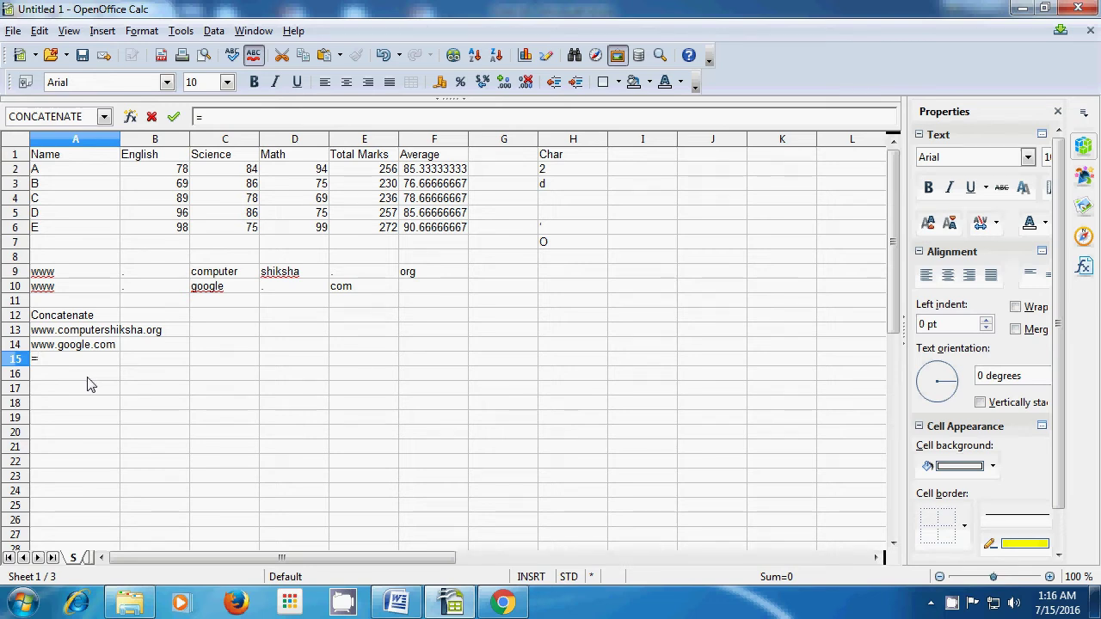
type("co")
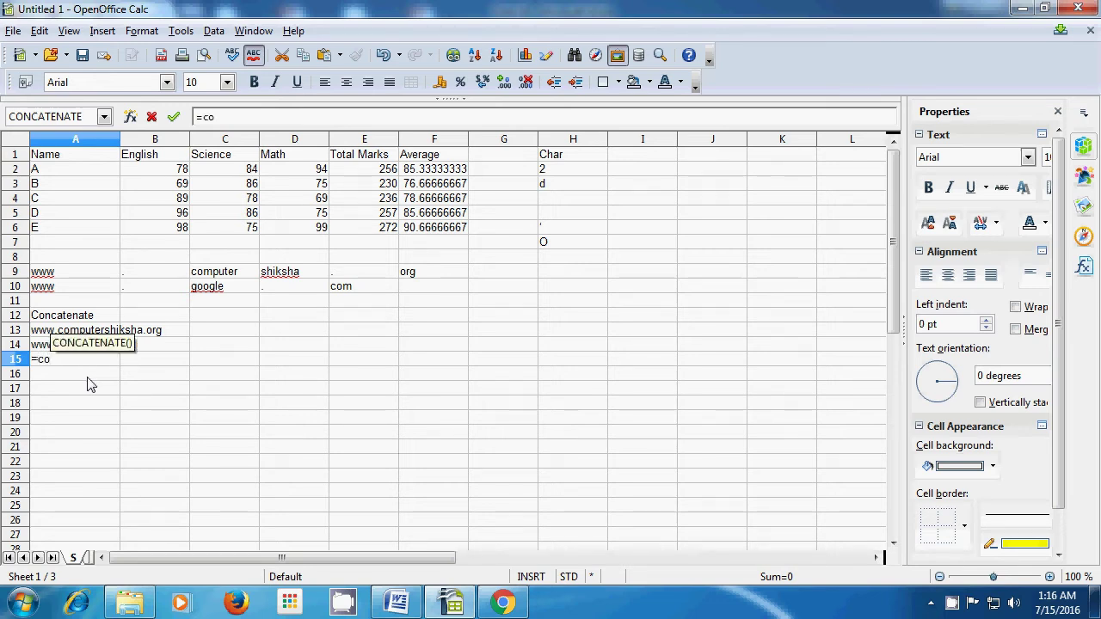
type("n")
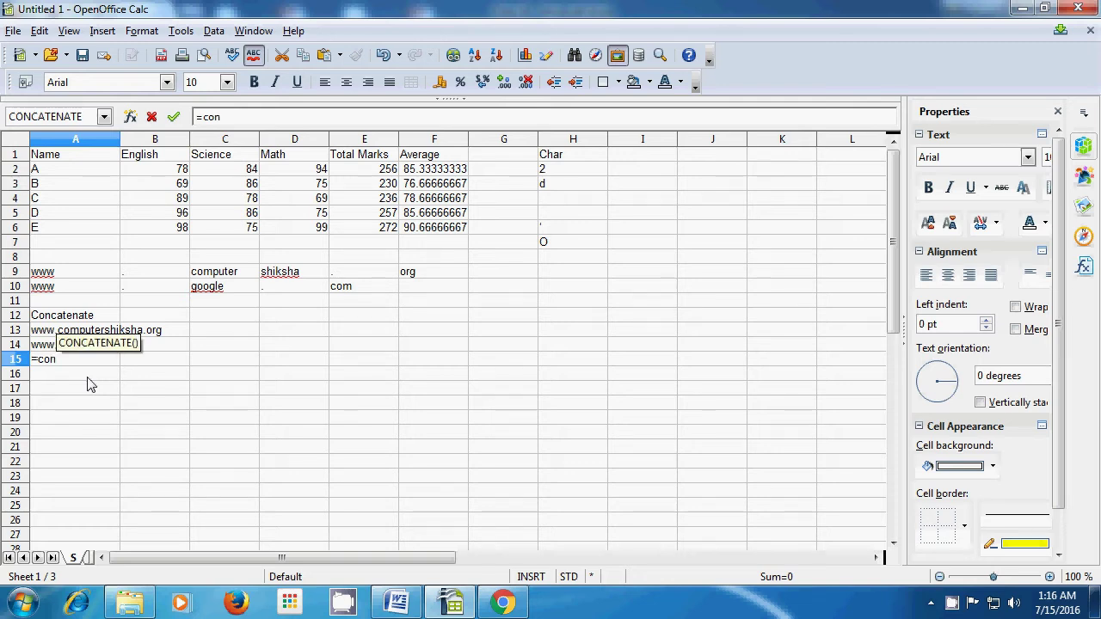
type("cate")
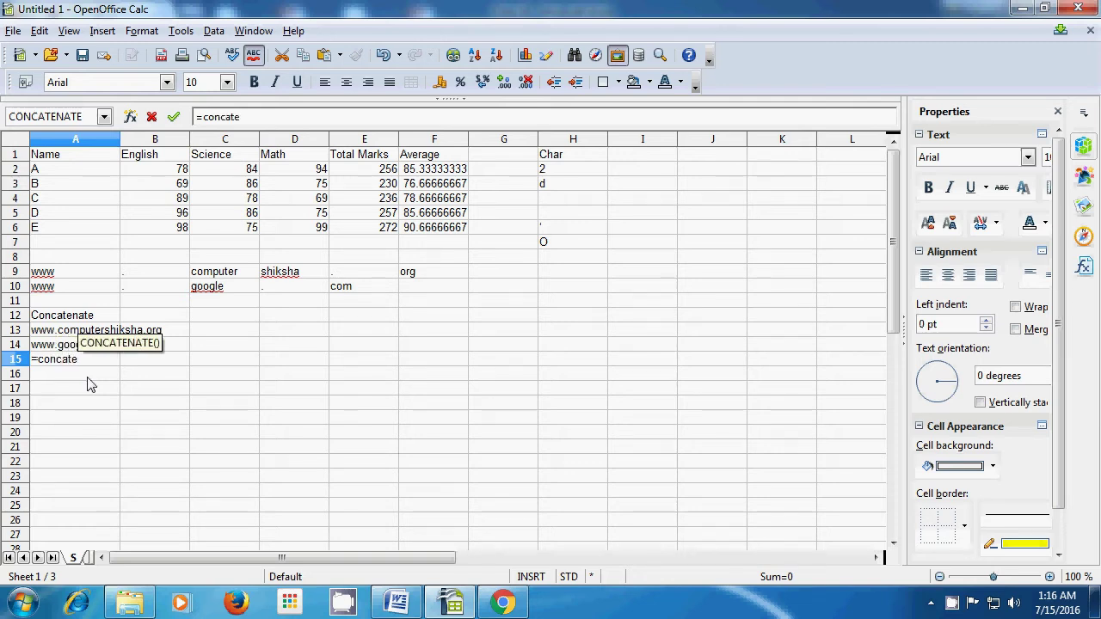
type("na")
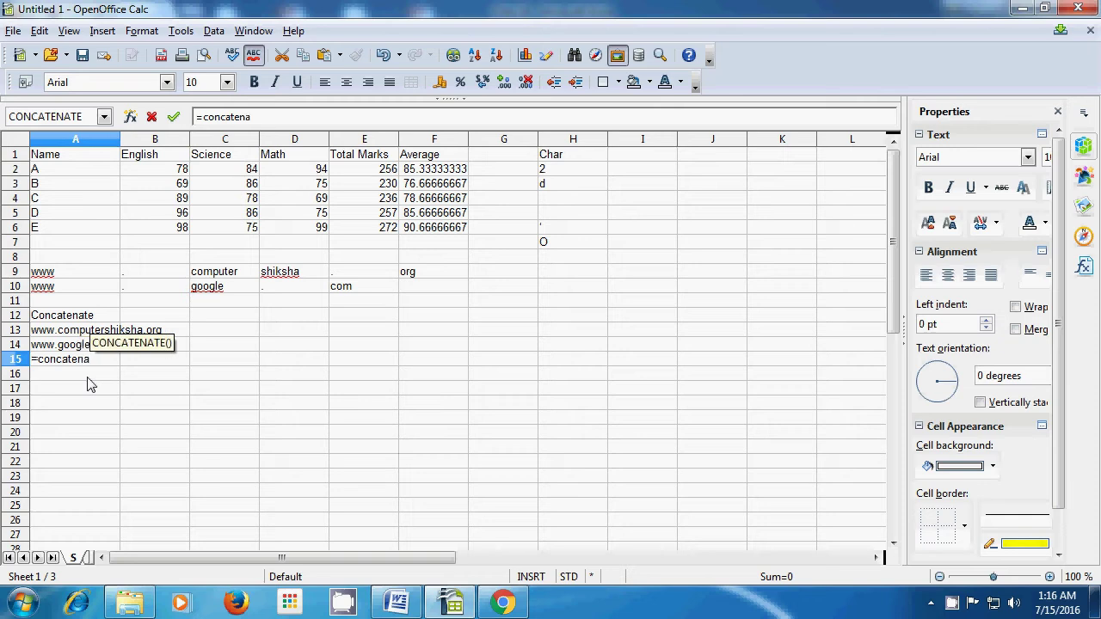
type("te")
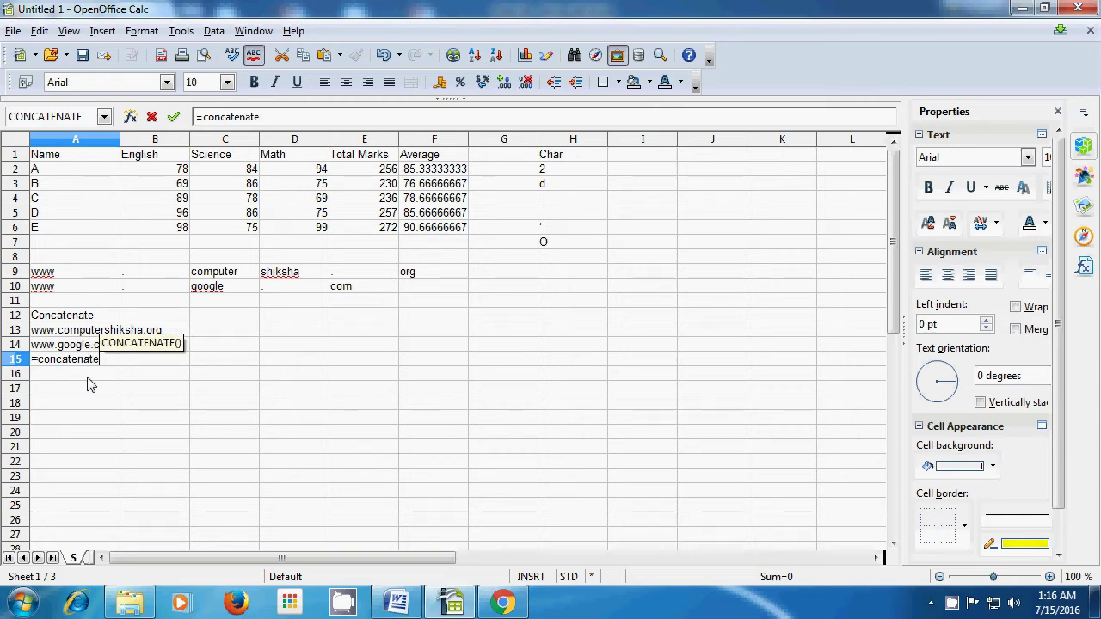
type("(")
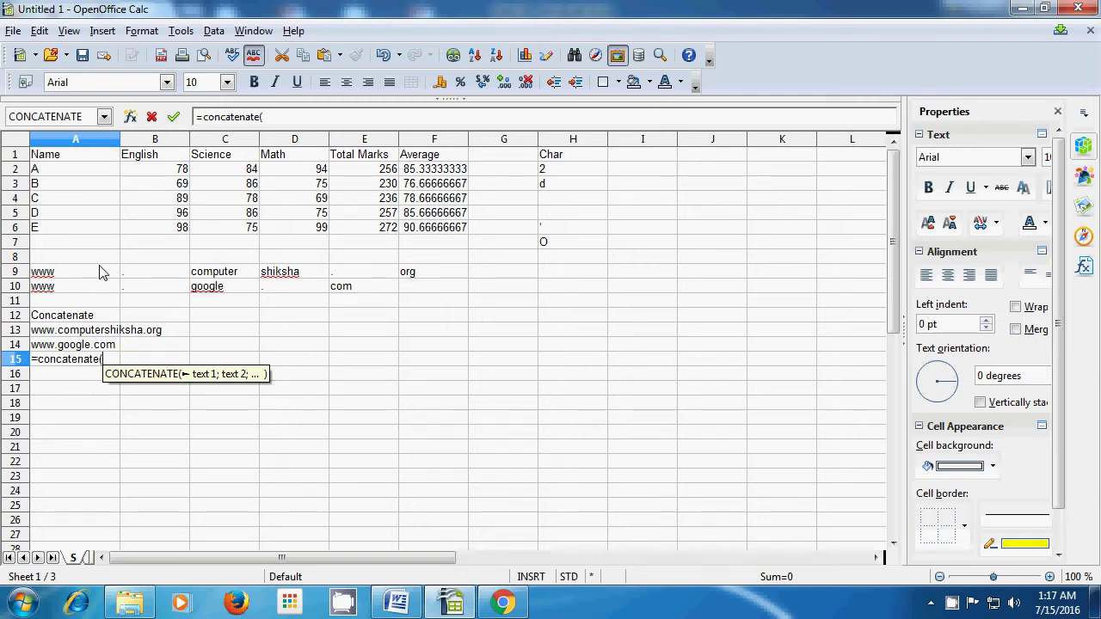
left_click(94, 178)
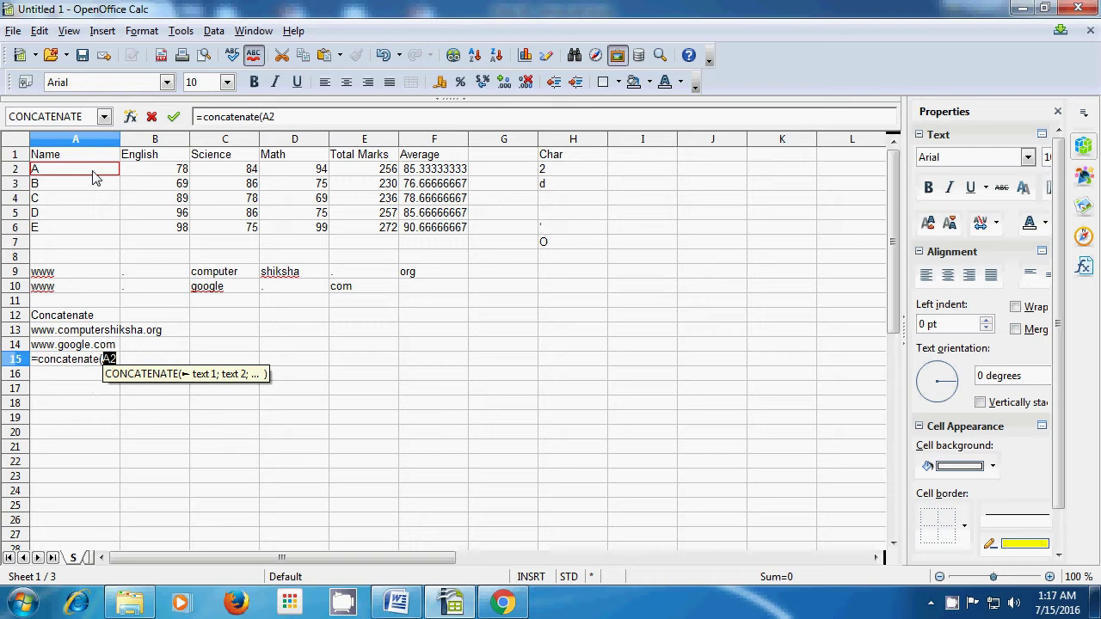
type(";")
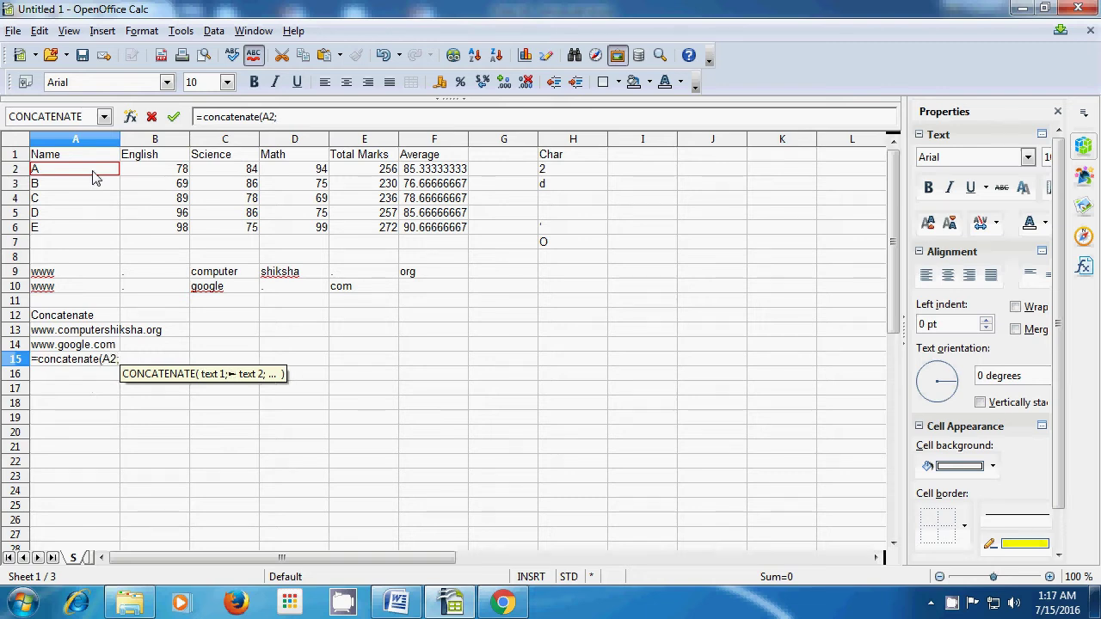
left_click(155, 172)
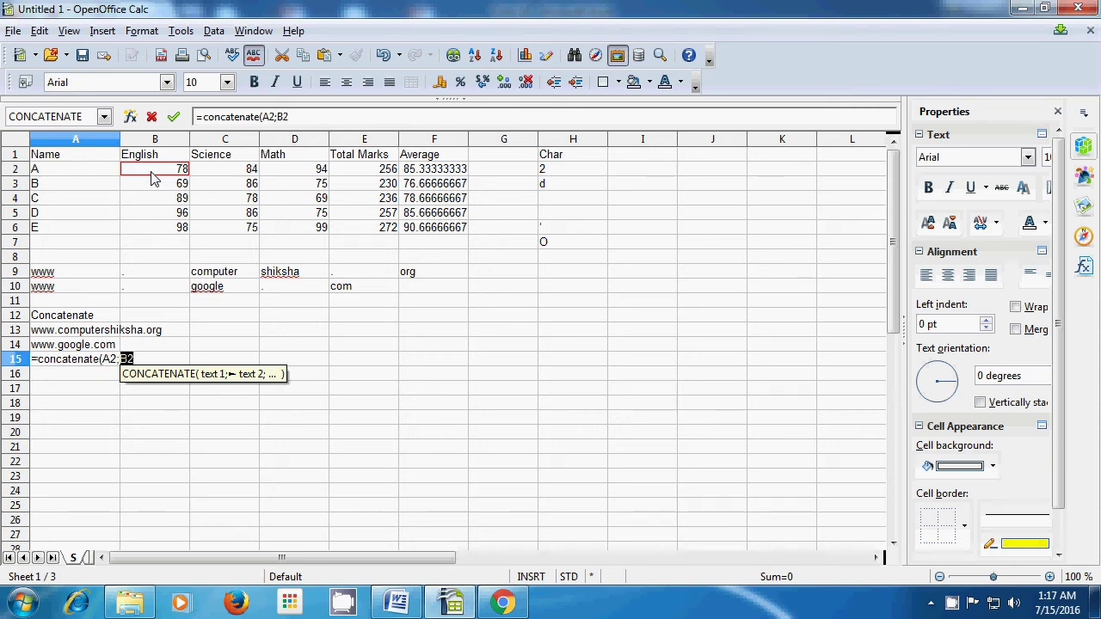
type(")")
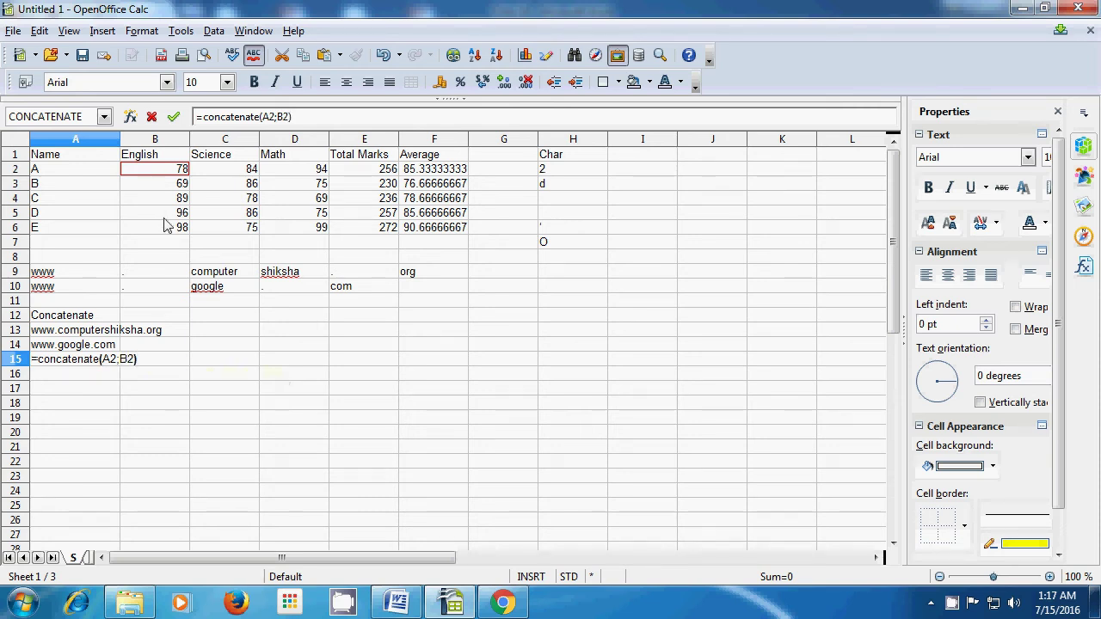
key("Return")
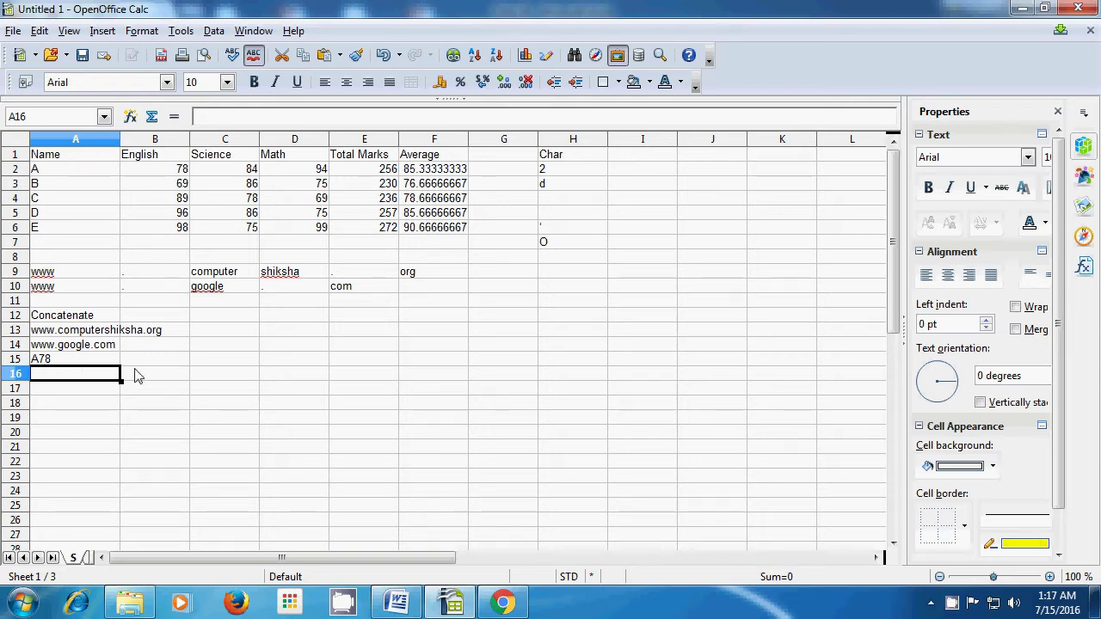
Enter the heading Exact in cell C12, on the same row as the Concatenate heading.
left_click(237, 378)
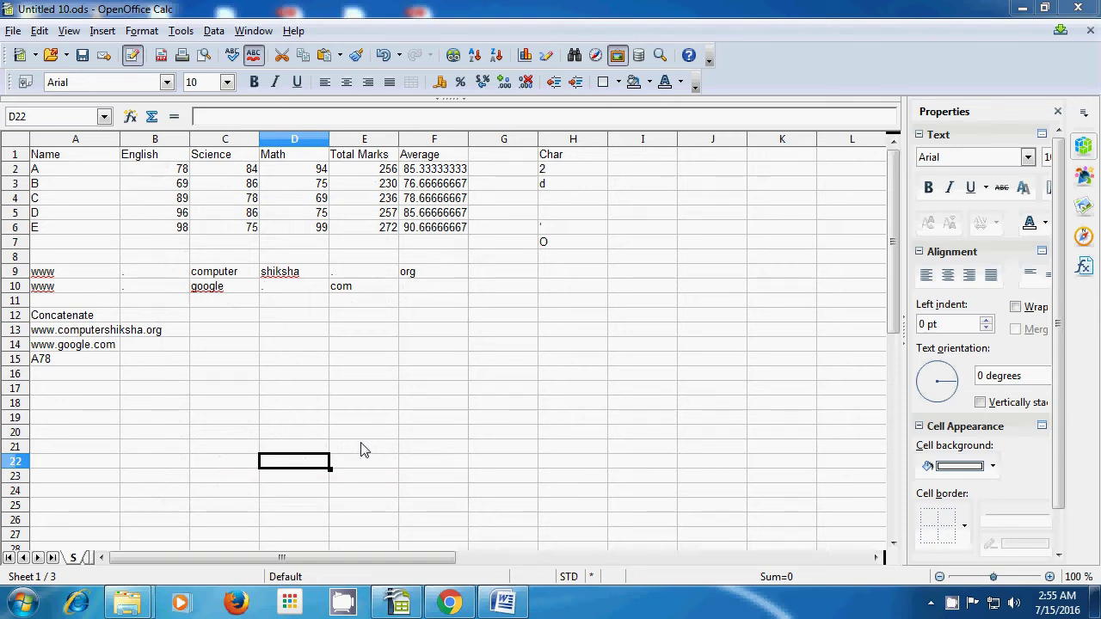
left_click(232, 318)
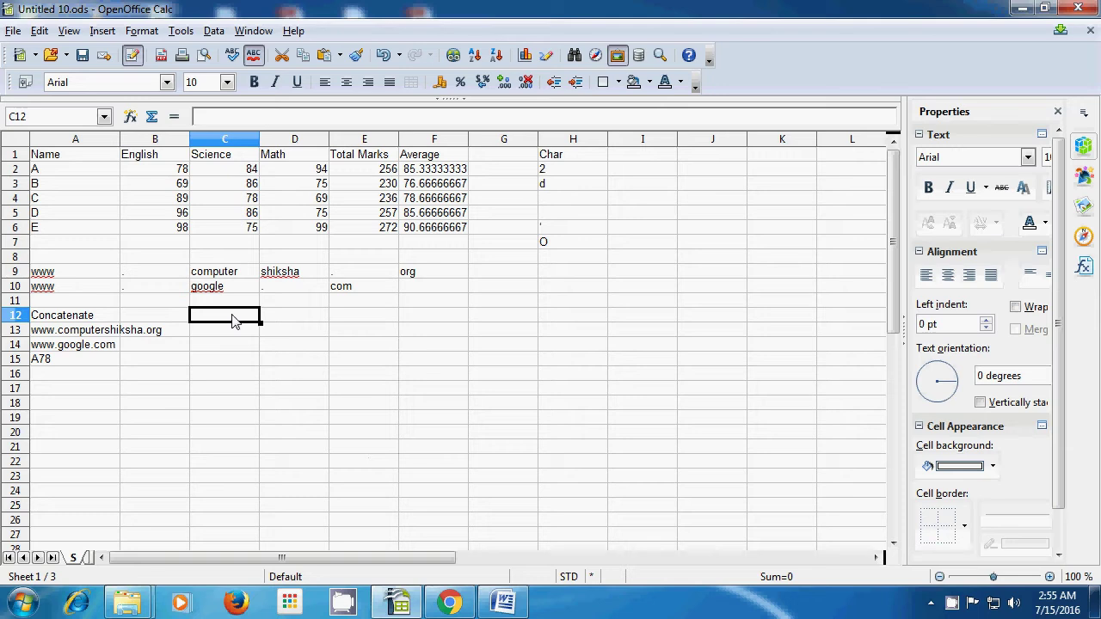
type("Ex")
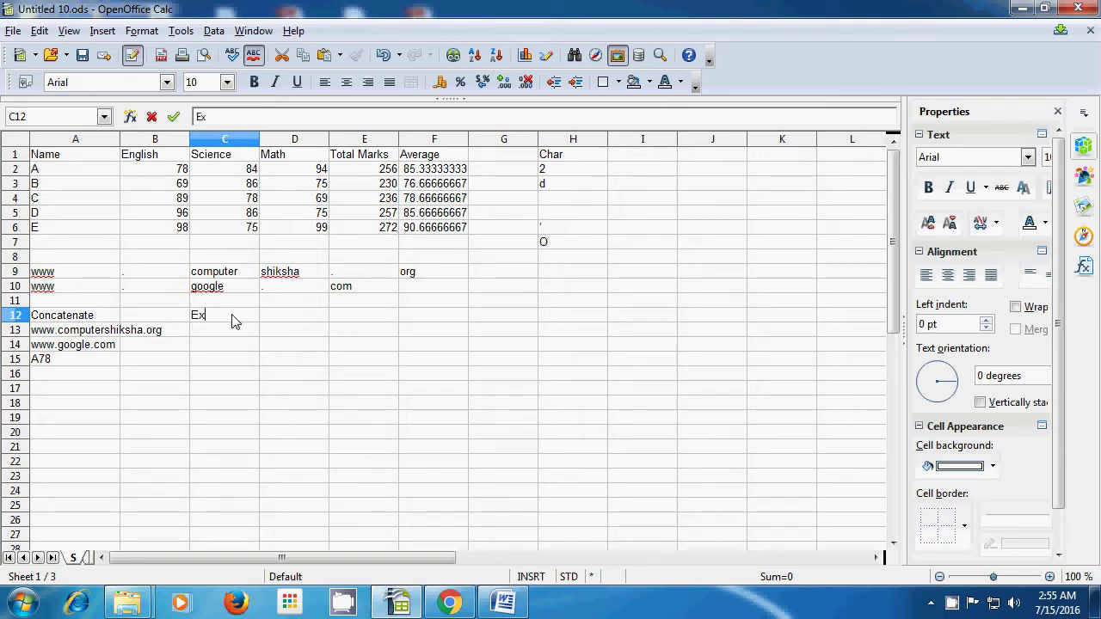
type("act")
Compare the first two names with the formula =exact(A2;A3) in cell C13, and check the two compared cells.
left_click(229, 338)
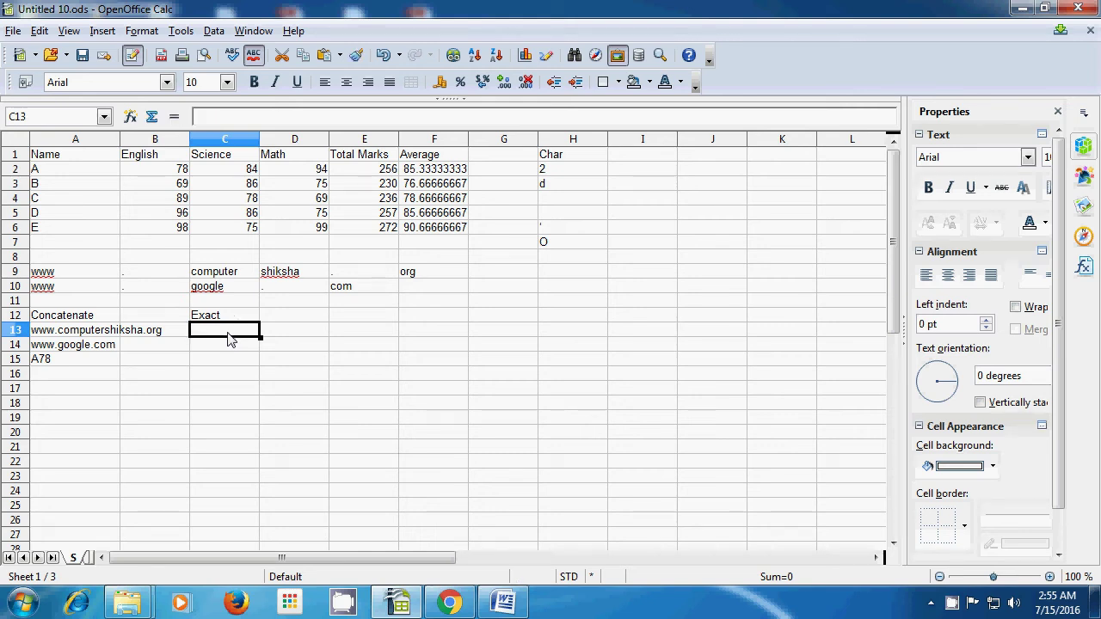
type("=")
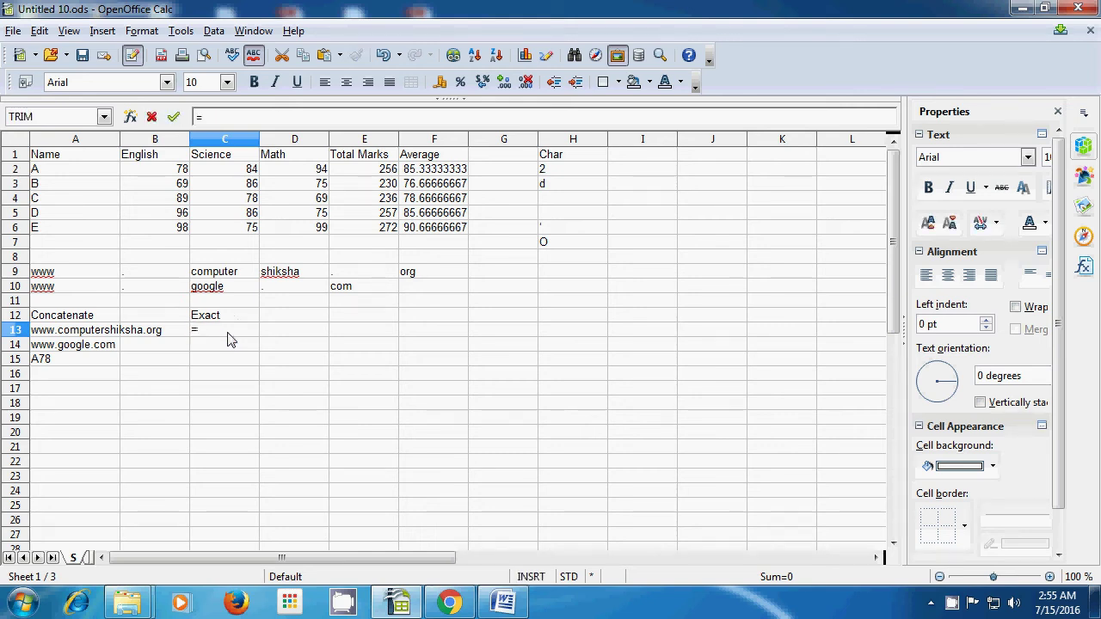
type("exact")
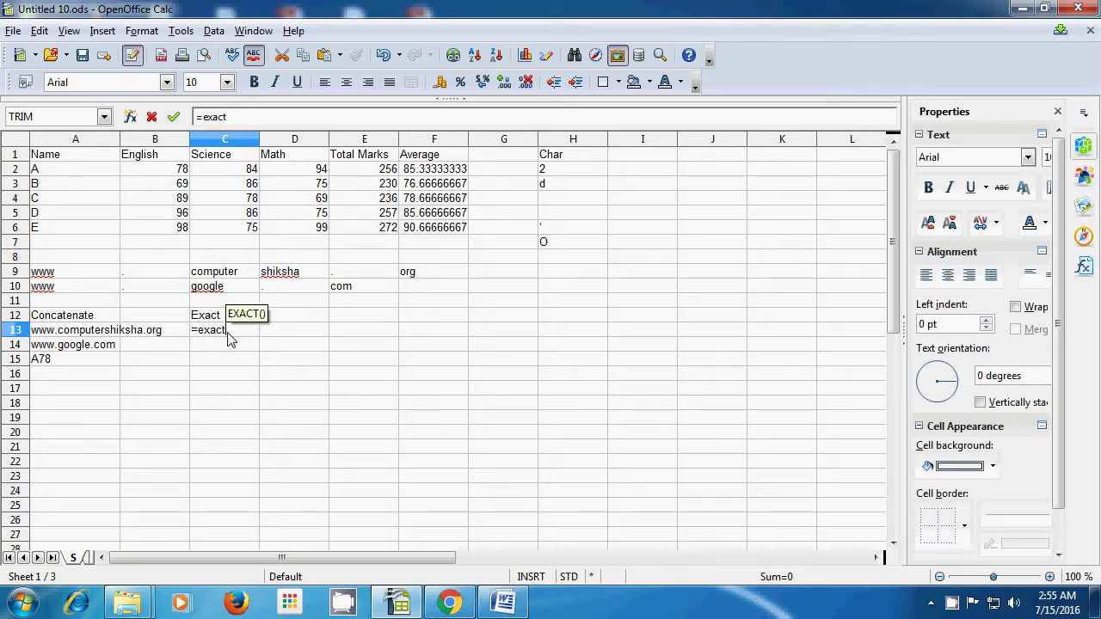
type("(")
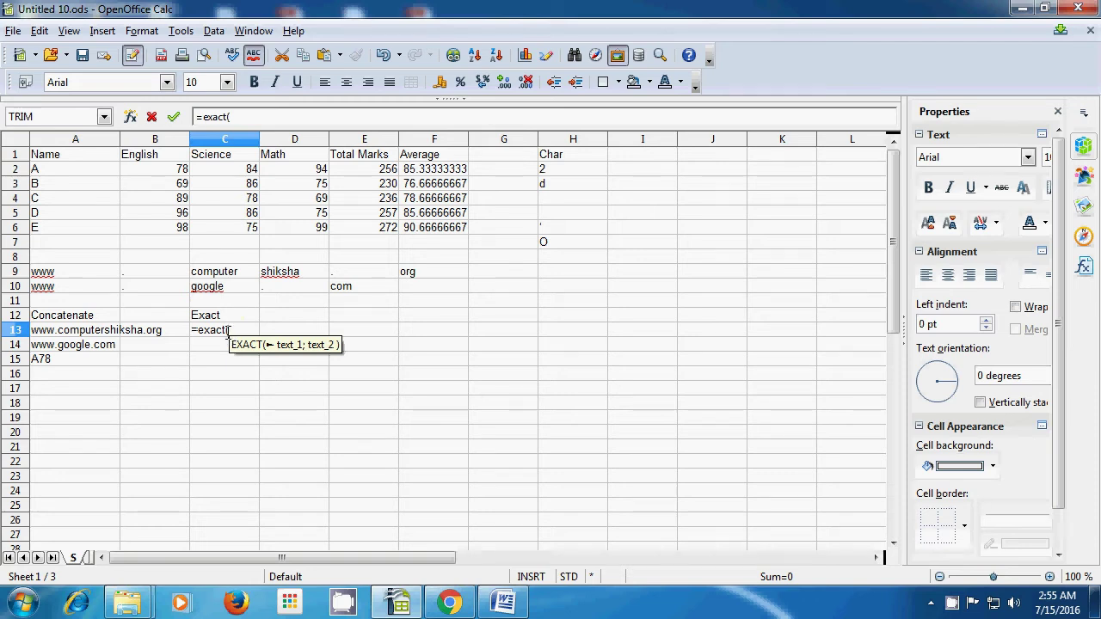
left_click(77, 176)
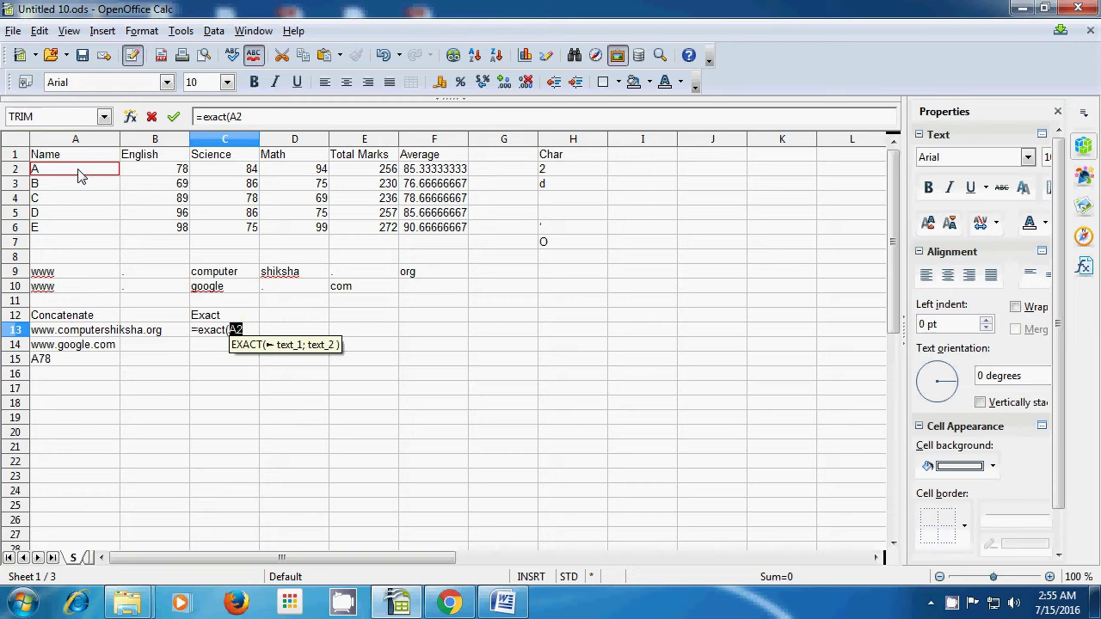
type(";")
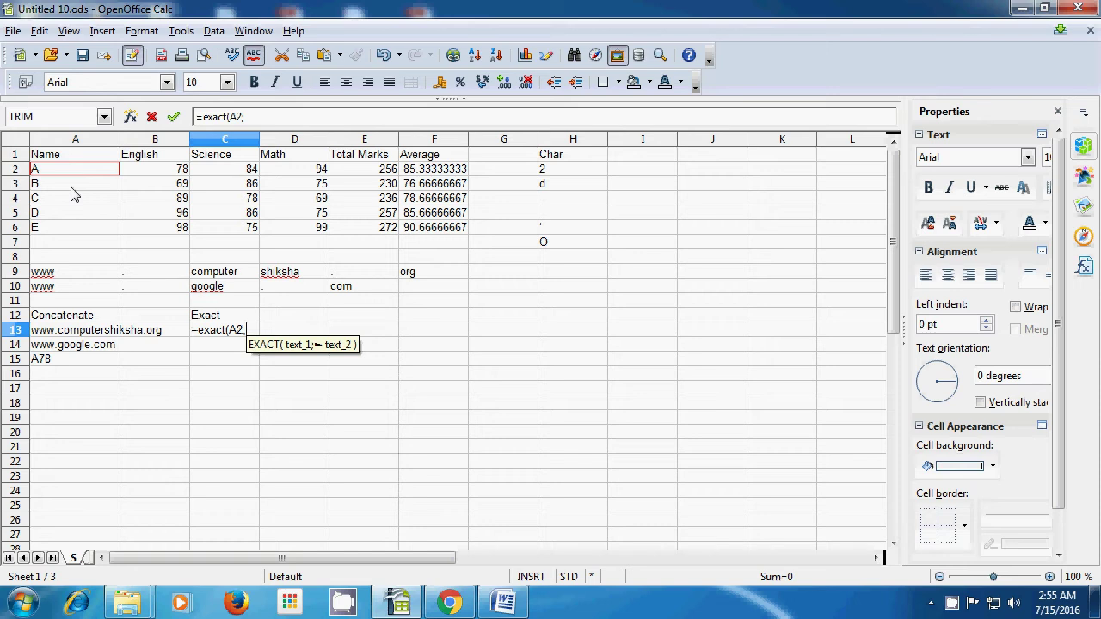
left_click(72, 189)
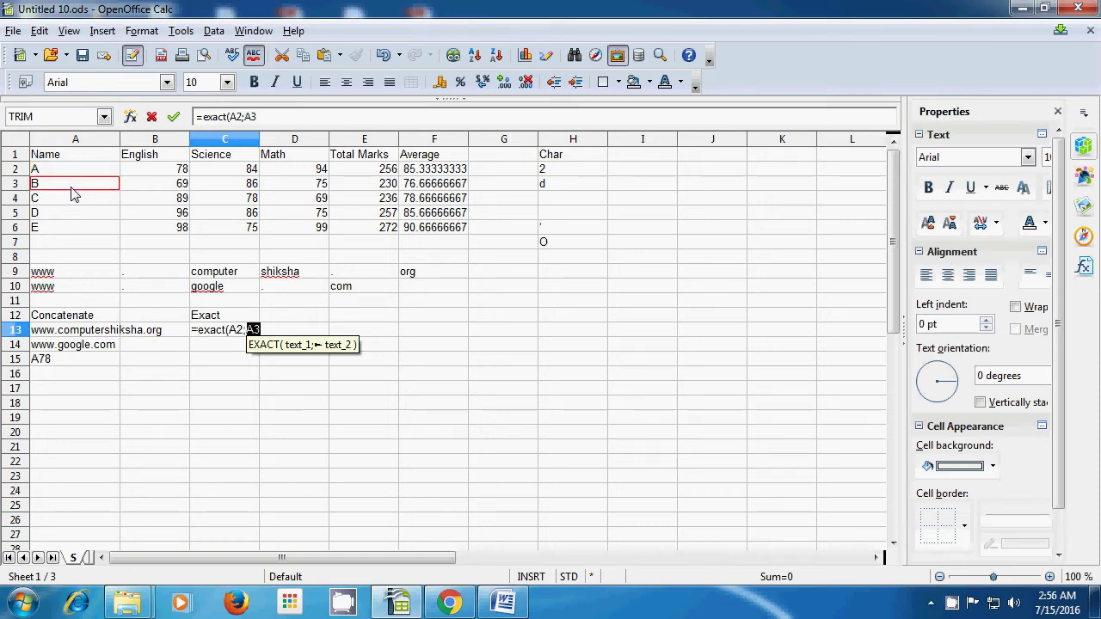
type(")")
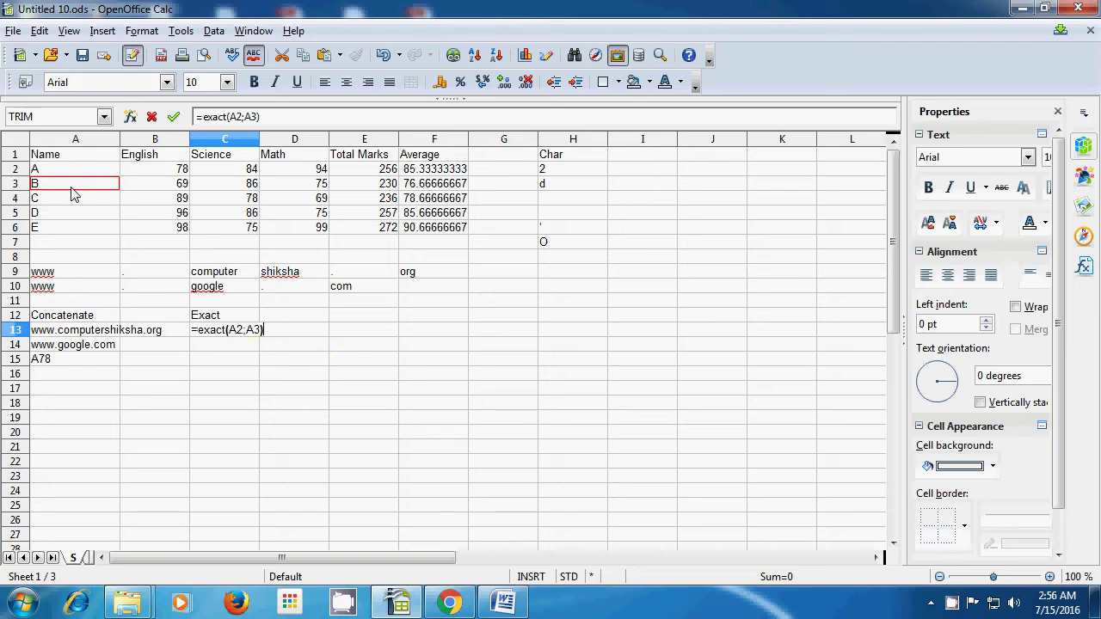
key("Return")
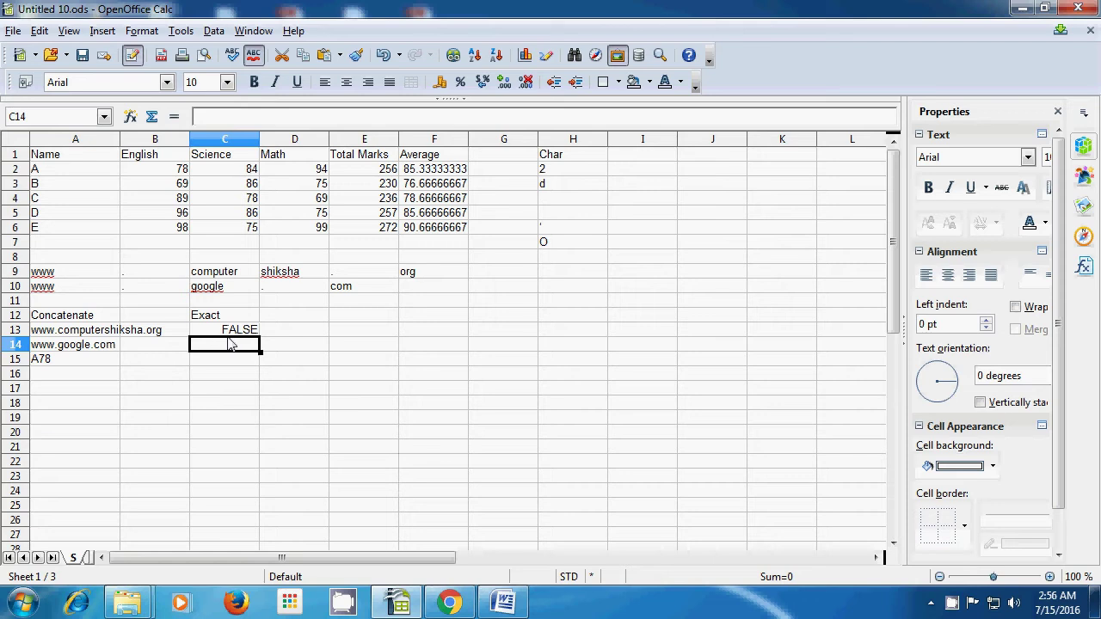
left_click(69, 175)
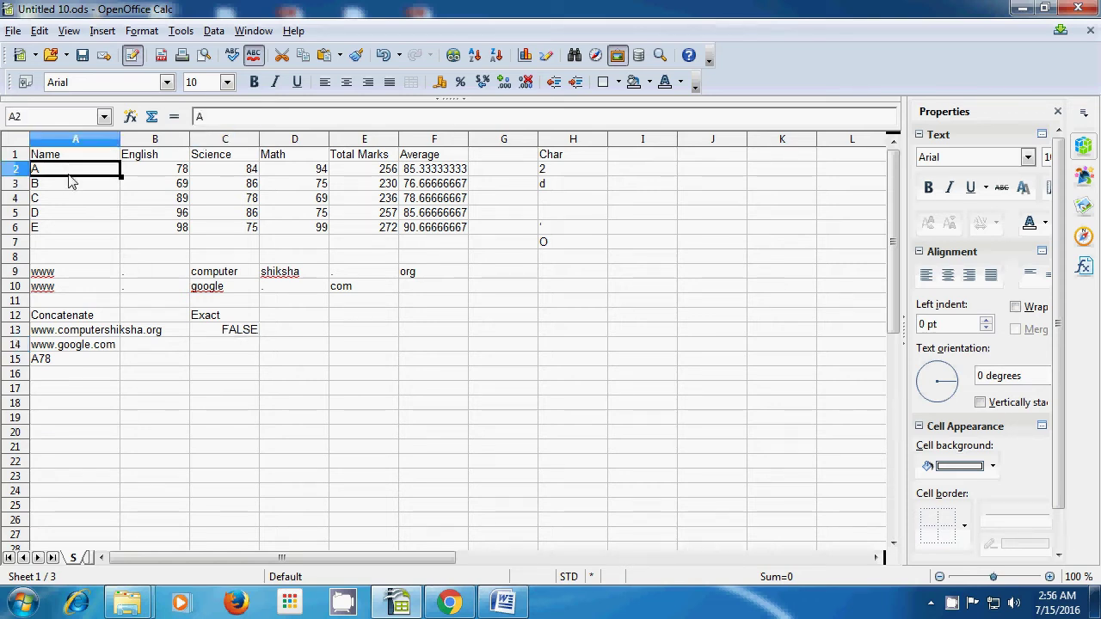
left_click(71, 185)
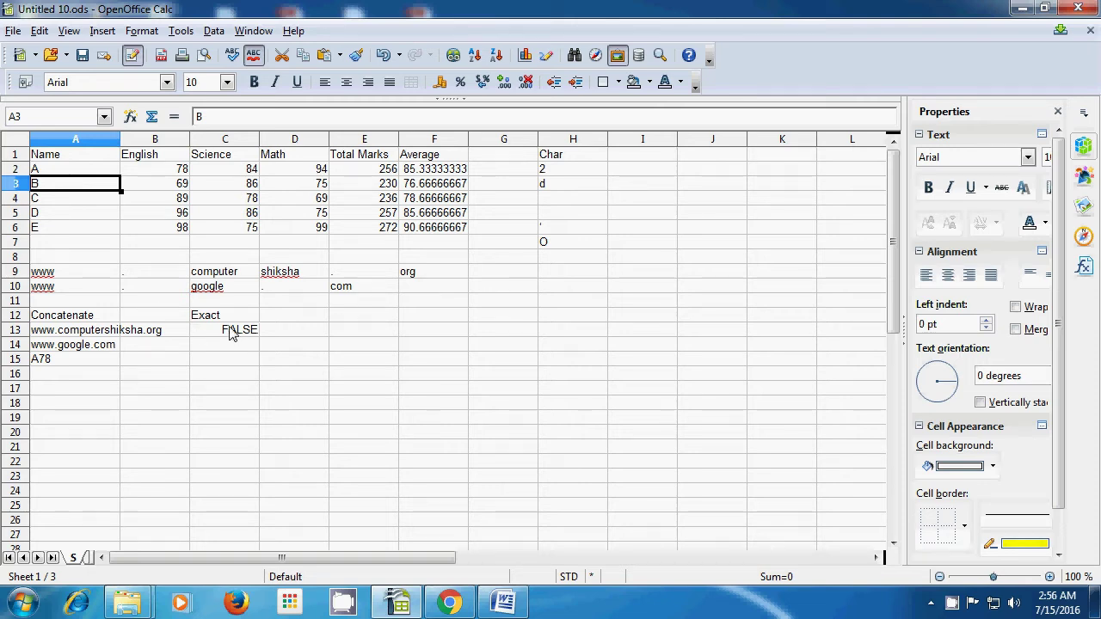
Enter the letter a in both cell I1 and cell J1 as matching test text.
left_click(641, 157)
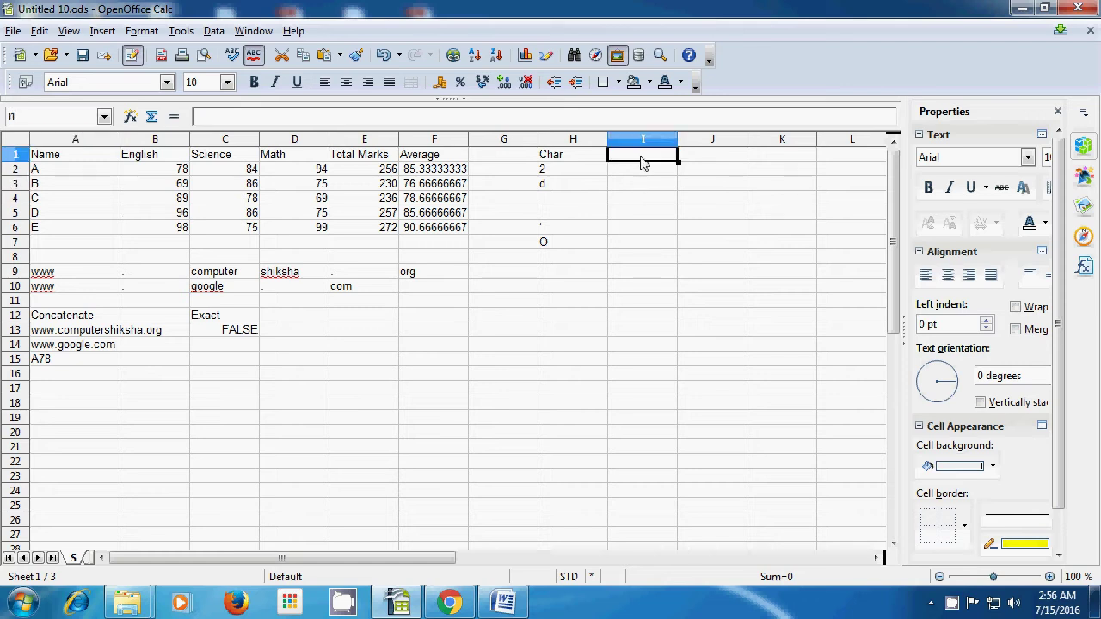
type("a")
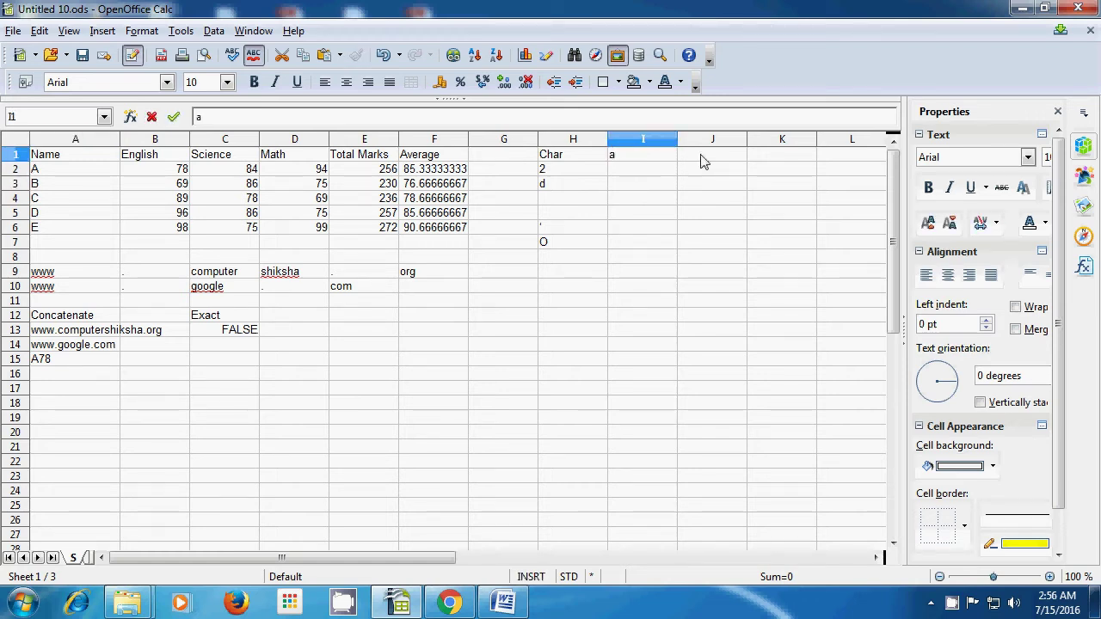
left_click(701, 161)
type("a")
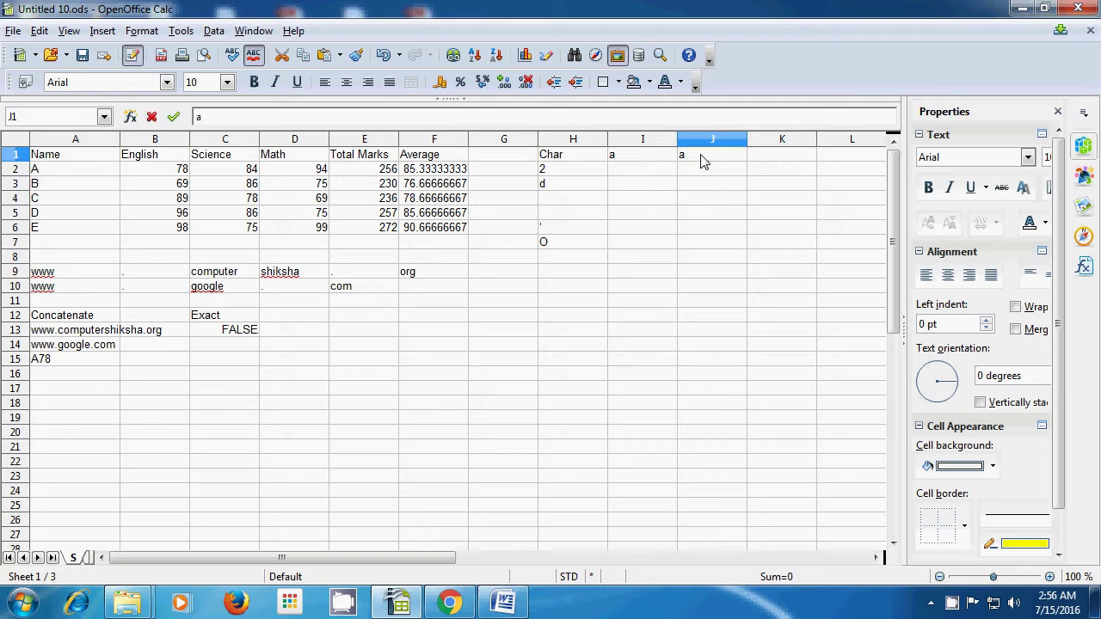
Compare the two test letters with the formula =exact(I1;J1) in cell C14, and check the two compared cells.
left_click(241, 353)
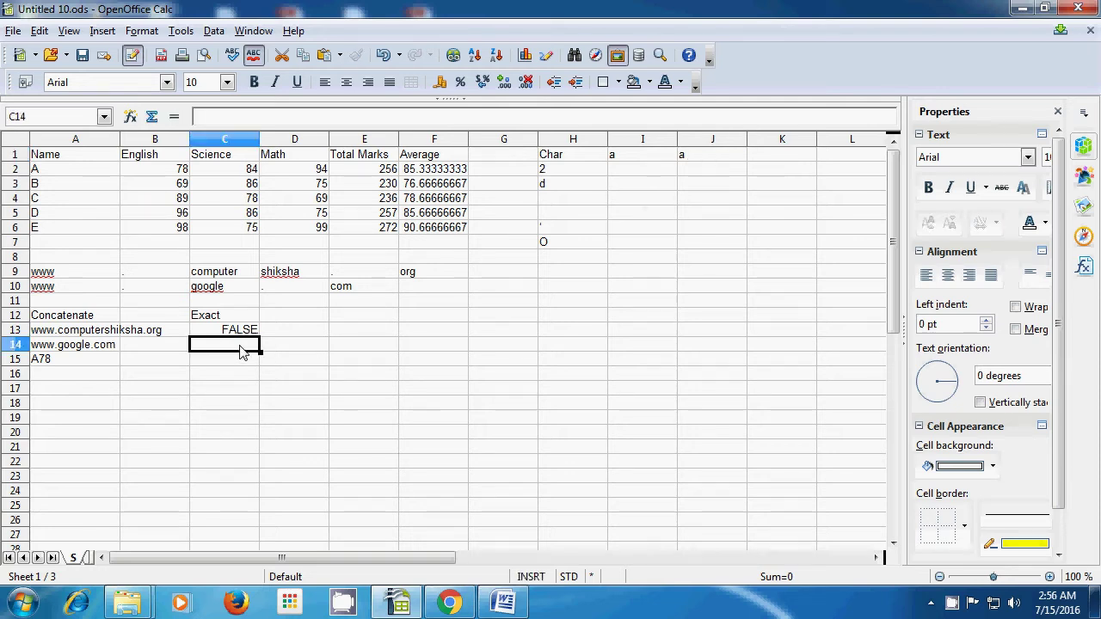
type("=")
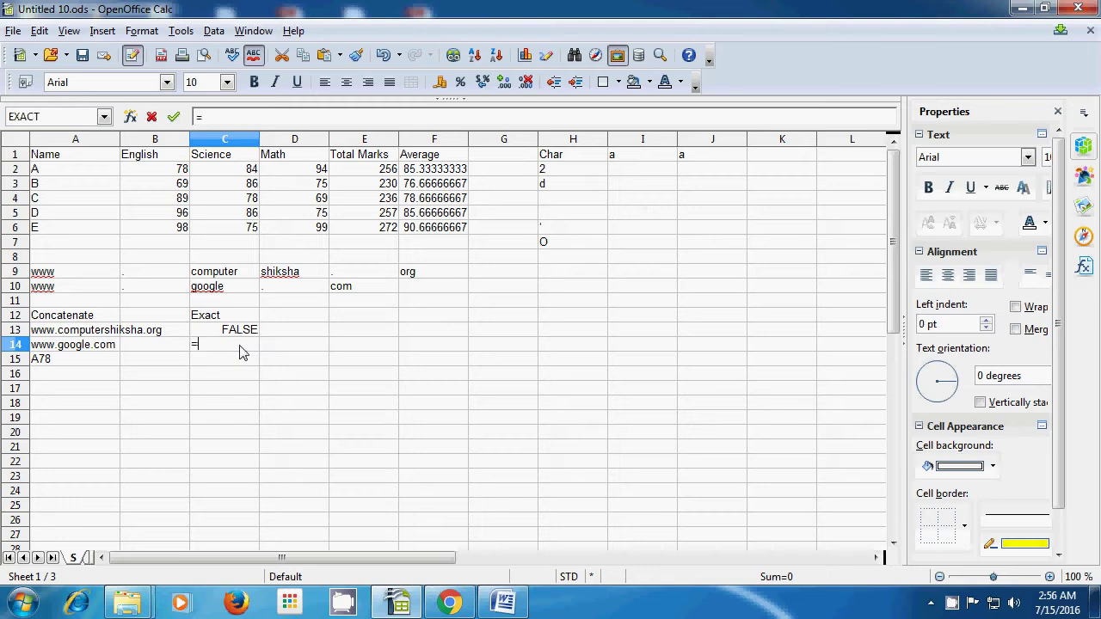
type("e")
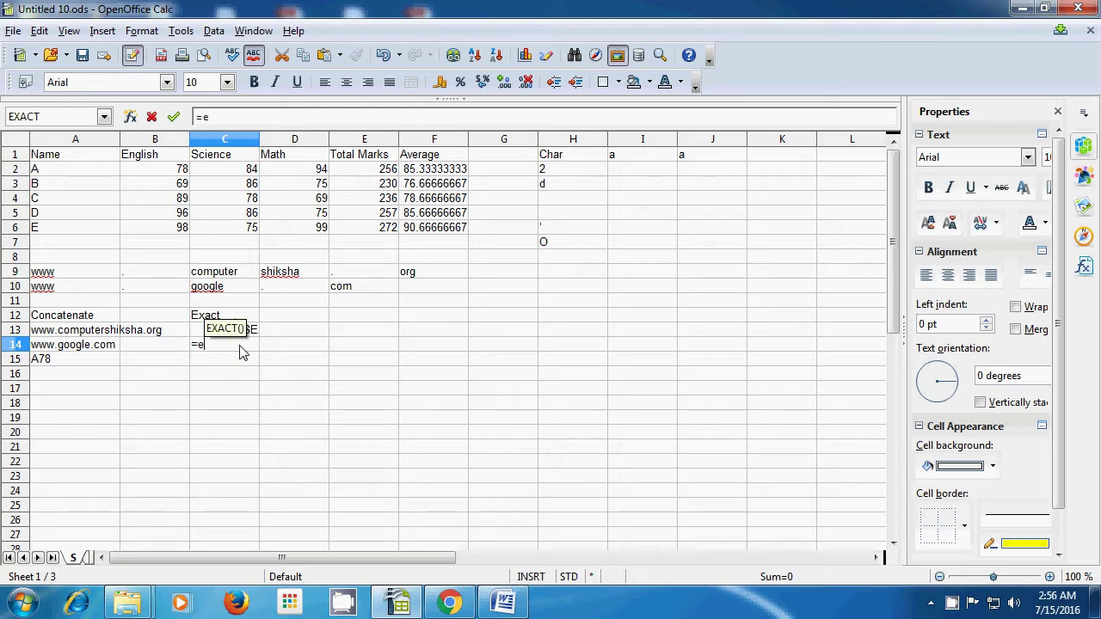
type("xac")
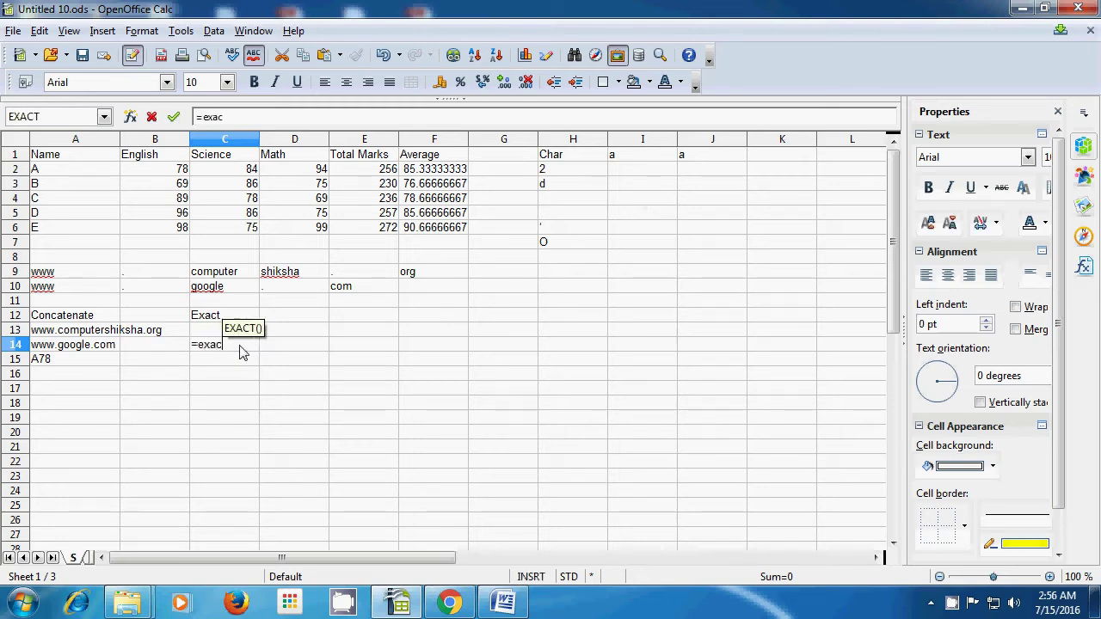
type("t(")
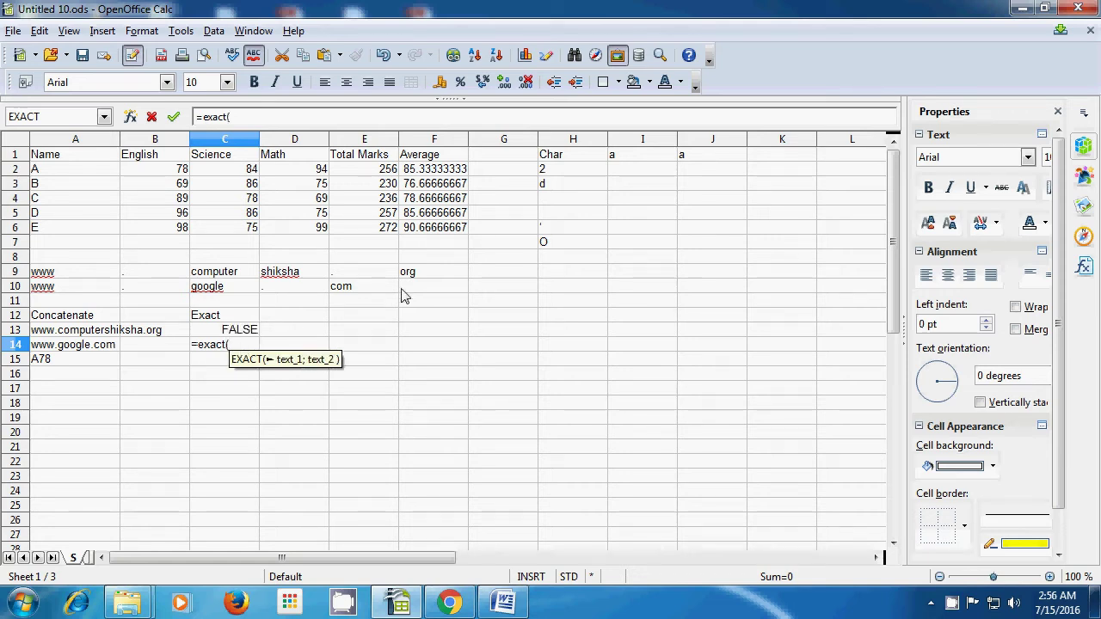
left_click(618, 159)
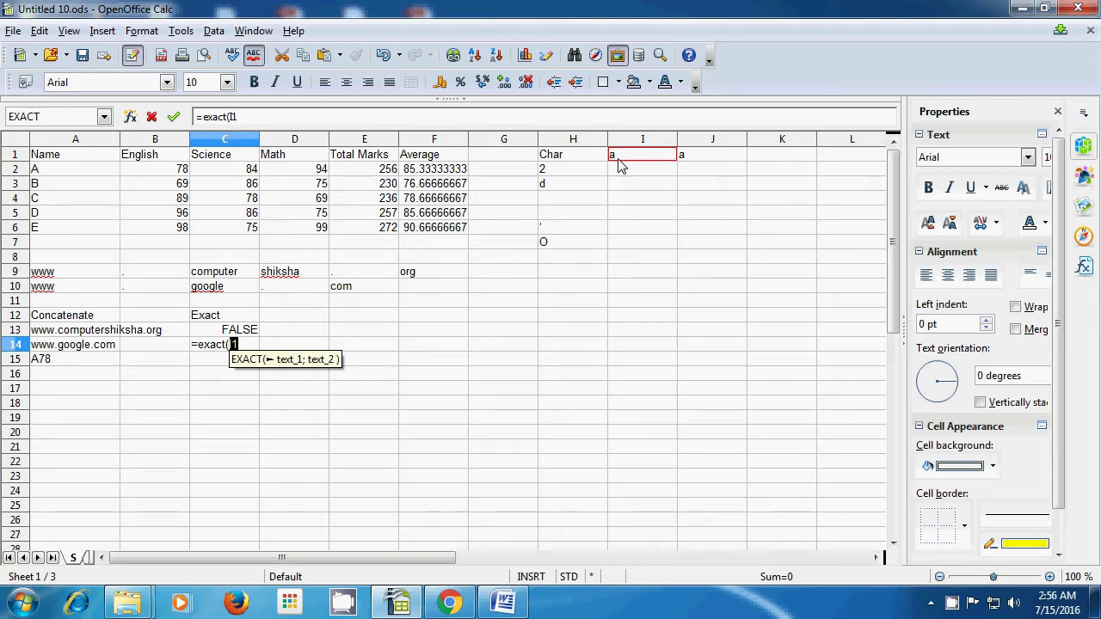
type(";")
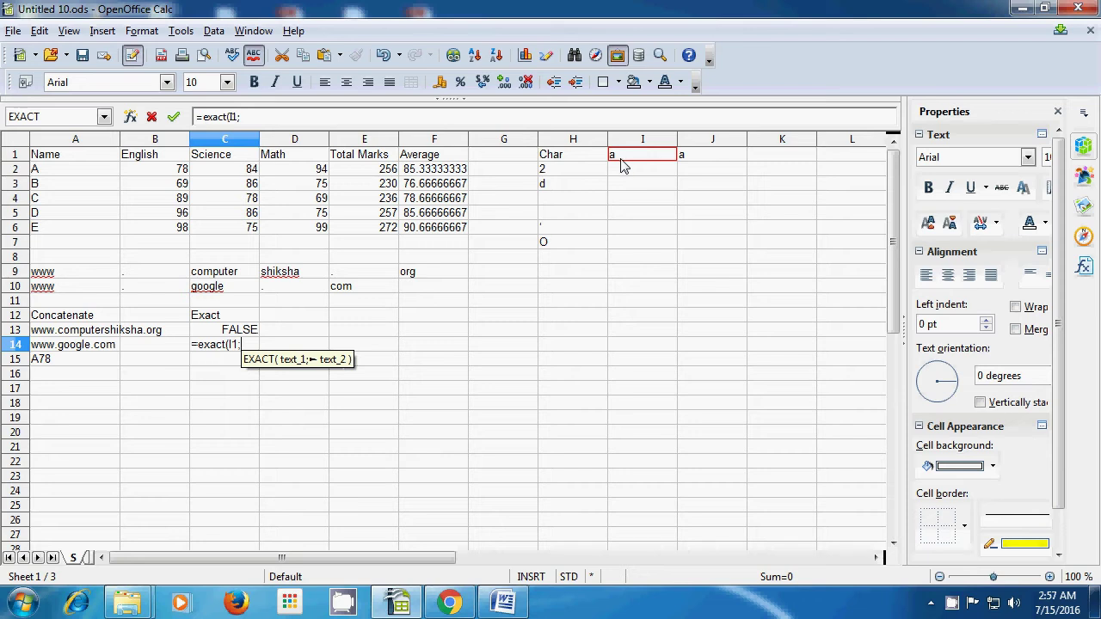
left_click(695, 160)
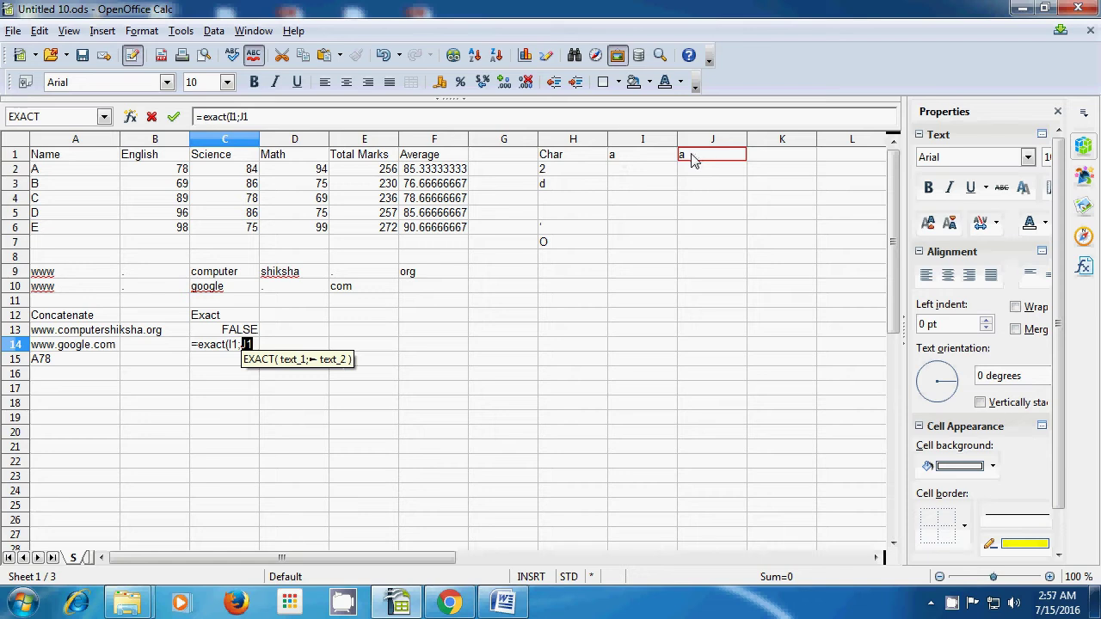
type(")")
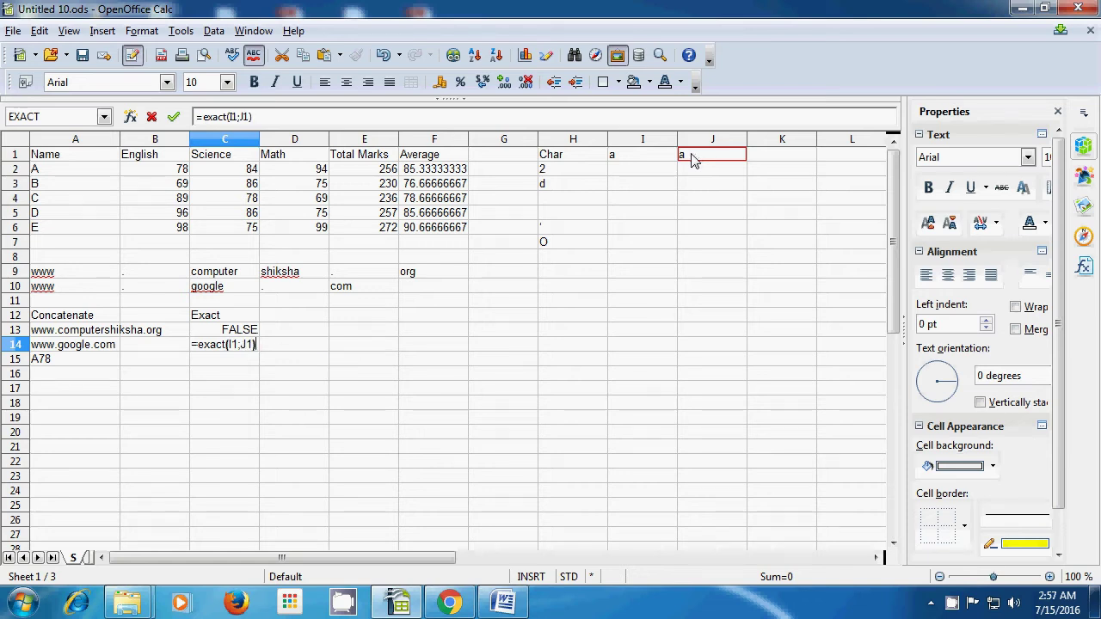
key("Return")
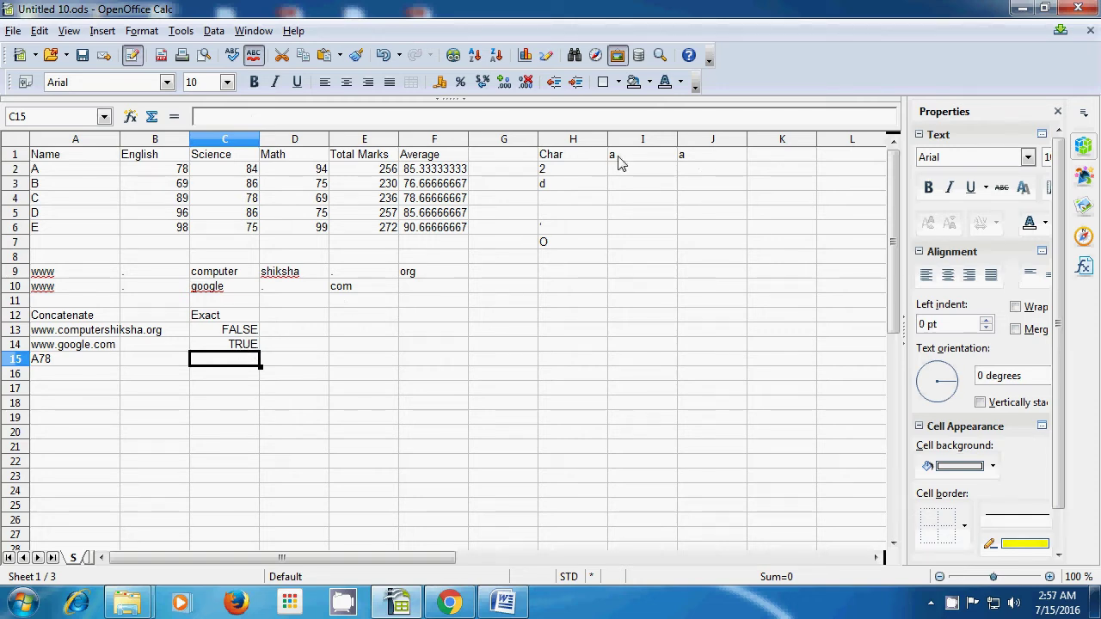
left_click(694, 160)
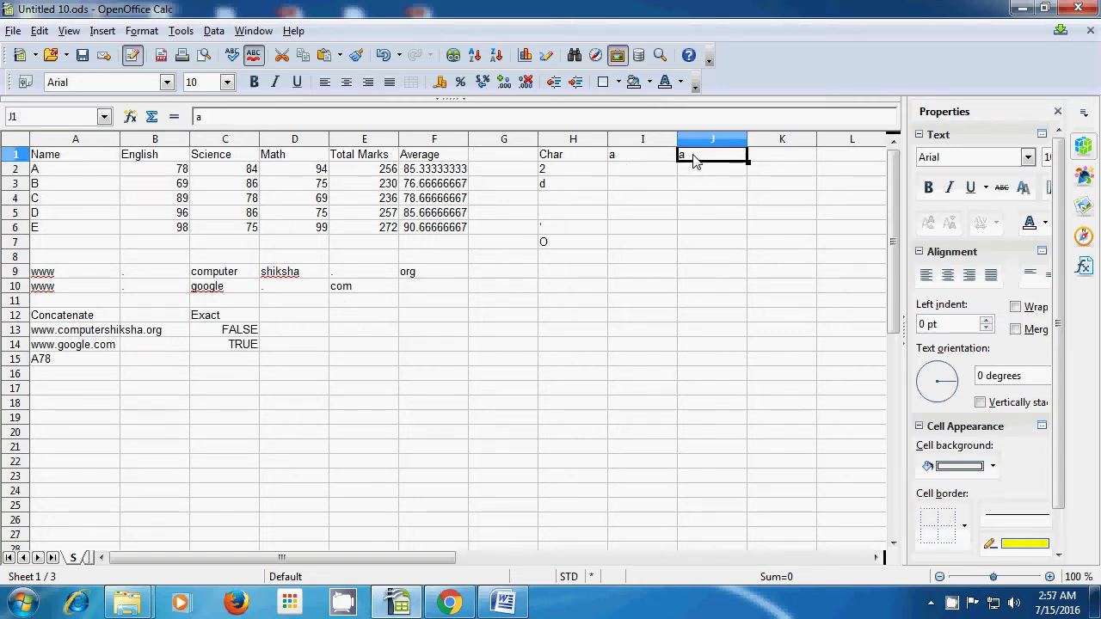
left_click(638, 162)
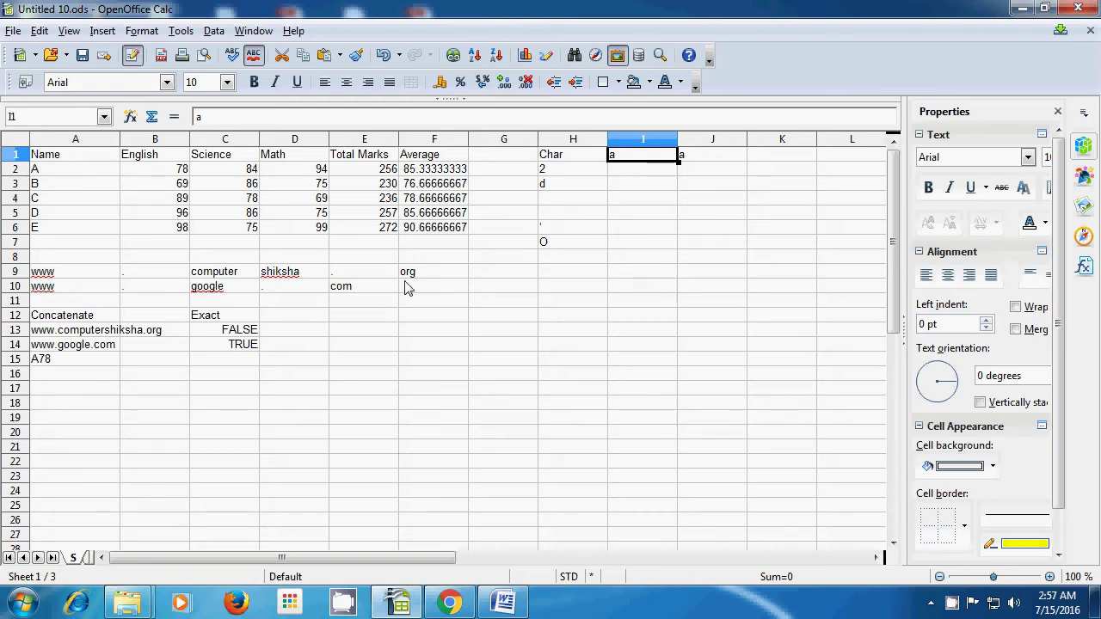
Compare the first student's English and Science marks with the formula =exact(B2;C2) in cell C15, and check both marks.
left_click(232, 365)
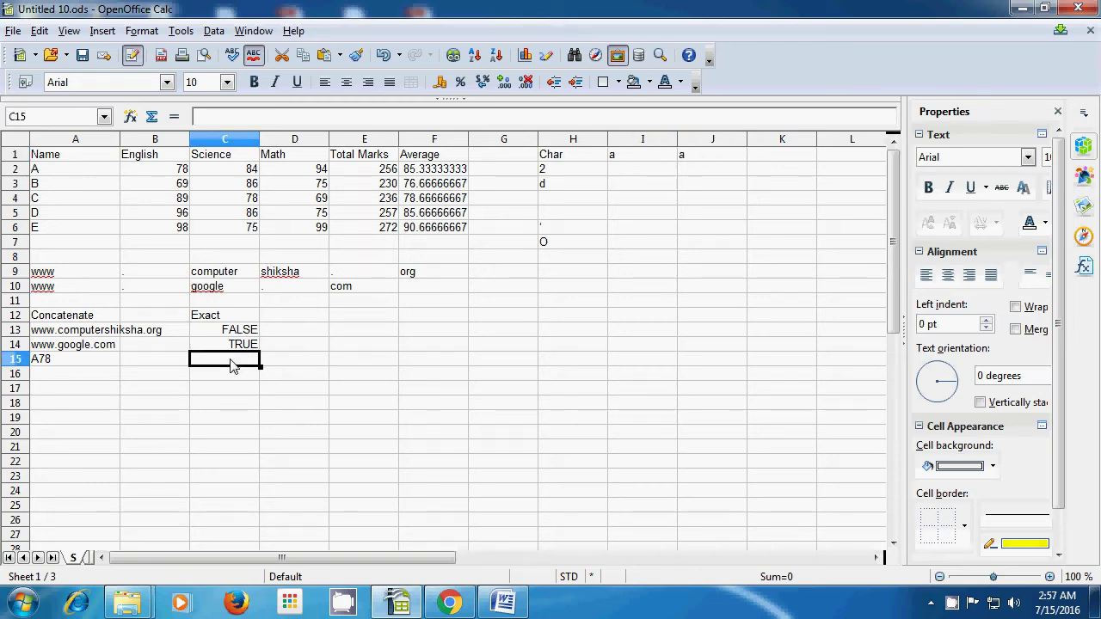
type("=")
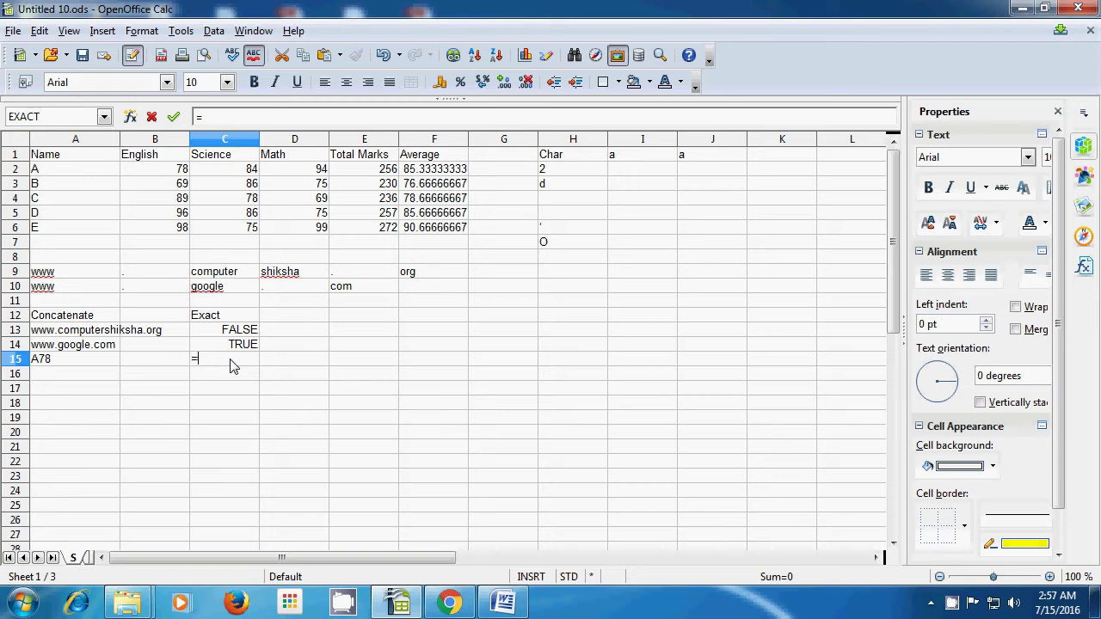
type("exac")
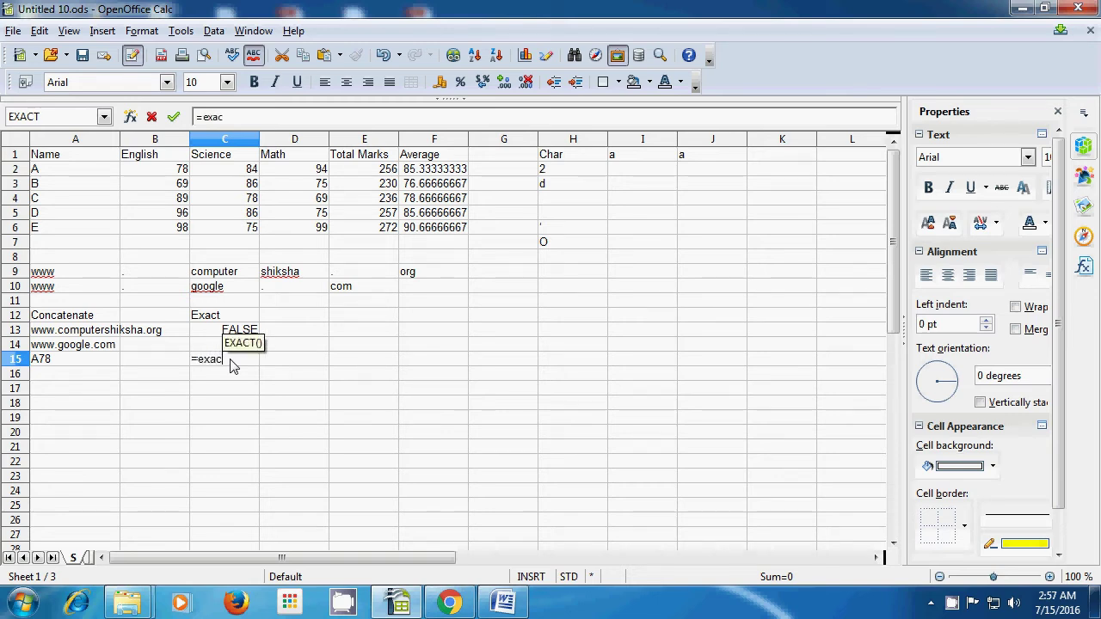
type("t(")
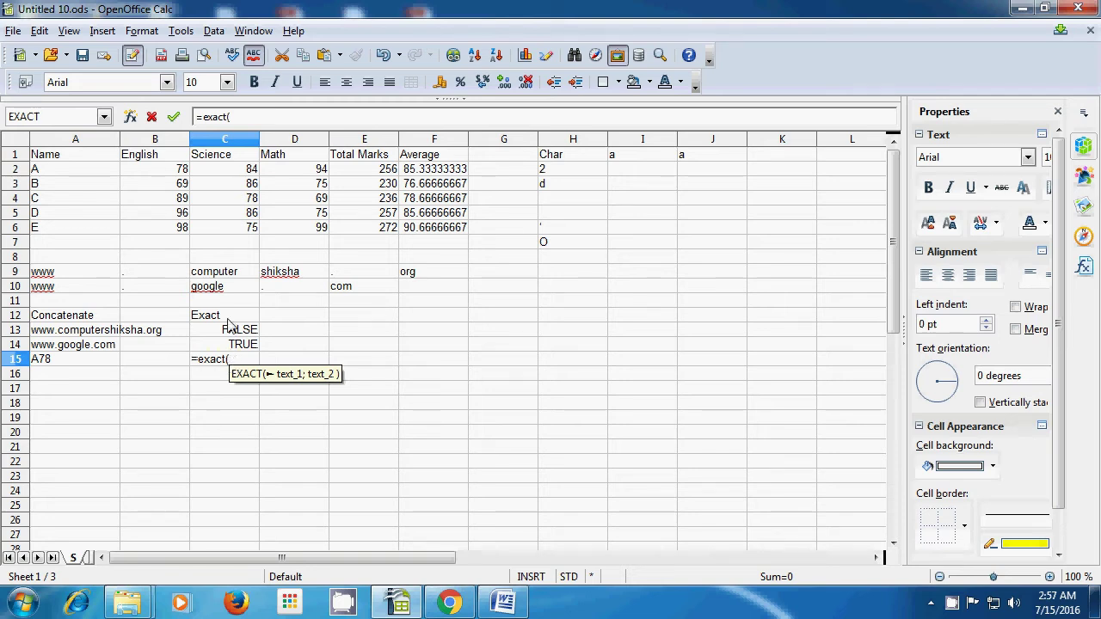
left_click(185, 170)
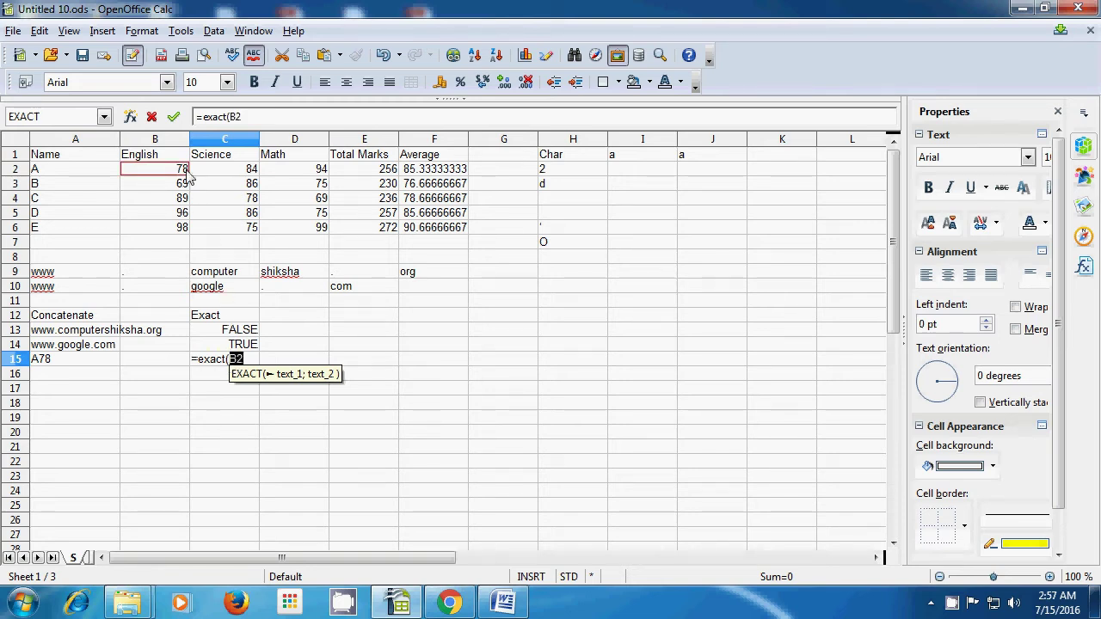
type(";")
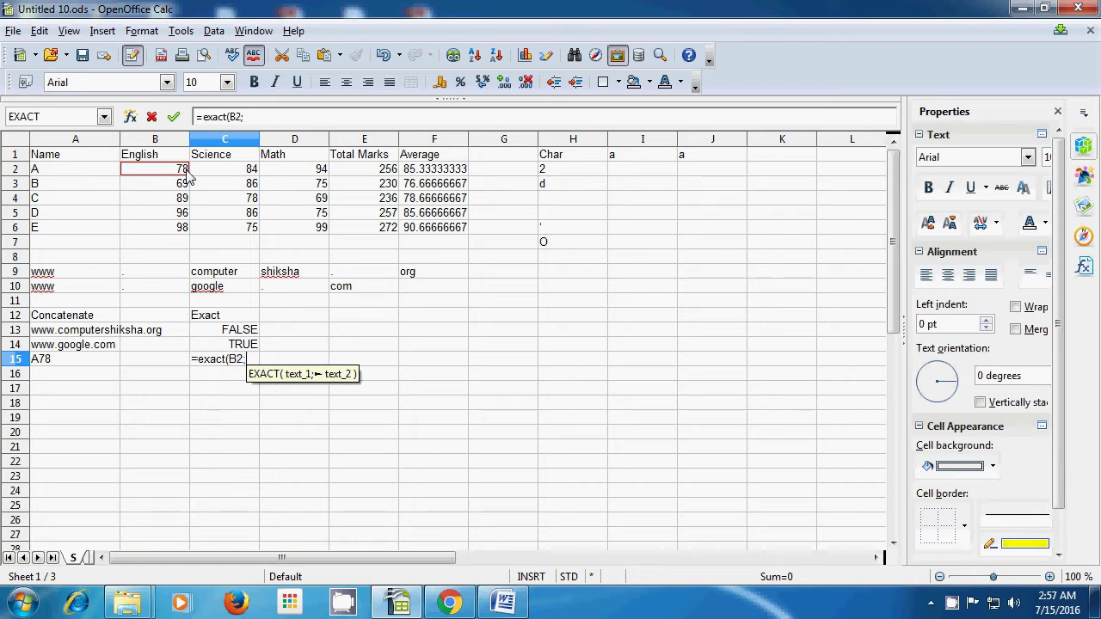
left_click(230, 175)
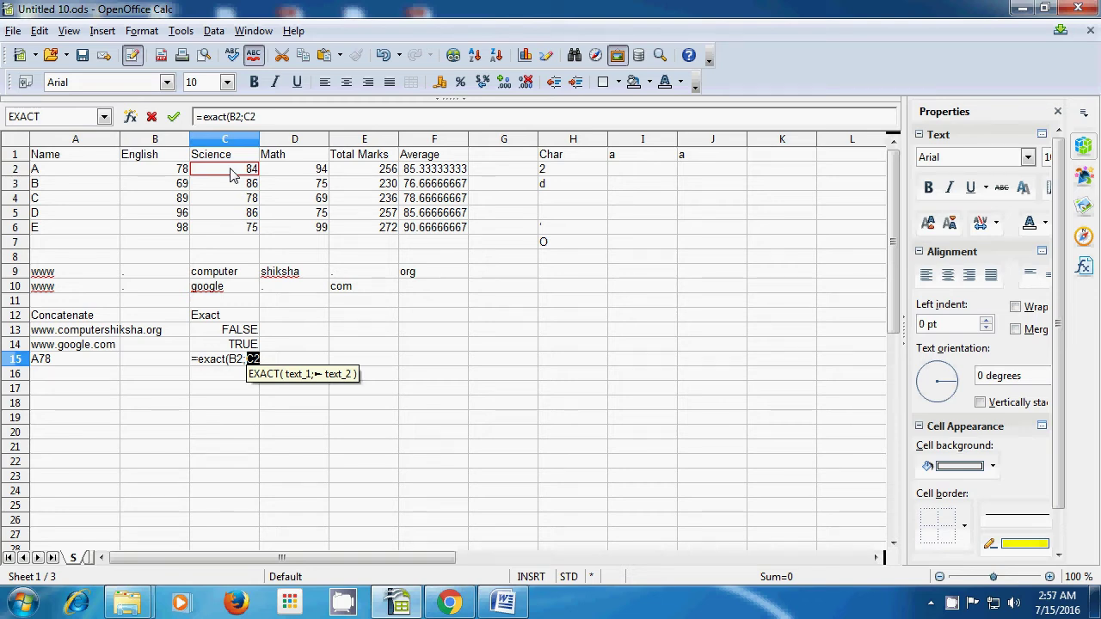
type(")")
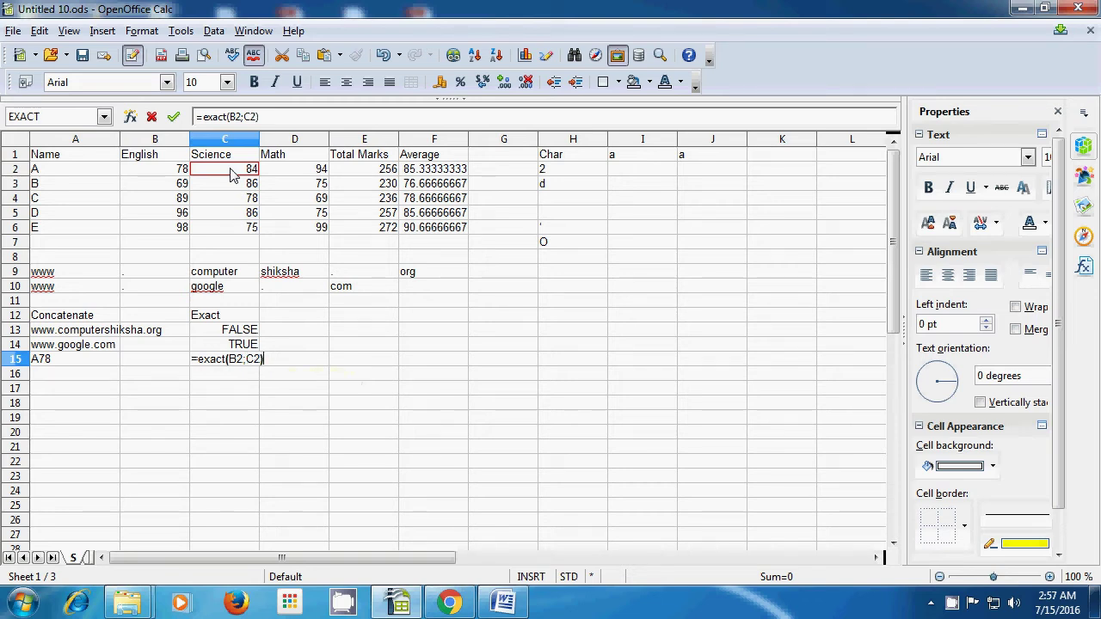
key("Return")
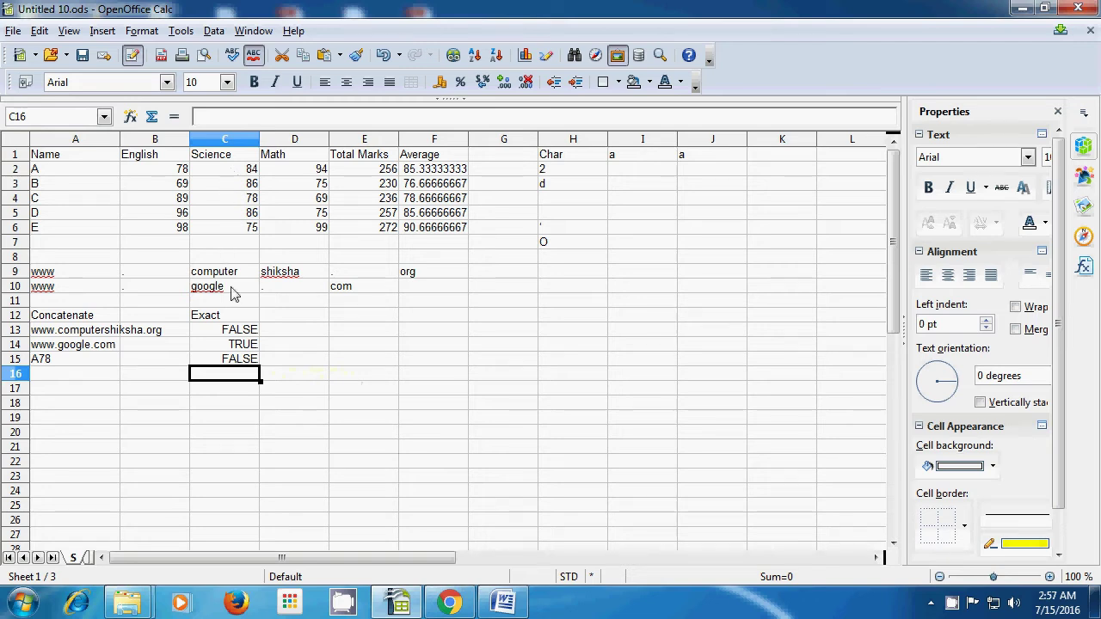
left_click(245, 365)
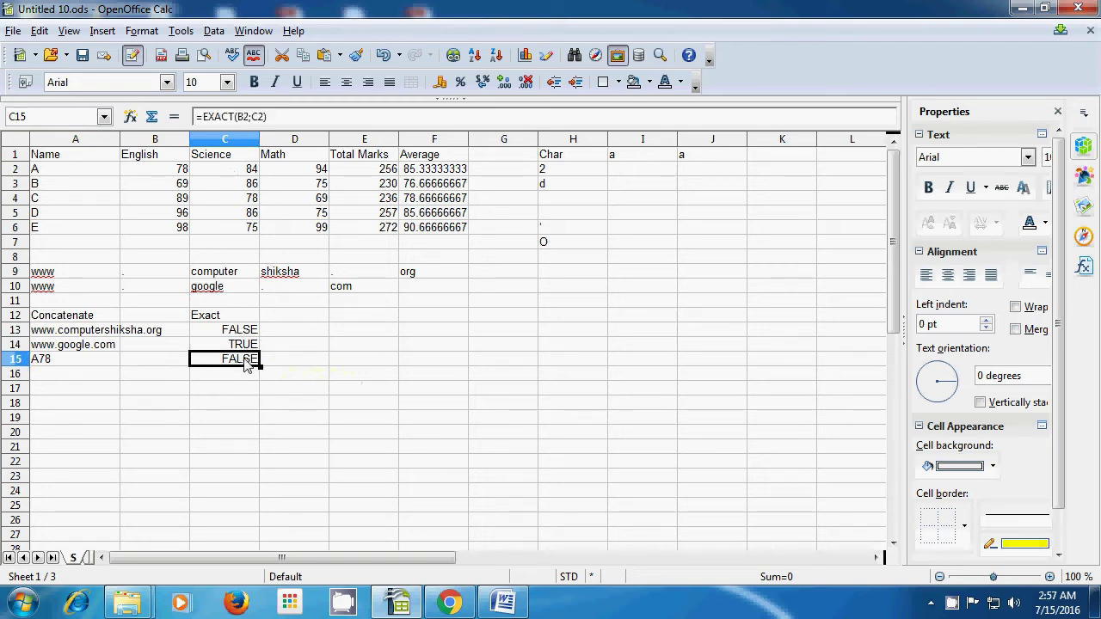
left_click(178, 174)
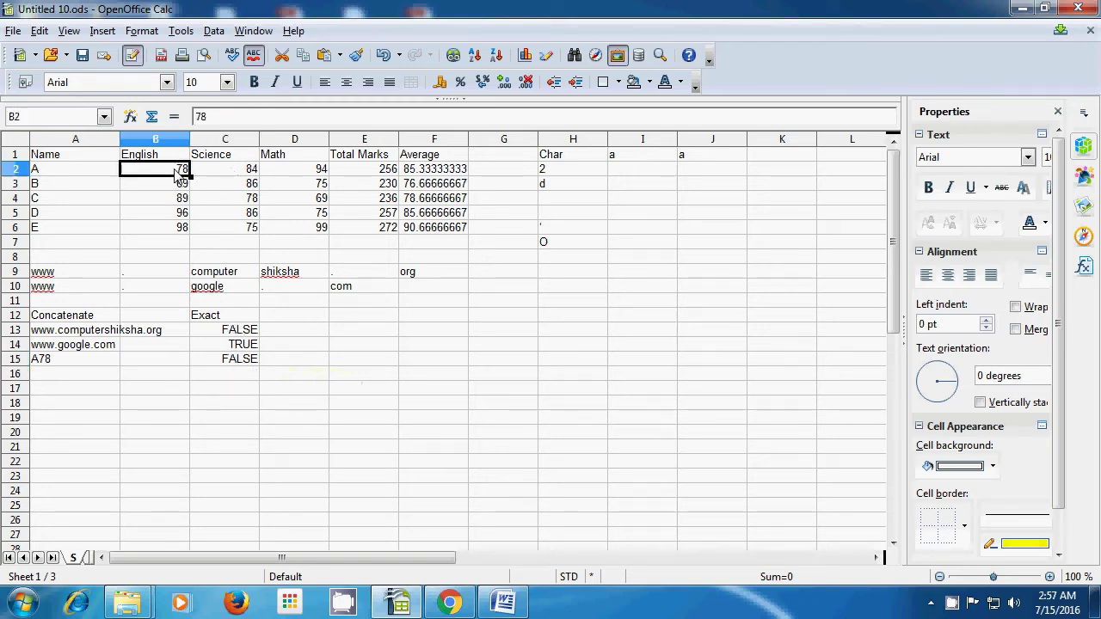
left_click(234, 175)
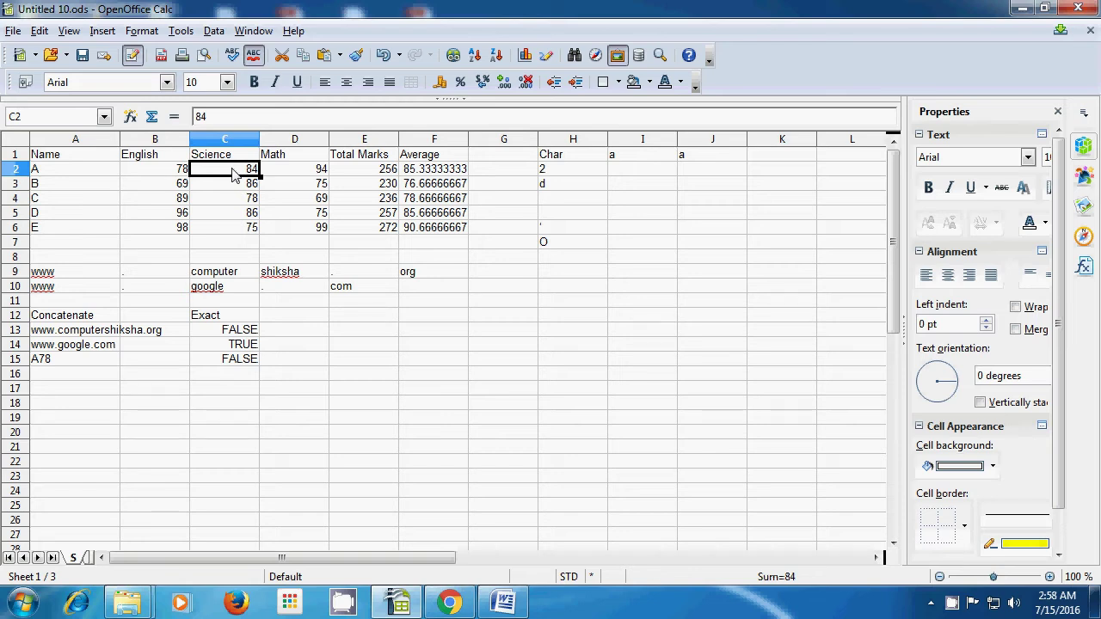
Compare student B's English mark with student C's Math mark using =exact(B3;D4) in cell C16, and check both marks.
left_click(228, 376)
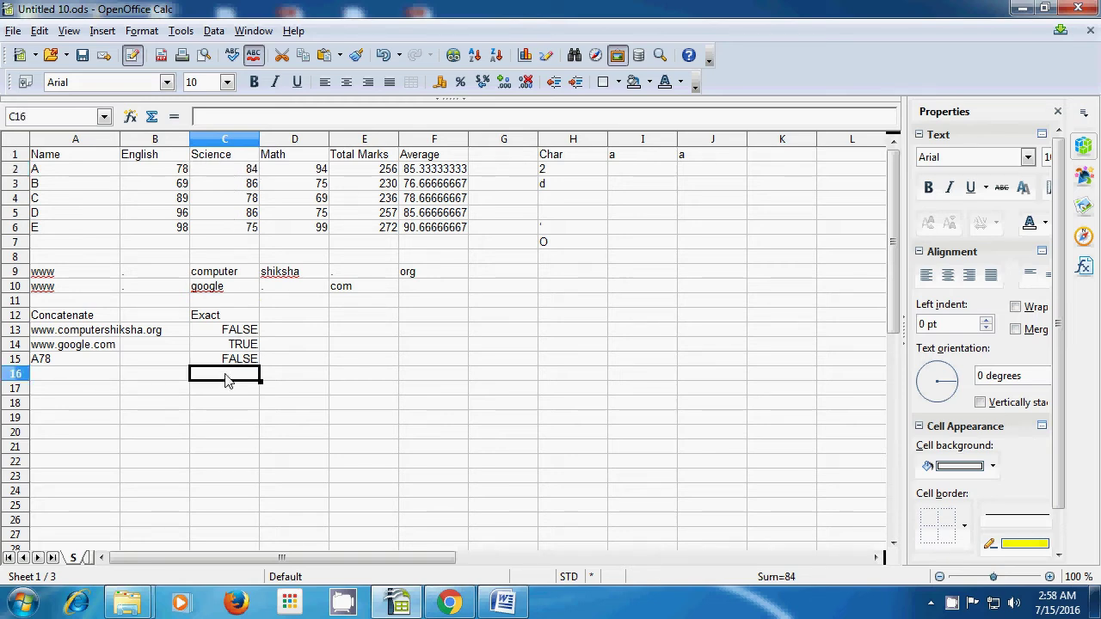
type("=")
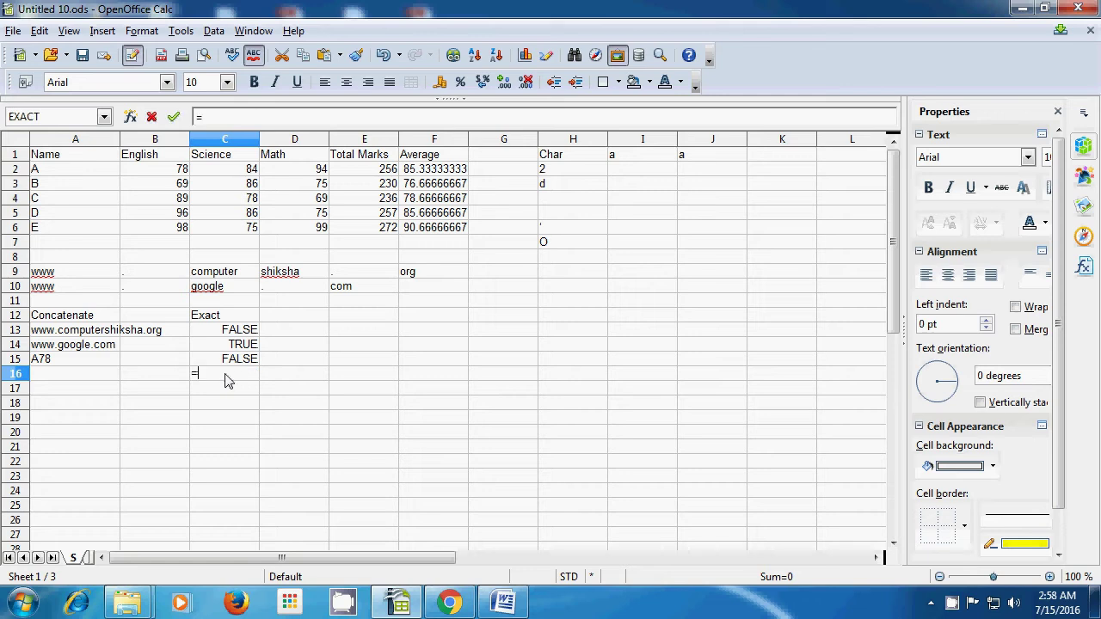
type("exact")
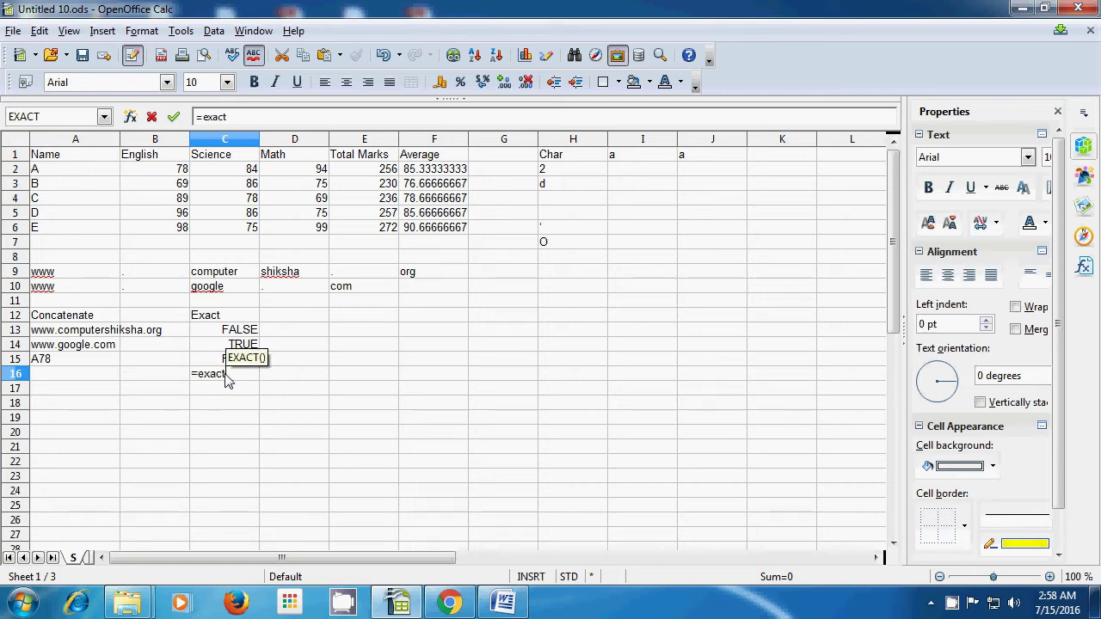
type("(")
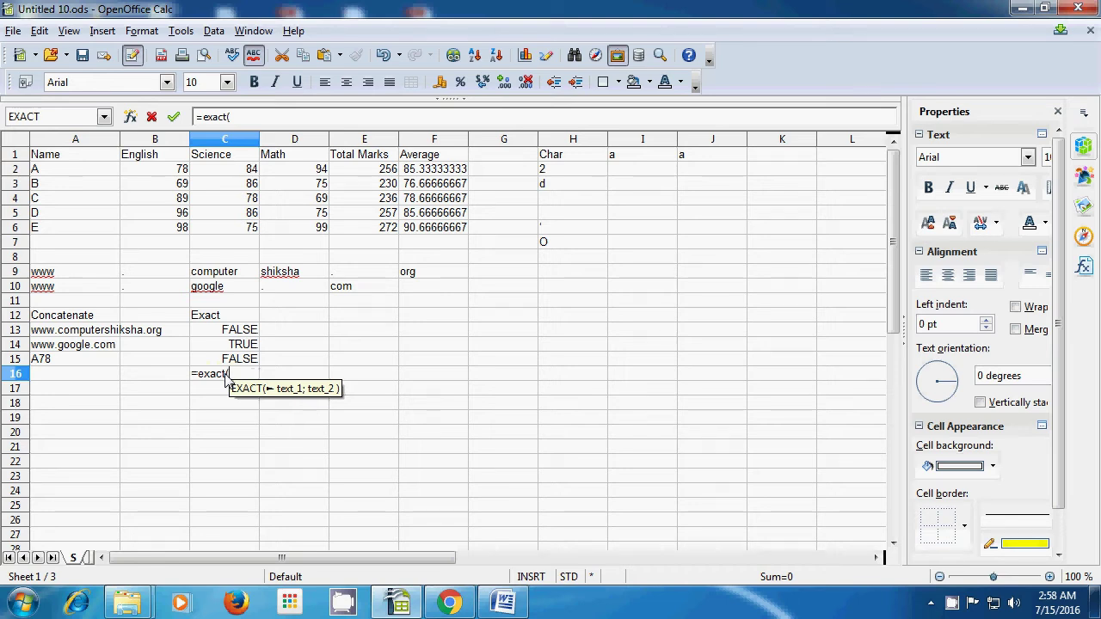
left_click(185, 191)
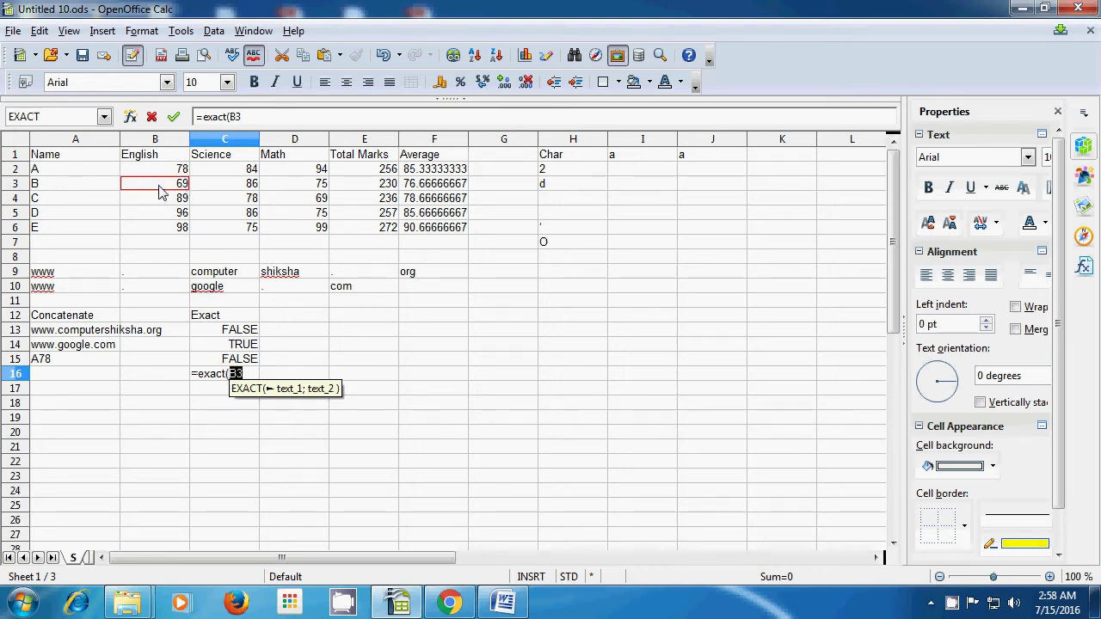
type(";")
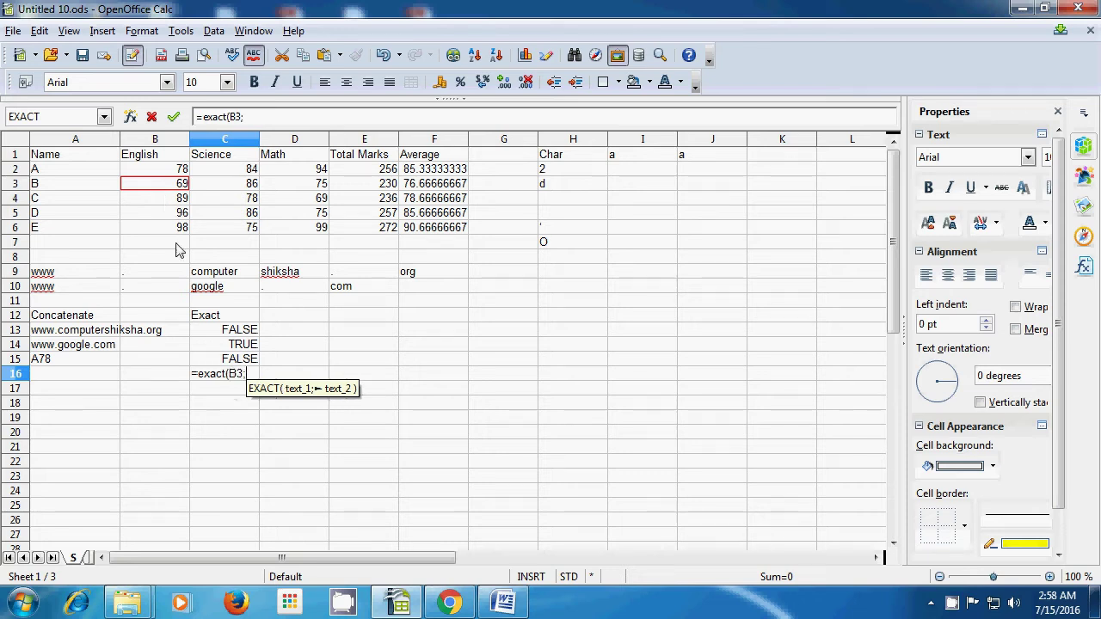
left_click(315, 203)
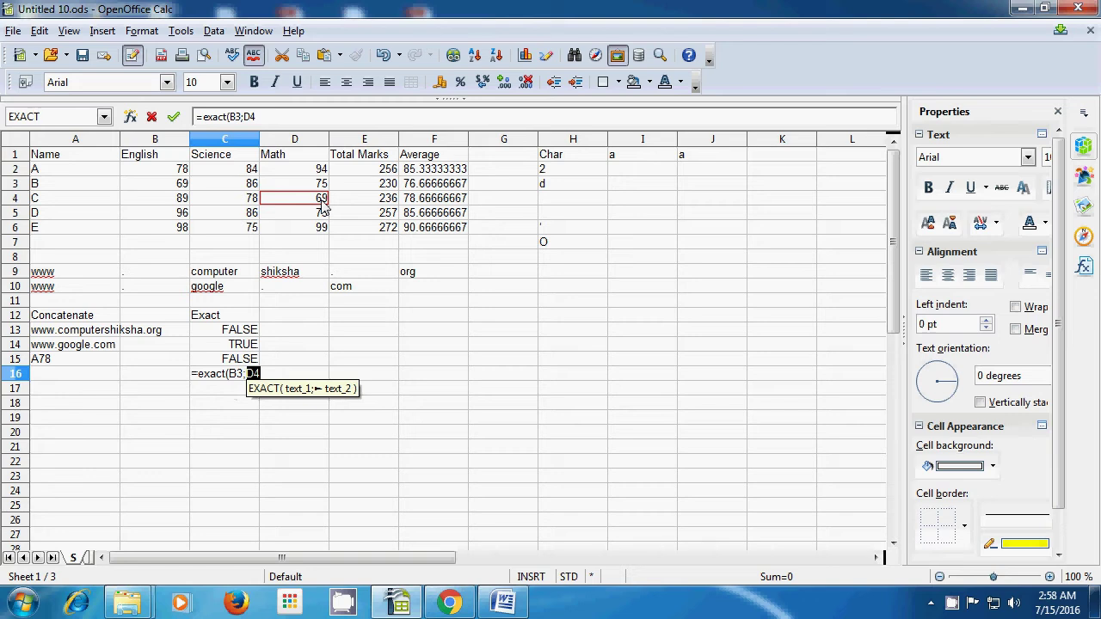
type(")")
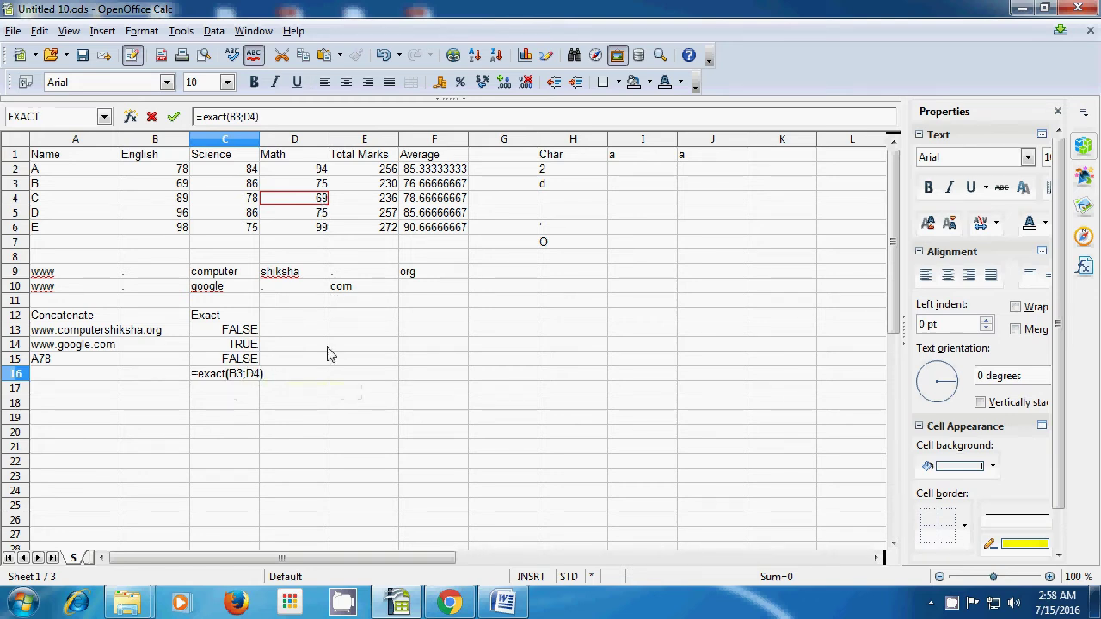
key("Return")
left_click(244, 378)
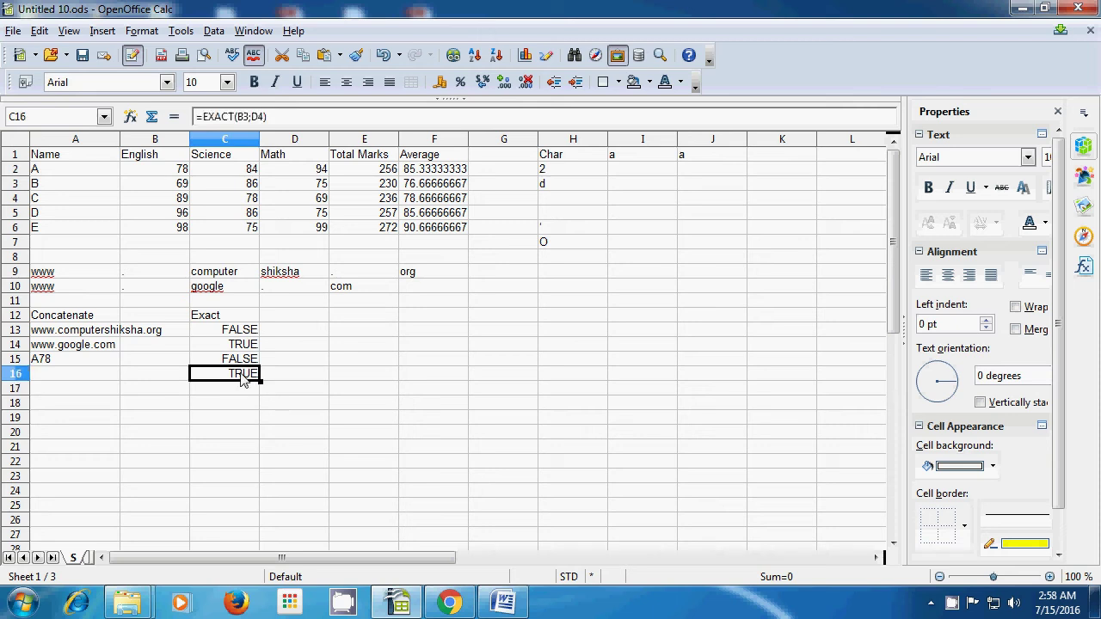
left_click(181, 188)
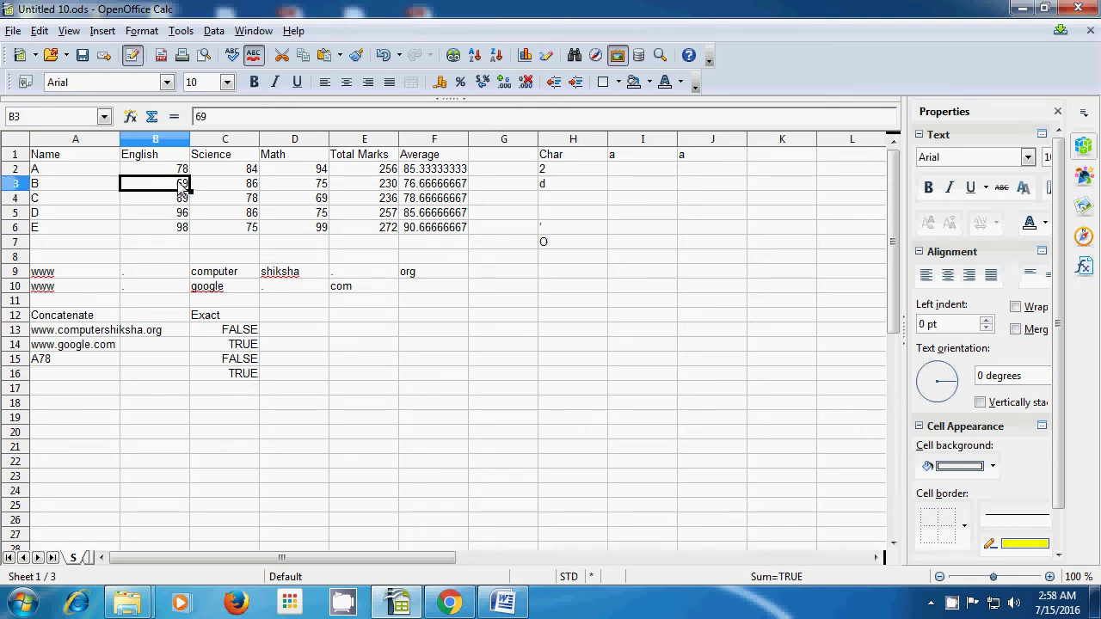
left_click(314, 205)
left_click(341, 379)
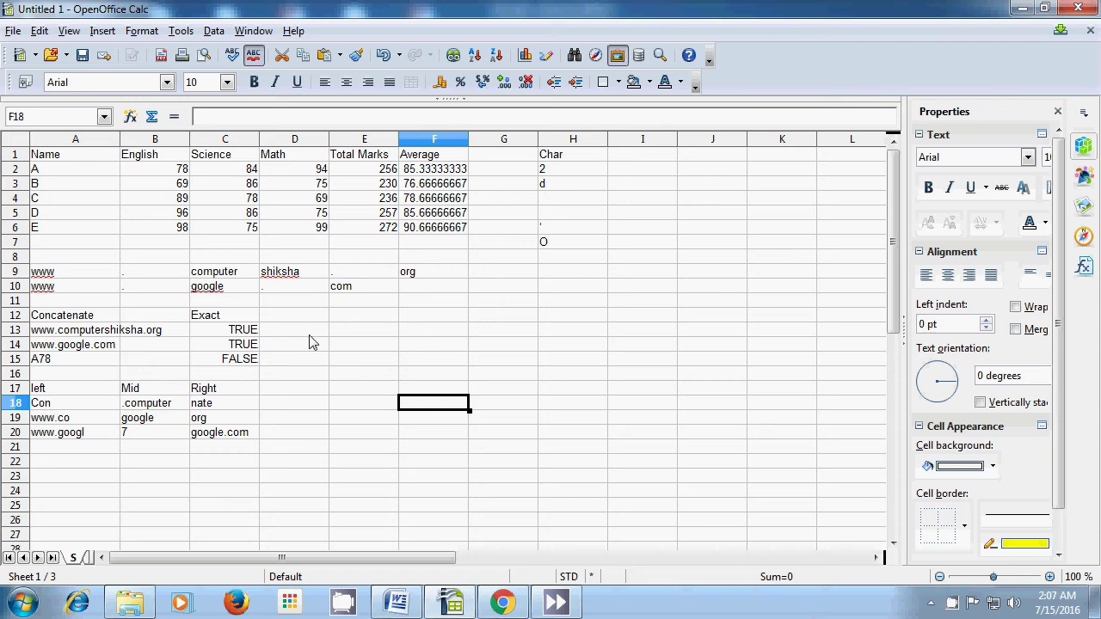
Add the heading Find in cell D17 and locate the word computer in A13's text with =find("computer";A13) in cell D18.
left_click(300, 394)
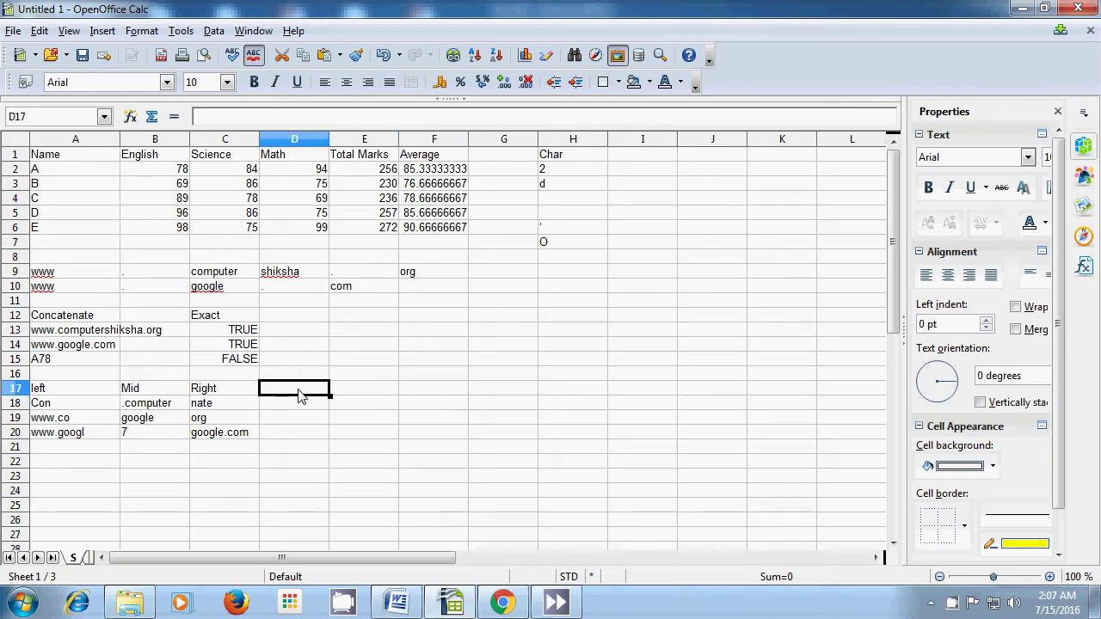
type("Find")
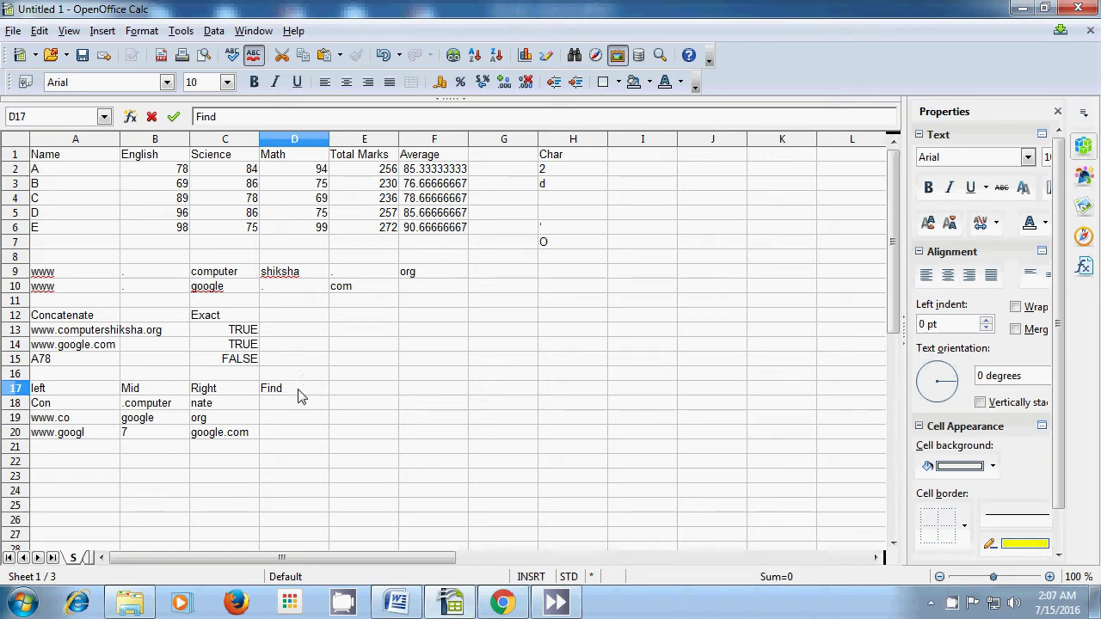
left_click(299, 406)
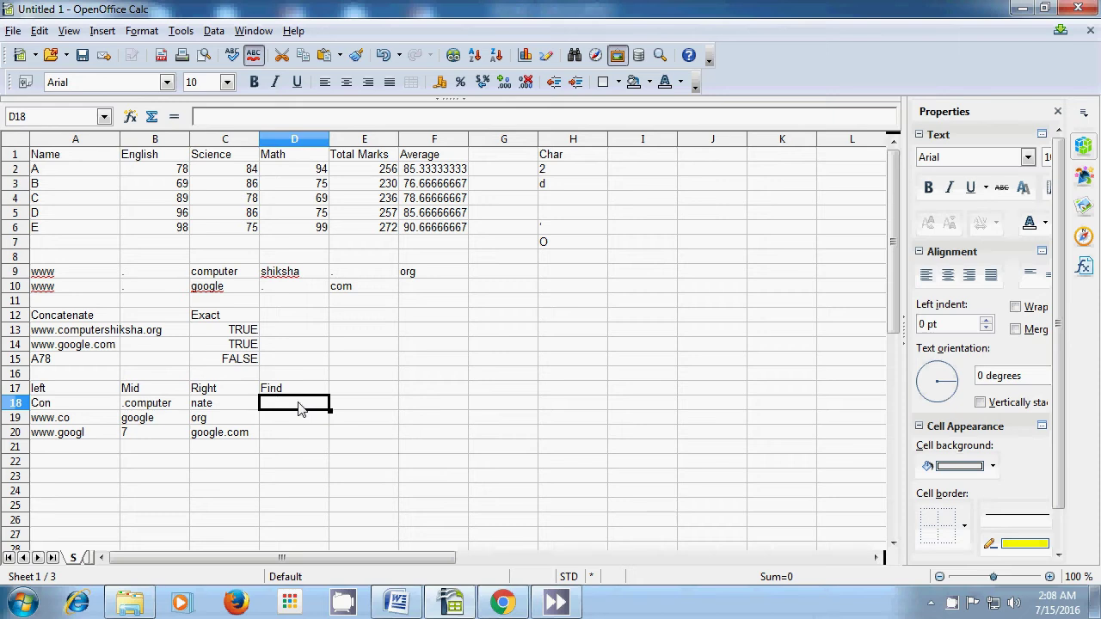
type("=")
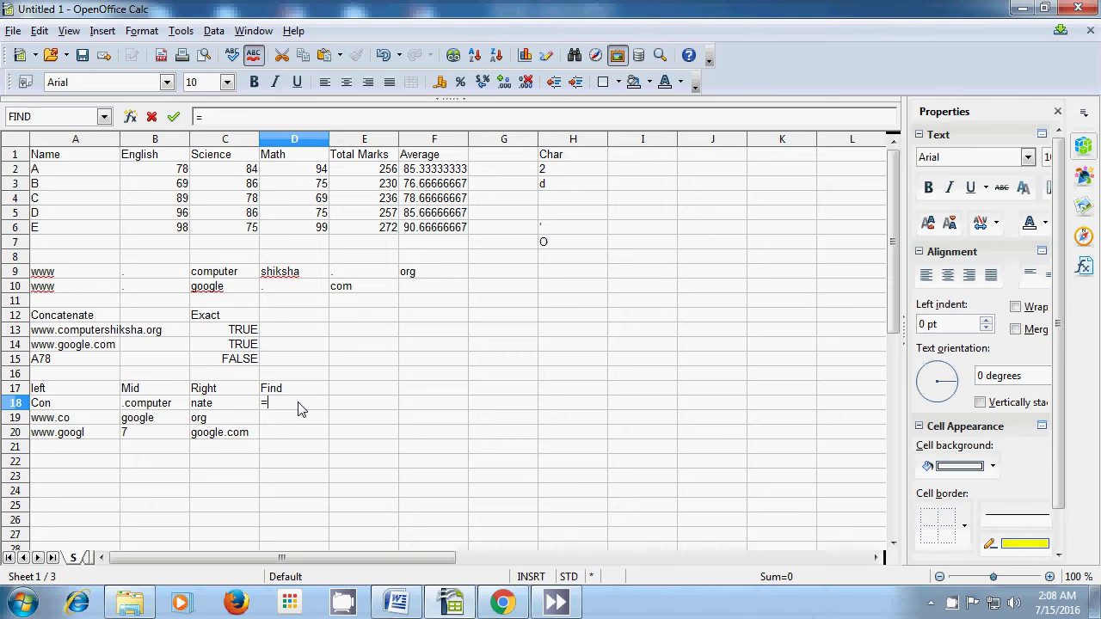
type("find")
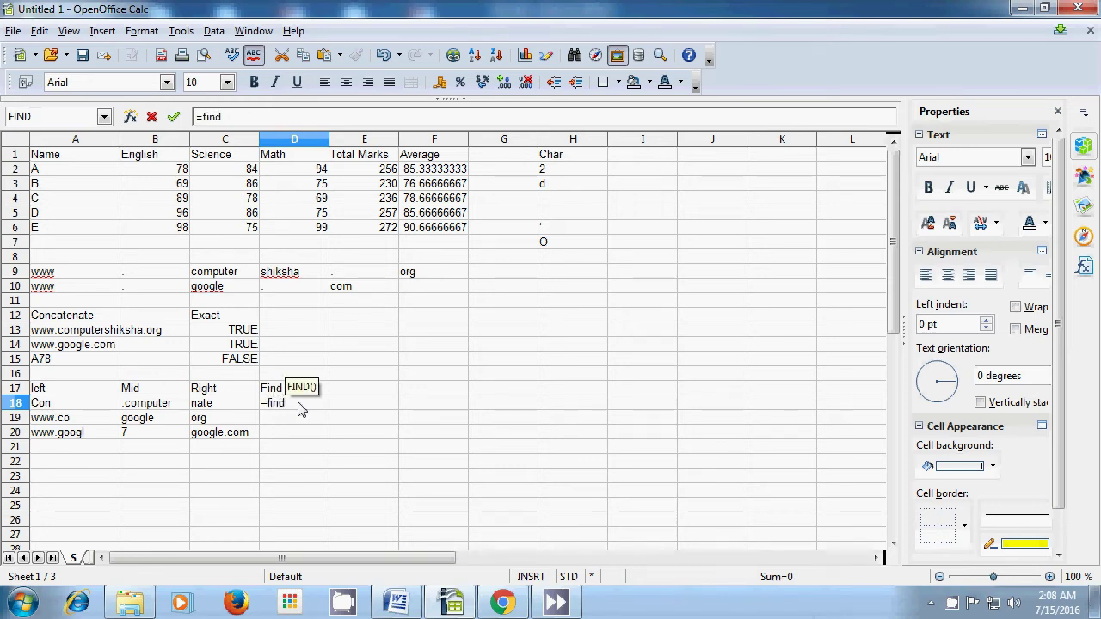
type("(")
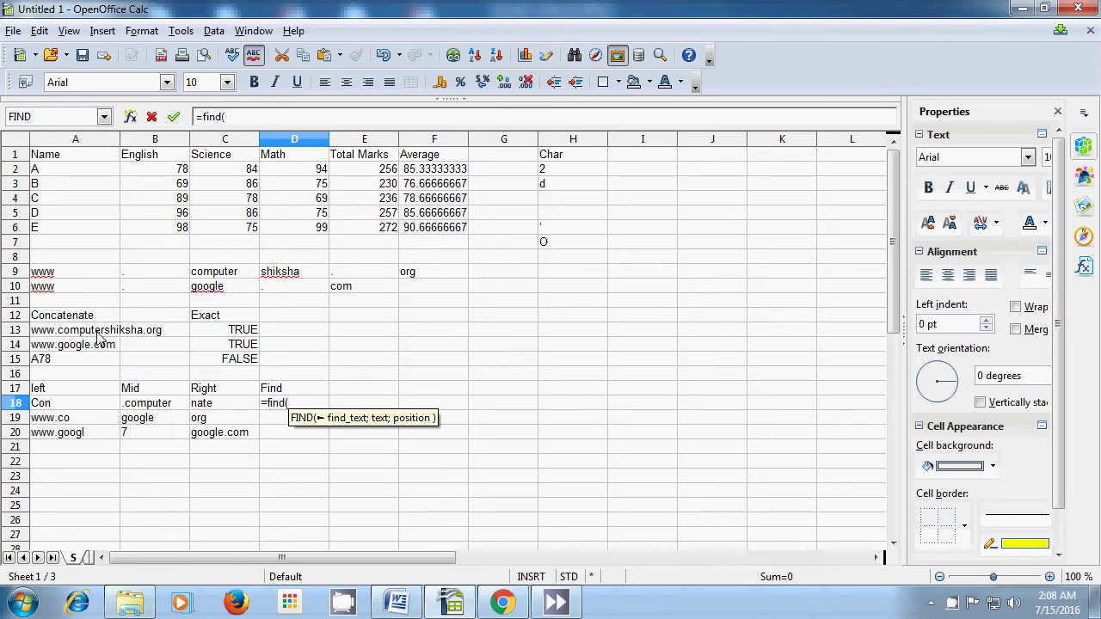
type("\"c")
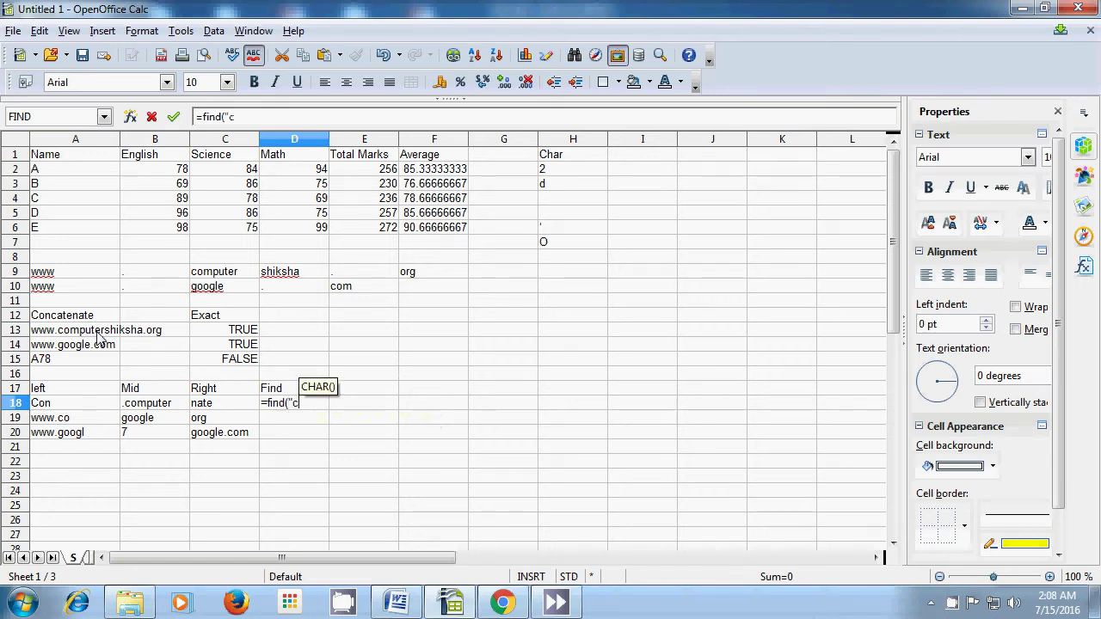
type("omput")
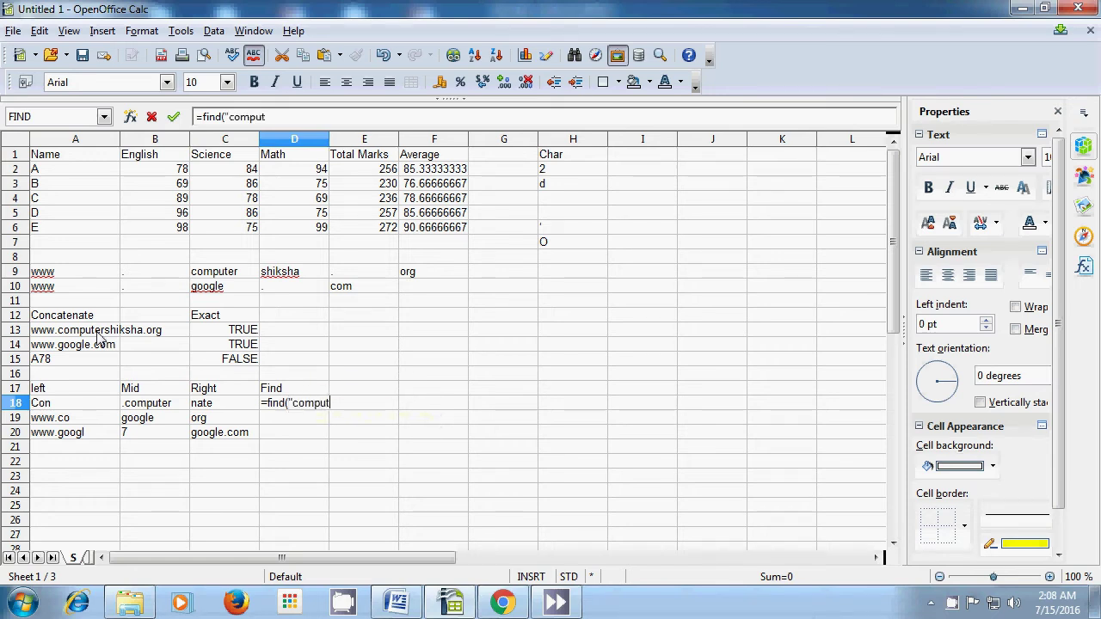
type("er\"")
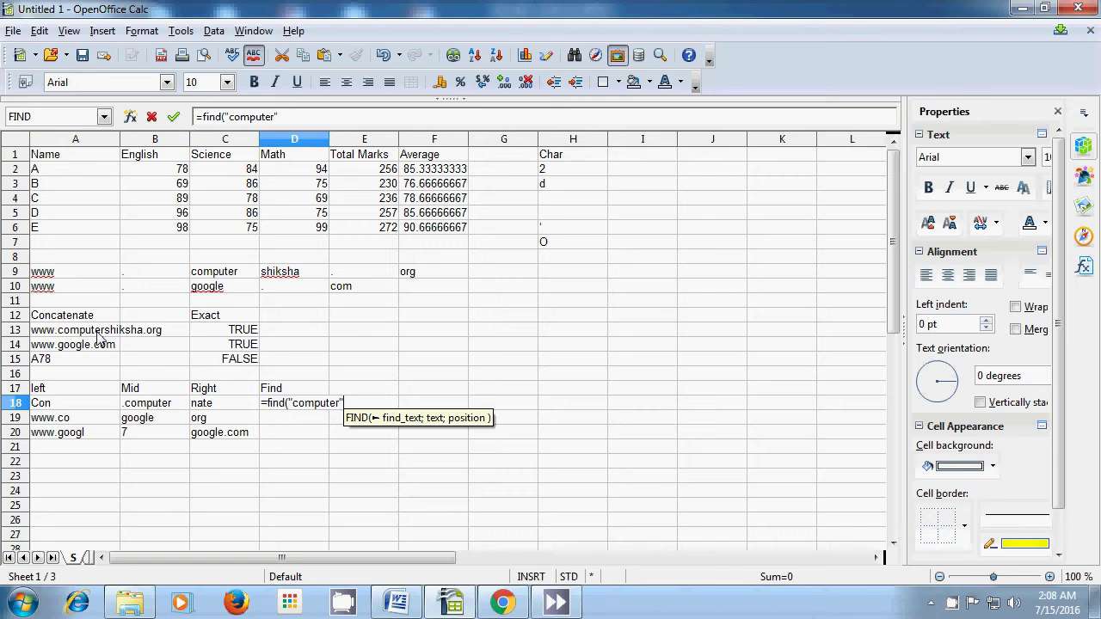
type(";")
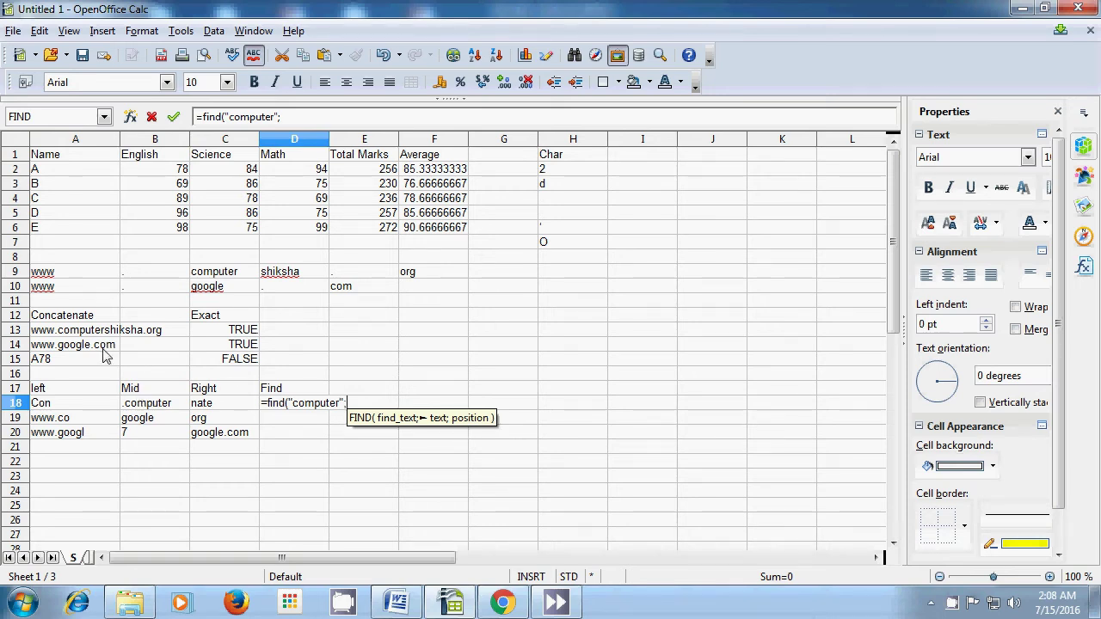
left_click(80, 333)
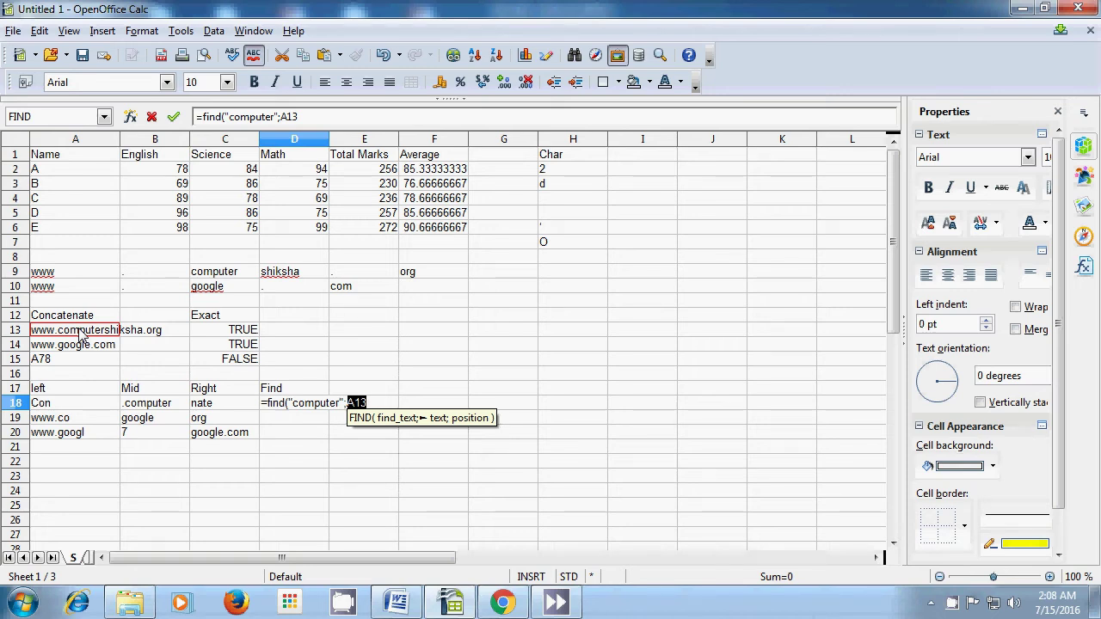
type(")")
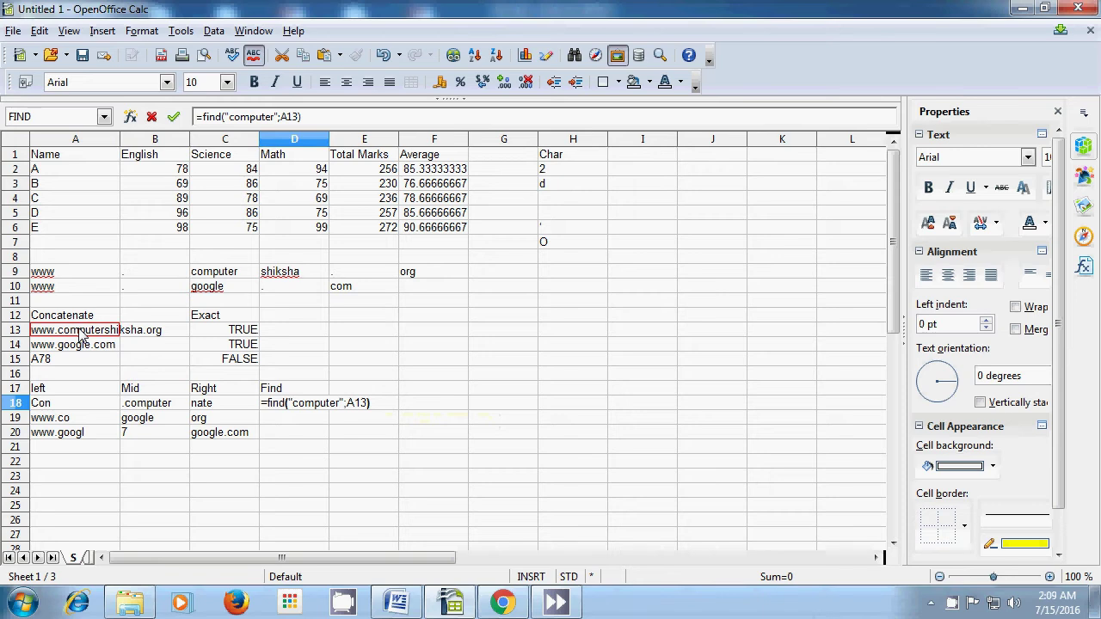
key("Return")
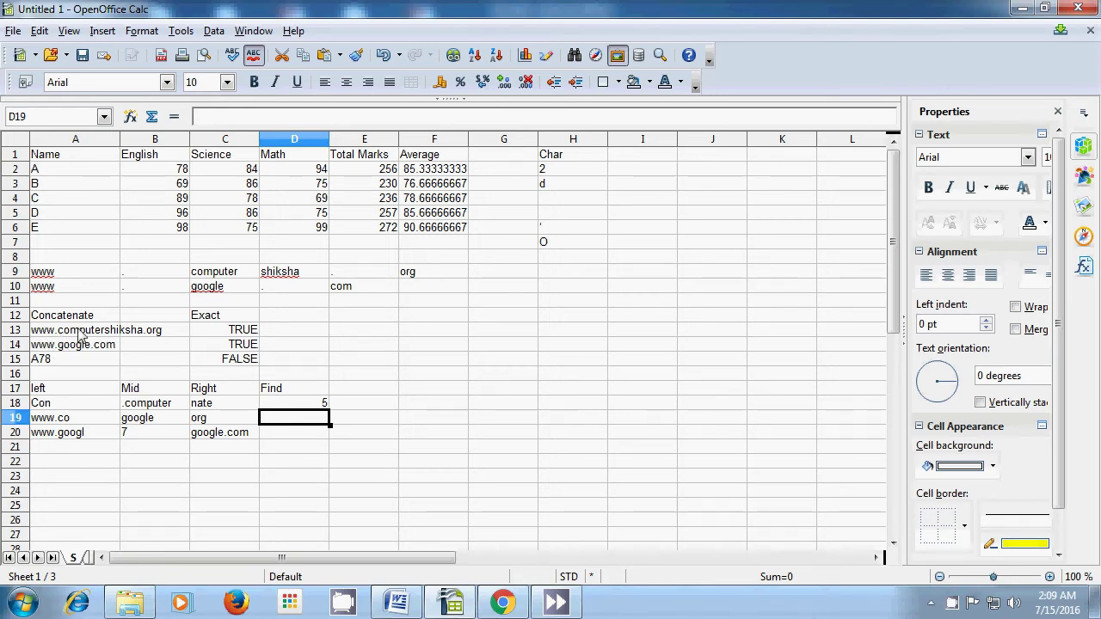
Find the position of com within the text of cell A14 using =find("com";A14) in cell D19.
double_click(286, 420)
type("=")
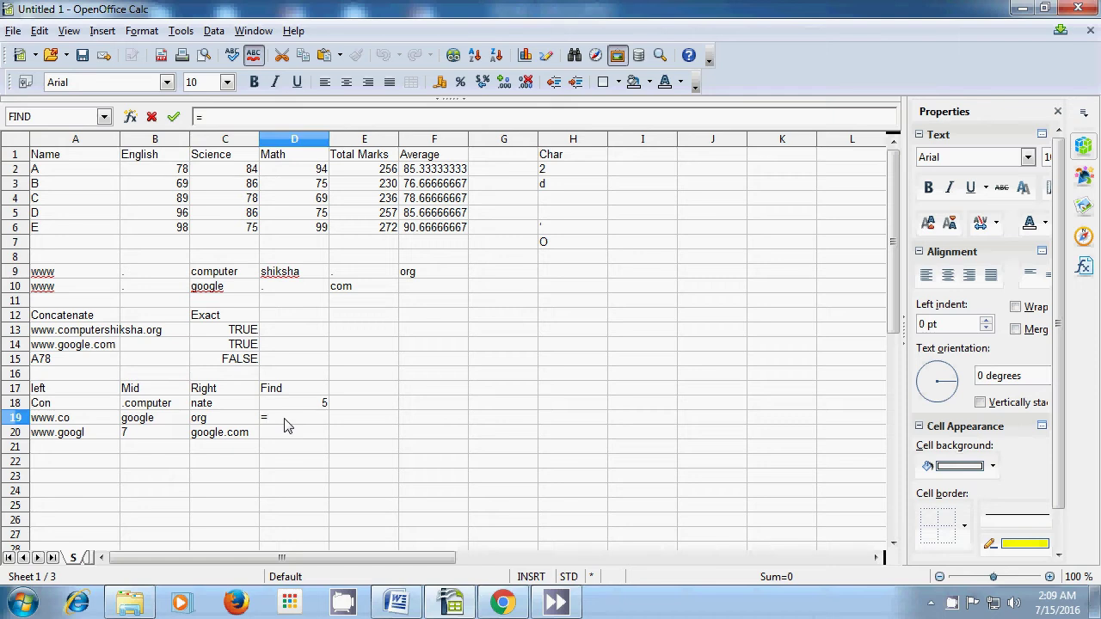
type("find(")
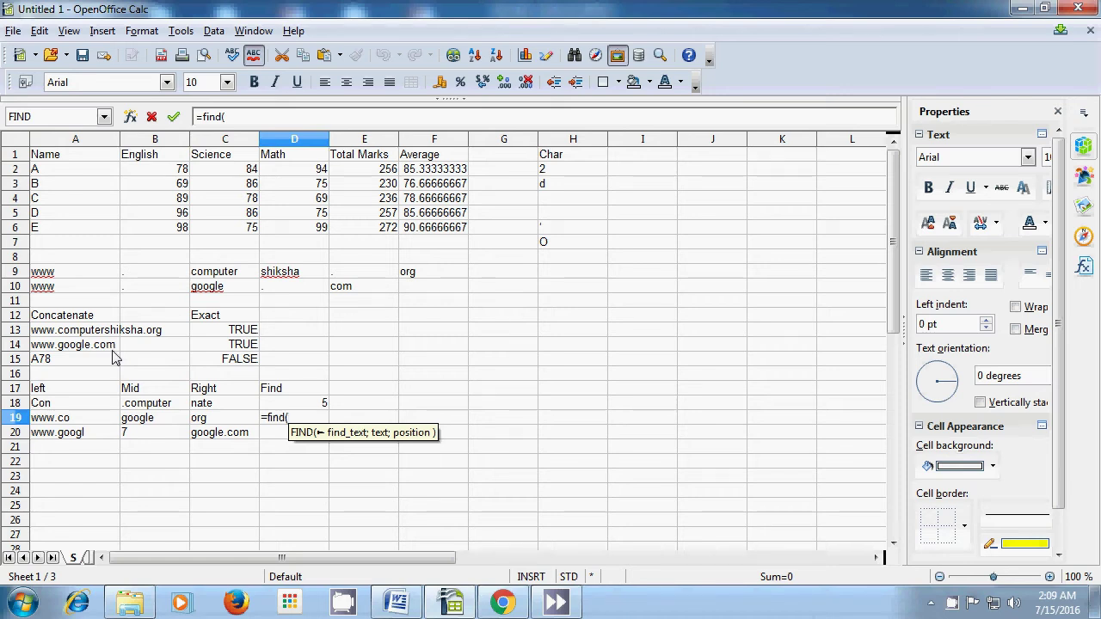
type("\"com")
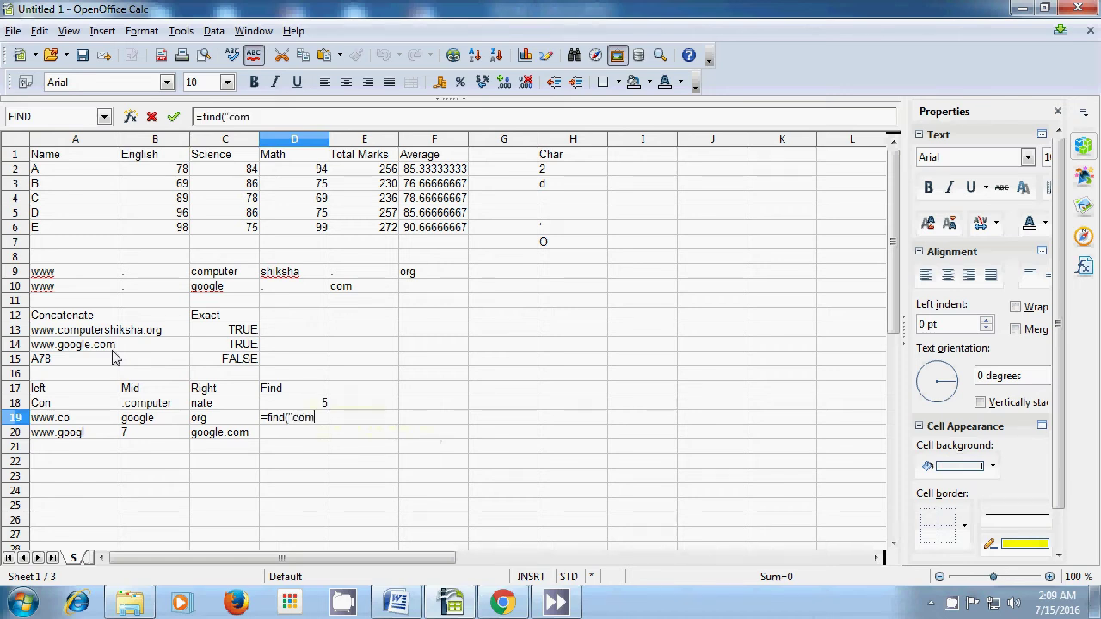
type("\"")
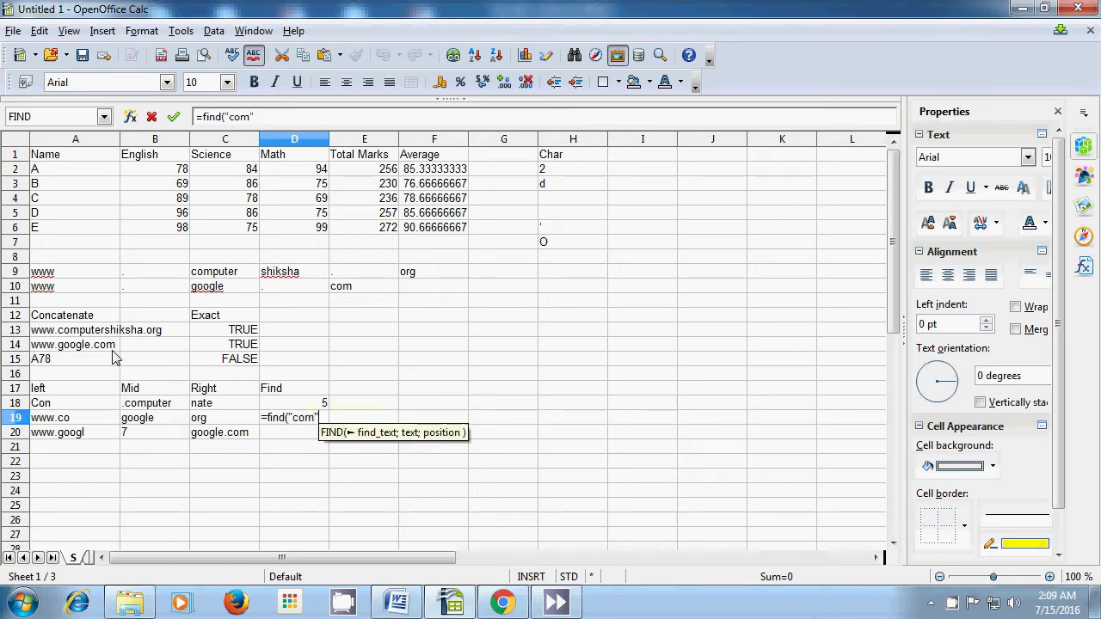
type(";")
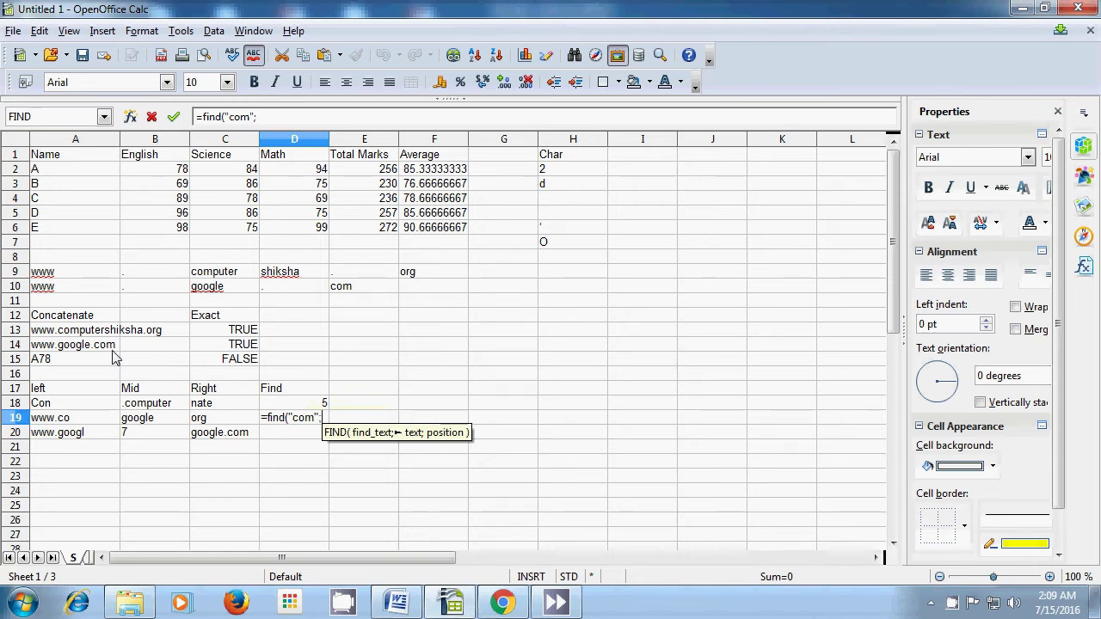
left_click(78, 348)
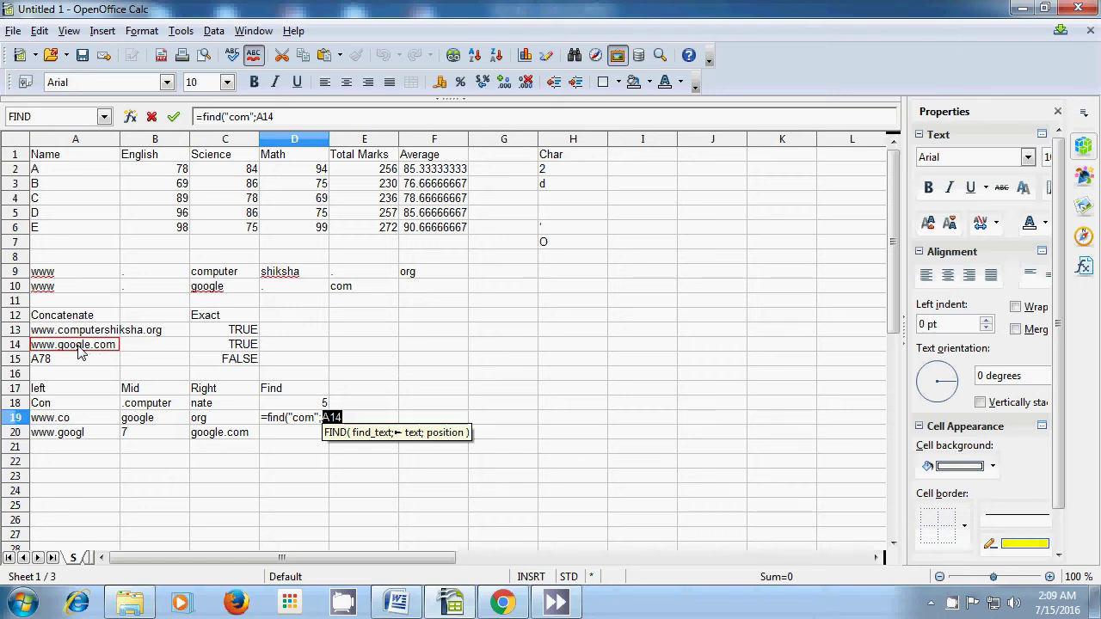
type(")")
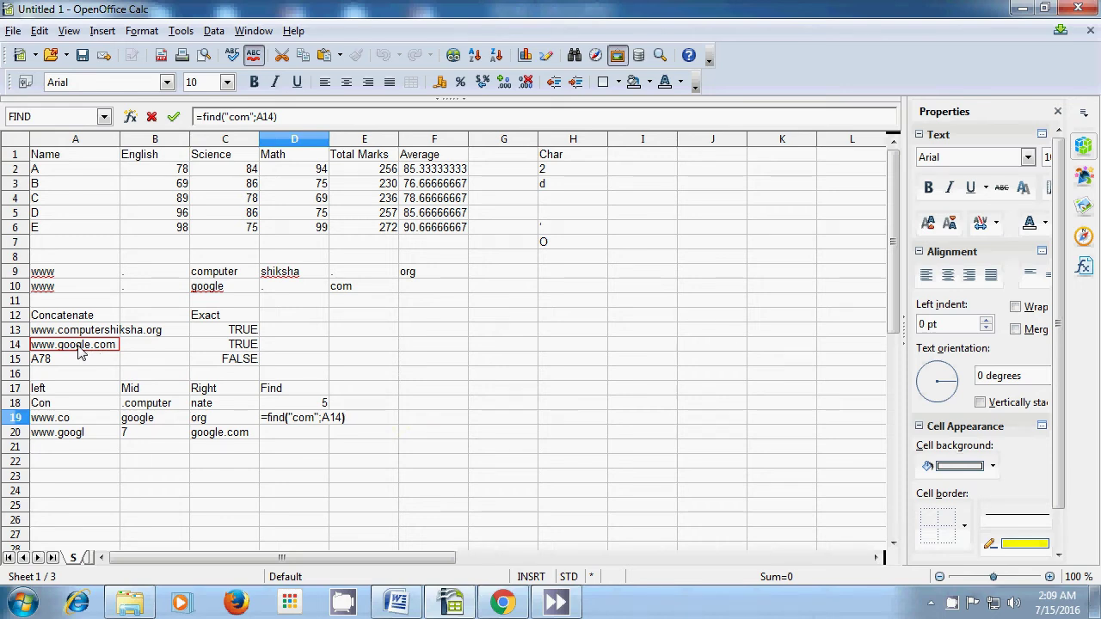
key("Return")
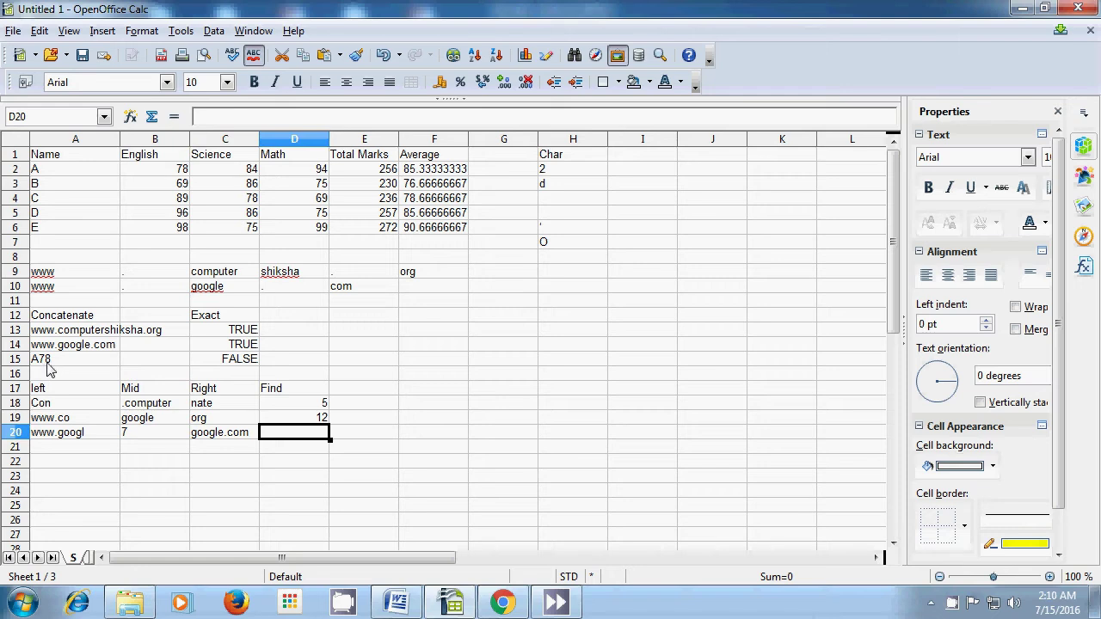
Find the position of the digit 8 within the text of cell A15 using =find("8";A15) in cell D20.
type("=")
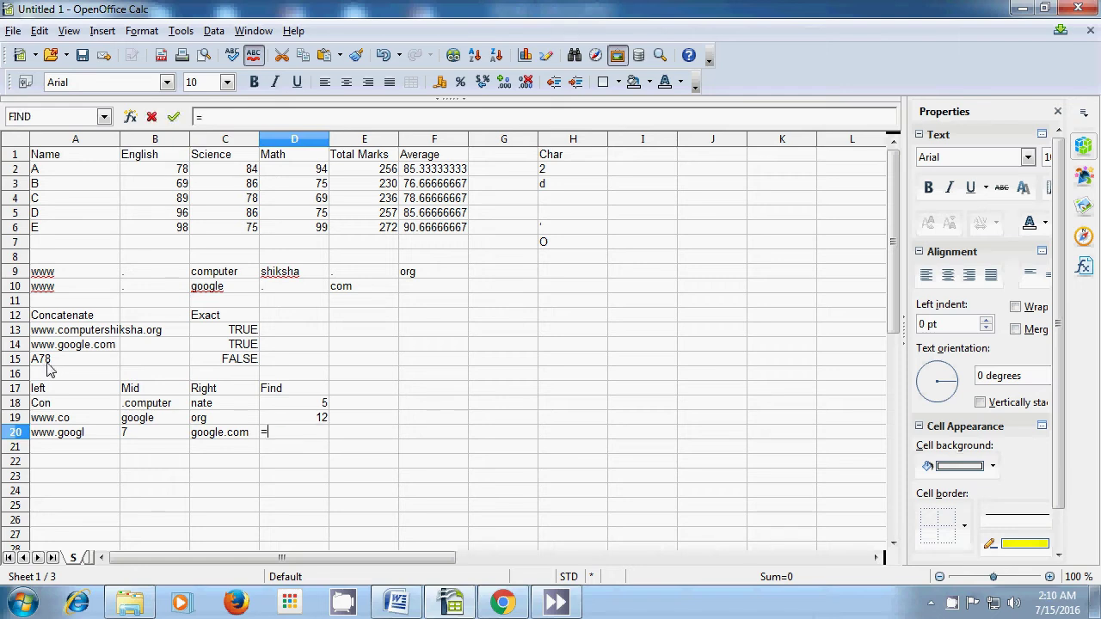
type("find")
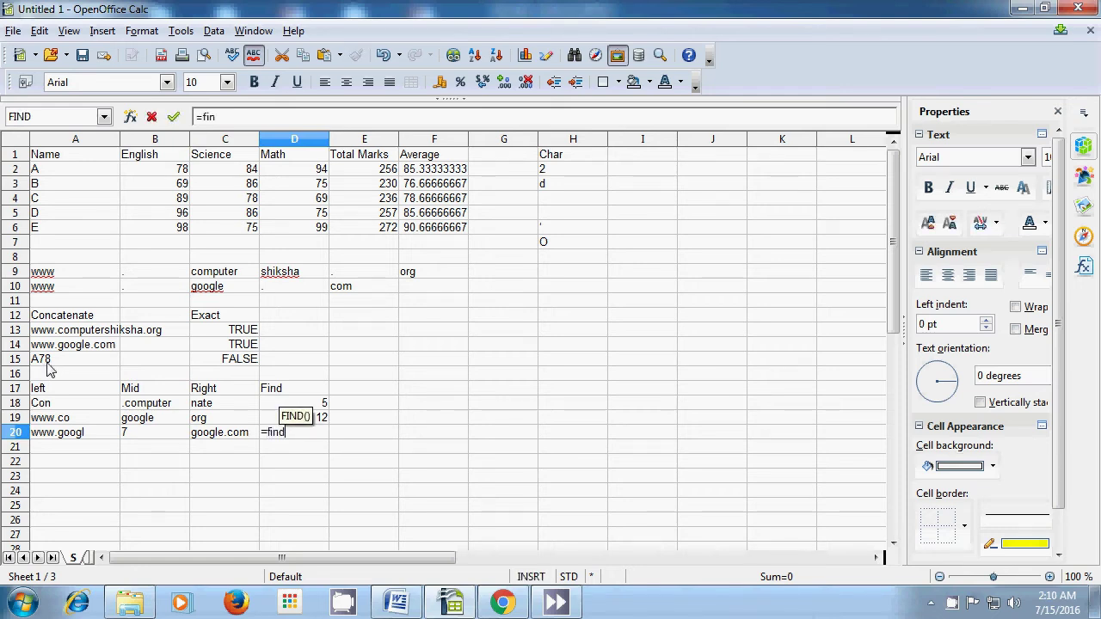
type("(")
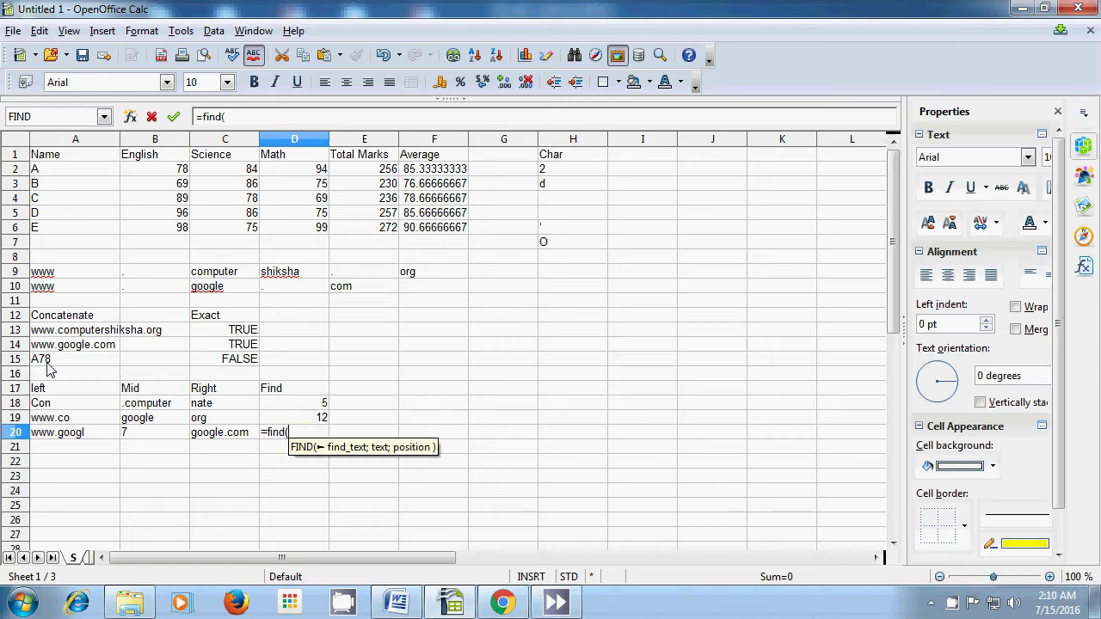
type("\"8\"")
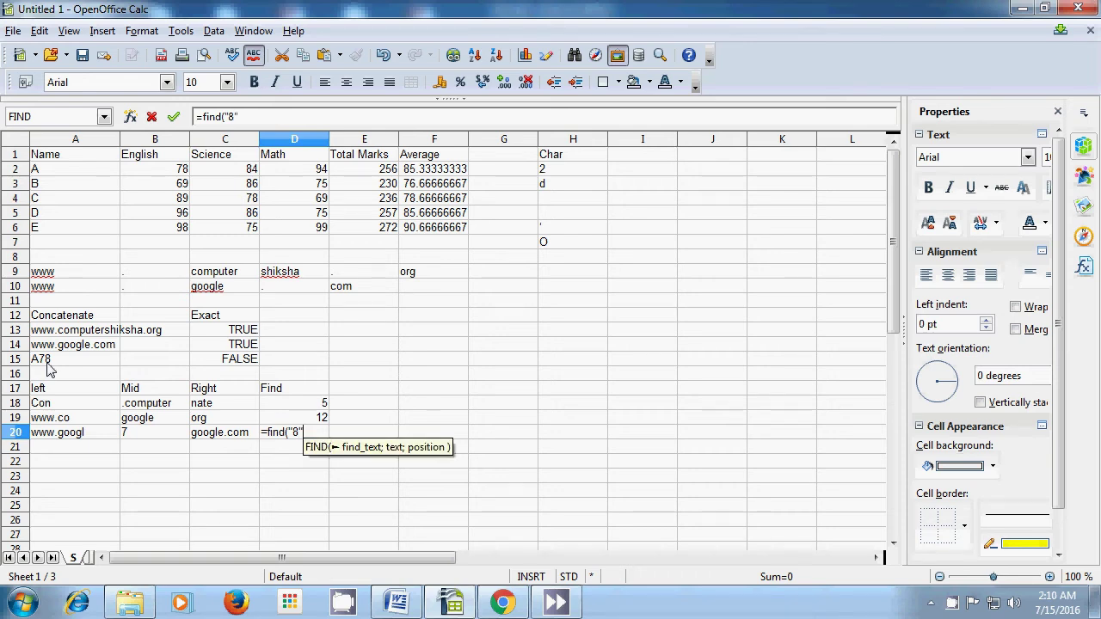
type(";")
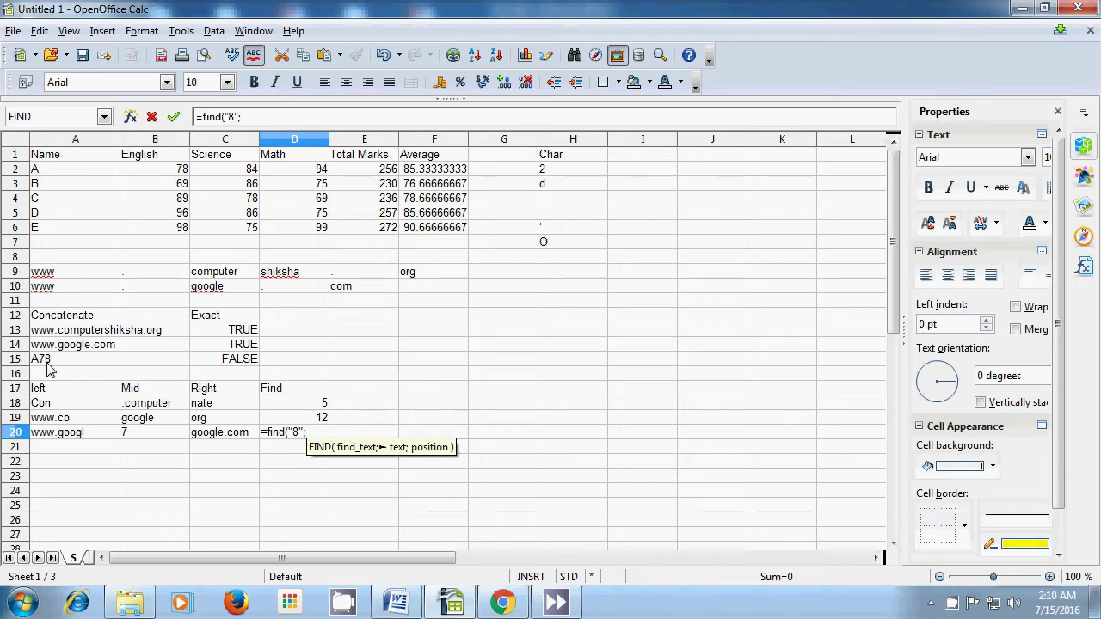
left_click(49, 362)
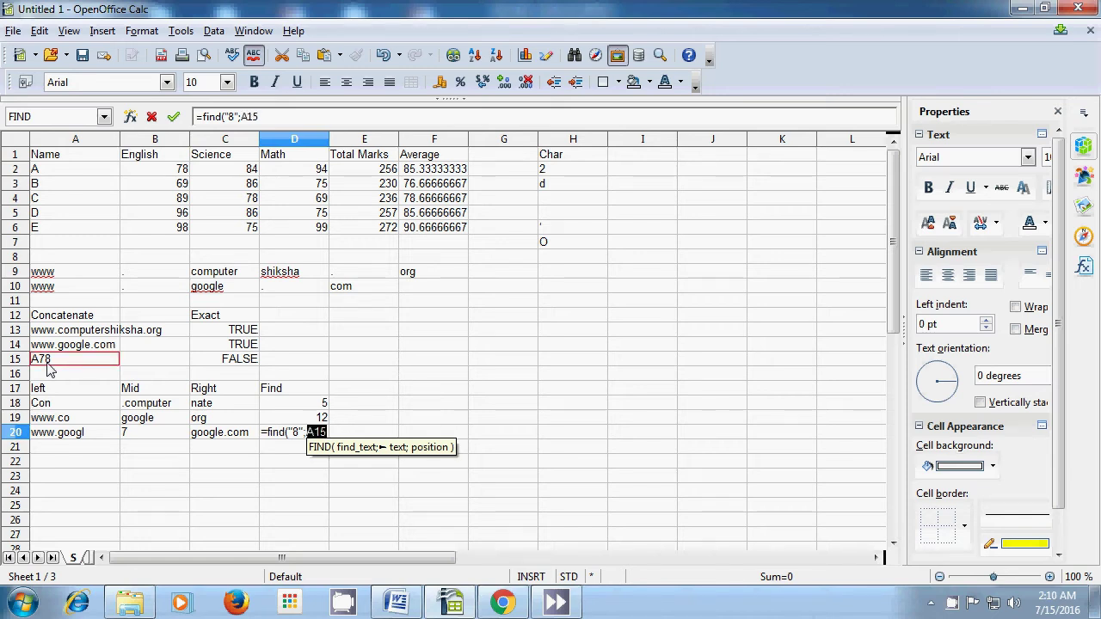
type(")")
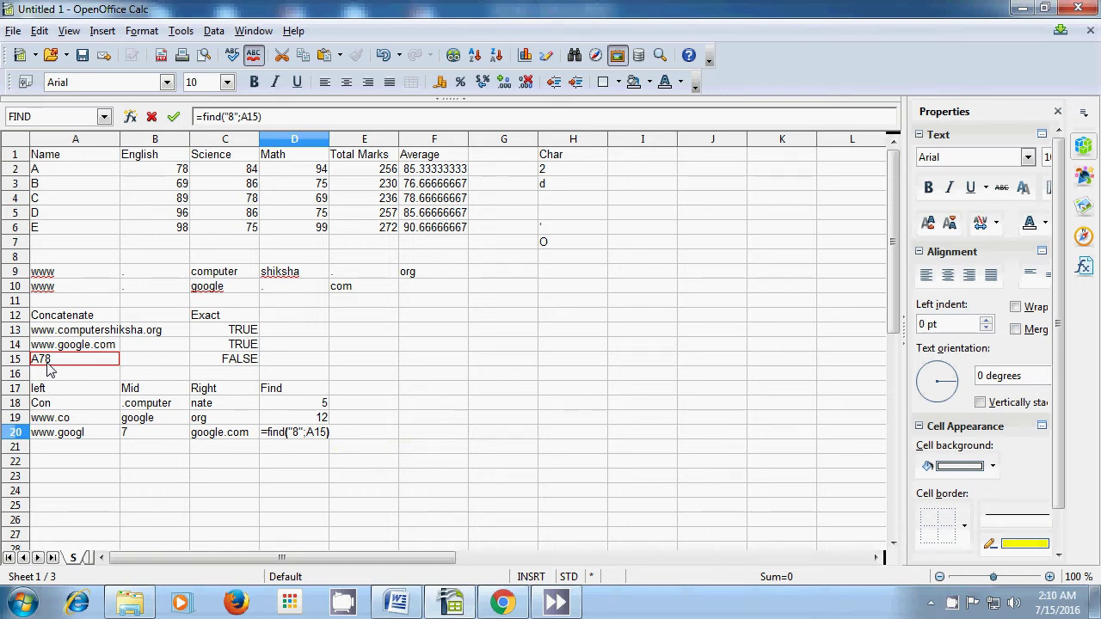
key("Return")
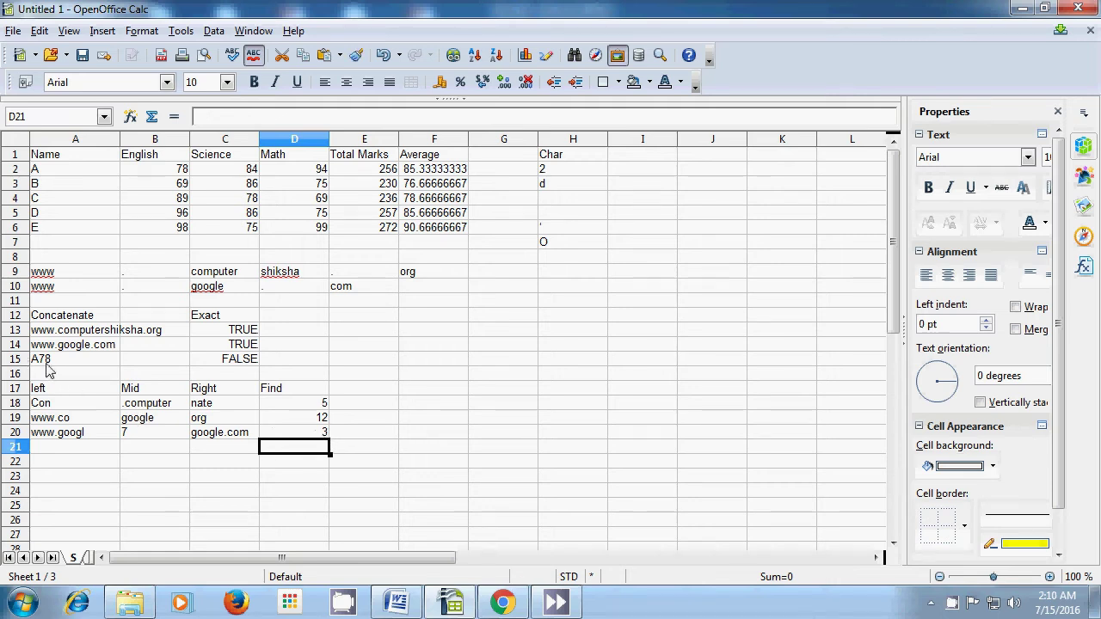
left_click(390, 435)
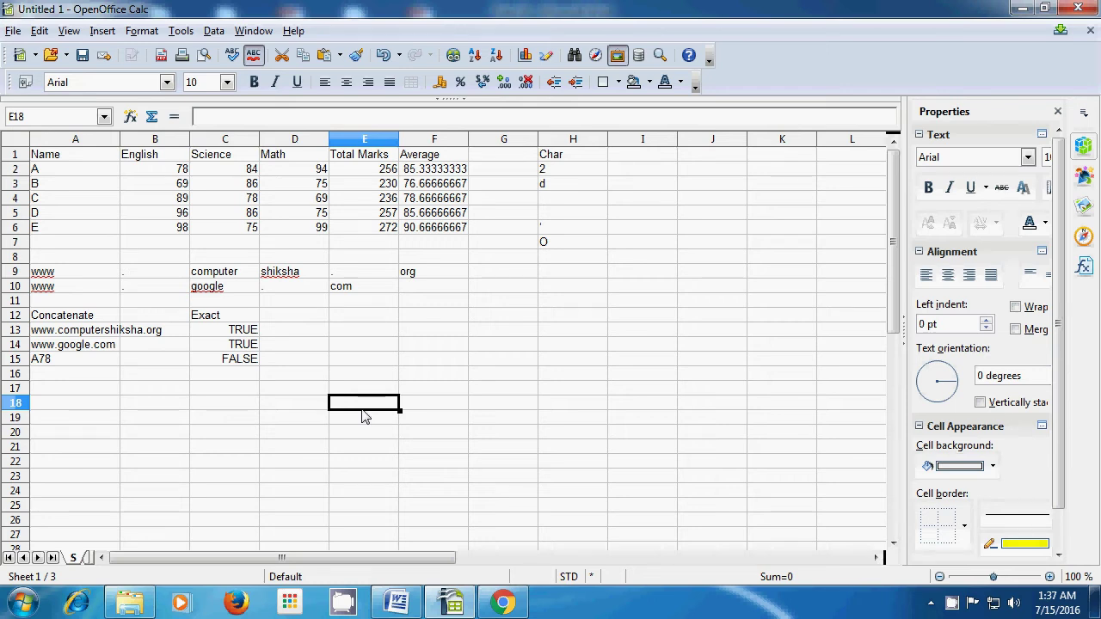
Add the heading left in cell A17 and extract the first three characters of A12 with =left(A12;3) in cell A18.
left_click(70, 392)
type("left")
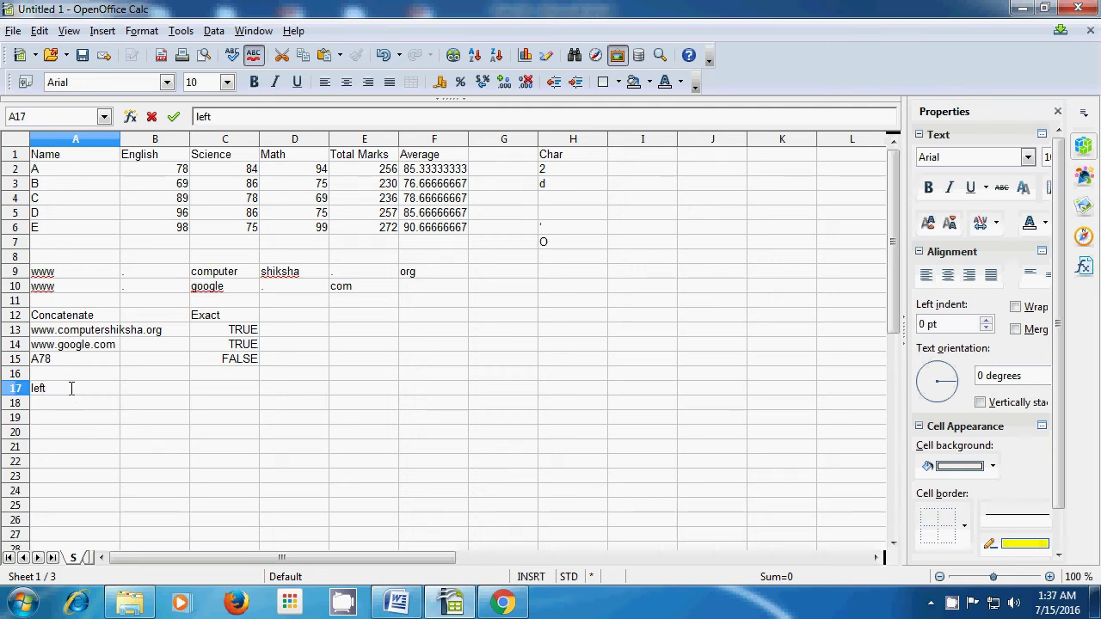
left_click(74, 408)
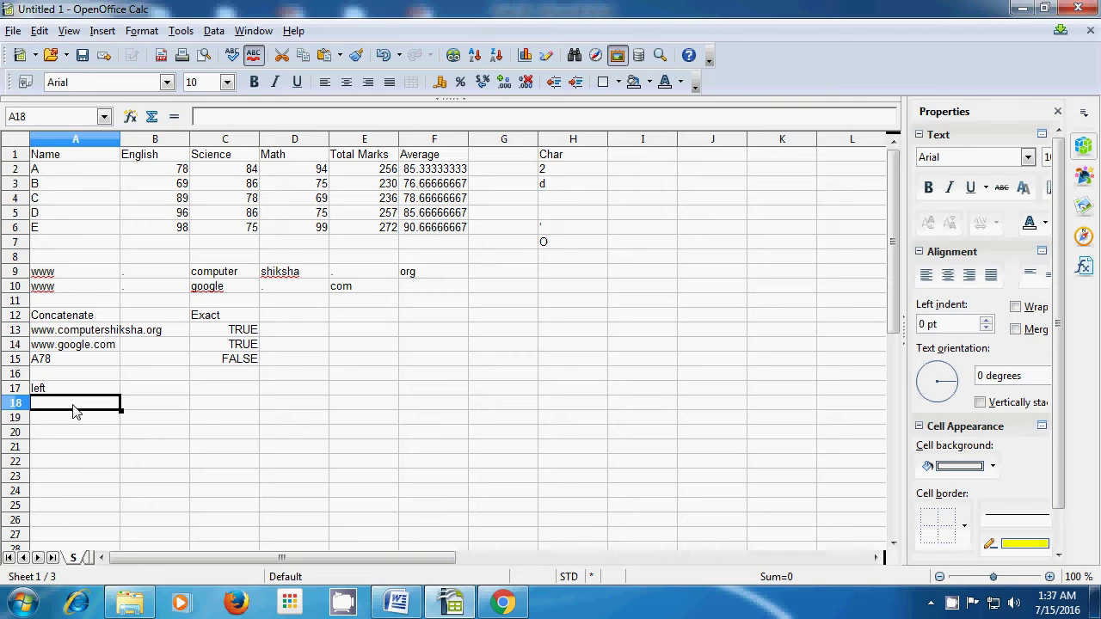
type("=")
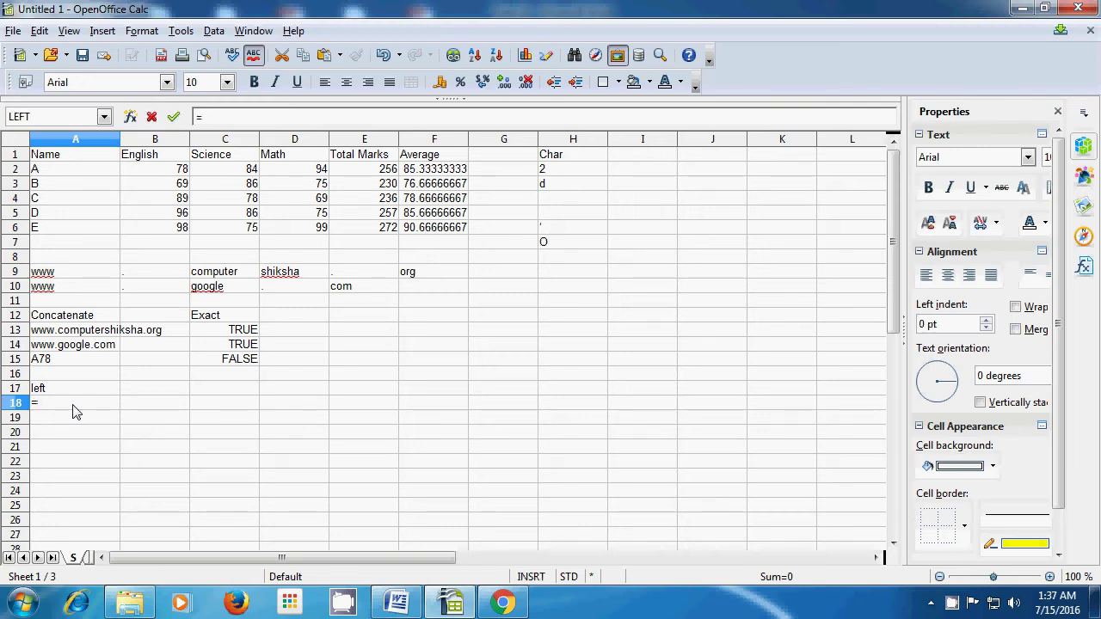
type("left")
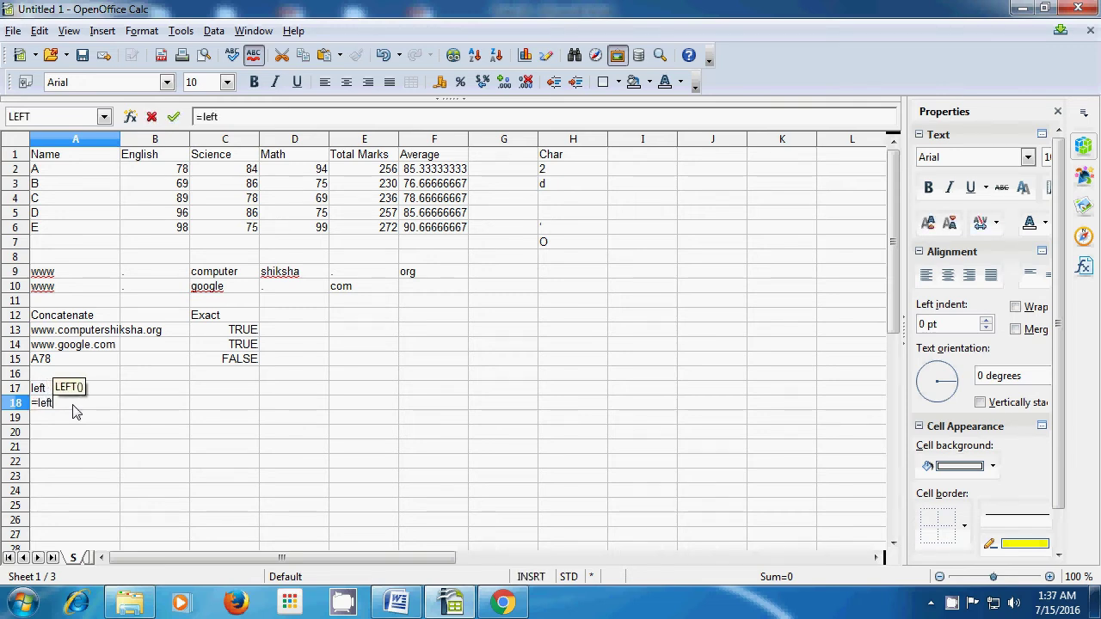
type("(")
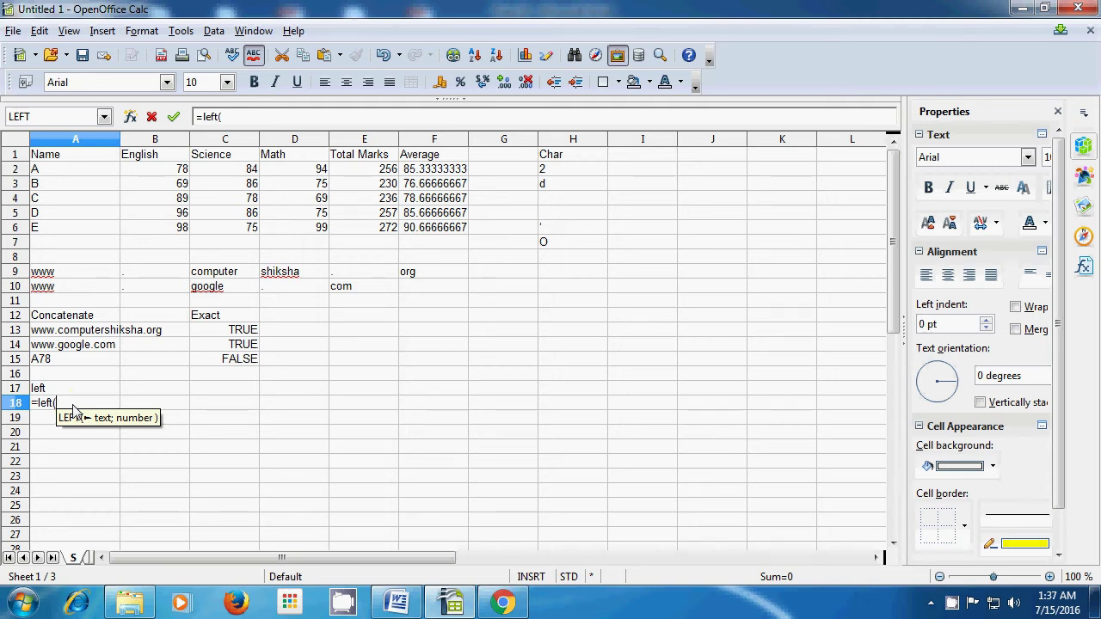
left_click(84, 316)
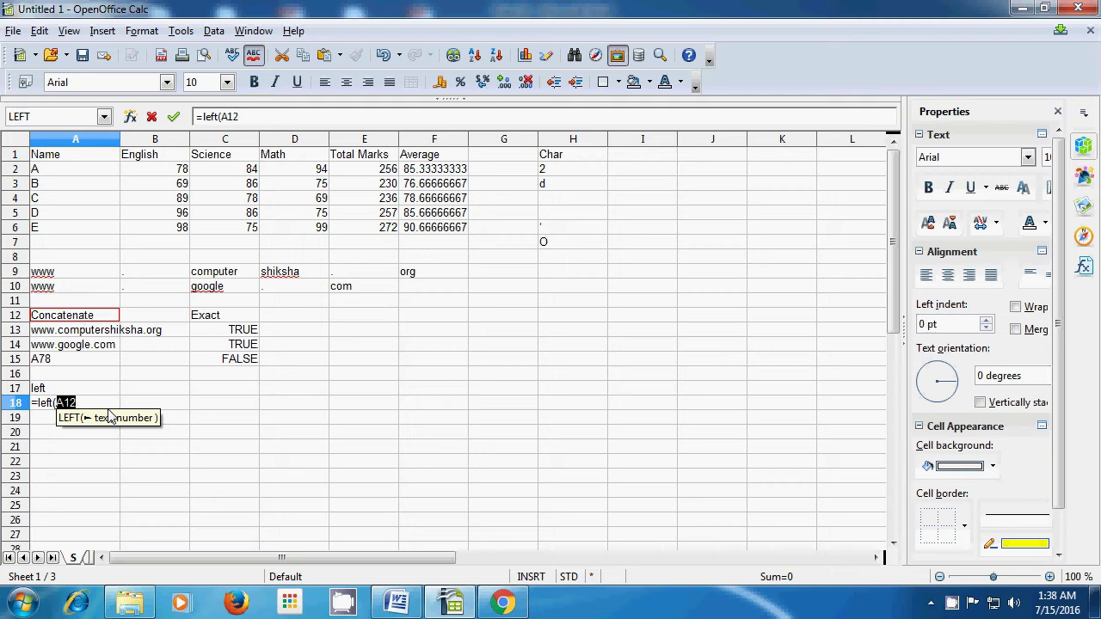
type(";")
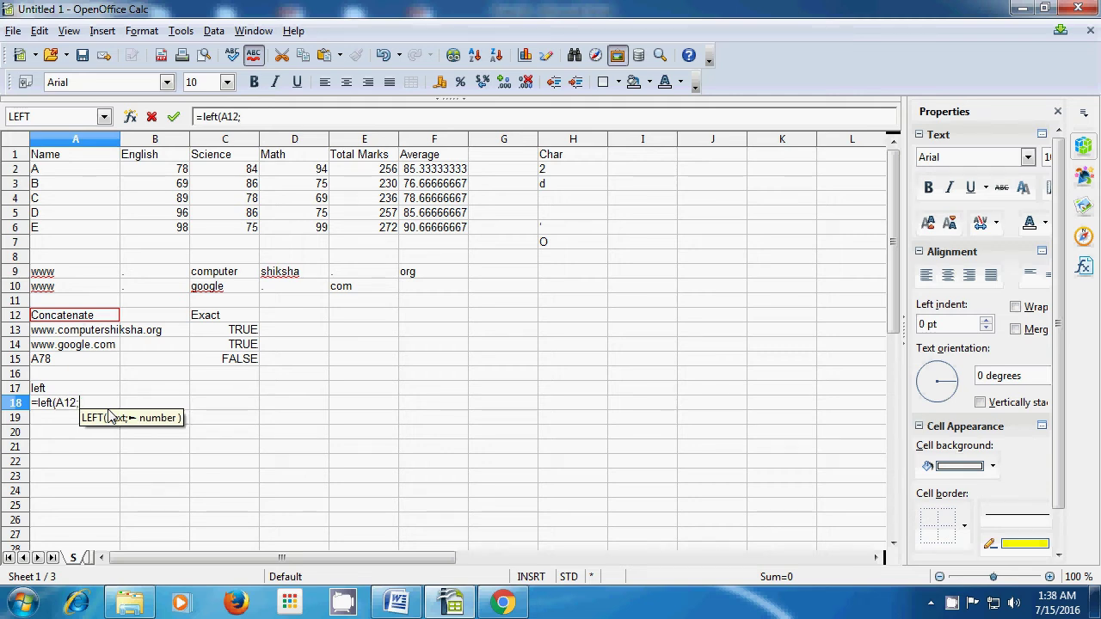
type("3")
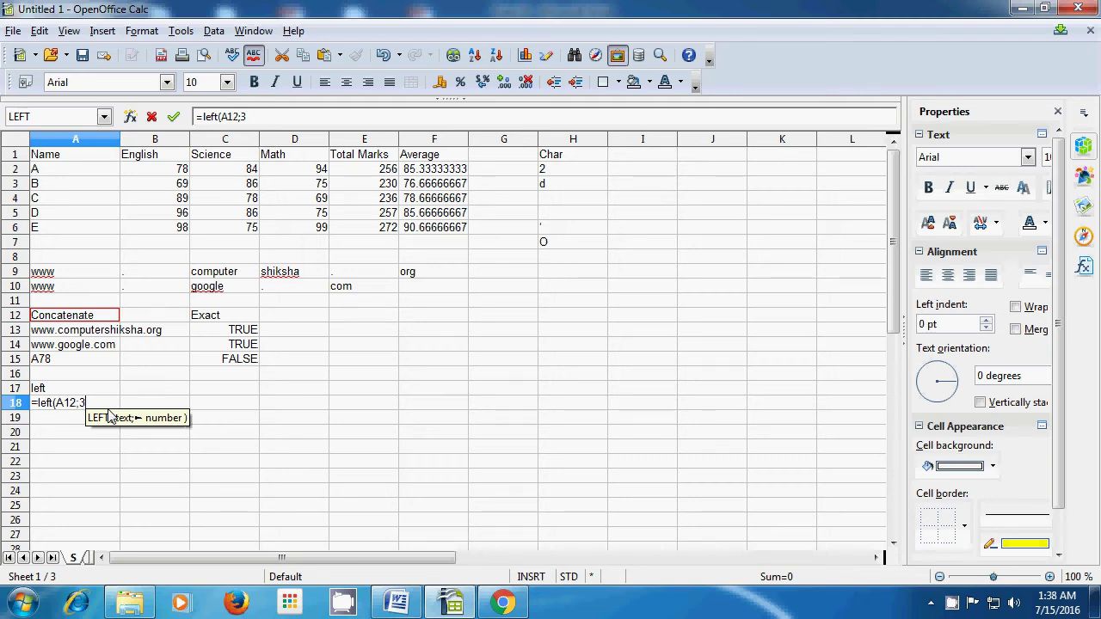
type(")")
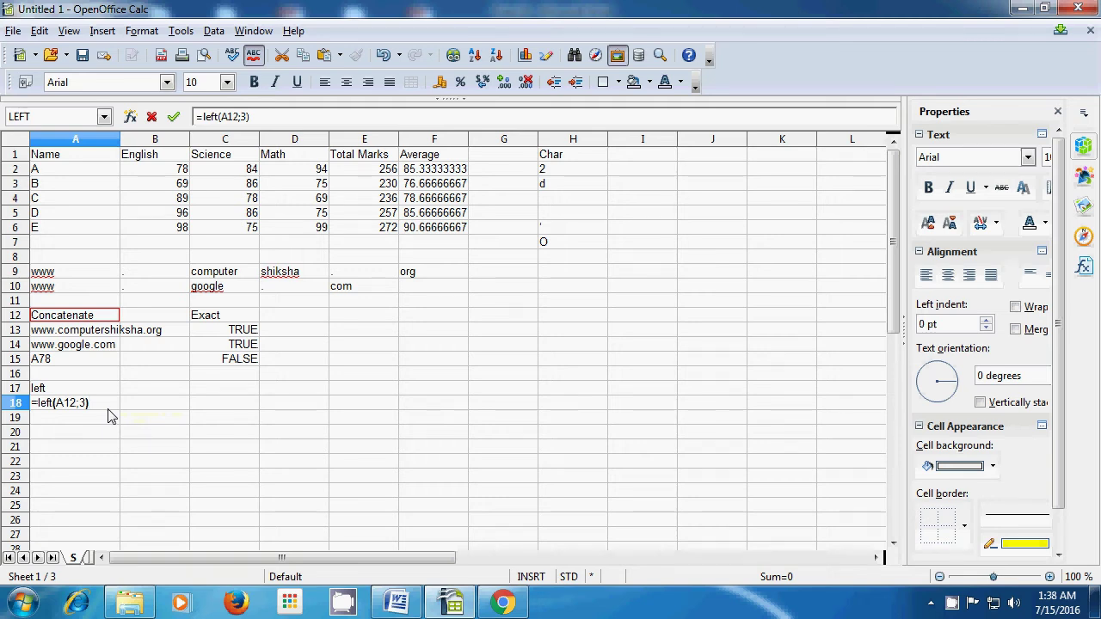
key("Return")
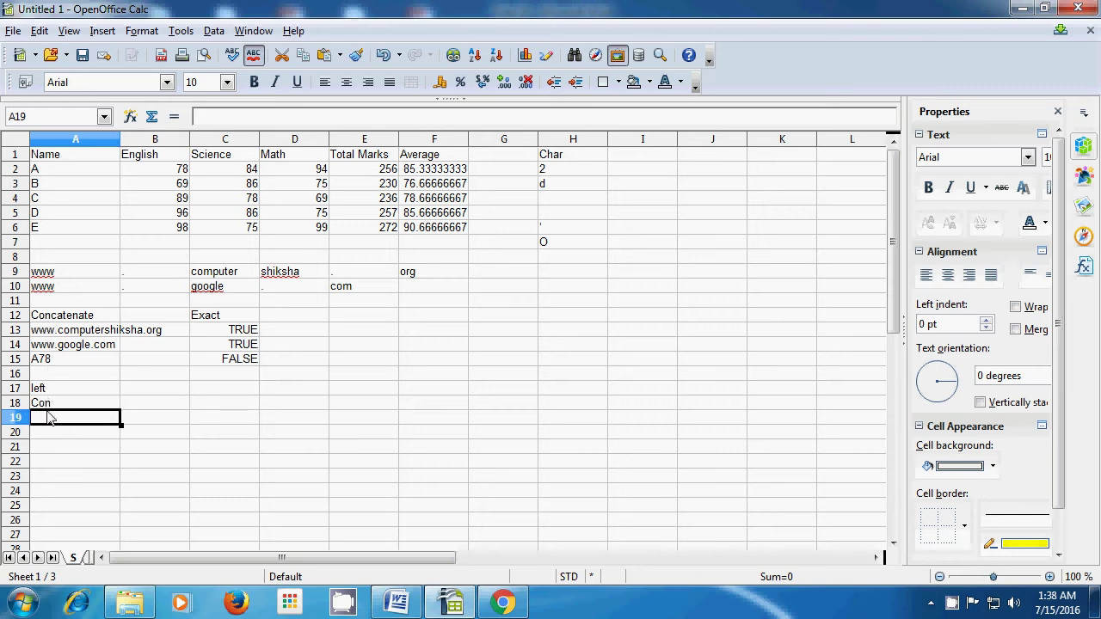
Extract the first six characters of the web address in A13 using =left(A13;6) in cell A19.
type("=")
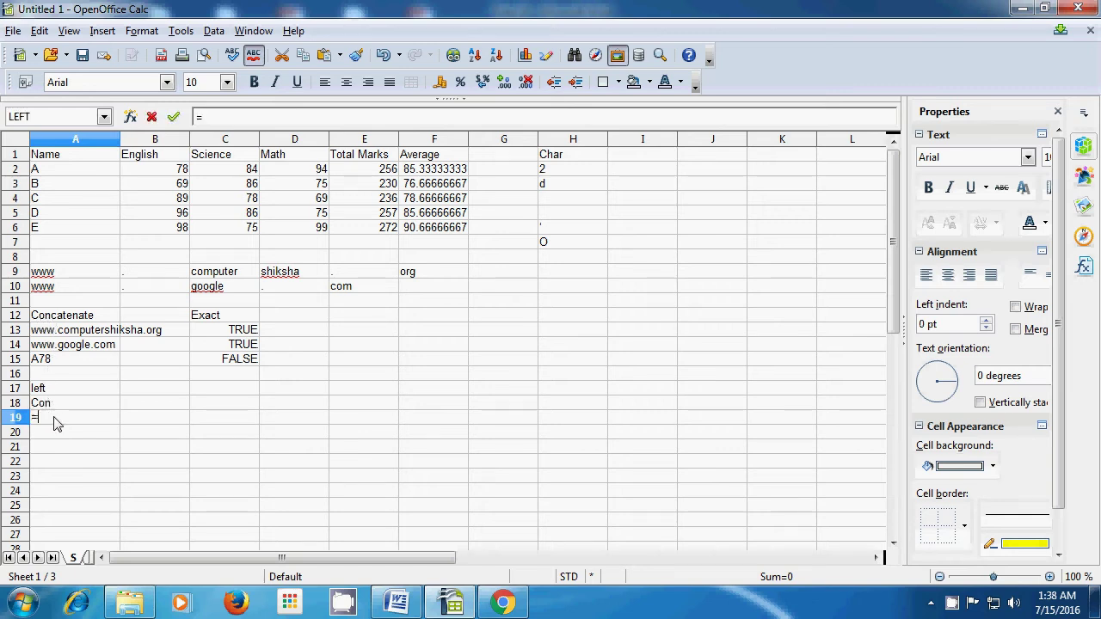
type("left")
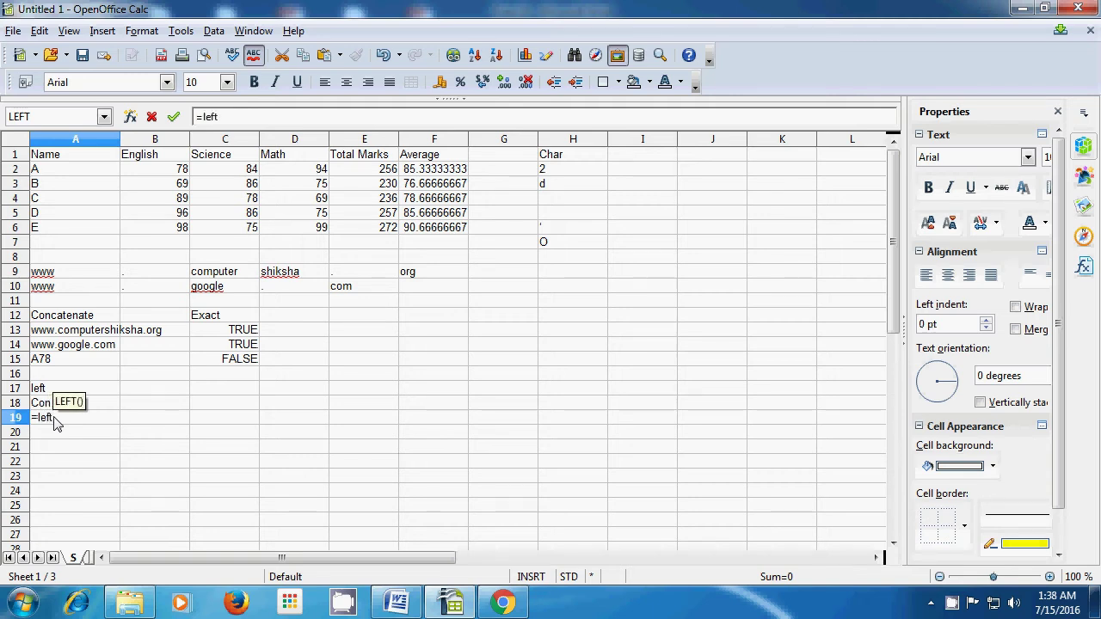
type("(")
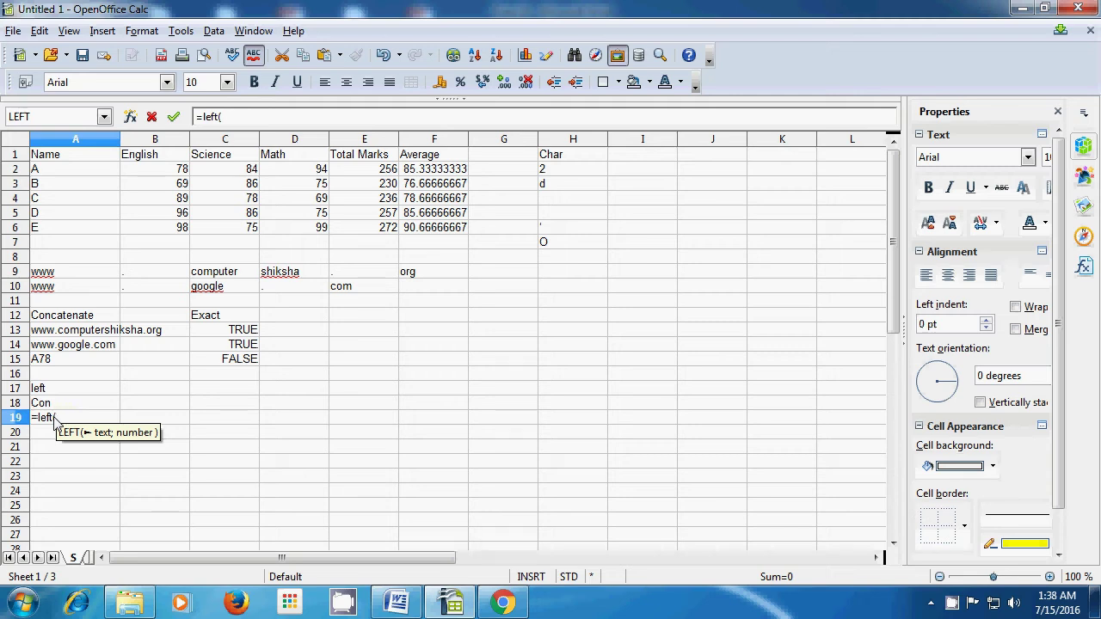
left_click(79, 332)
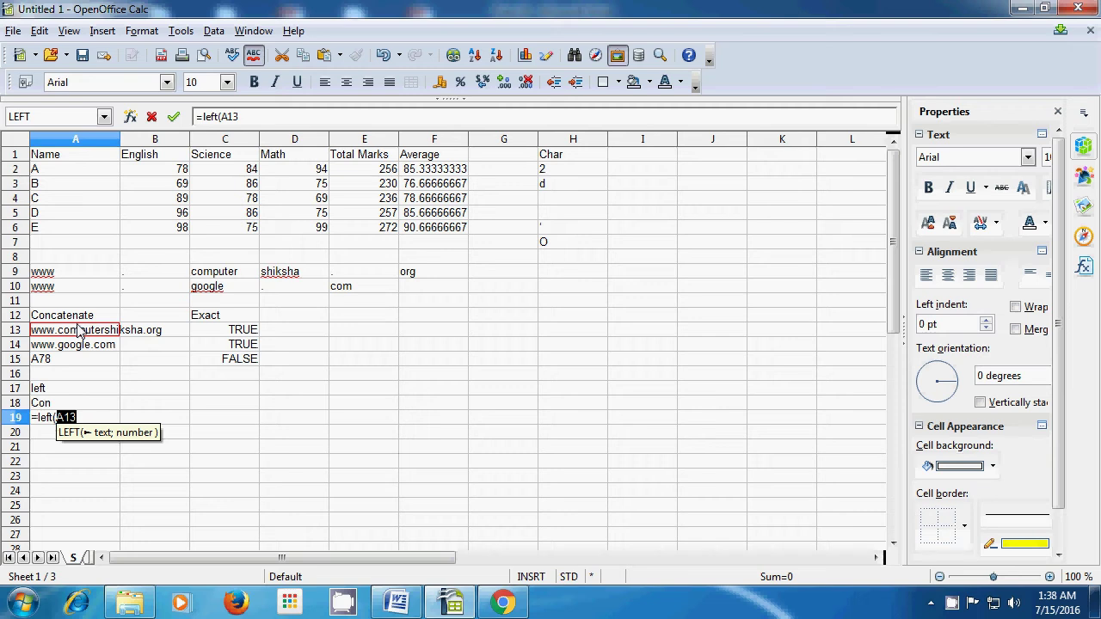
type(";")
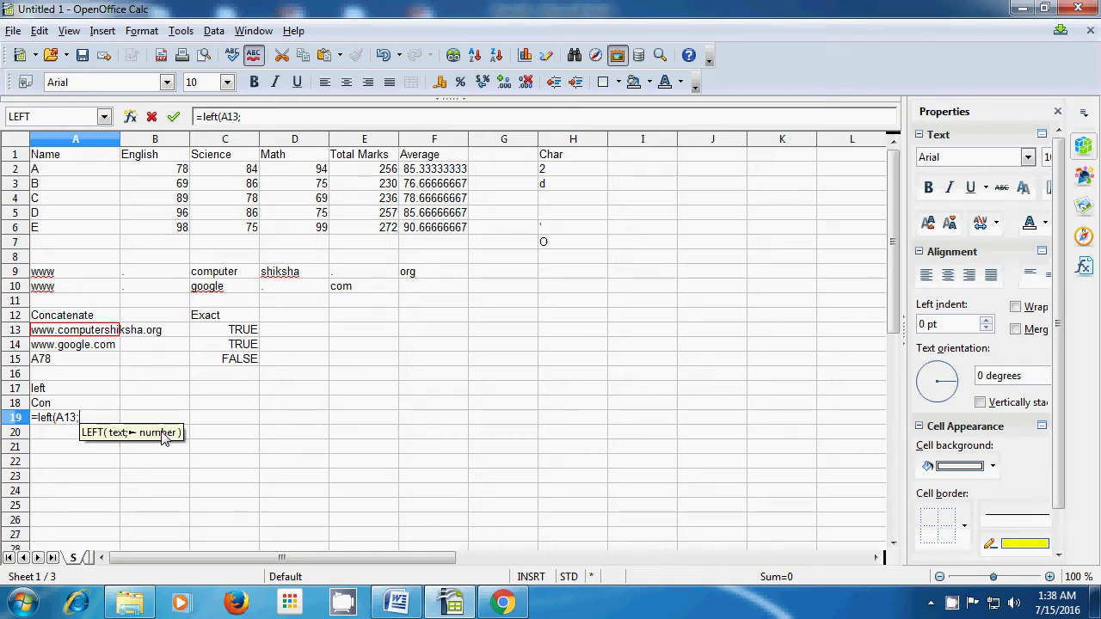
type("6")
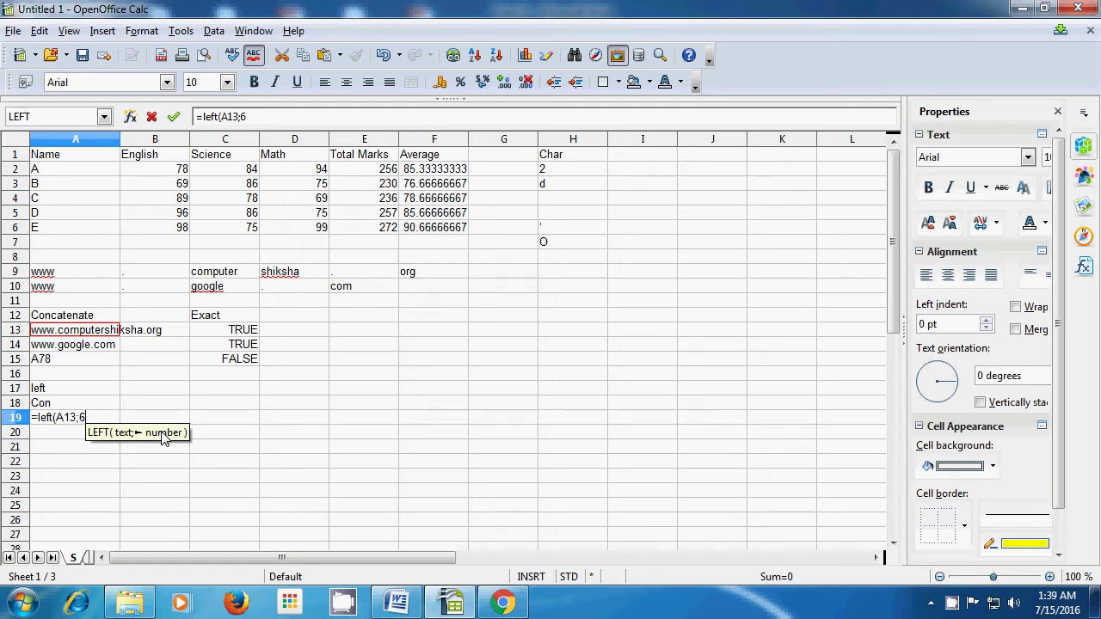
type(")")
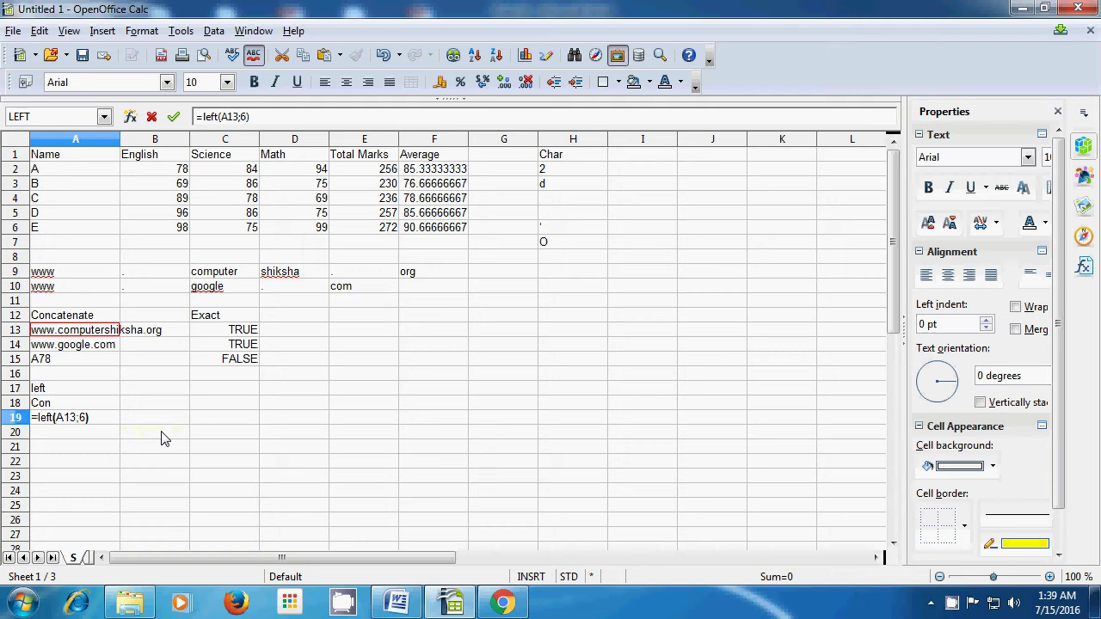
key("Return")
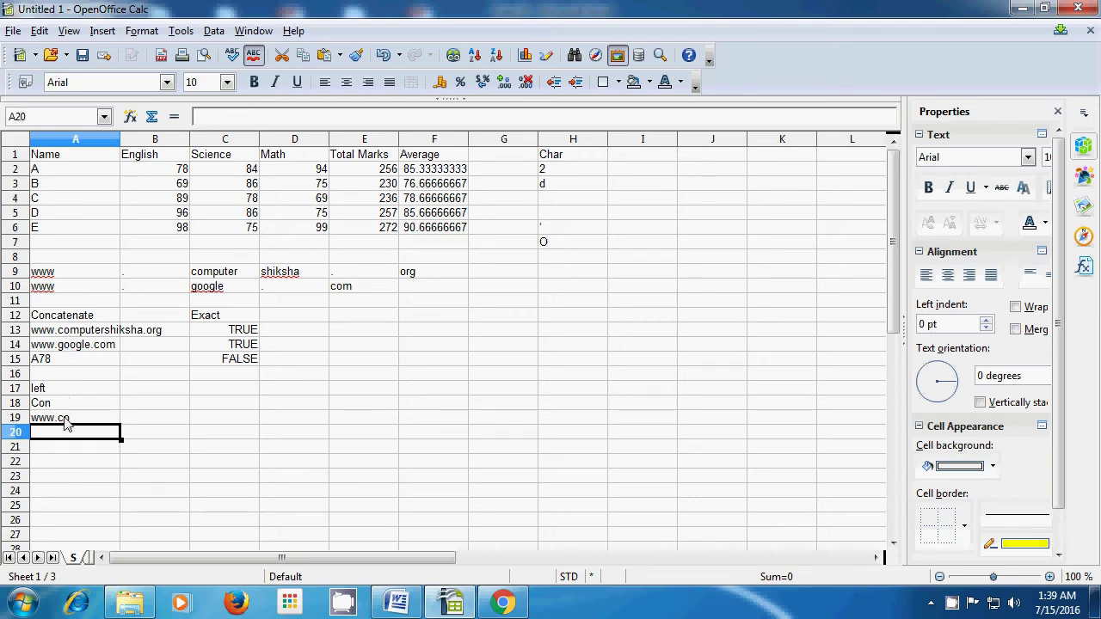
Extract the first nine characters of the web address in A14 using =left(A14;9) in cell A20.
type("=")
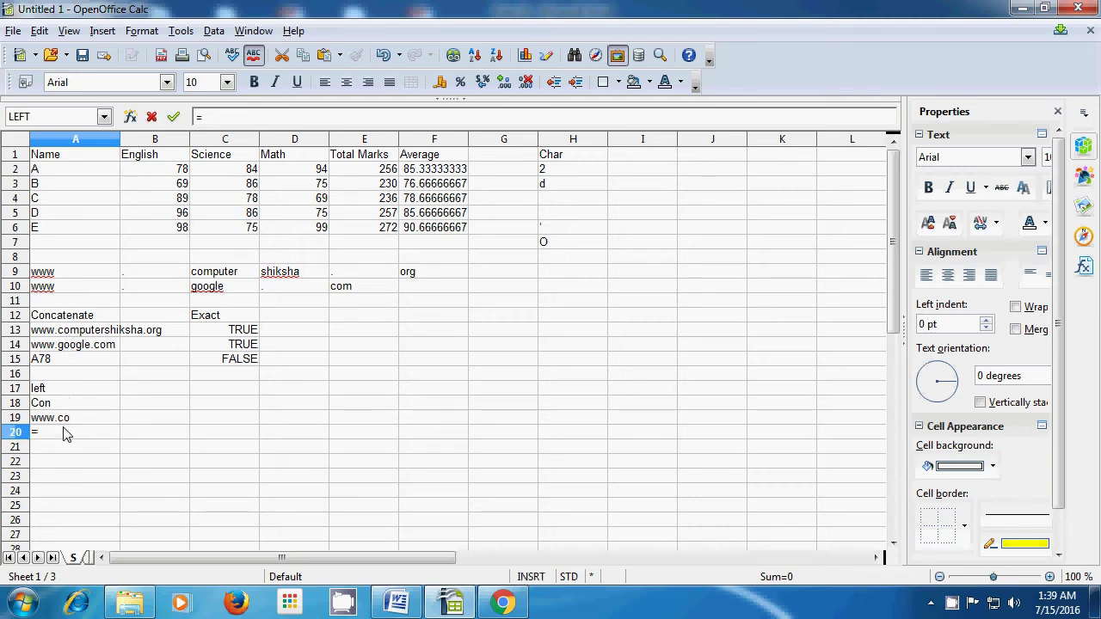
type("left")
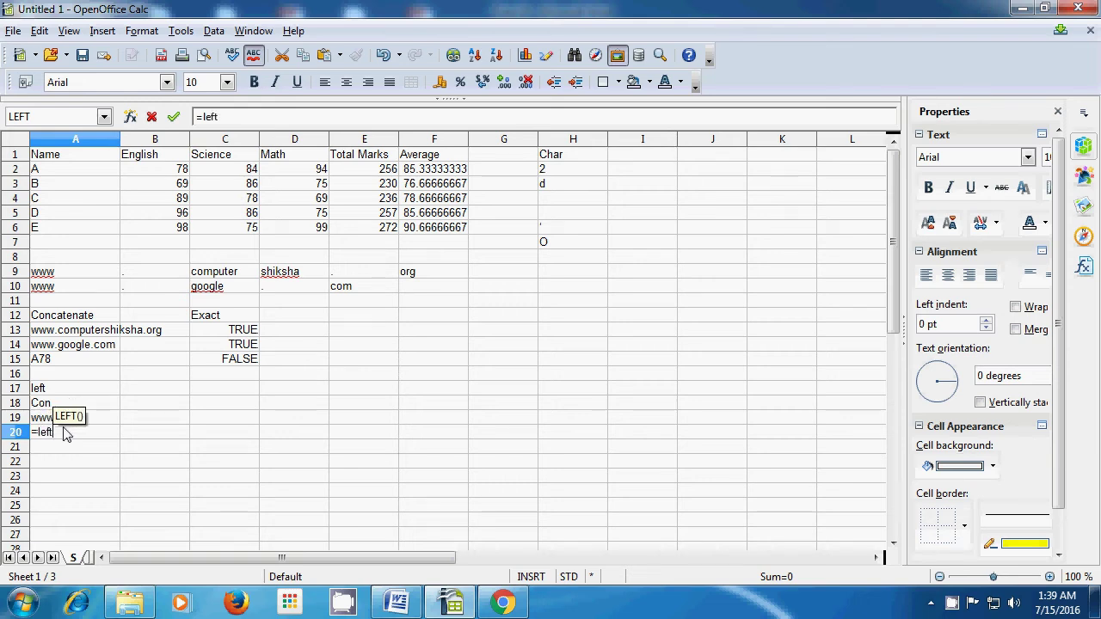
type("(")
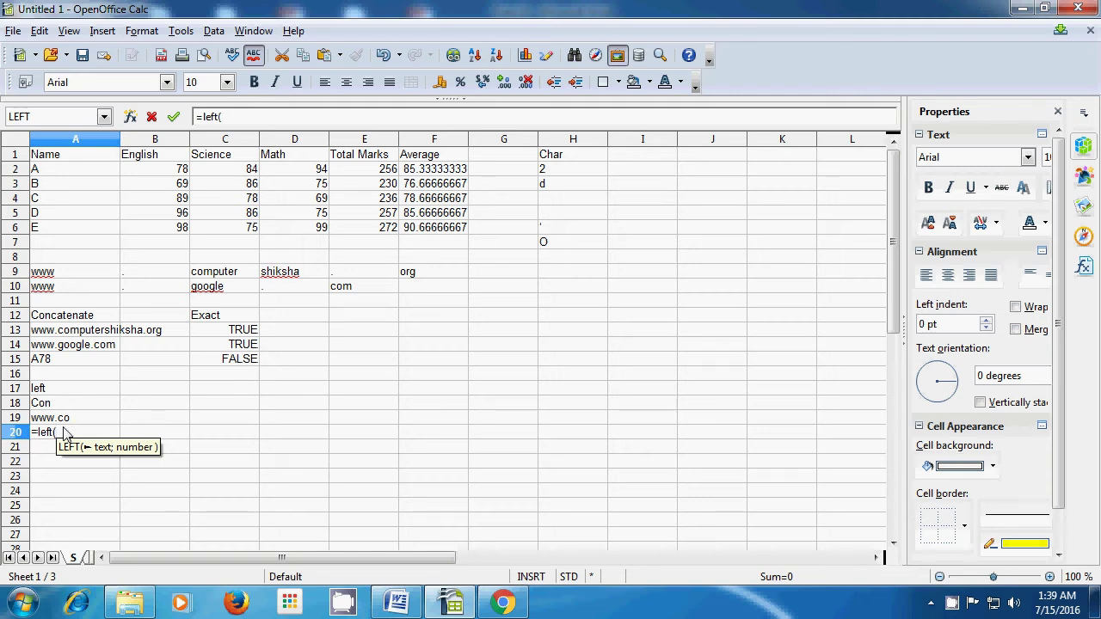
left_click(56, 350)
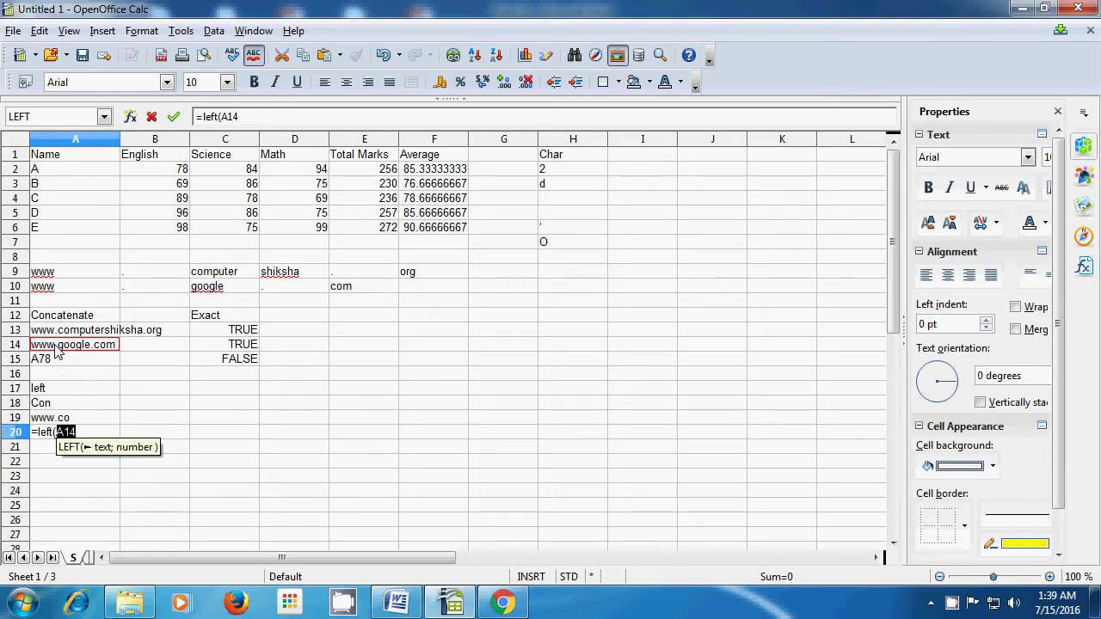
type(";")
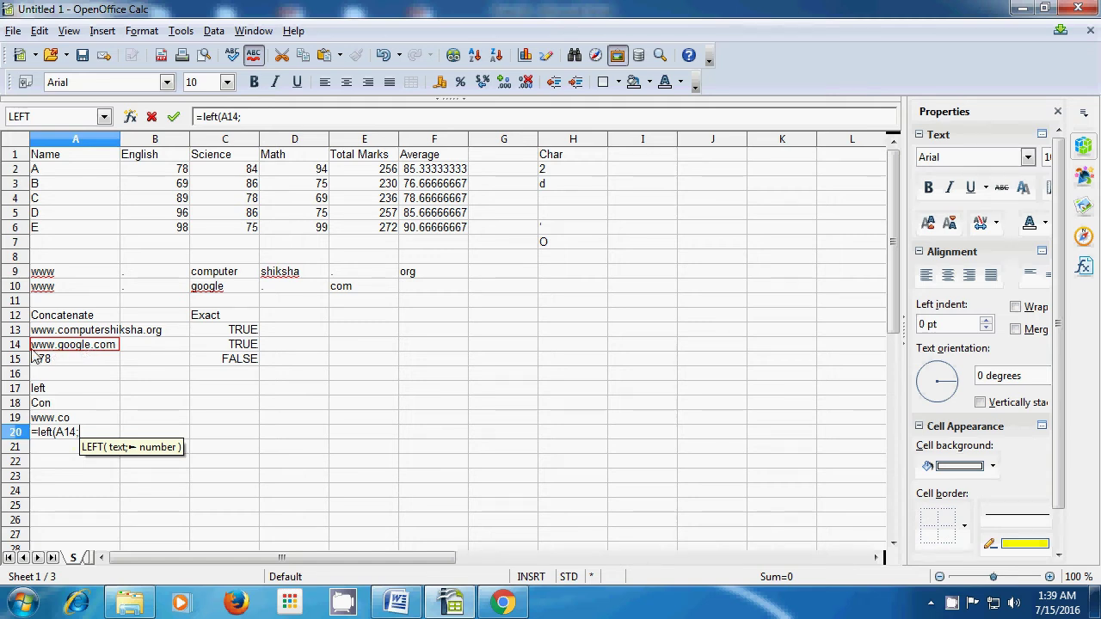
type("9")
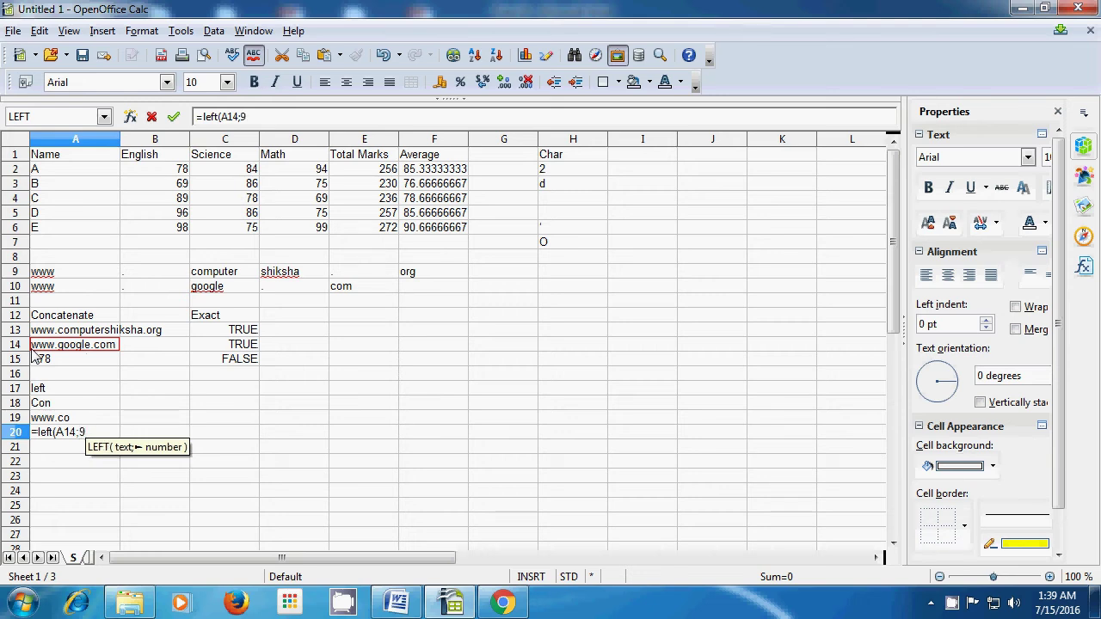
type(")")
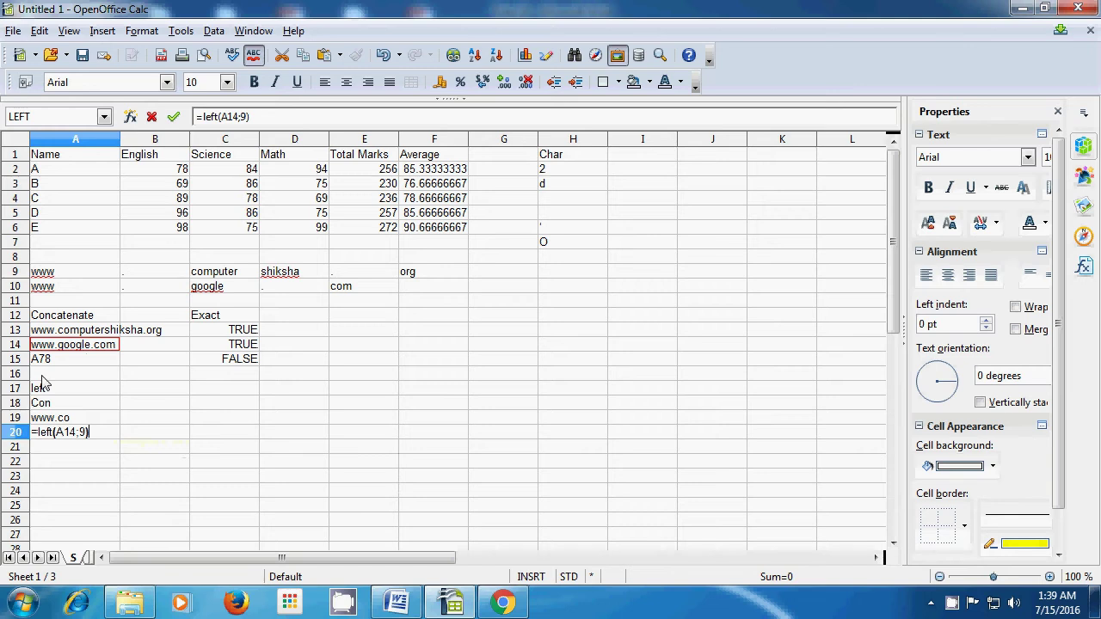
key("Return")
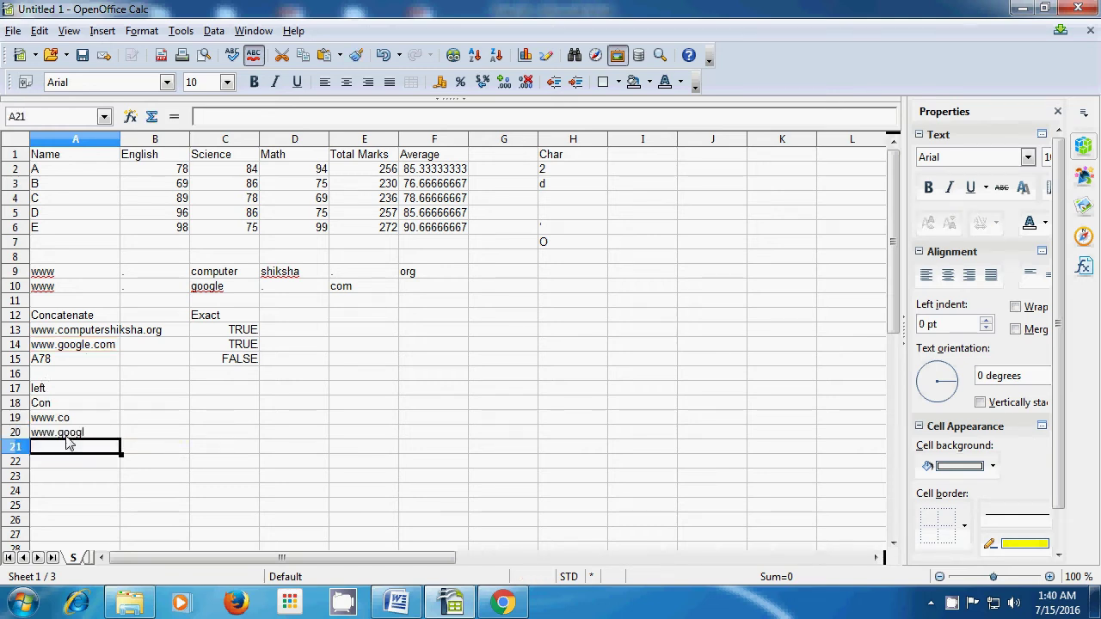
Add the heading Right in cell C17.
left_click(235, 437)
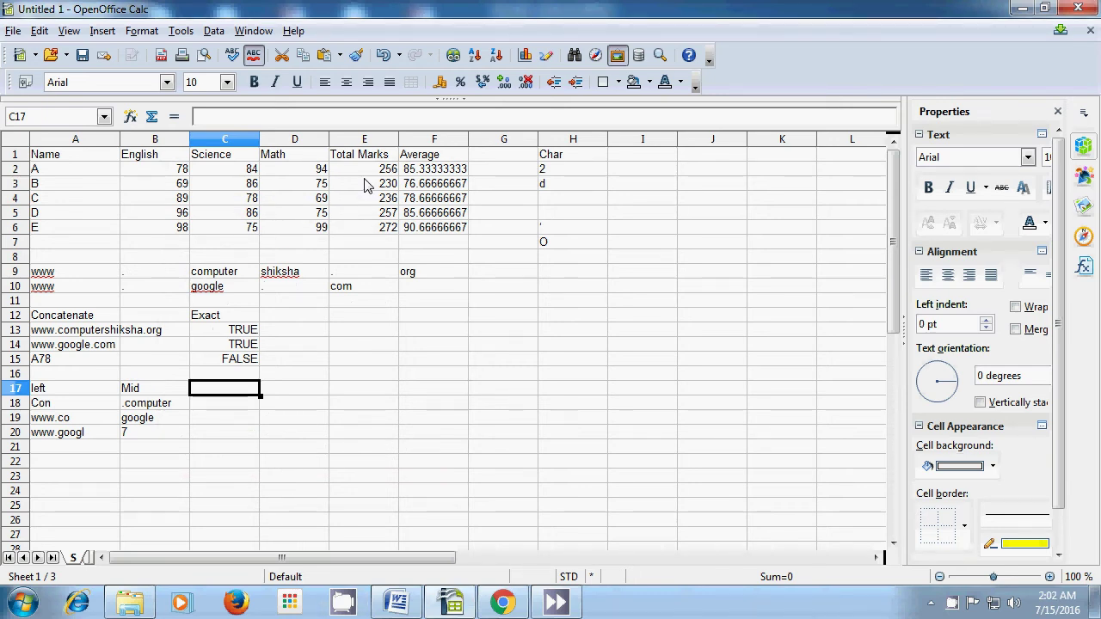
type("Righ")
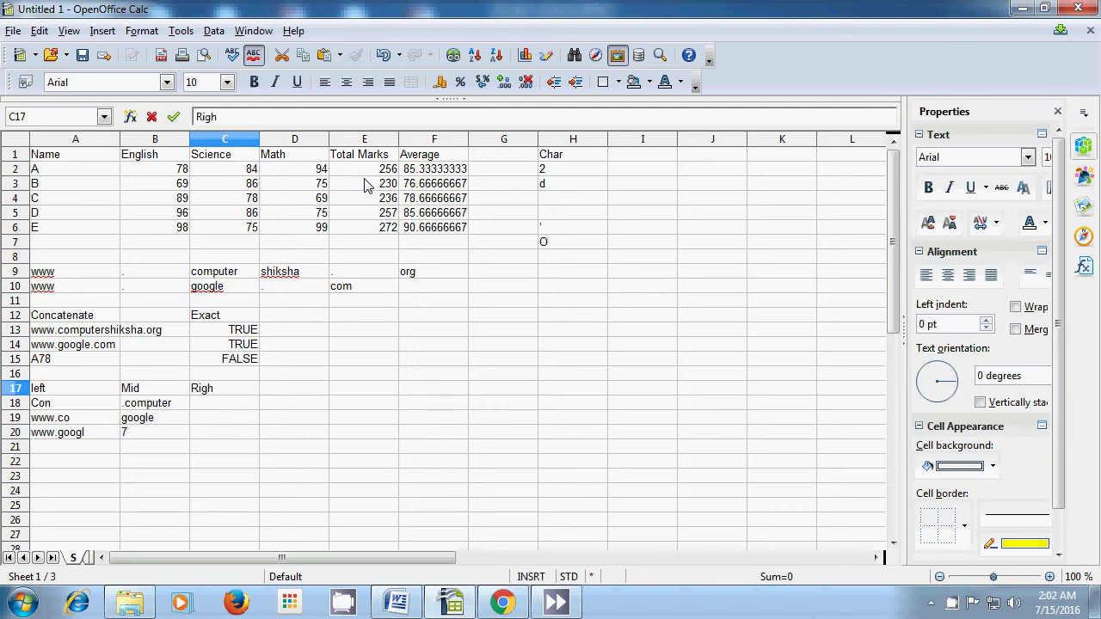
type("t")
Extract the last four characters of A12 using =right(A12;4) in cell C18.
left_click(217, 406)
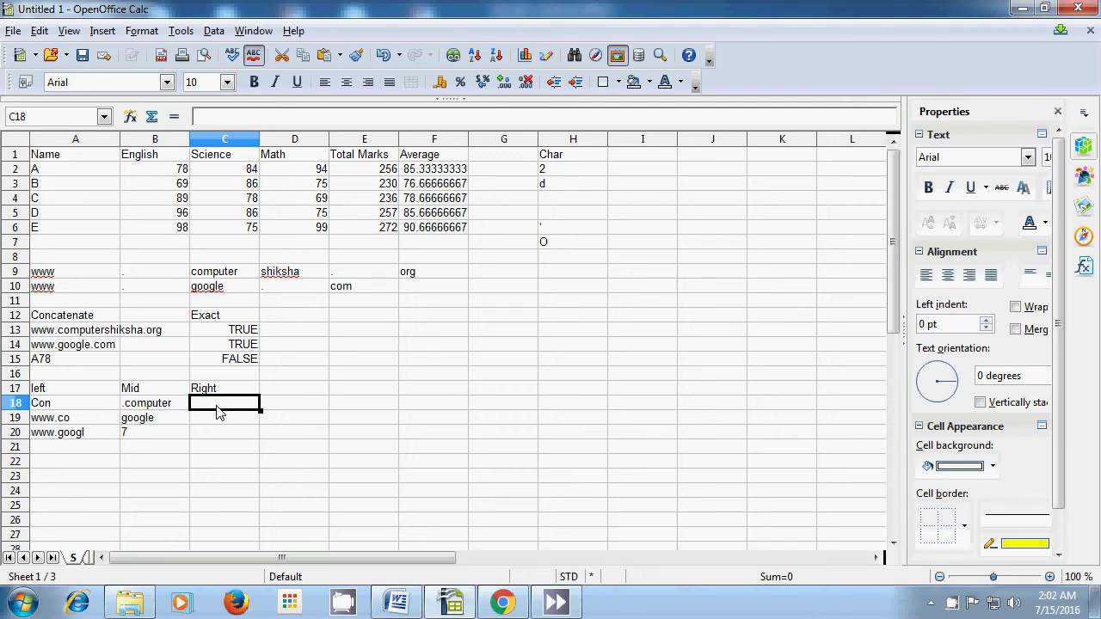
type("=right")
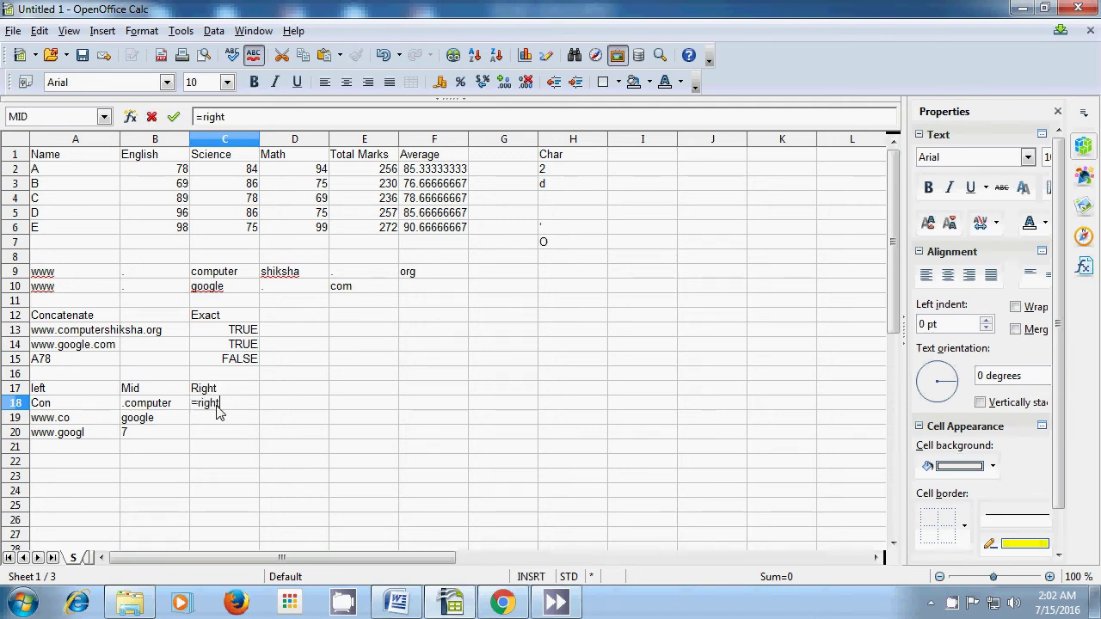
type("(")
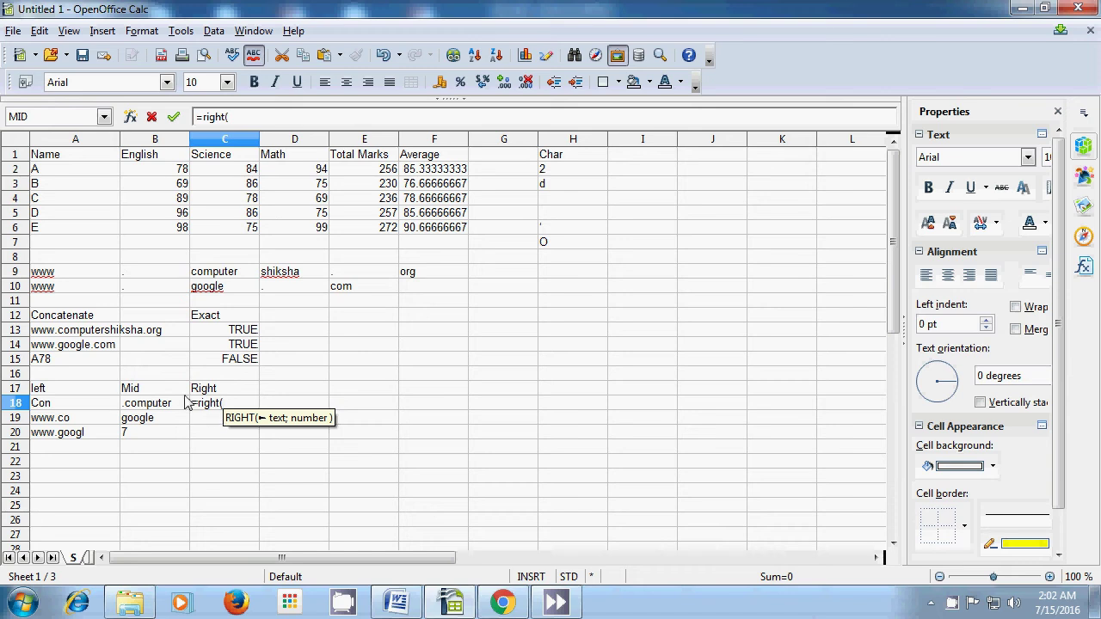
left_click(75, 319)
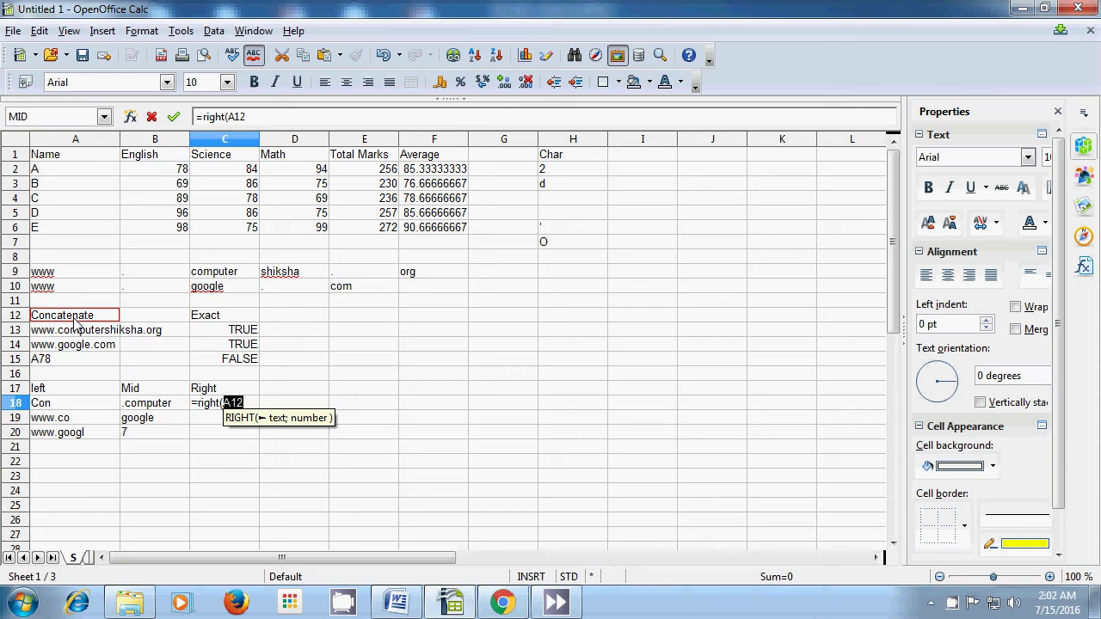
type(";")
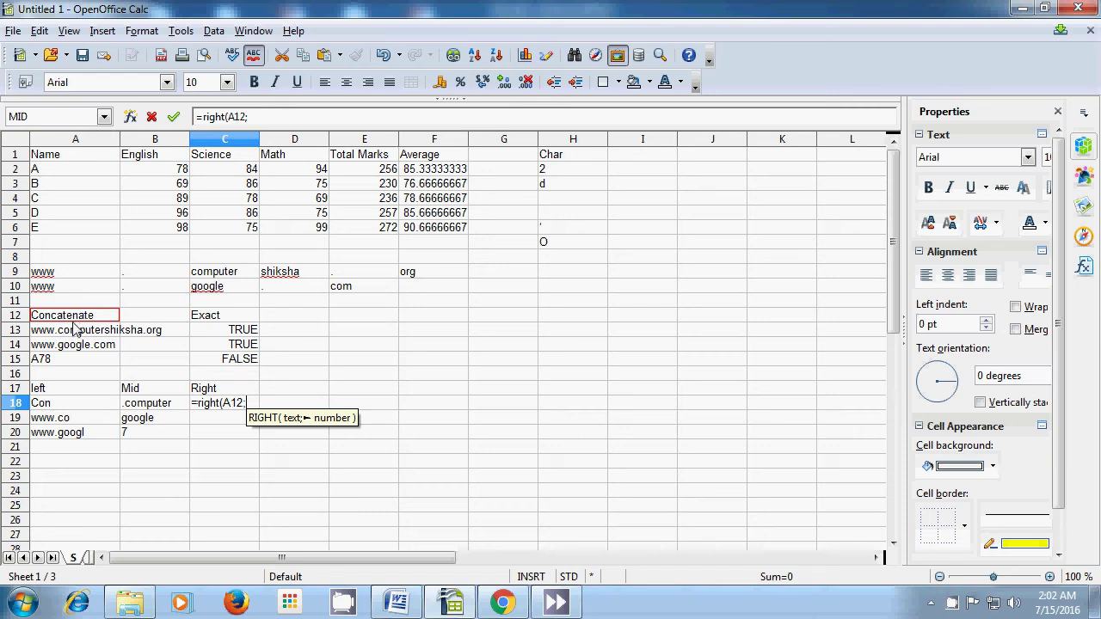
type("4")
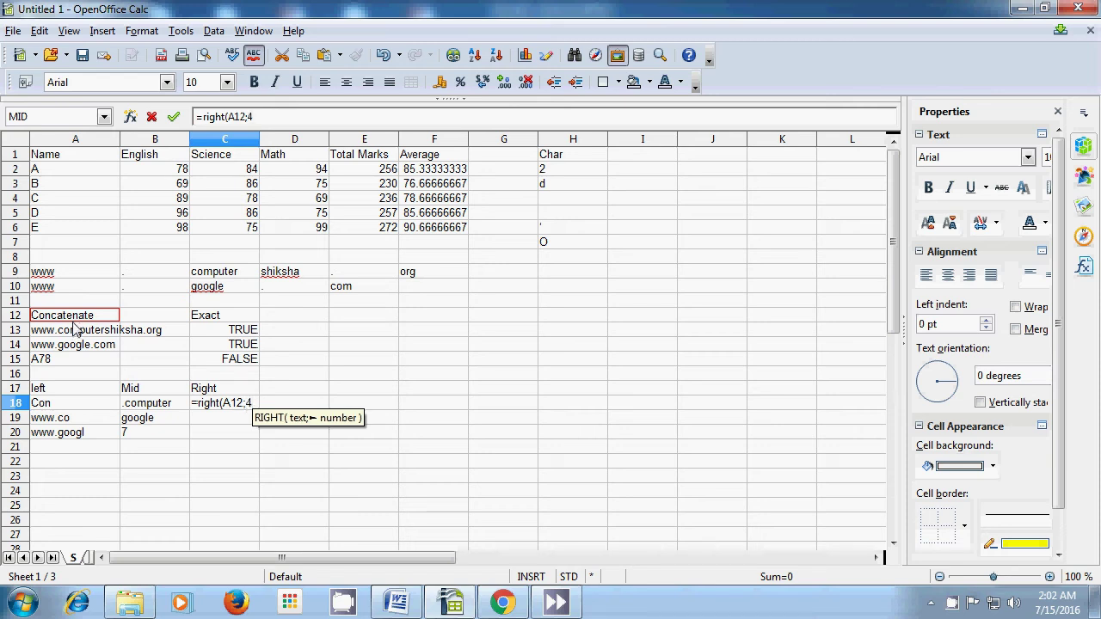
type(")")
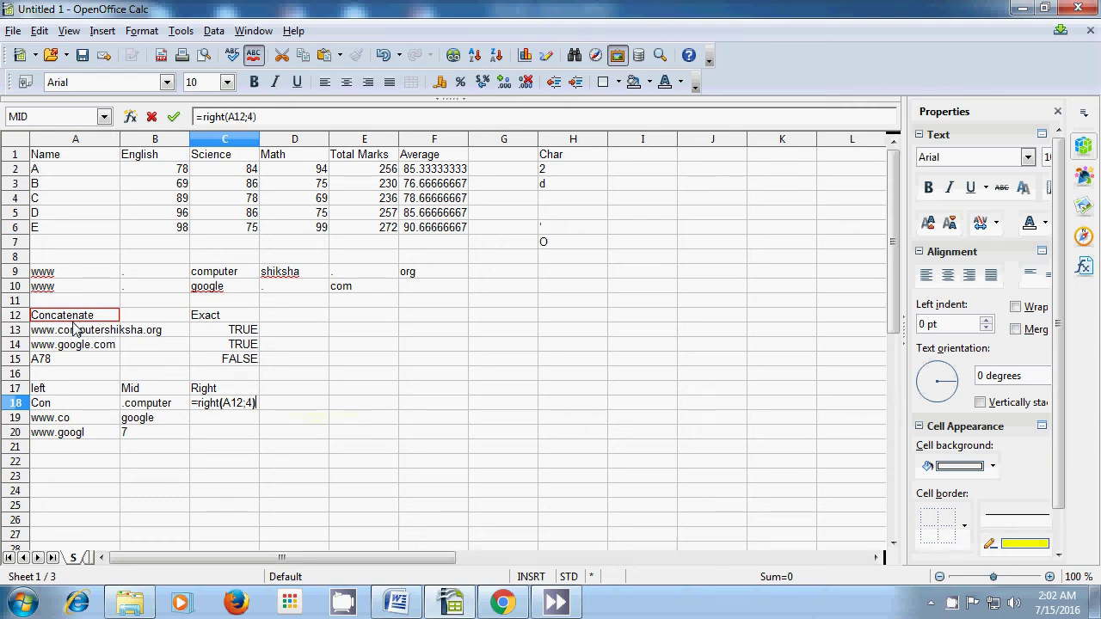
key("Return")
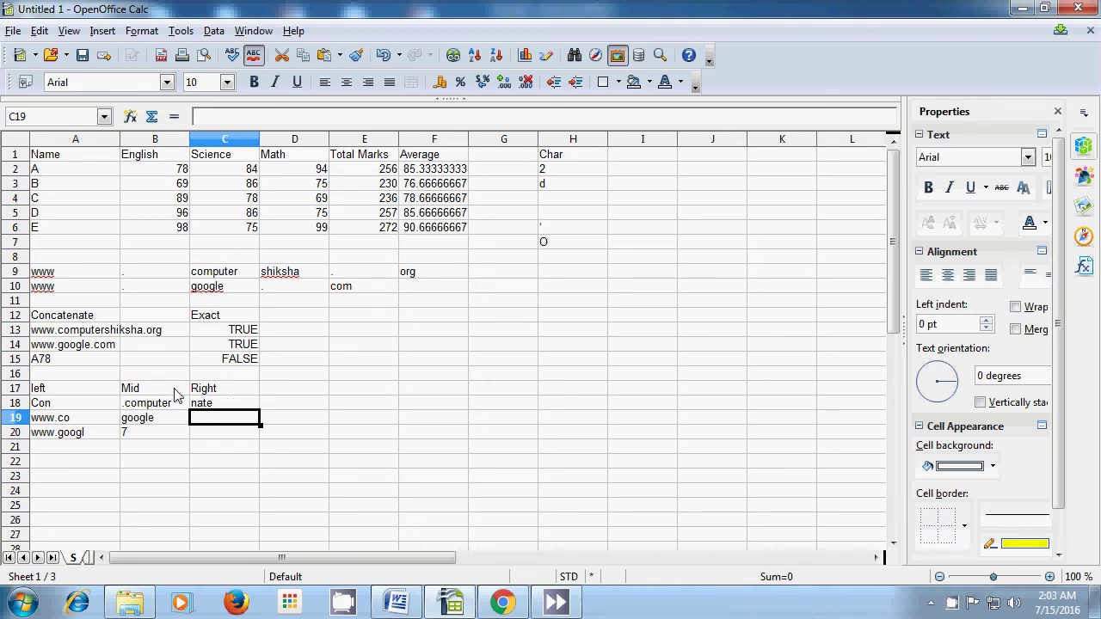
type("=")
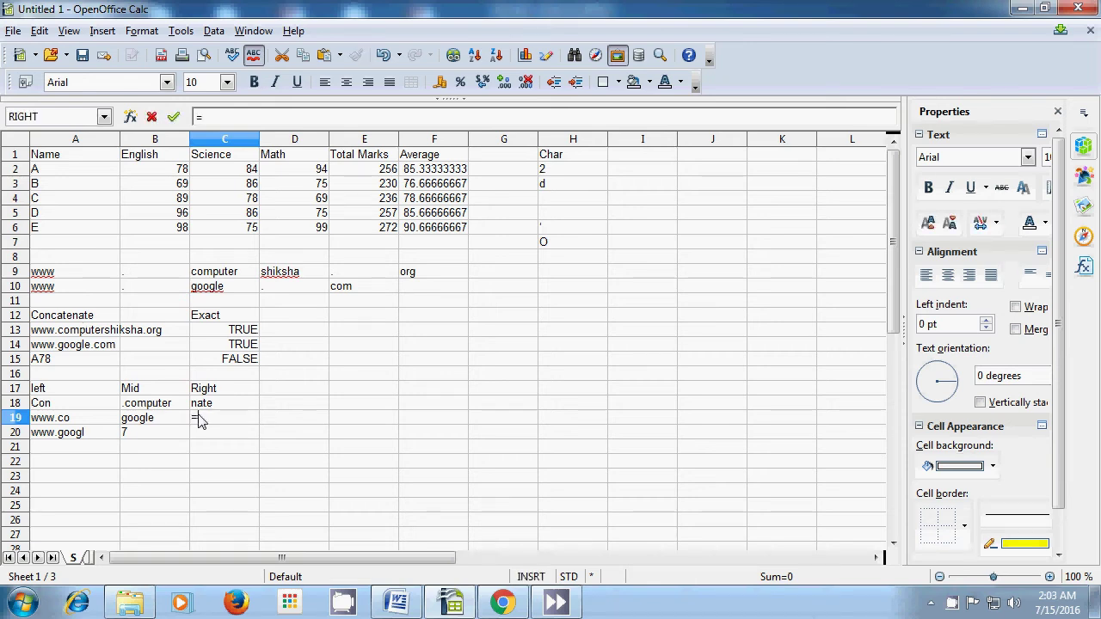
type("rigt")
type("ht")
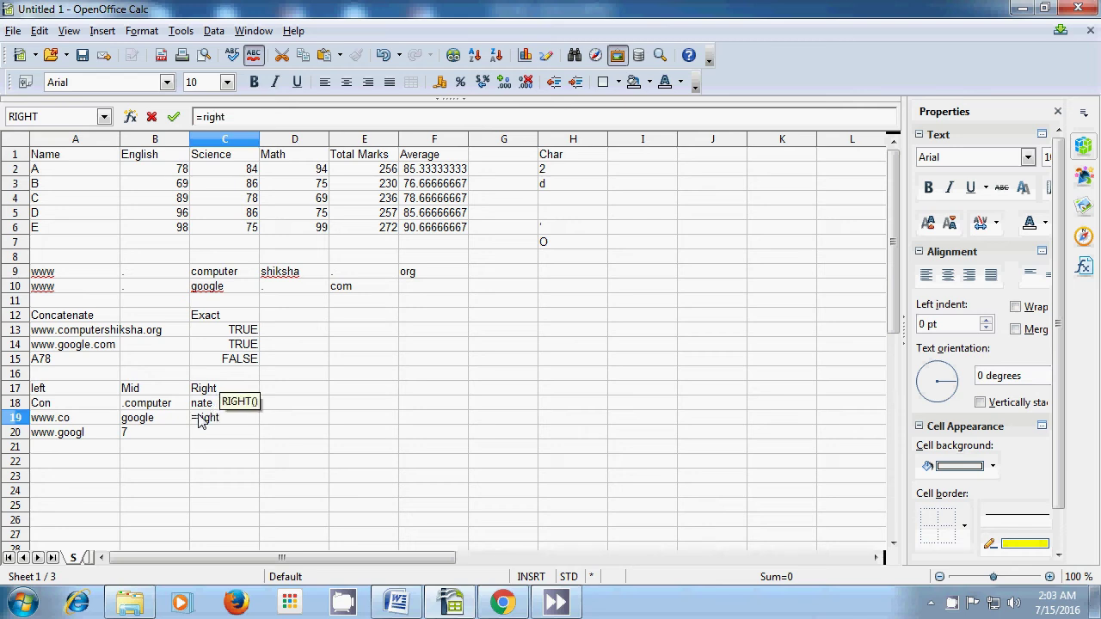
type("(")
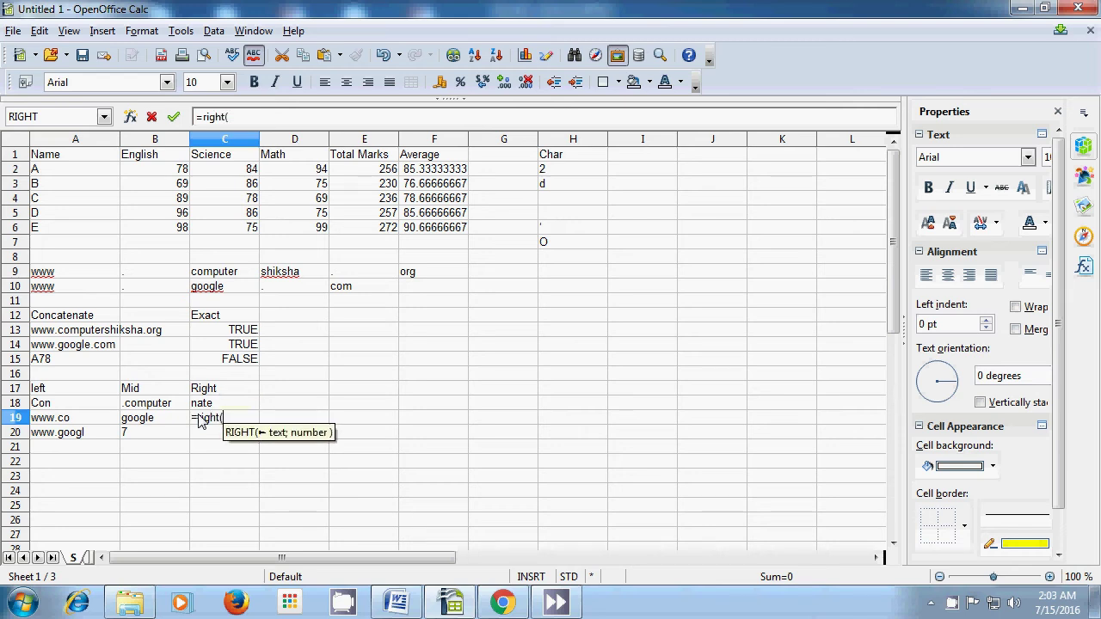
left_click(156, 335)
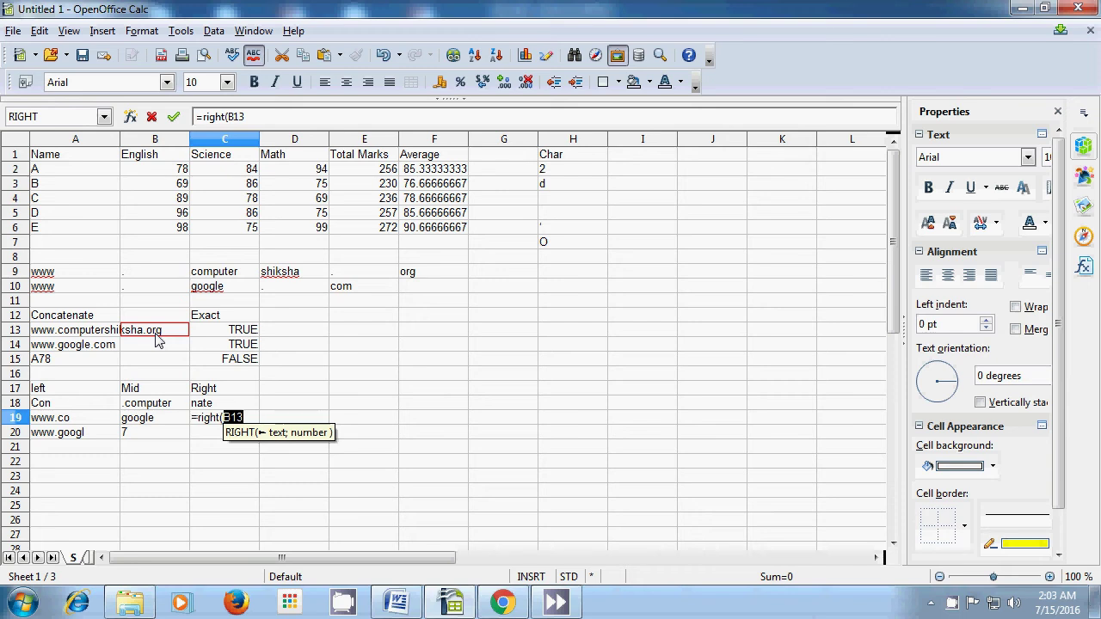
type(";")
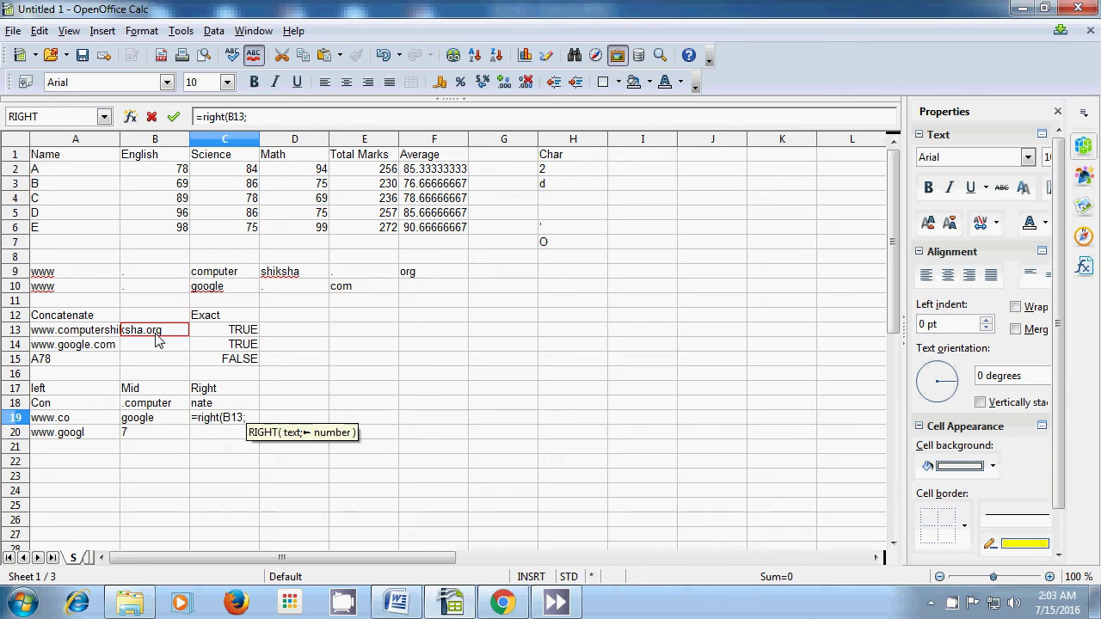
type("3")
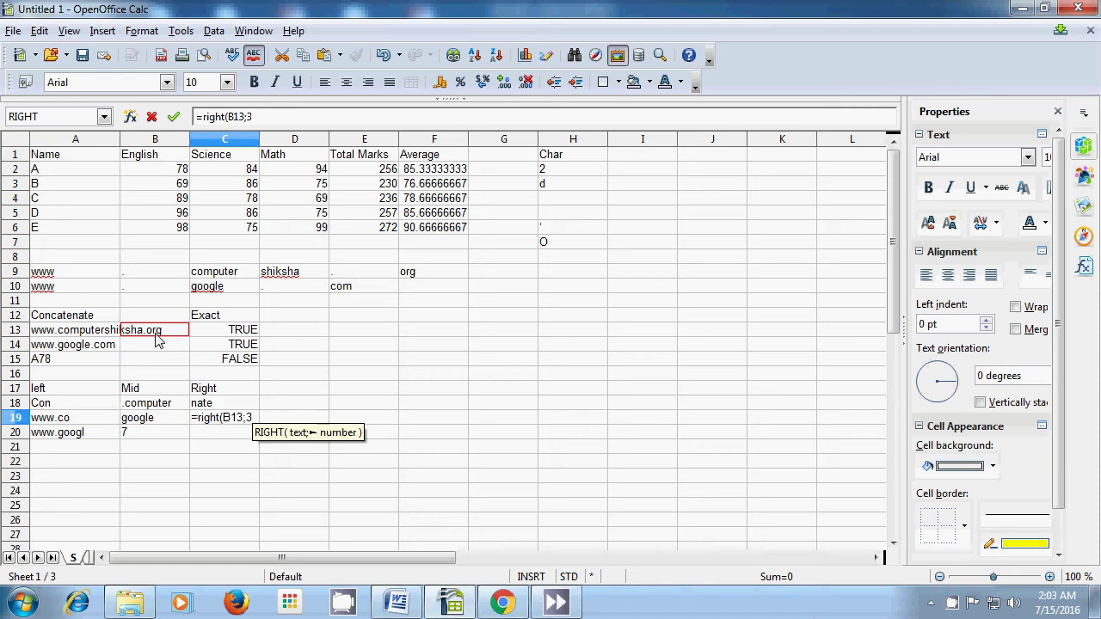
type(")")
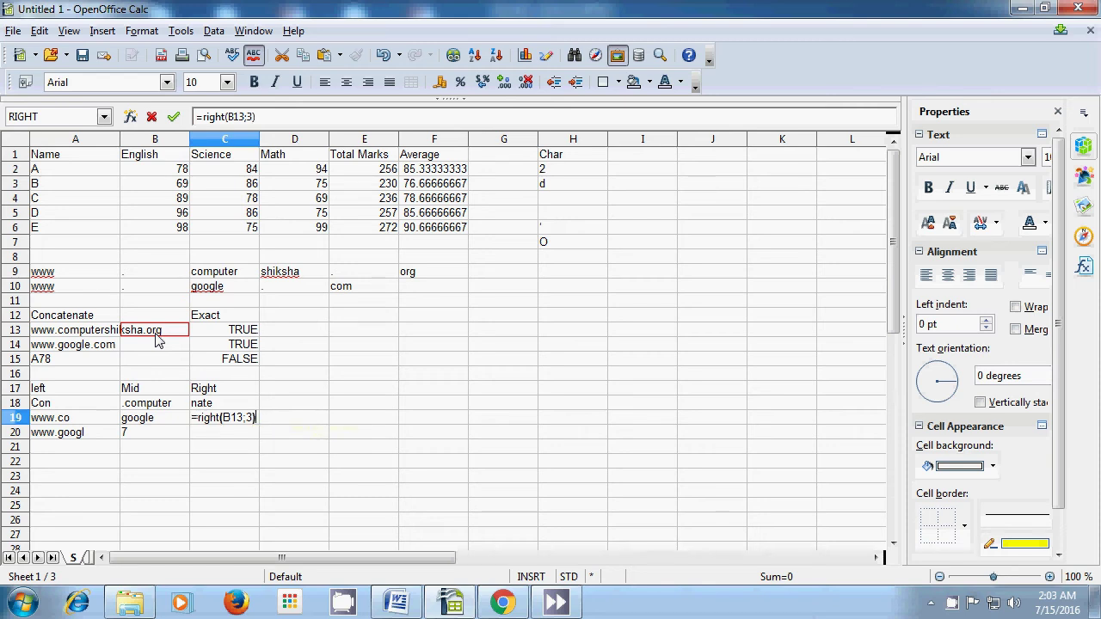
key("Return")
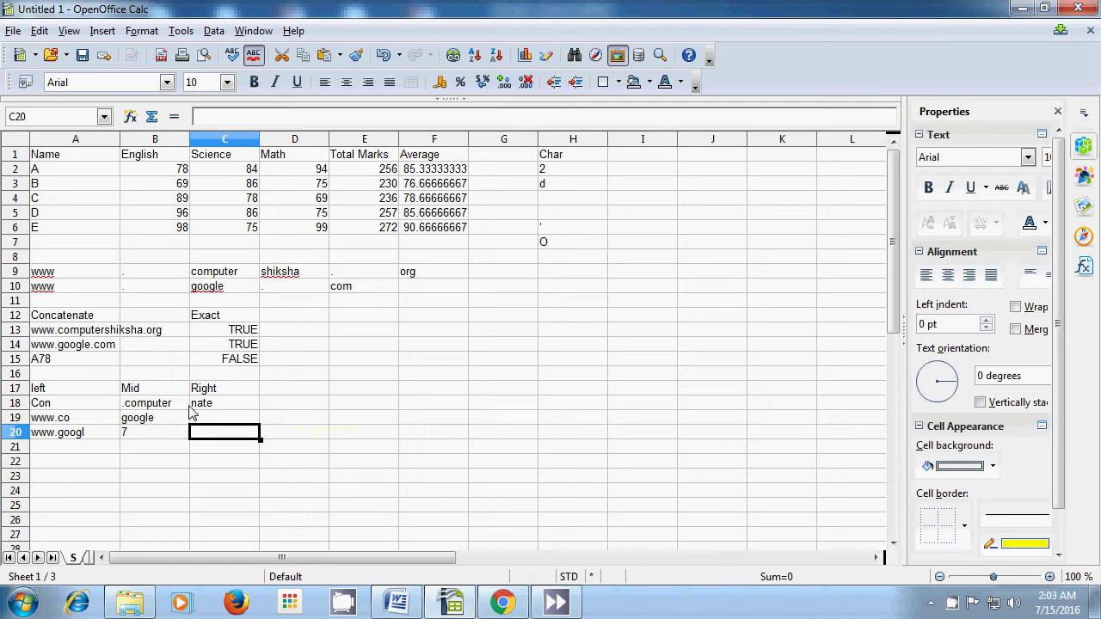
left_click(215, 421)
key("BackSpace")
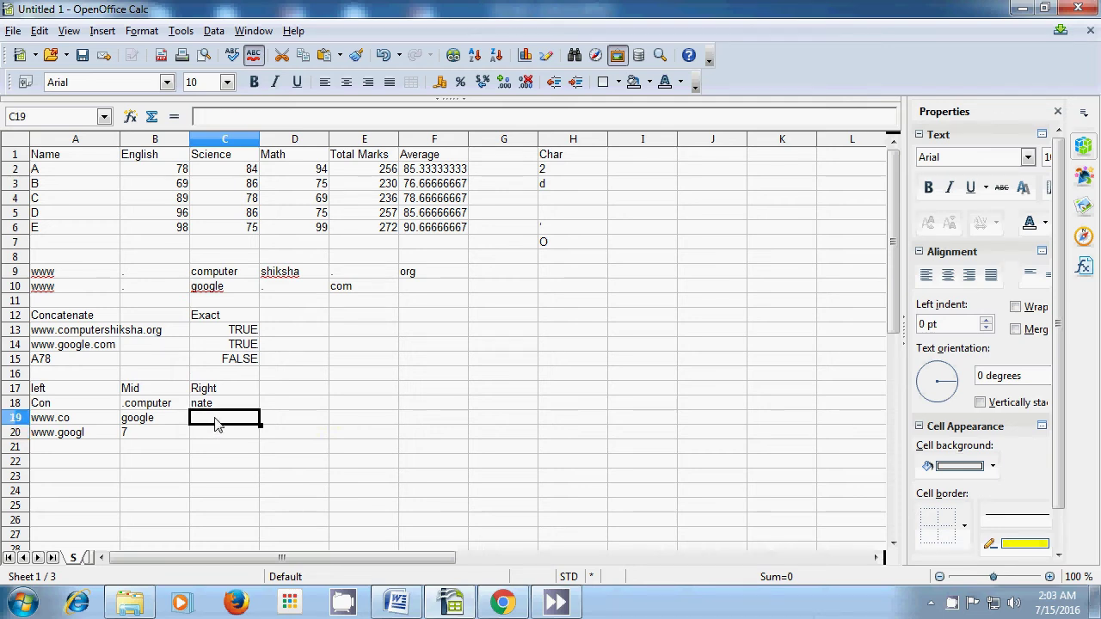
Extract the last three characters of the web address in A13 using =right(A13;3) in cell C19.
left_click(92, 335)
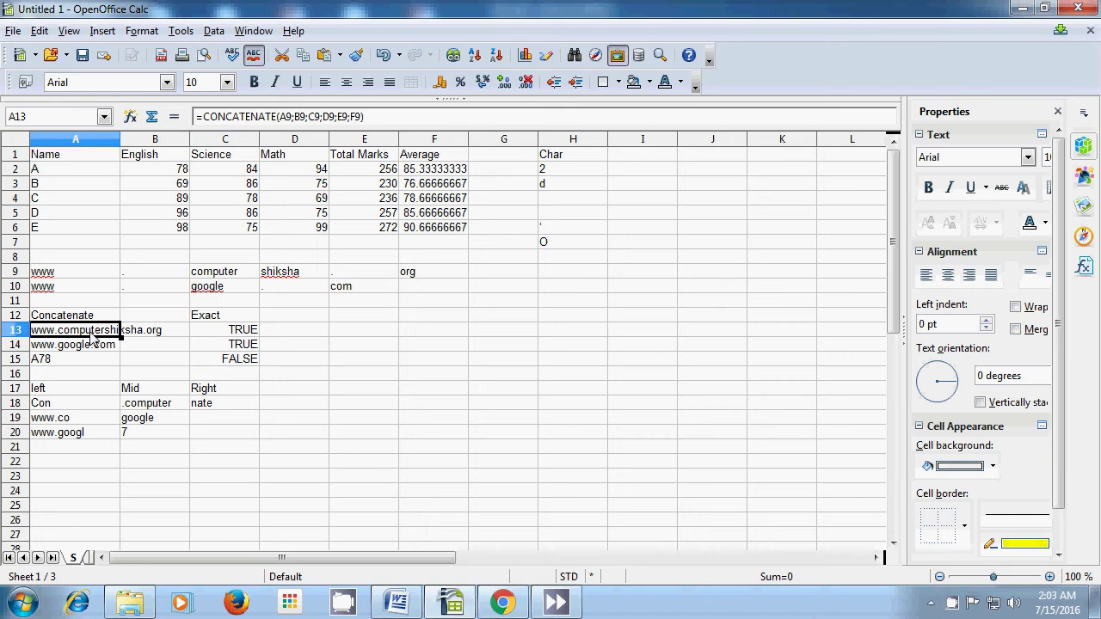
left_click(198, 420)
type("=r")
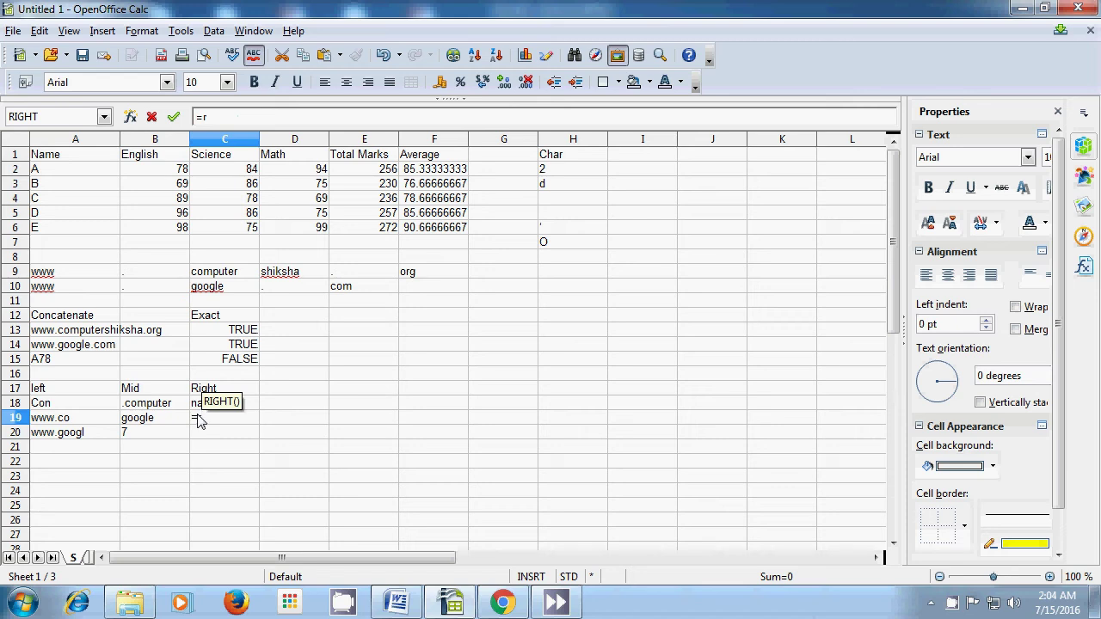
type("ight")
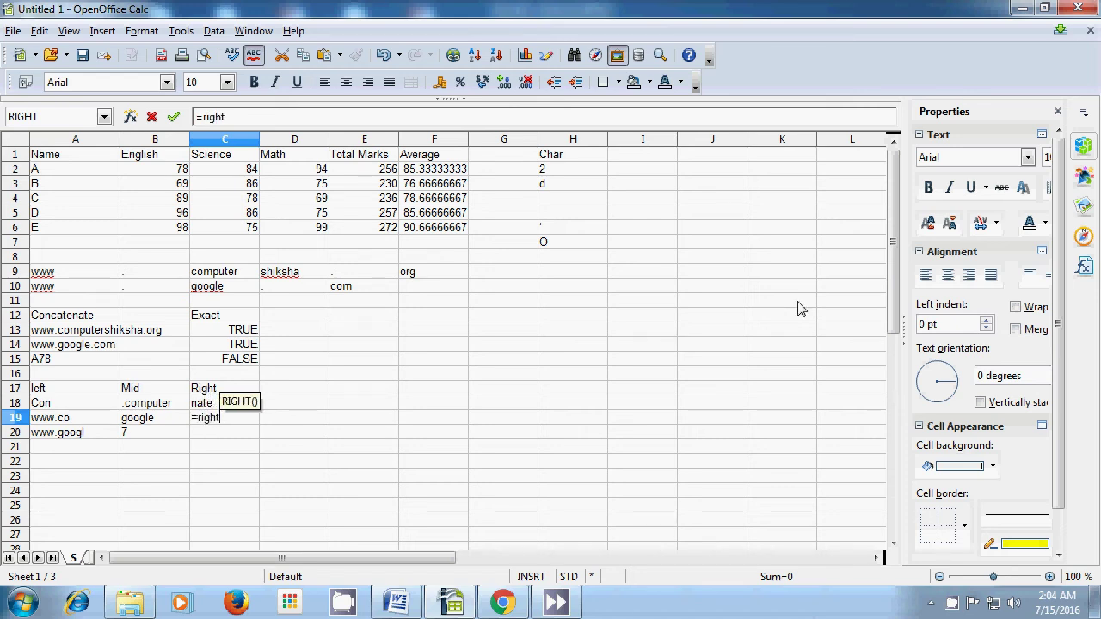
type("(")
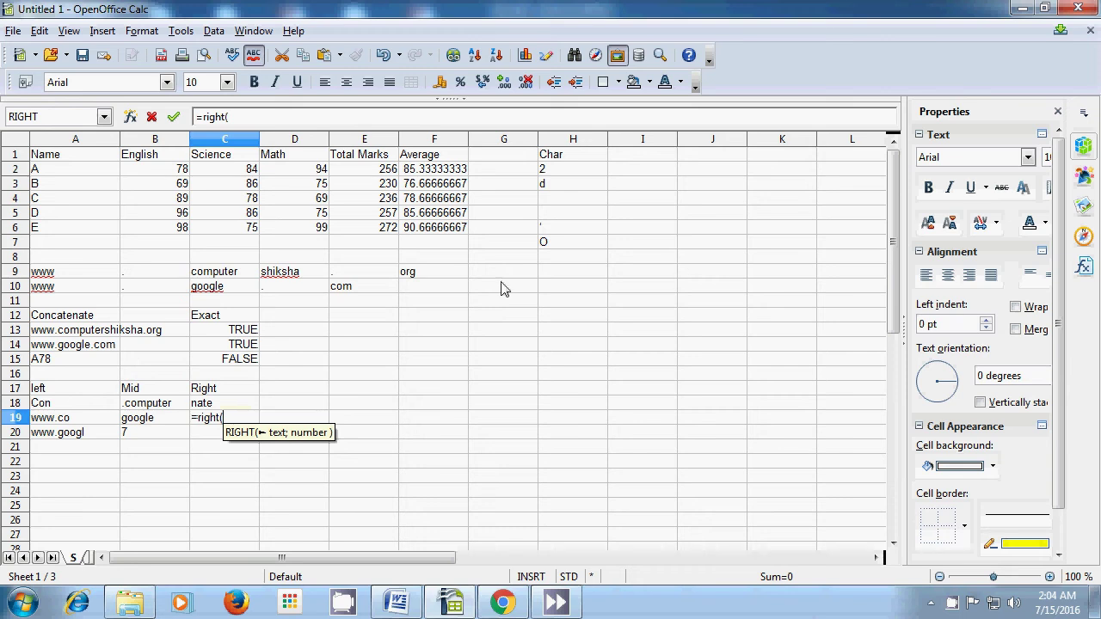
left_click(74, 335)
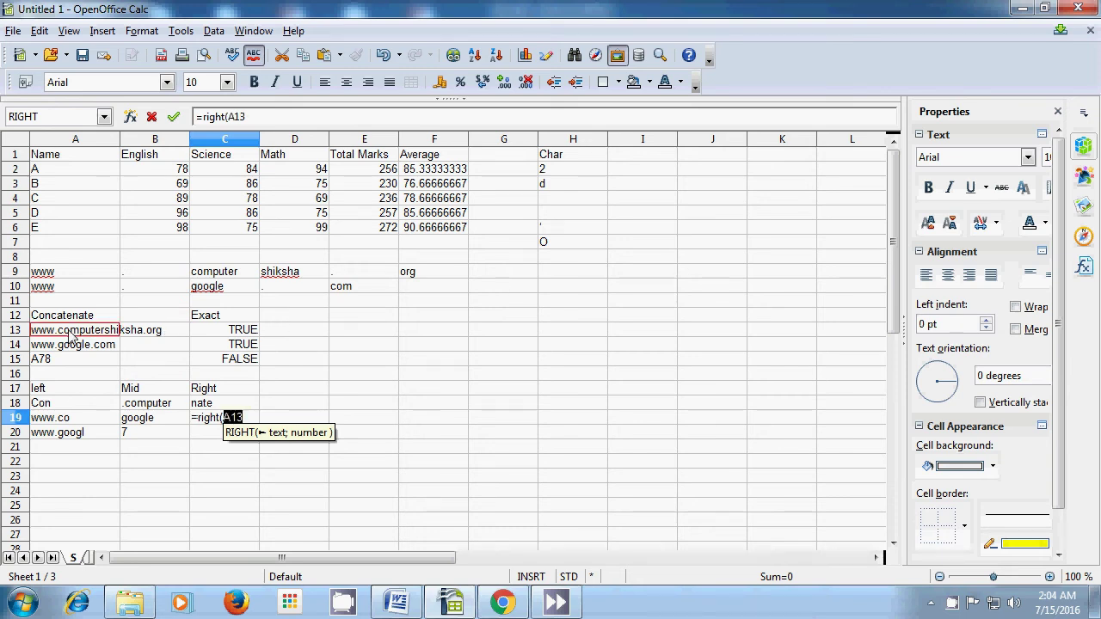
type(";")
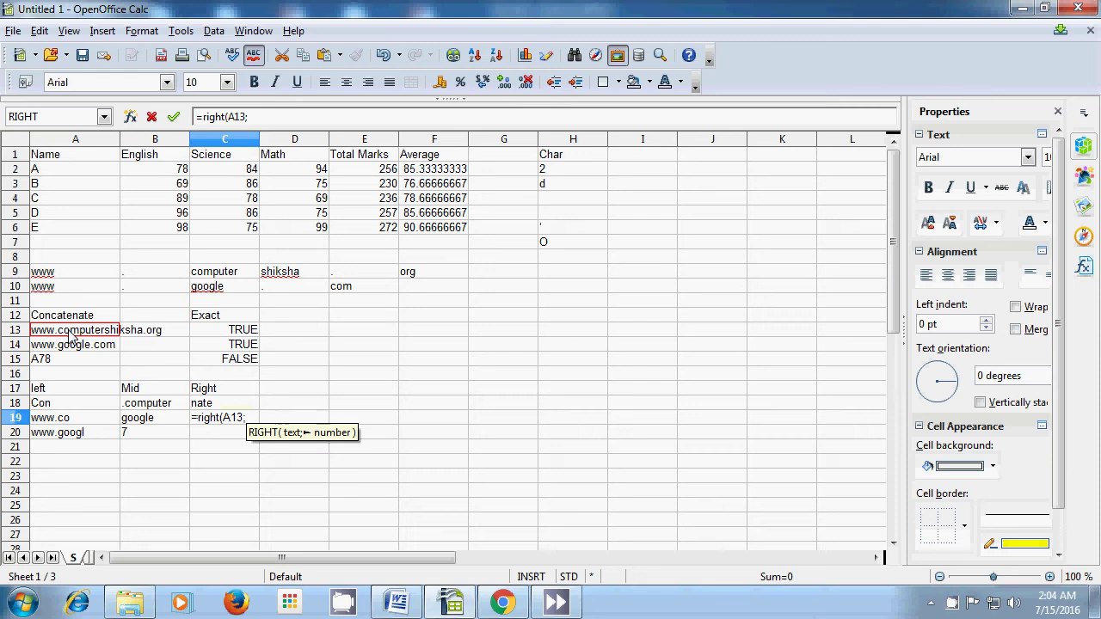
type("3")
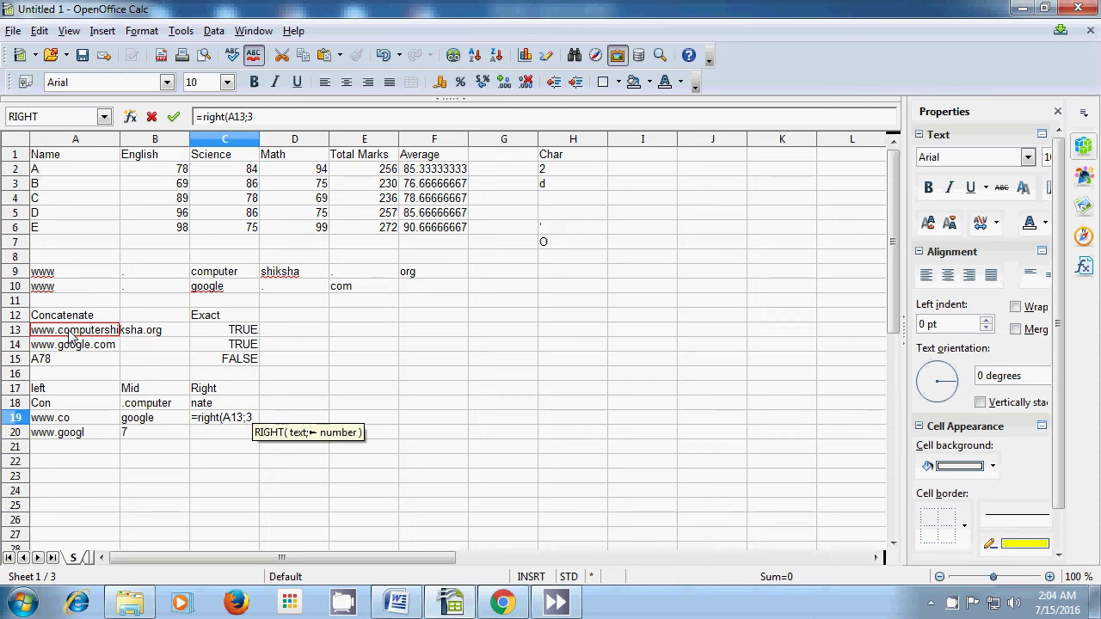
type(")")
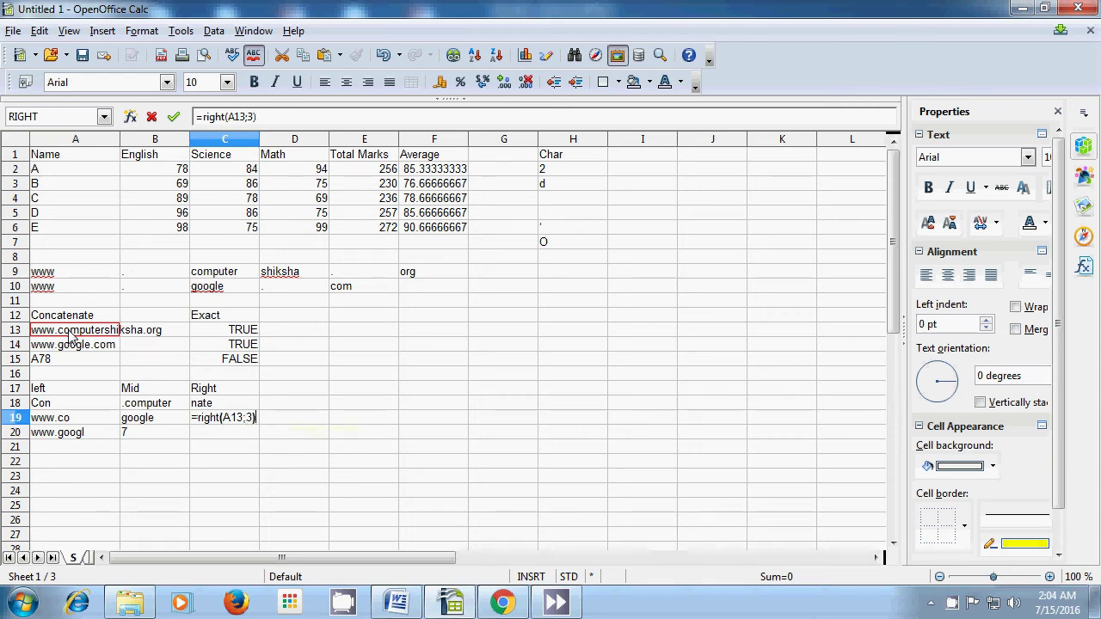
key("Return")
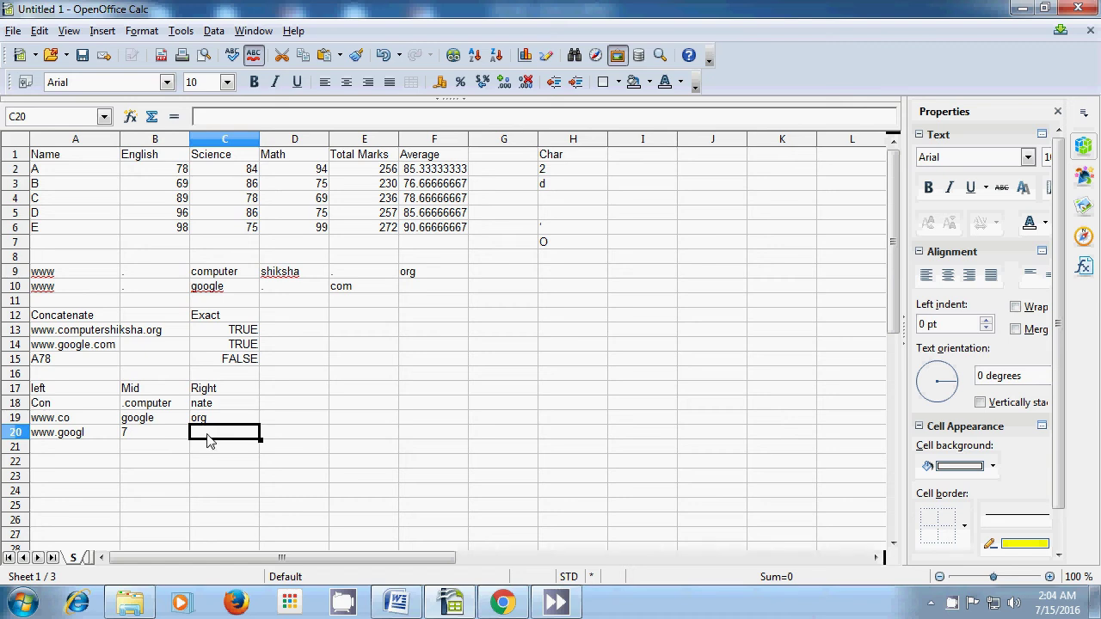
Extract the last ten characters of the web address in A14 using =right(A14;10) in cell C20.
type("=")
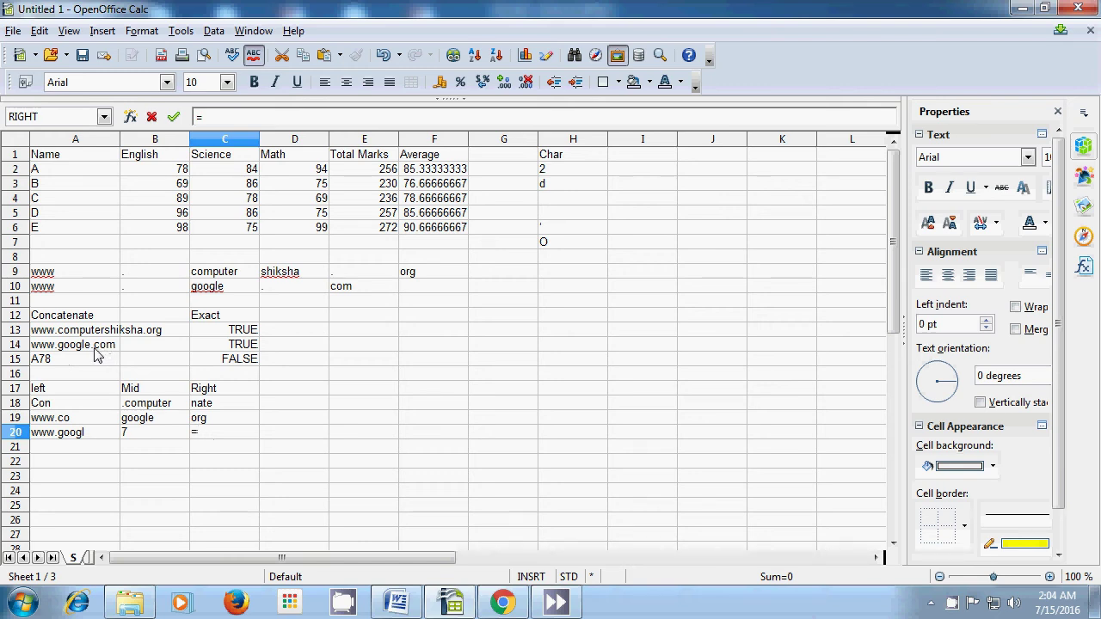
type("right")
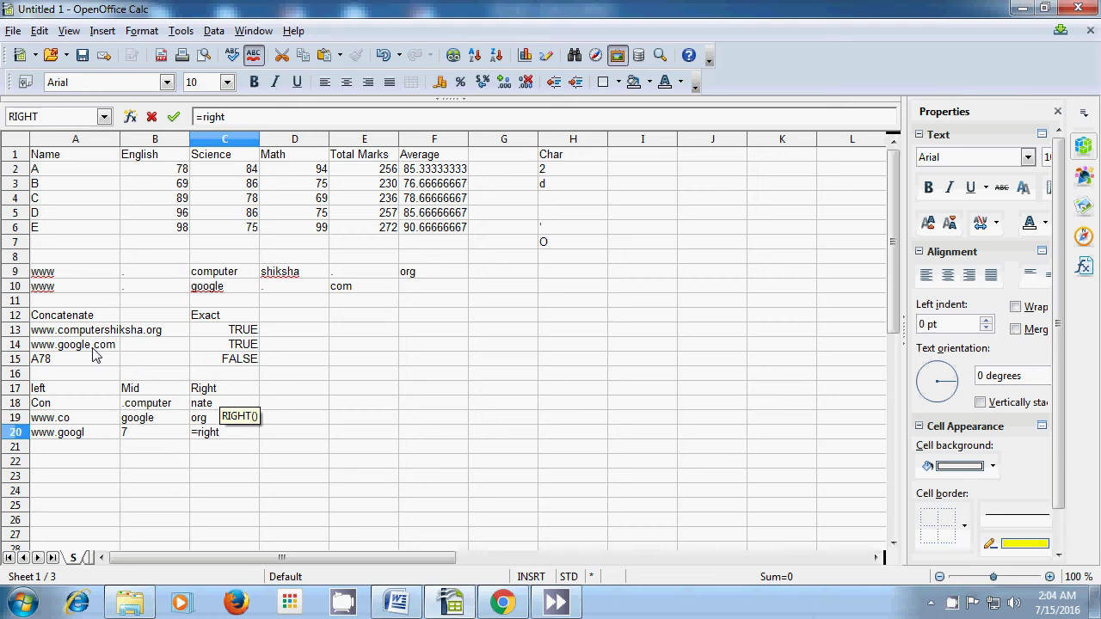
type("(")
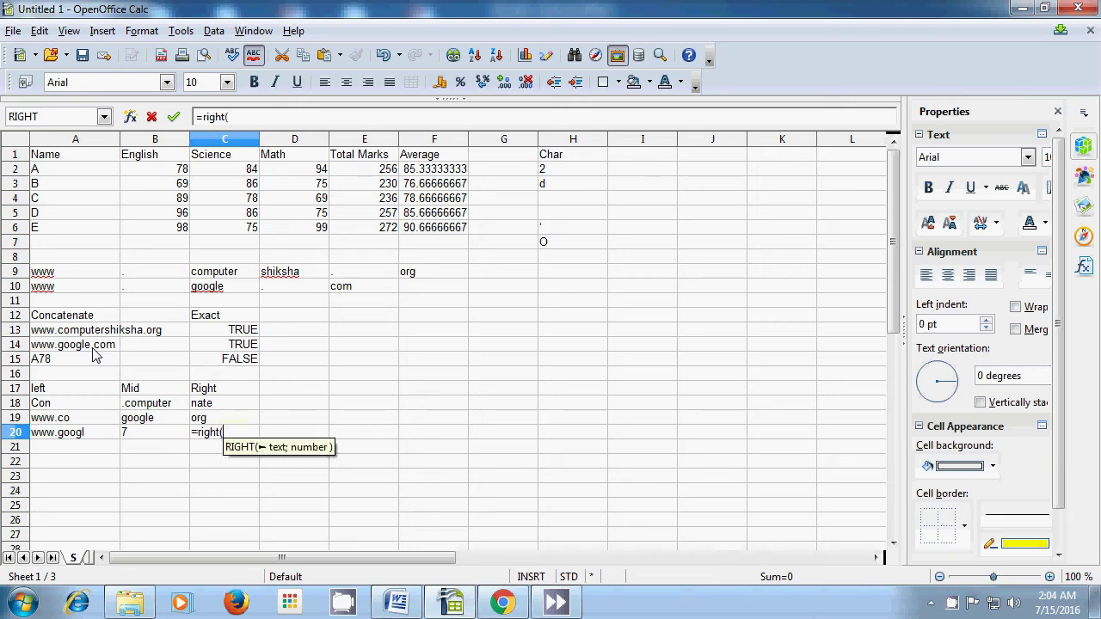
left_click(77, 346)
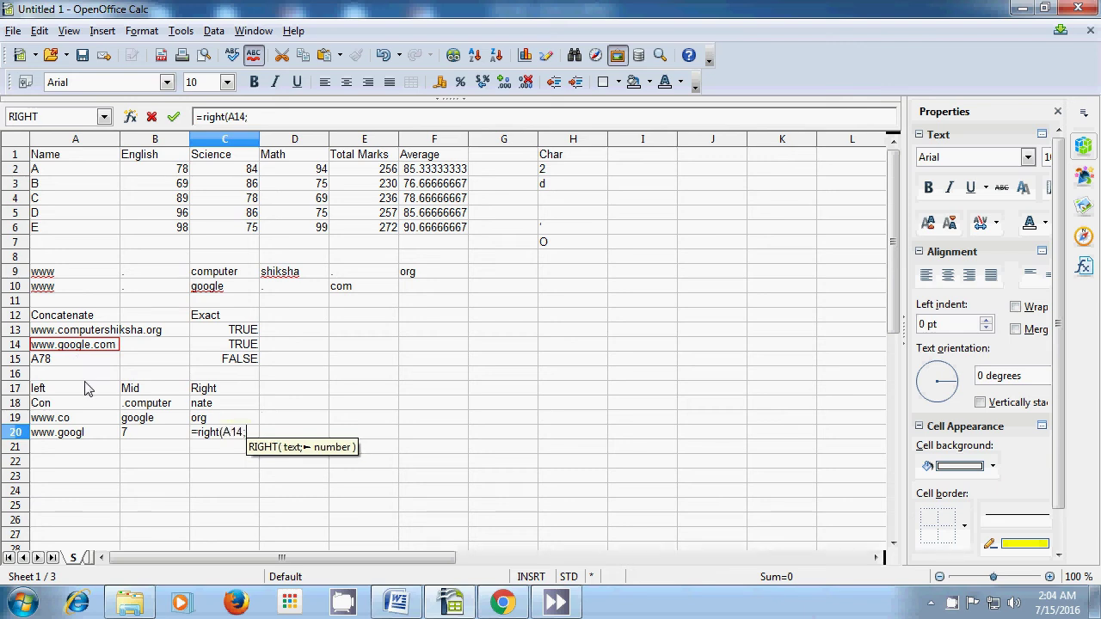
type("10")
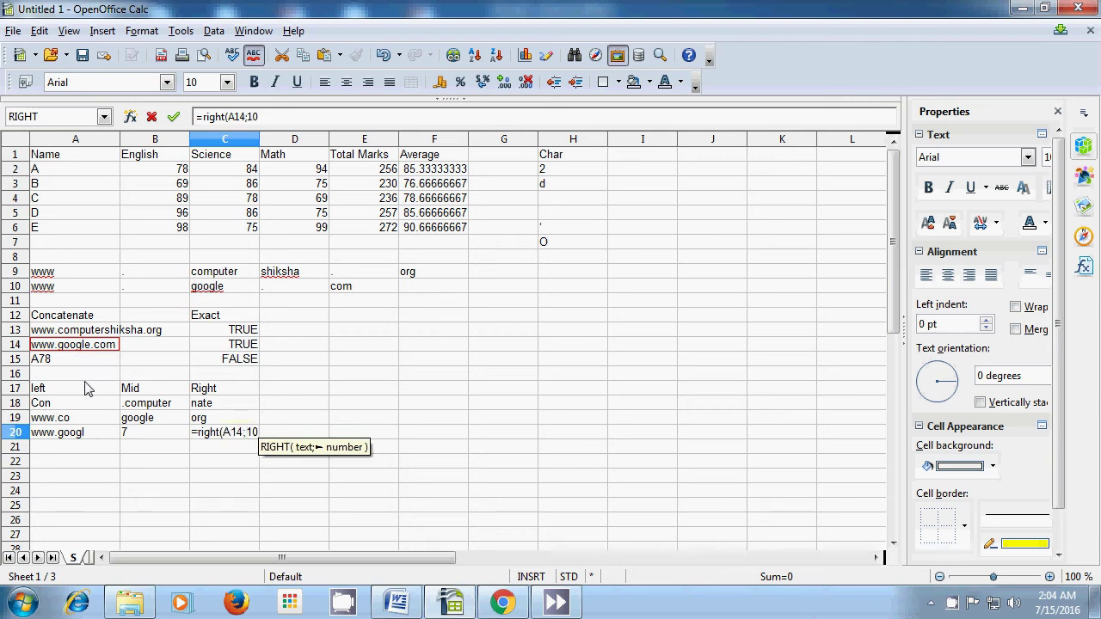
type(")")
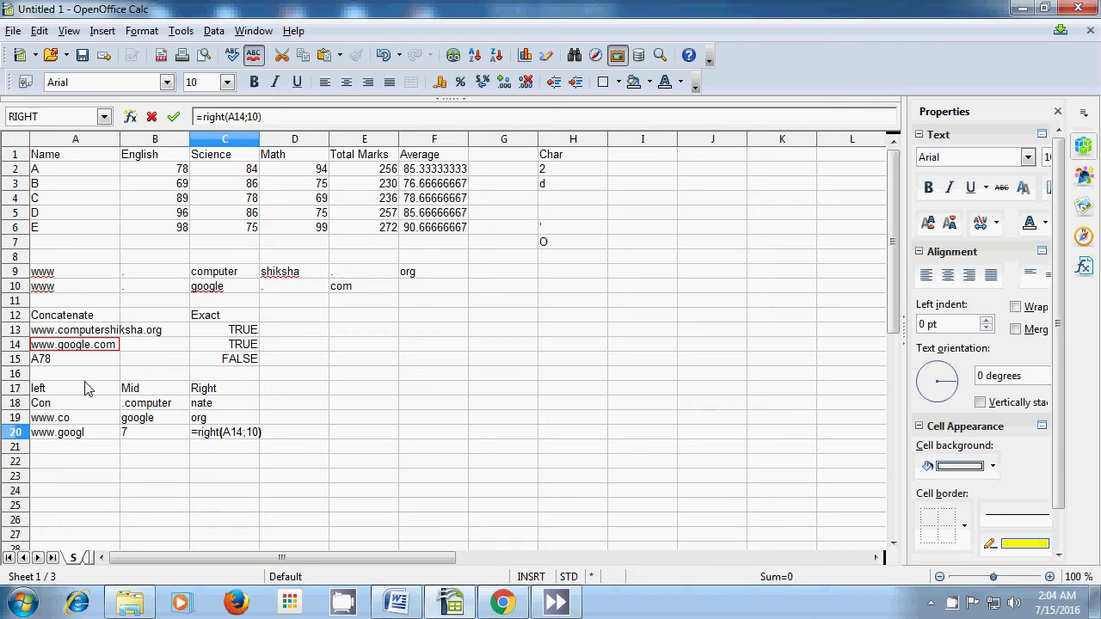
key("Return")
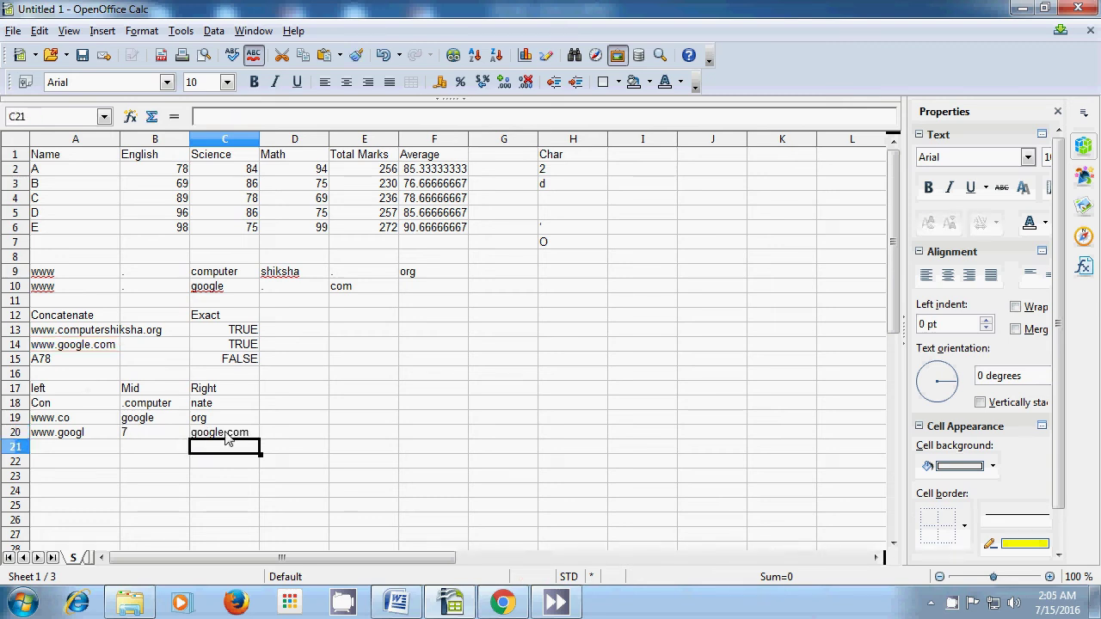
left_click(323, 396)
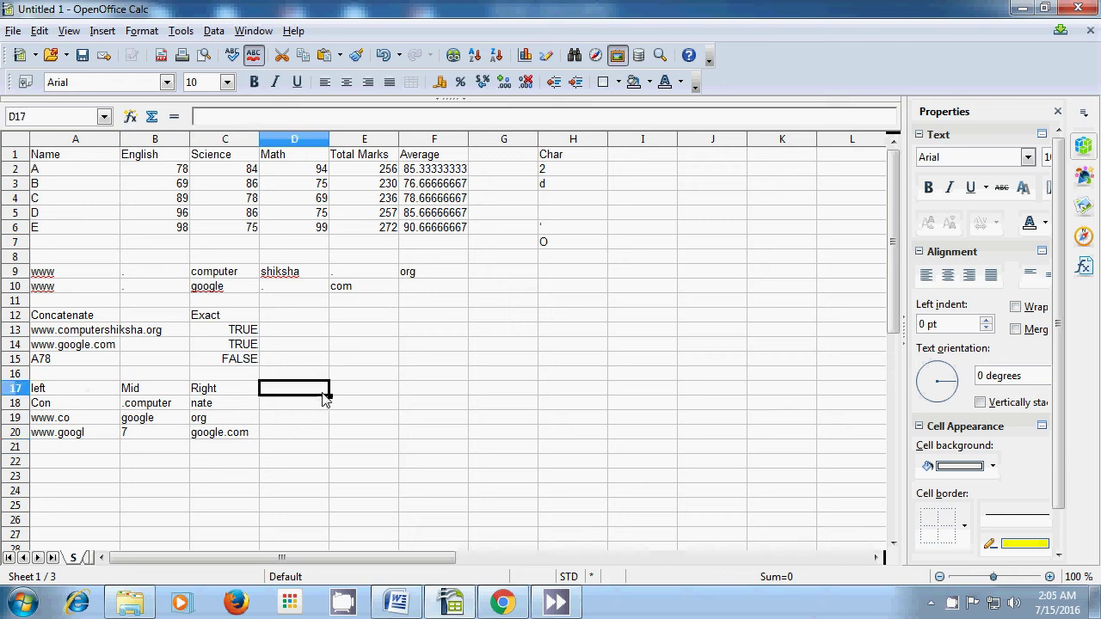
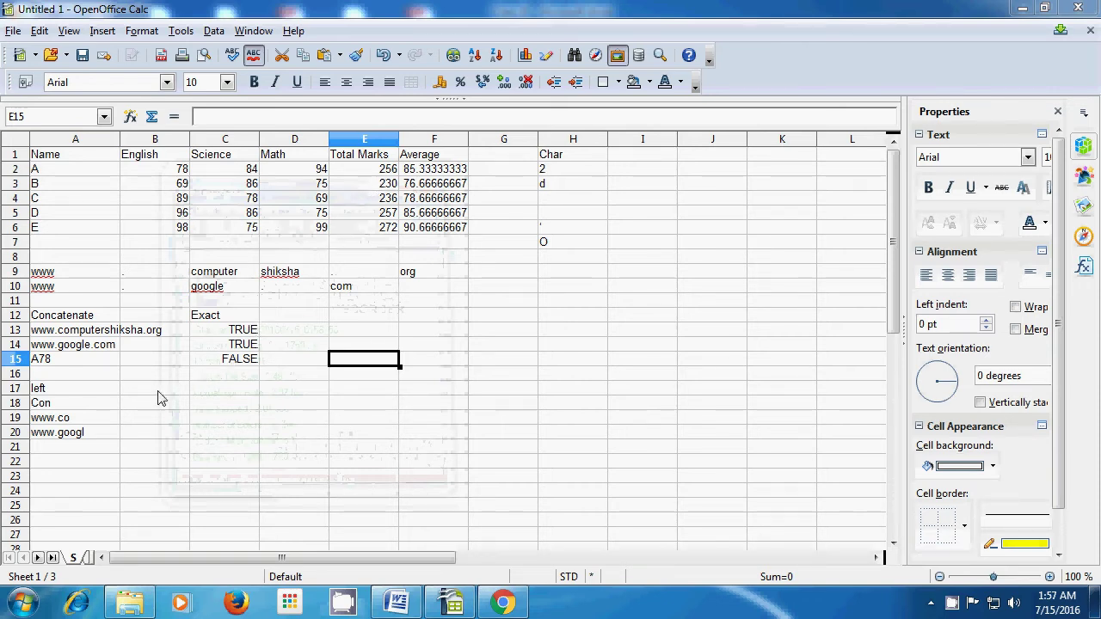
Add the heading Mid in cell B17.
left_click(159, 397)
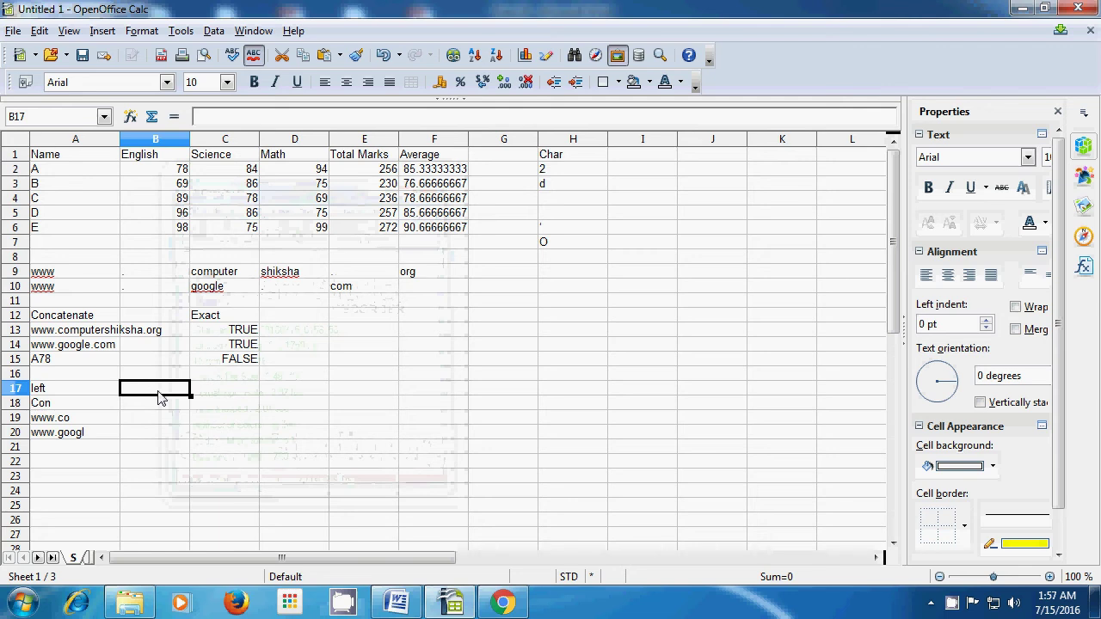
type("M")
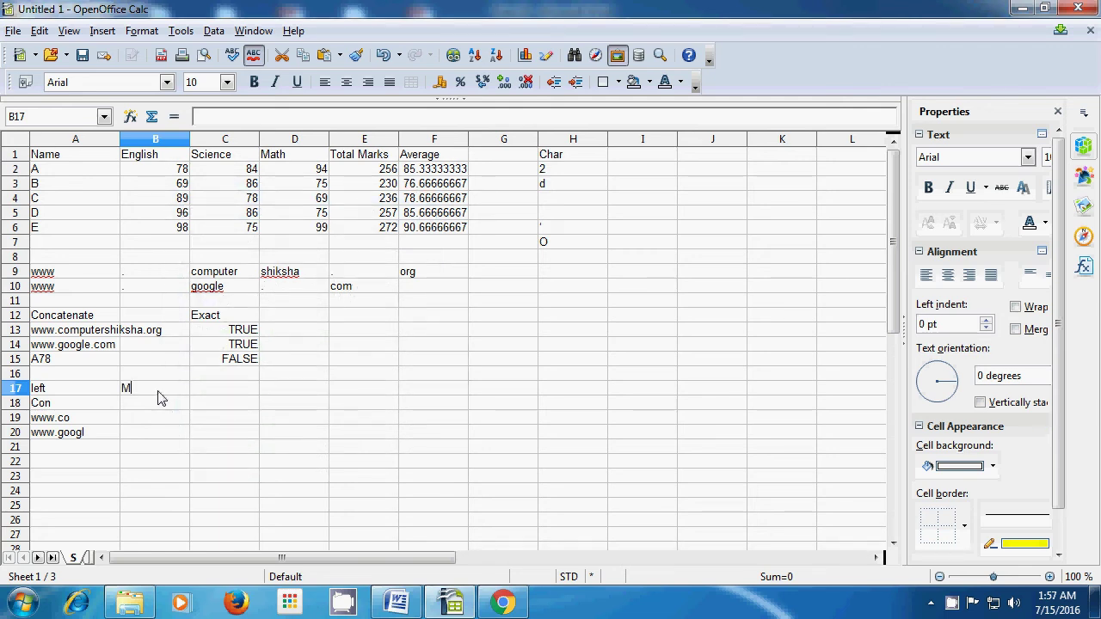
type("id")
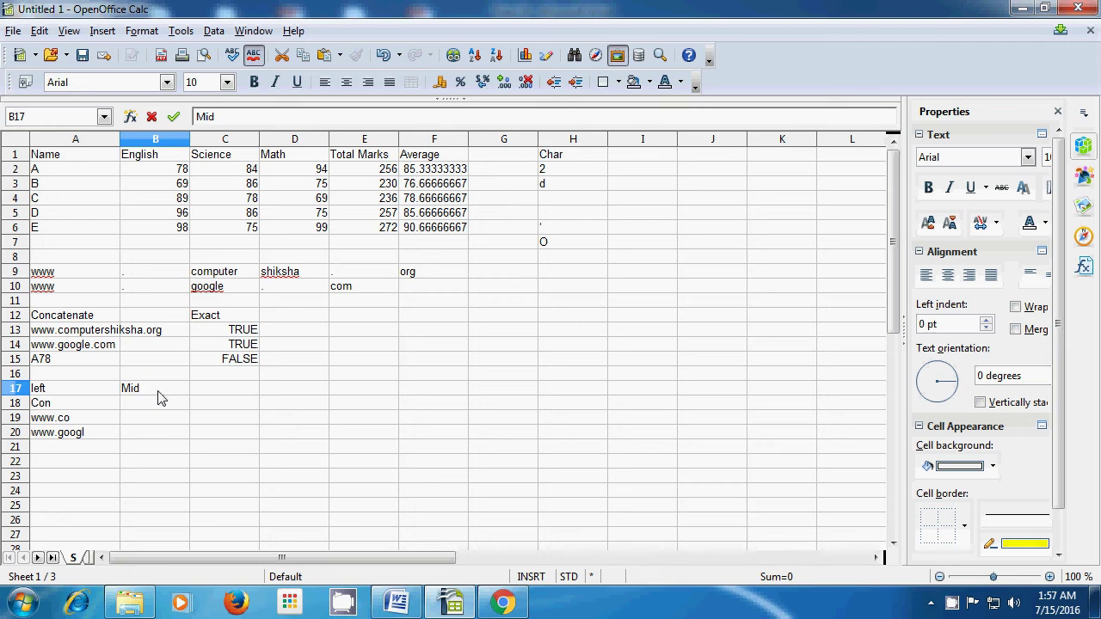
Extract nine characters from the web address in A13, starting at the fourth, using =mid(A13;4;9) in cell B18.
left_click(158, 410)
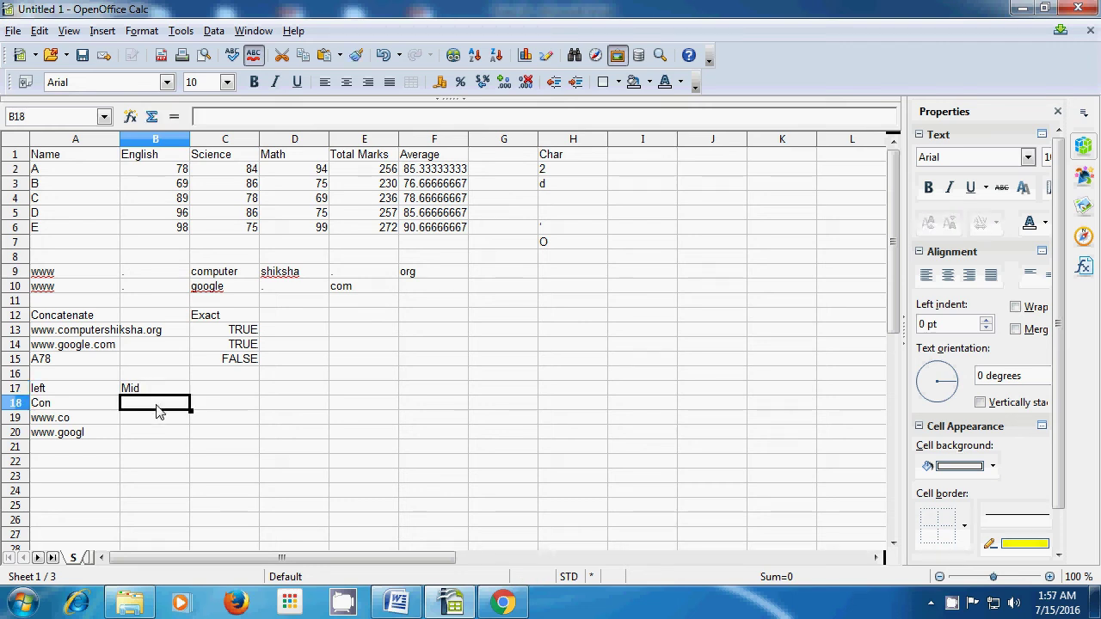
type("=")
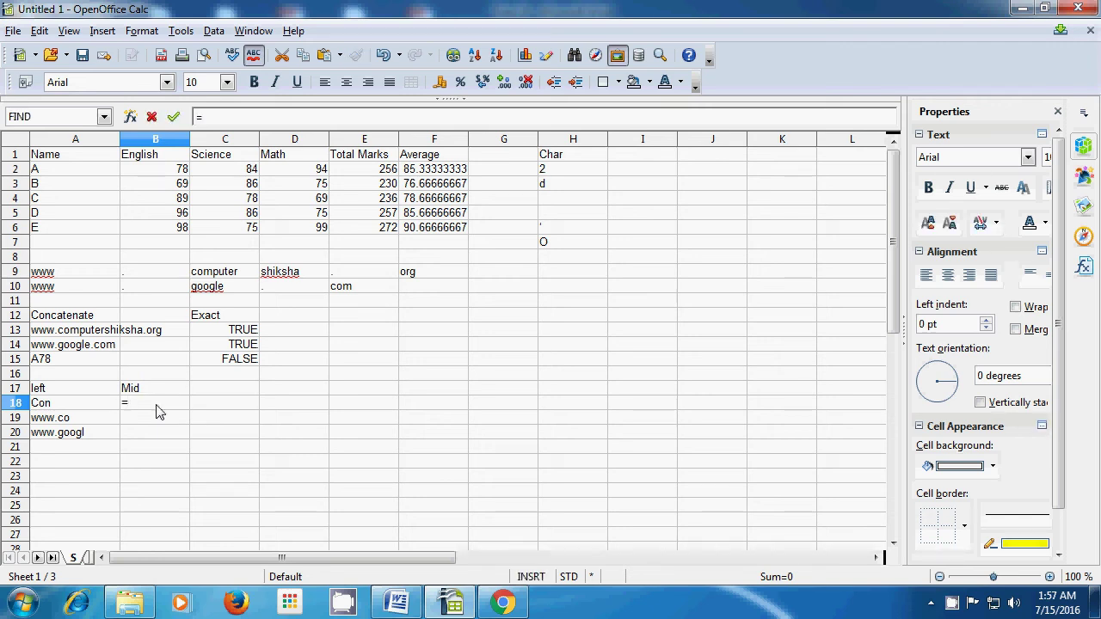
type("mid")
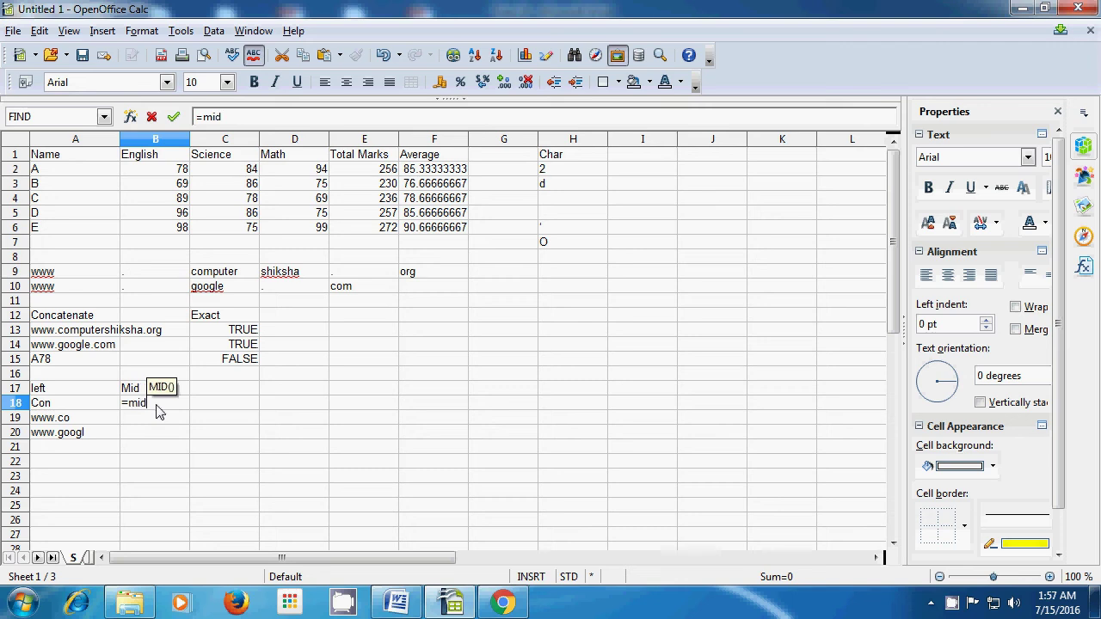
type("(")
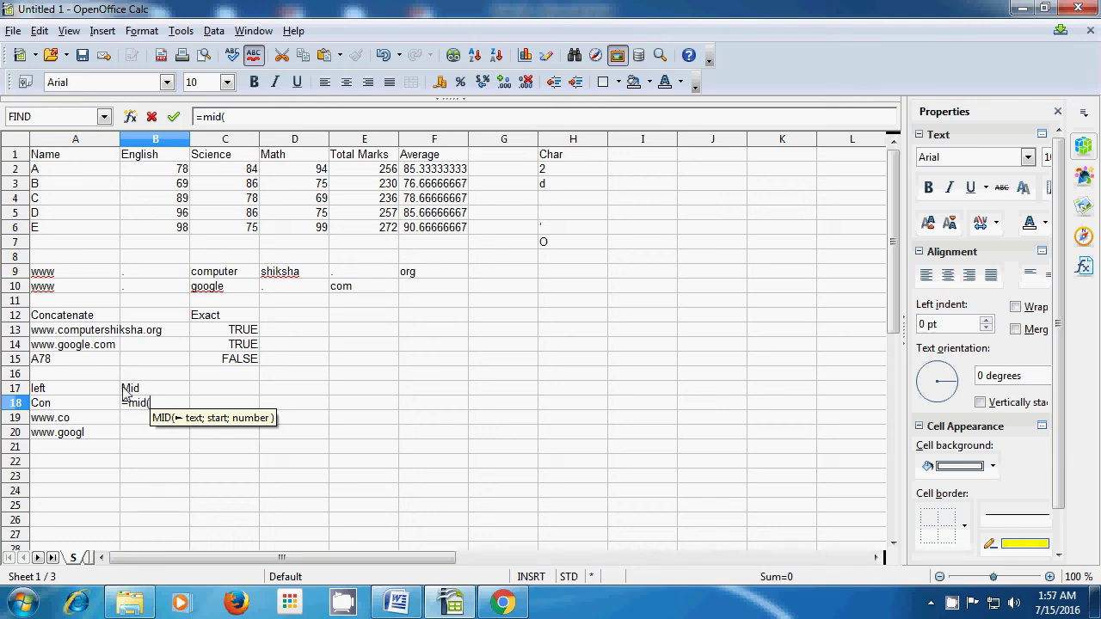
left_click(81, 331)
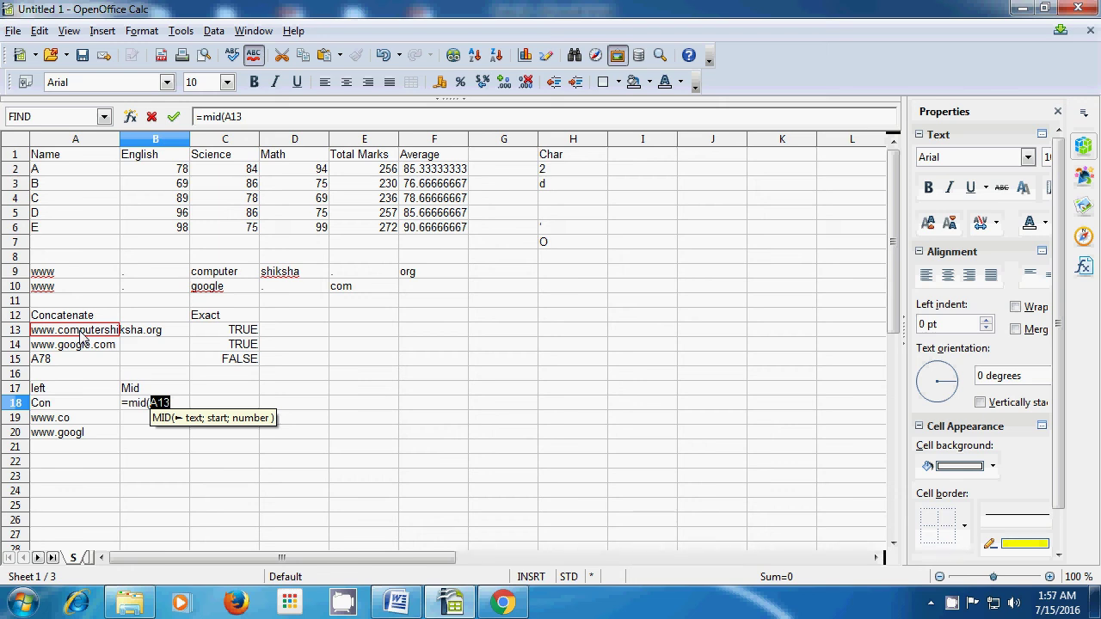
type(";")
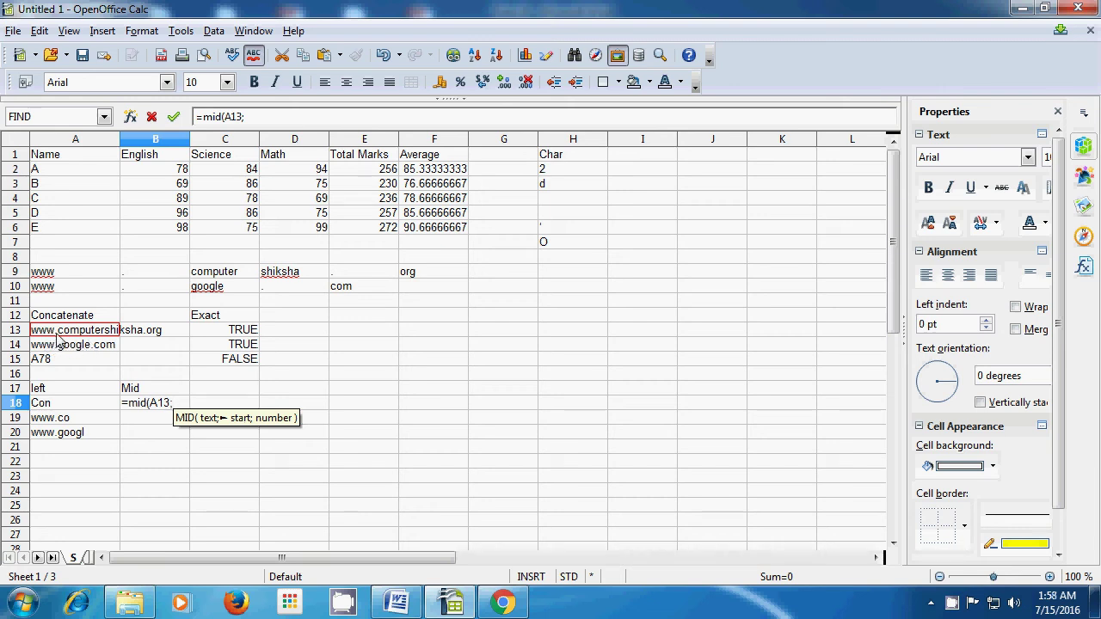
type("4;")
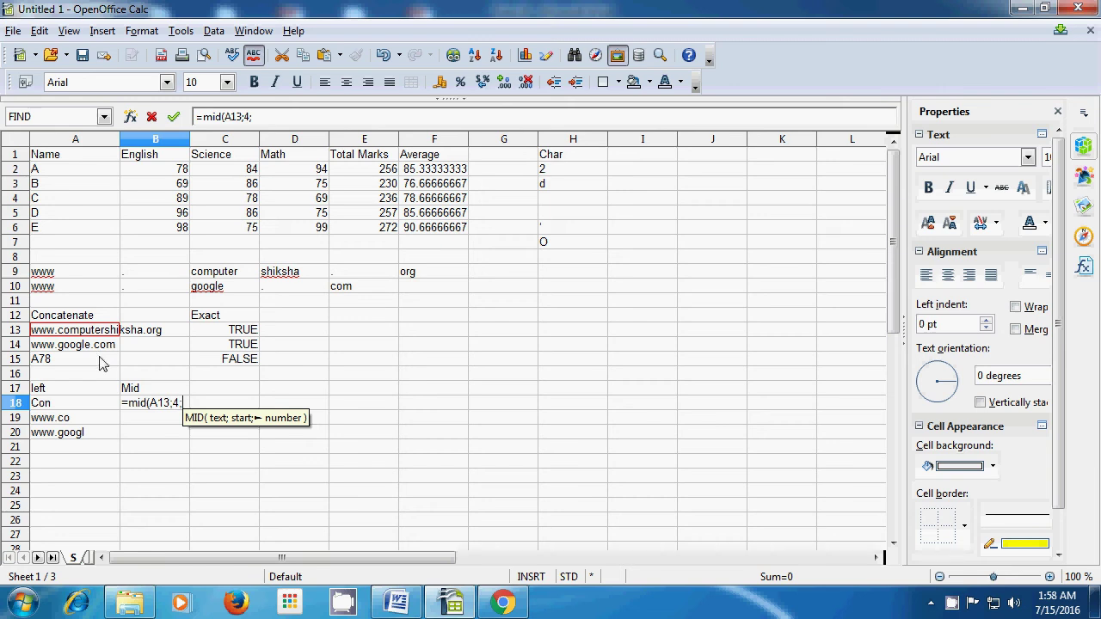
type("9")
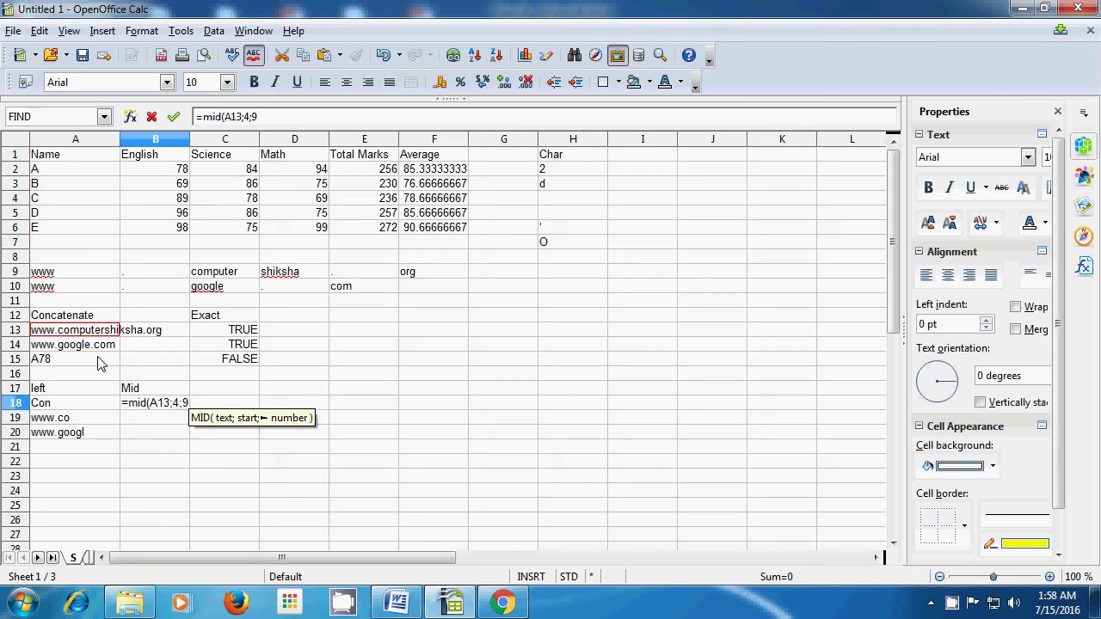
type(")")
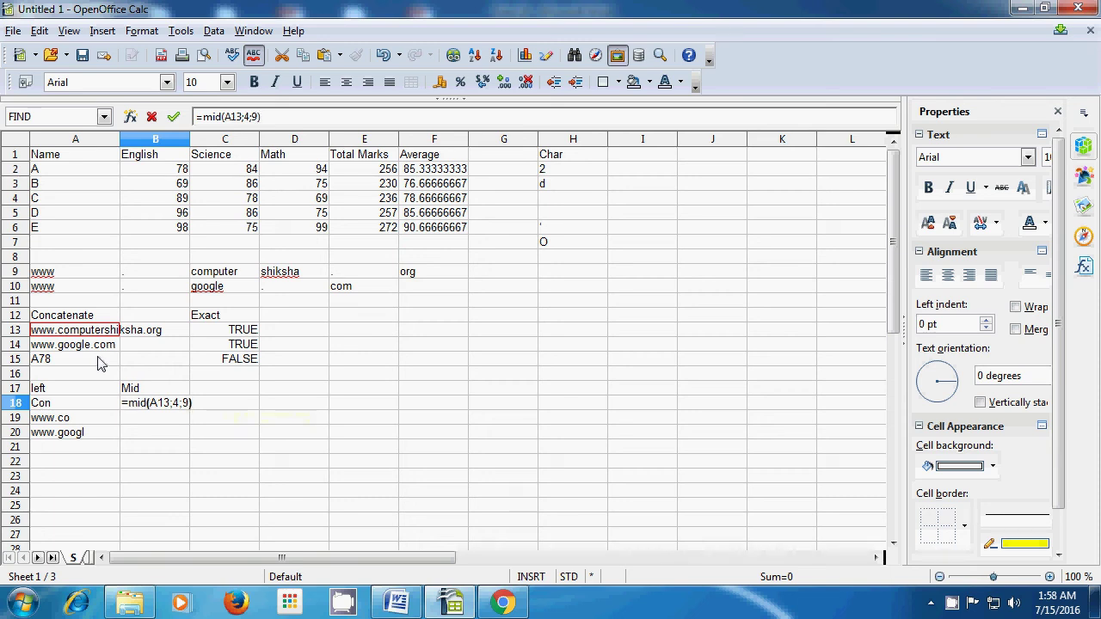
key("Return")
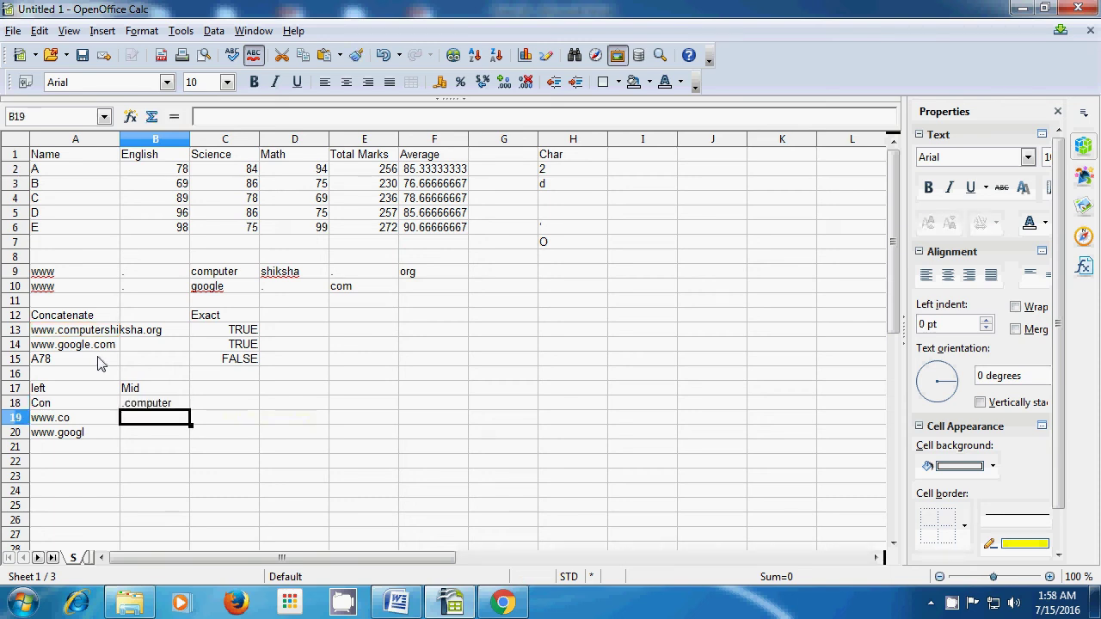
left_click(138, 405)
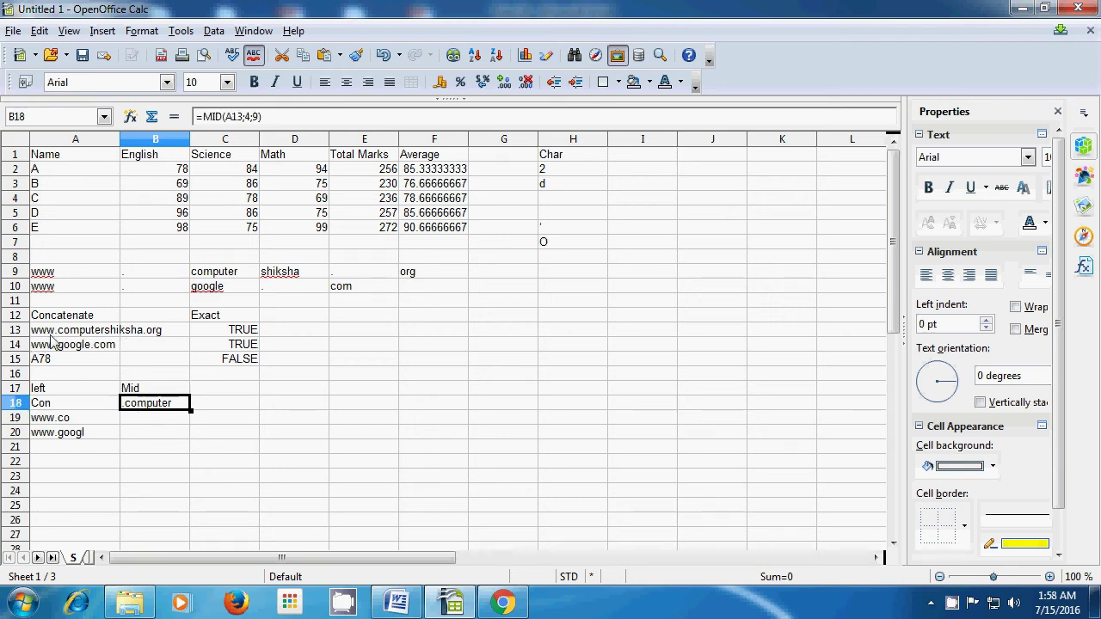
Extract six characters from the web address in A14, starting at the fifth, using =mid(A14;5;6) in cell B19.
left_click(151, 425)
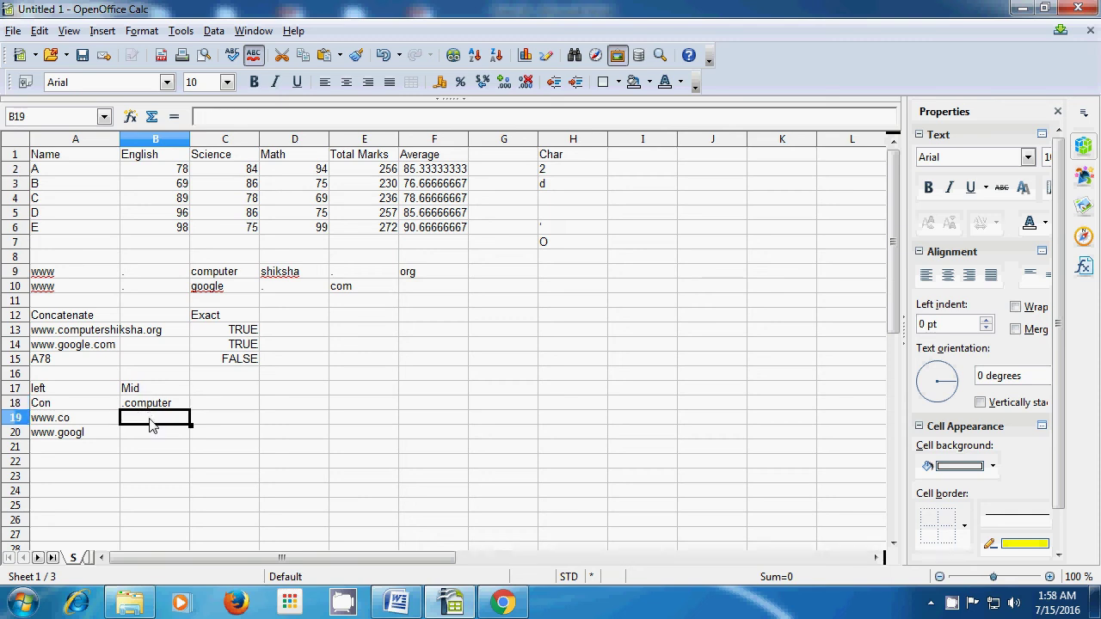
type("=")
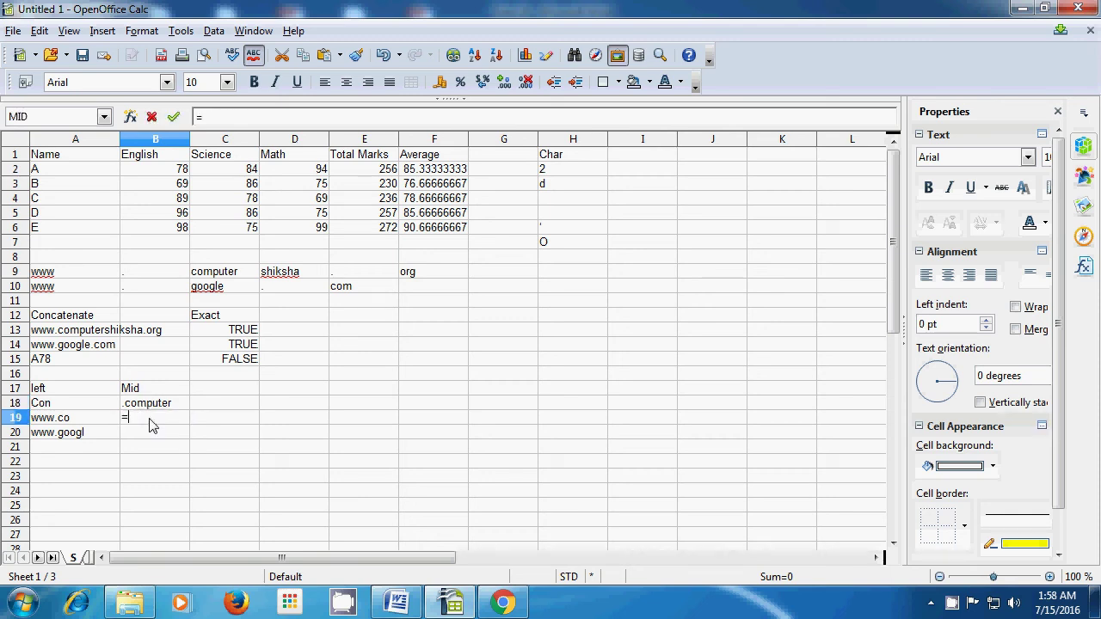
type("mid")
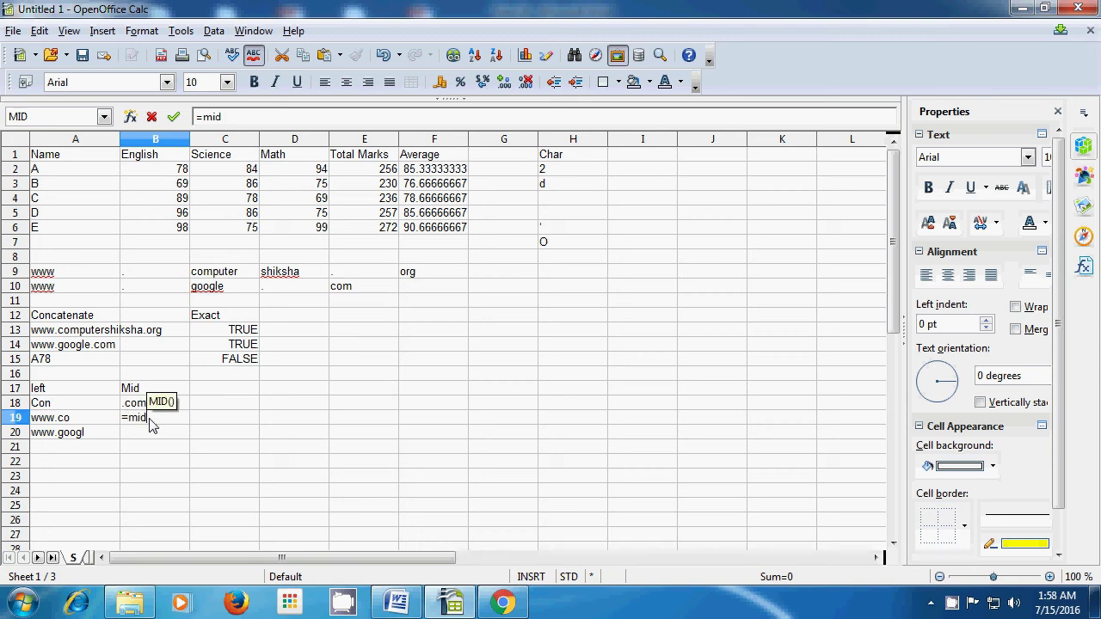
type("(")
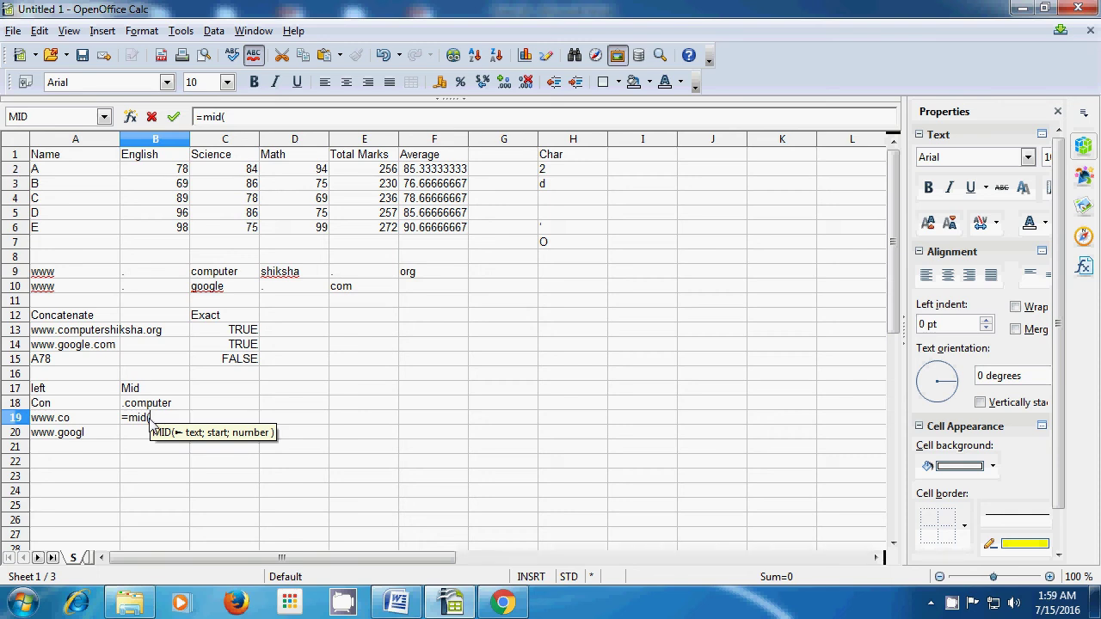
left_click(76, 349)
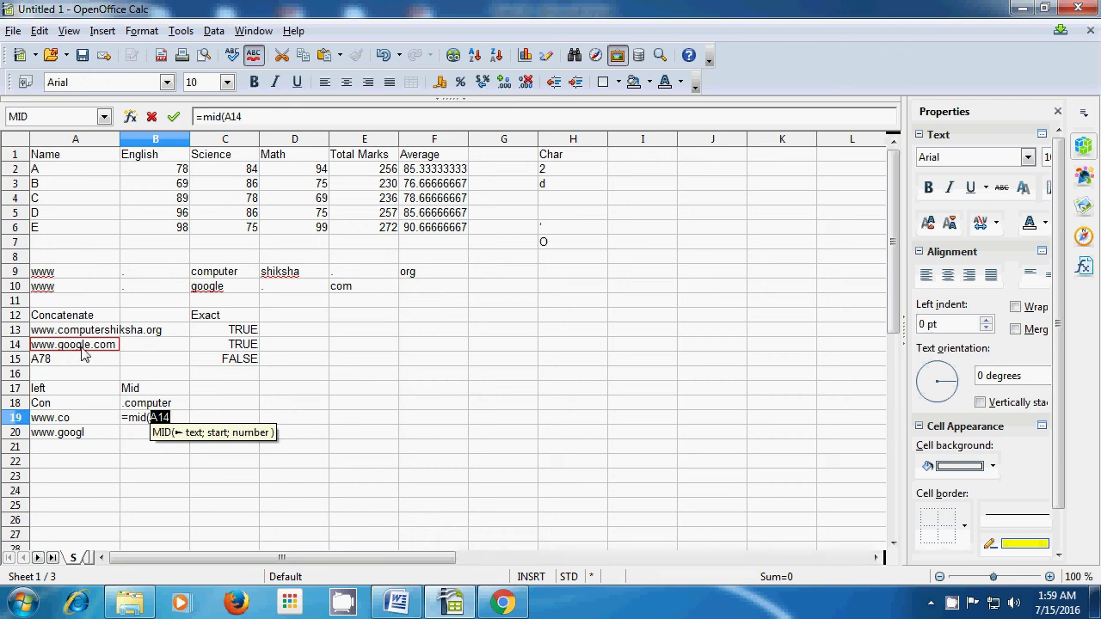
type(";")
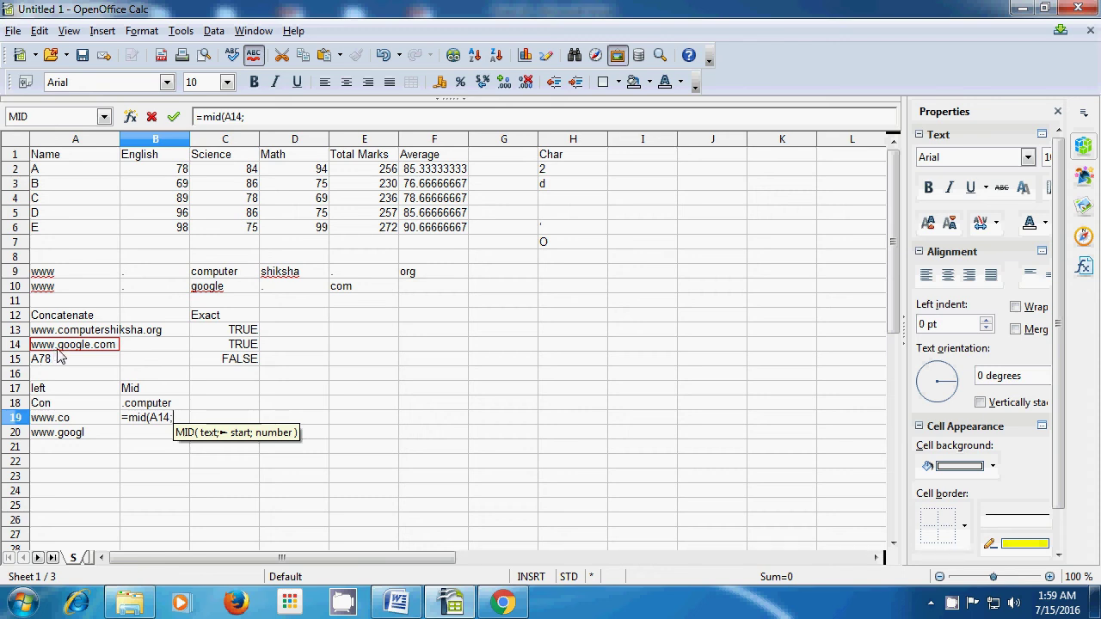
type("4")
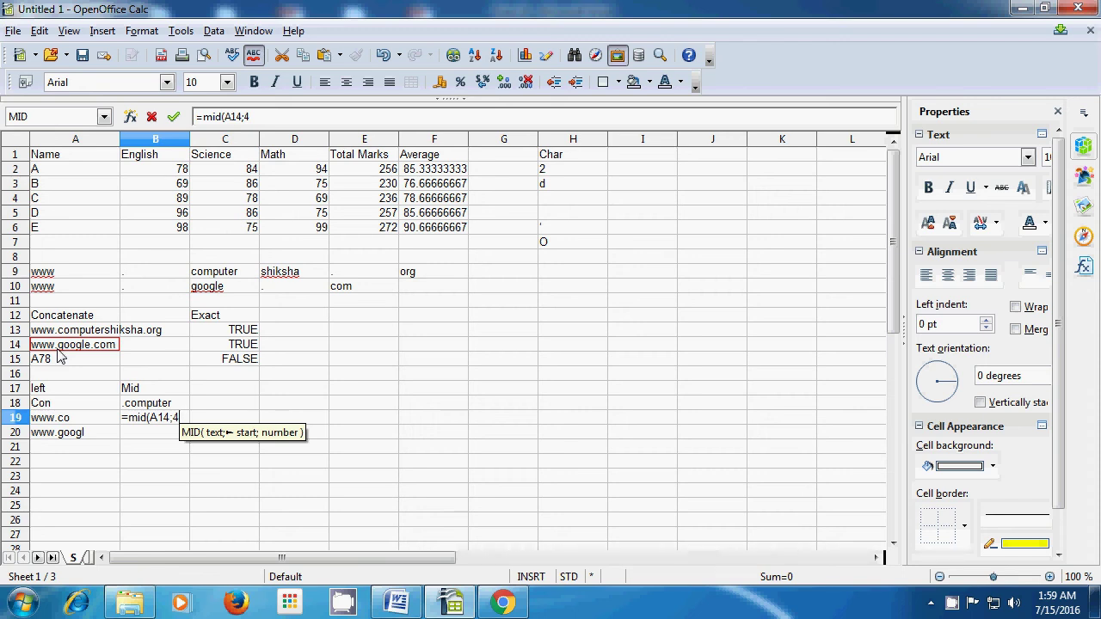
key("BackSpace")
type("5")
type(";")
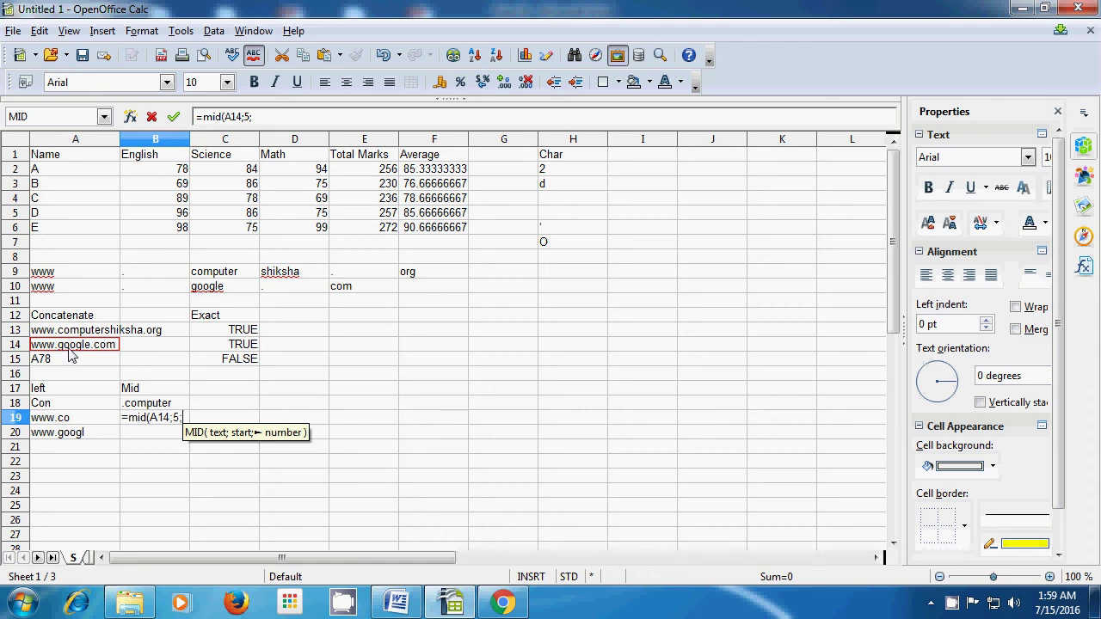
type("6")
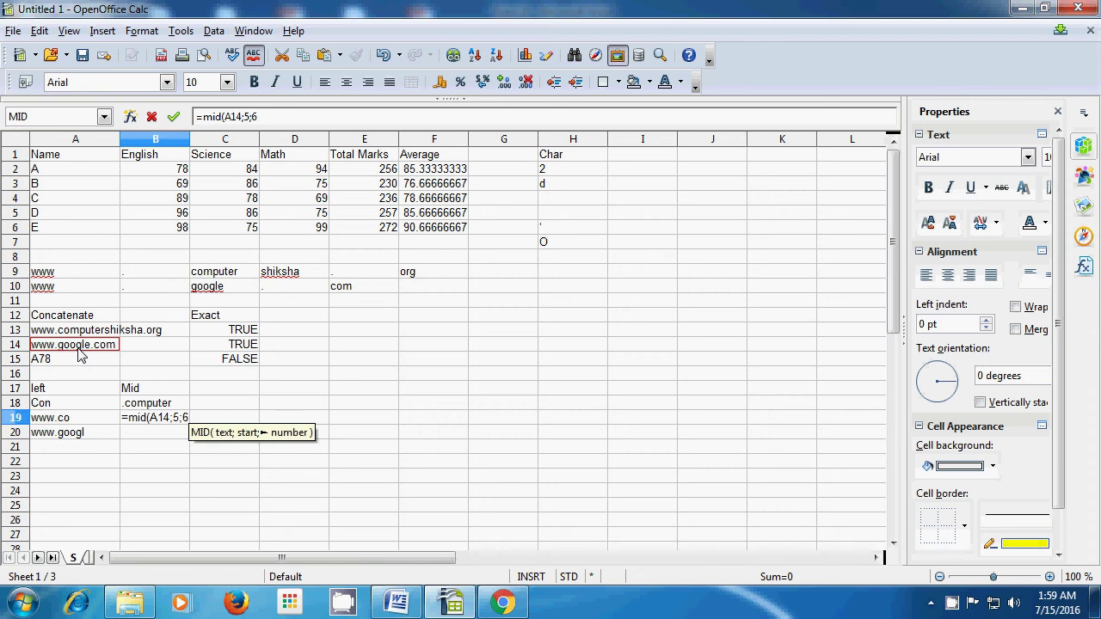
type(")")
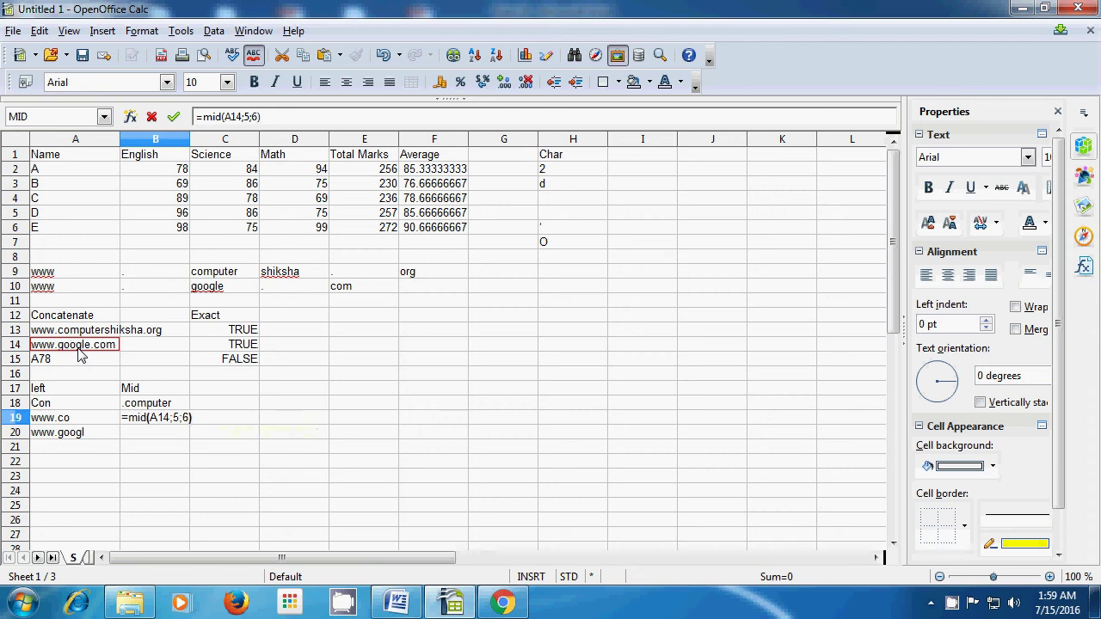
key("Return")
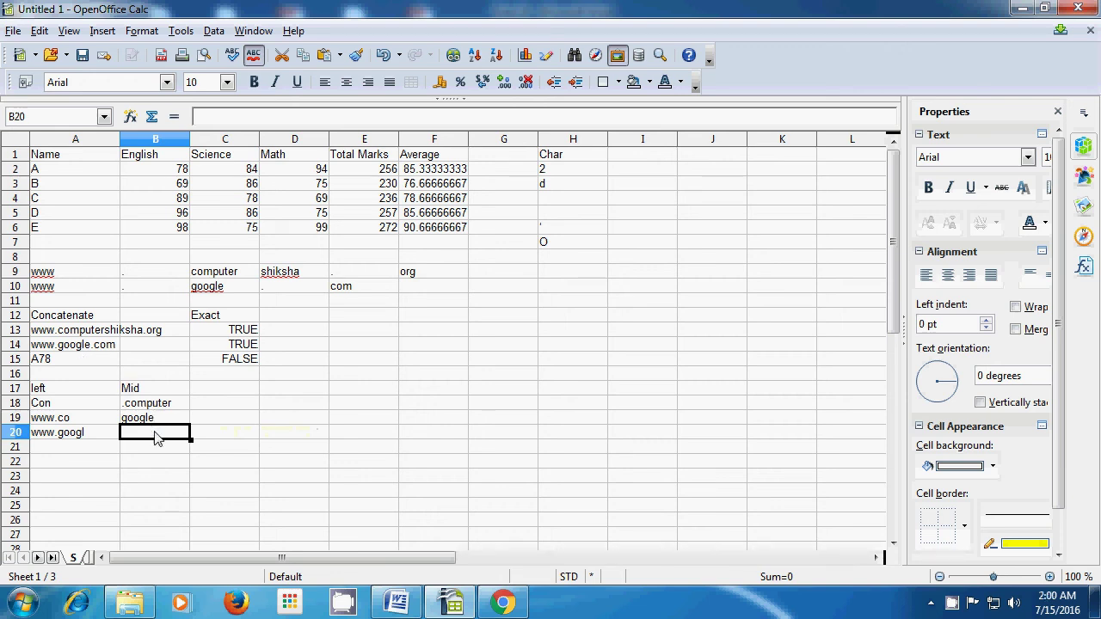
Extract one character from the text in A15, starting at the second, using =mid(A15;2;1) in cell B20.
type("=")
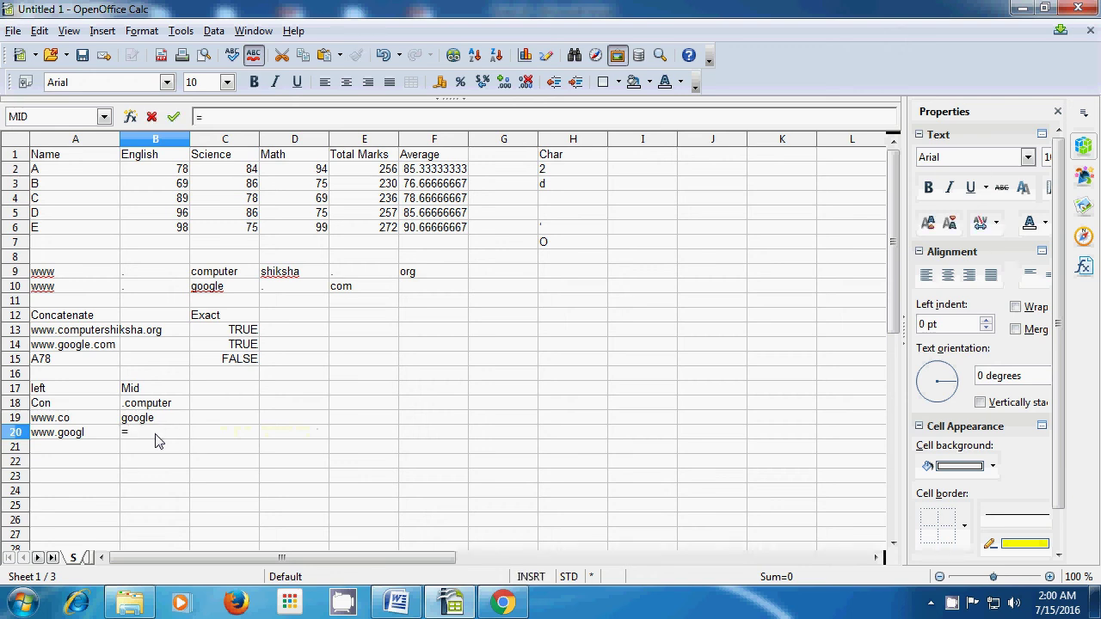
type("mid")
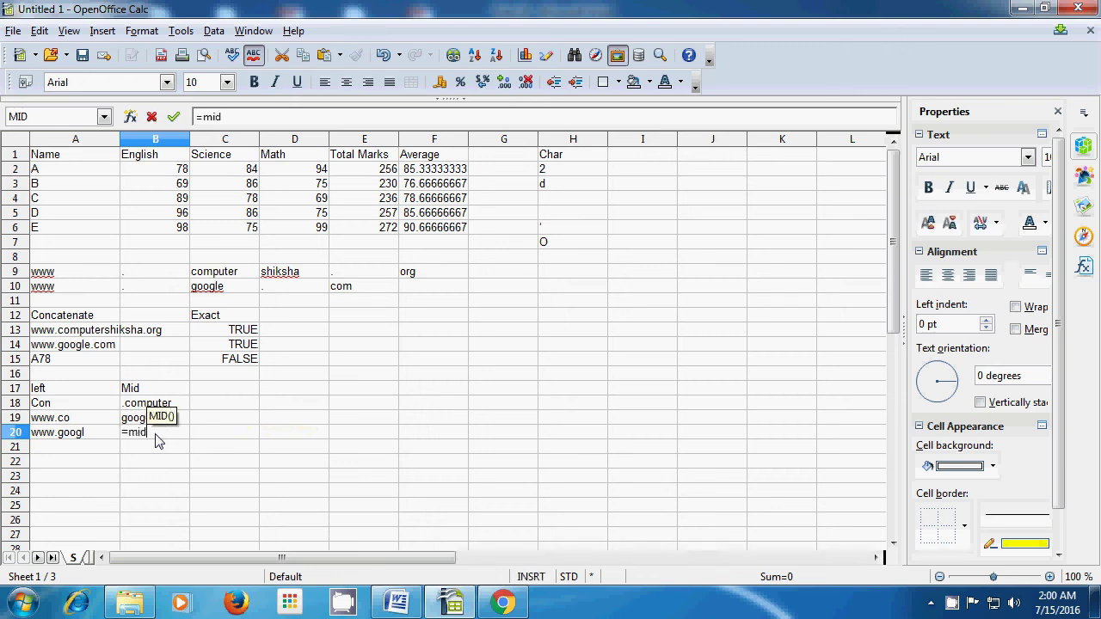
type("(")
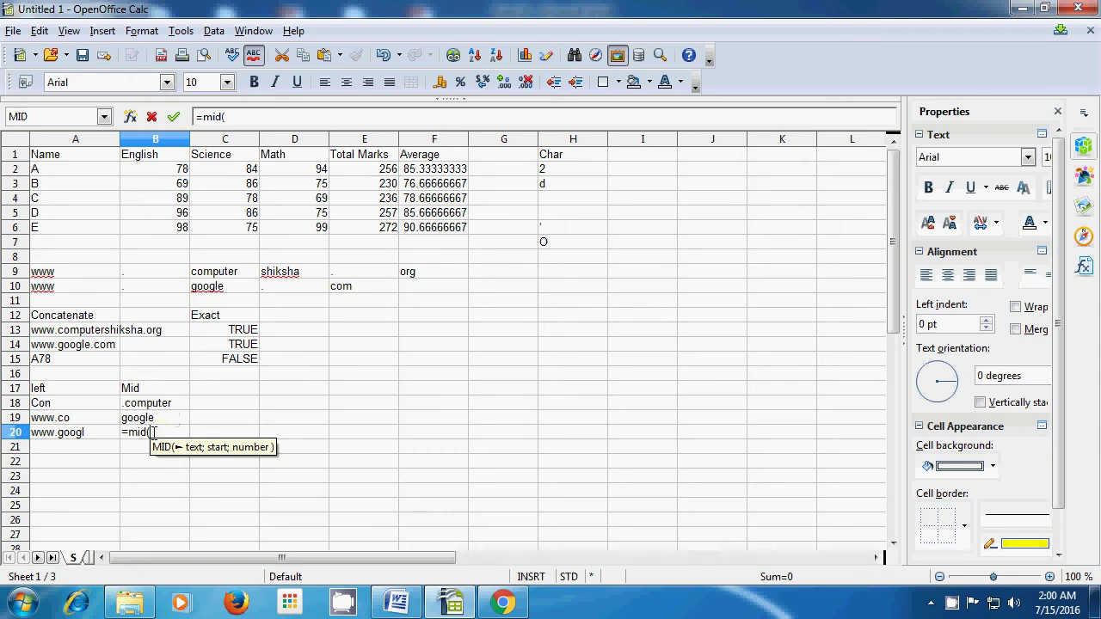
left_click(68, 366)
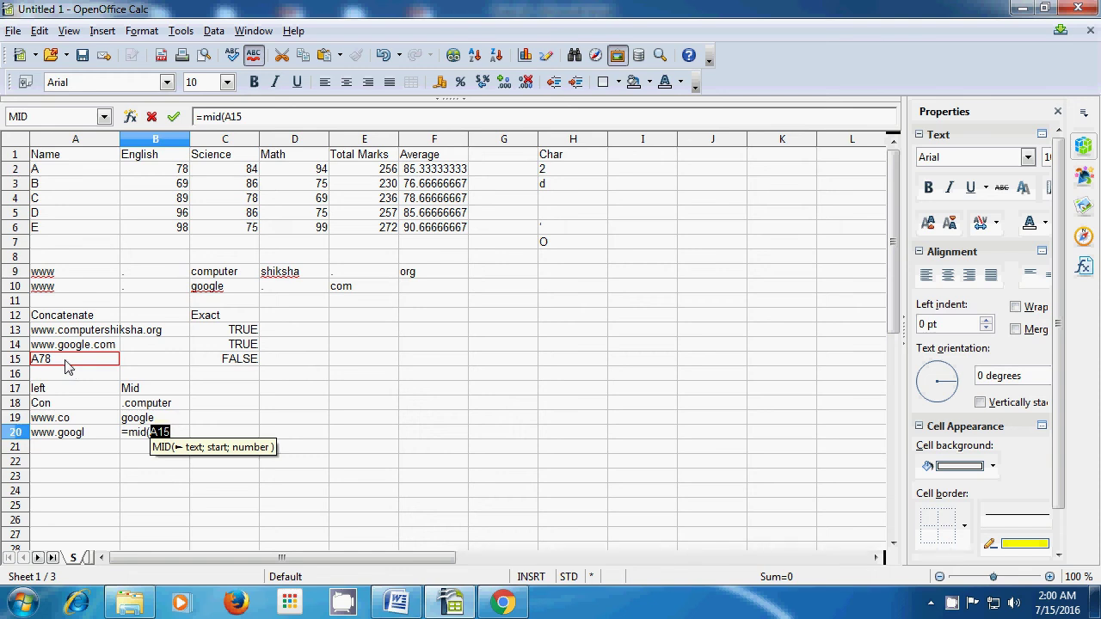
type(";")
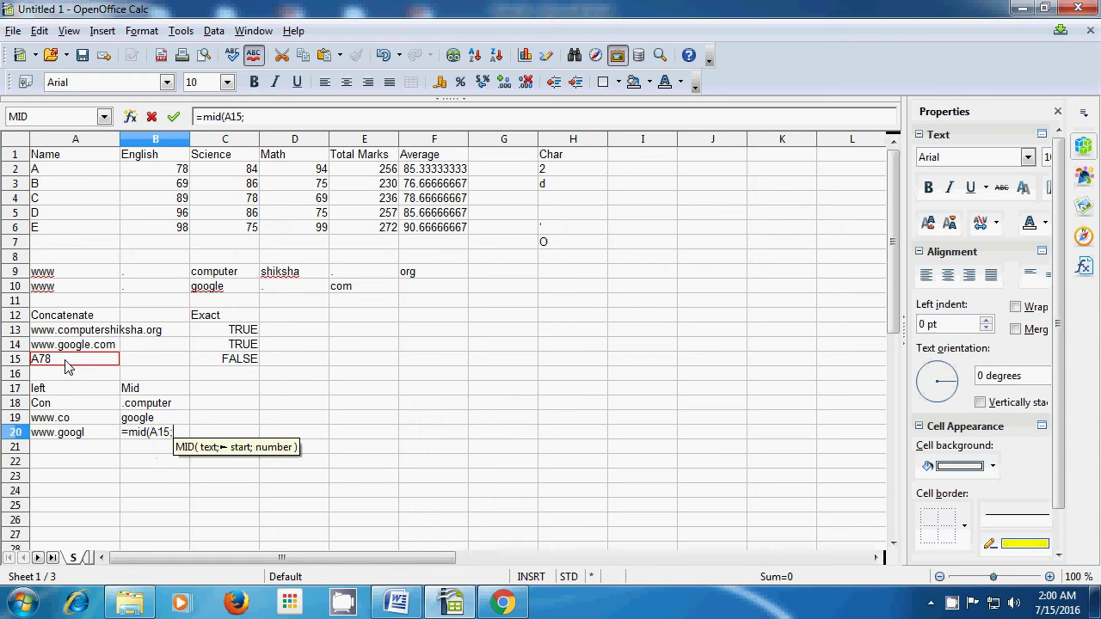
type("2")
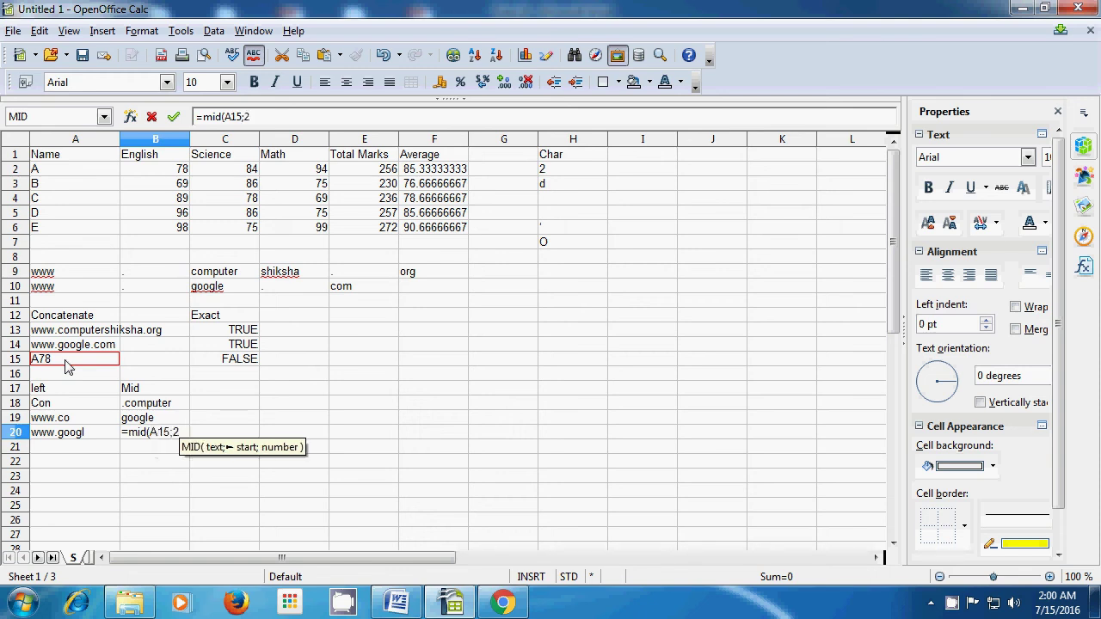
type(";")
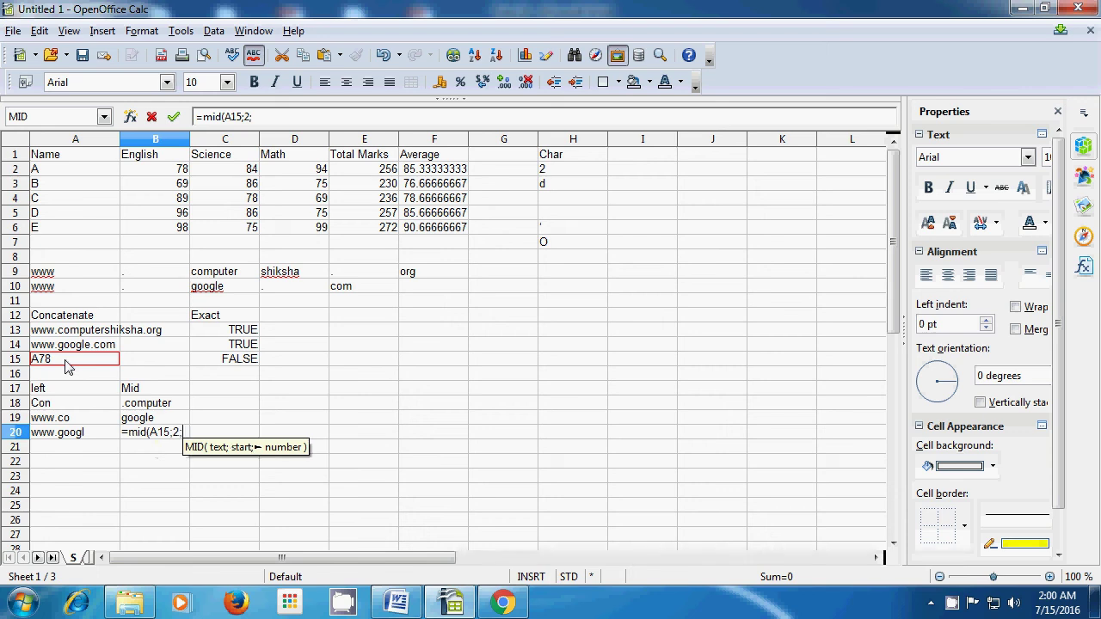
type("1")
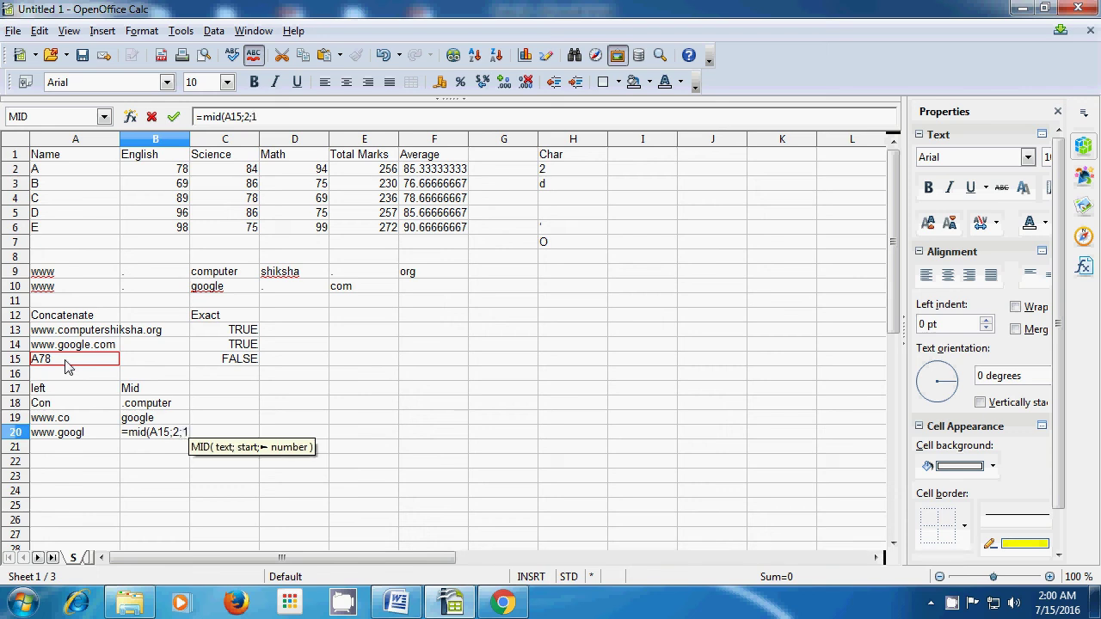
type(")")
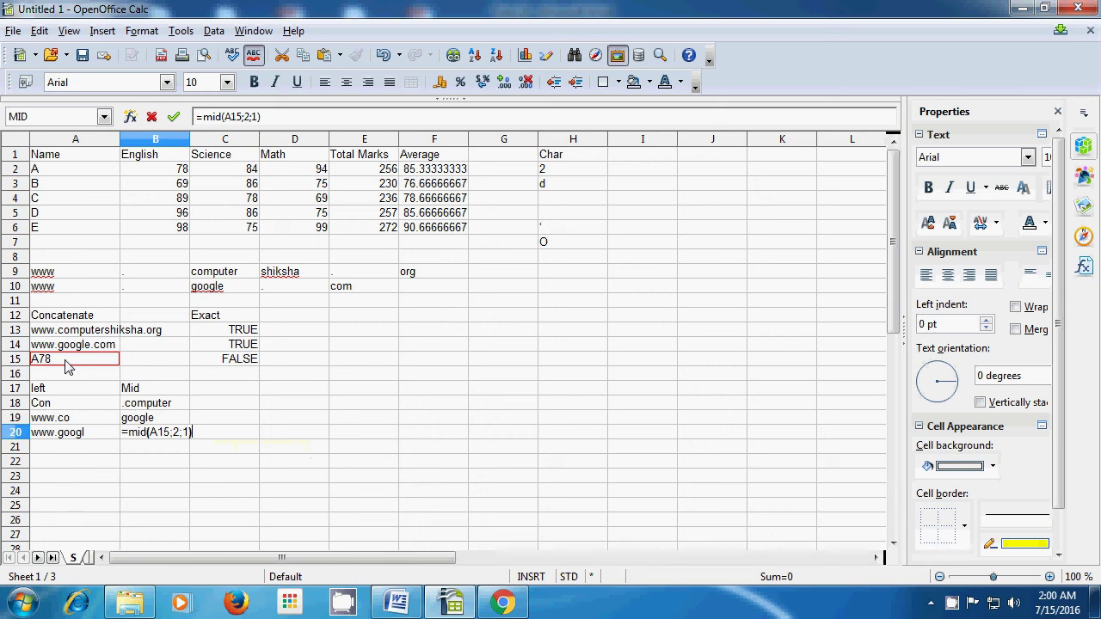
key("Return")
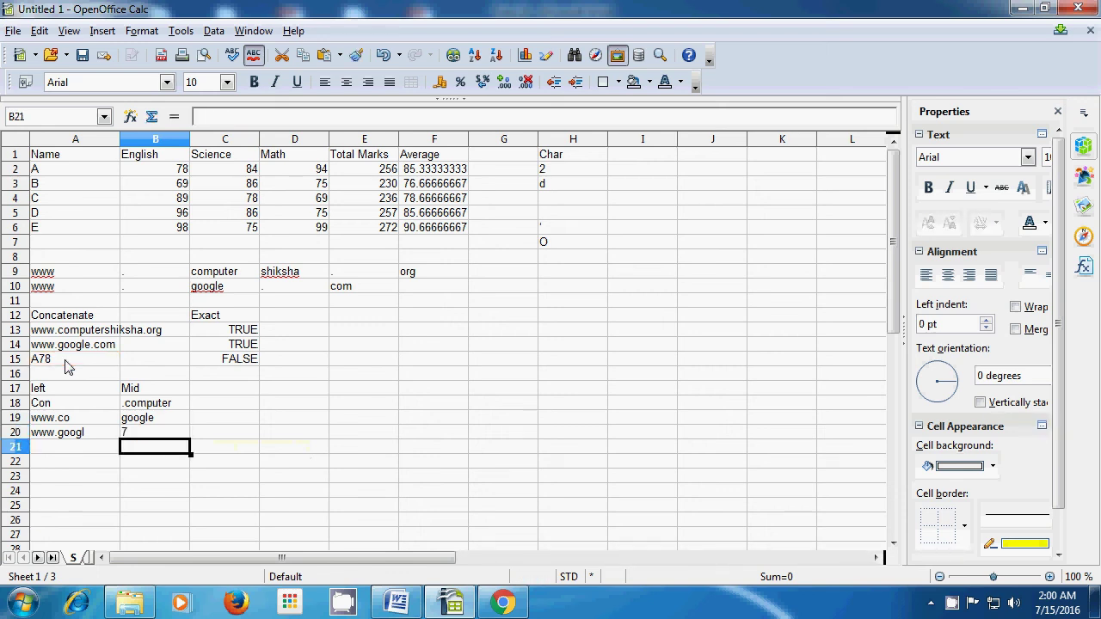
left_click(131, 434)
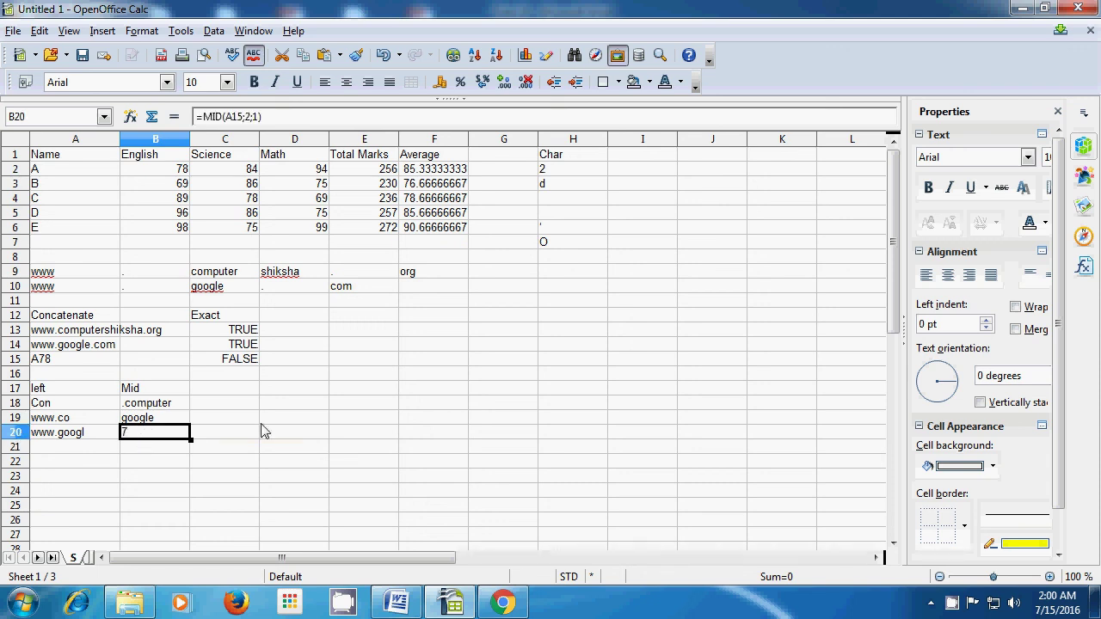
left_click(320, 420)
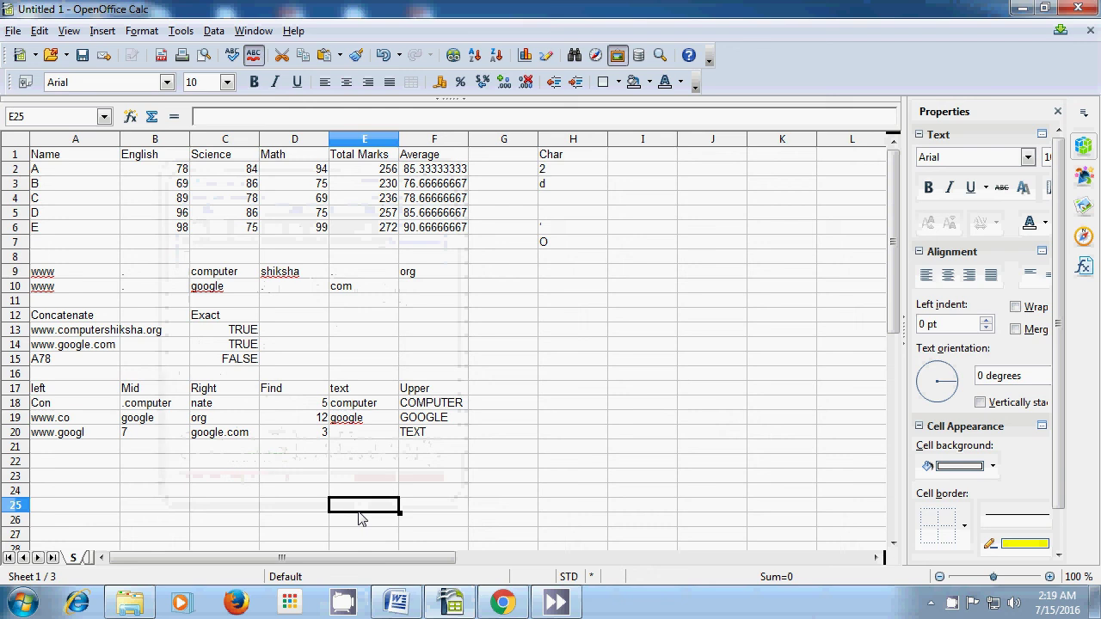
Add the heading lower in cell G17, beside the Upper heading.
left_click(493, 392)
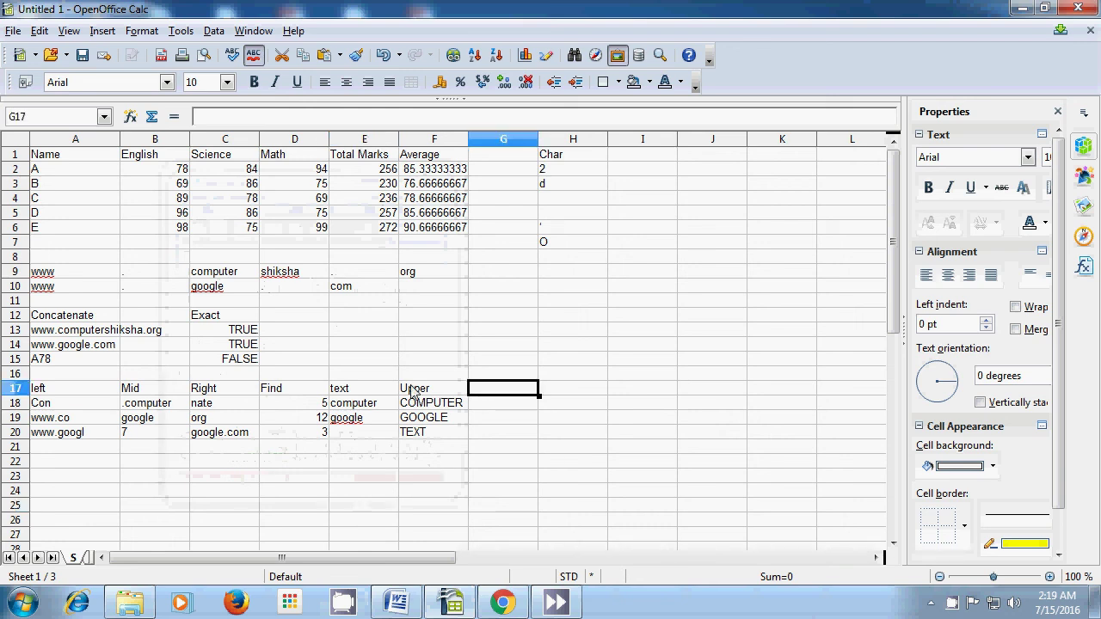
type("lower")
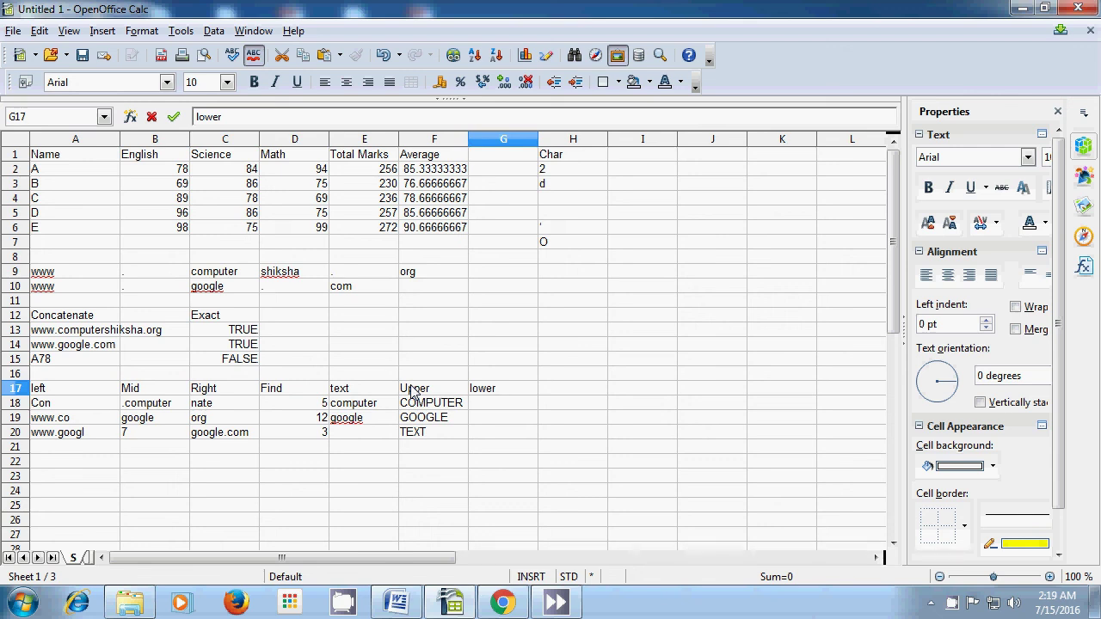
key("Return")
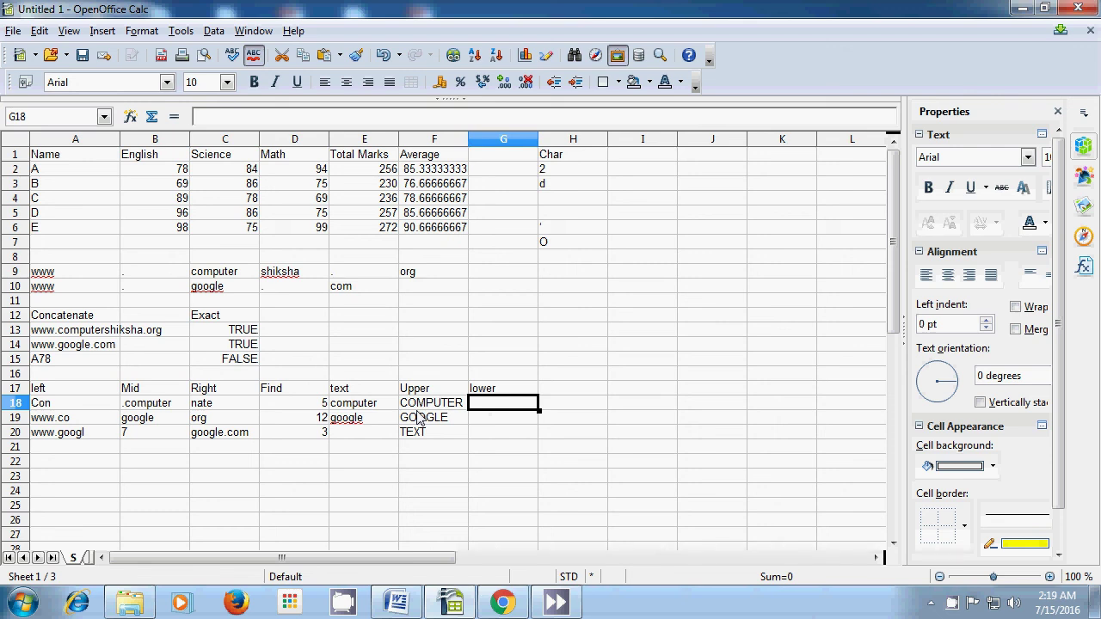
Convert the uppercase word in F18 to lowercase using =lower(F18) in cell G18.
type("=")
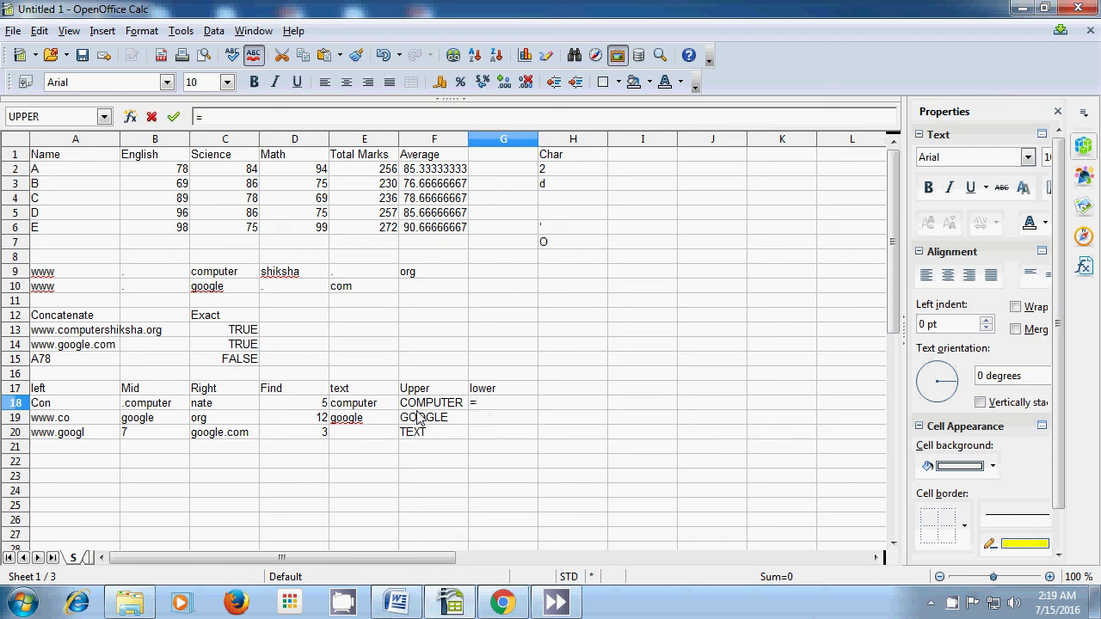
type("lower")
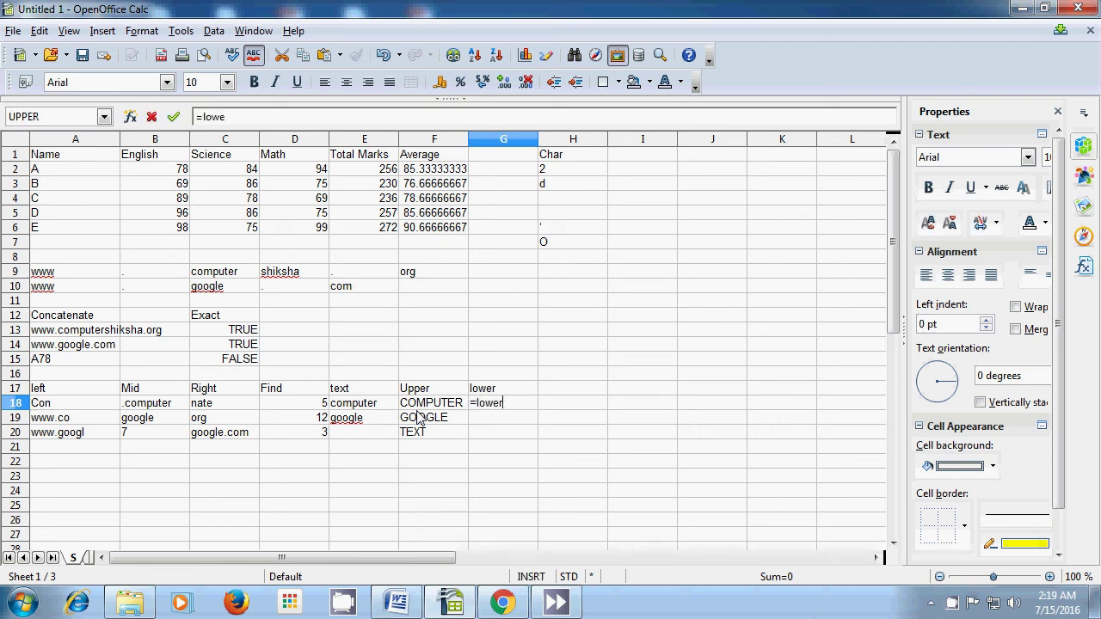
type("(")
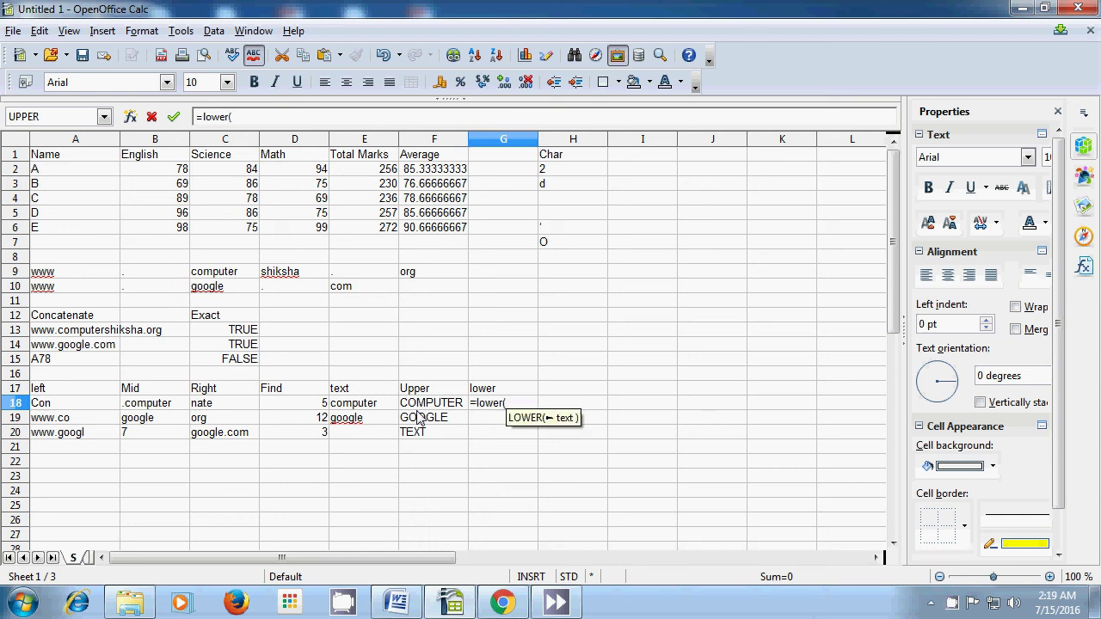
left_click(427, 408)
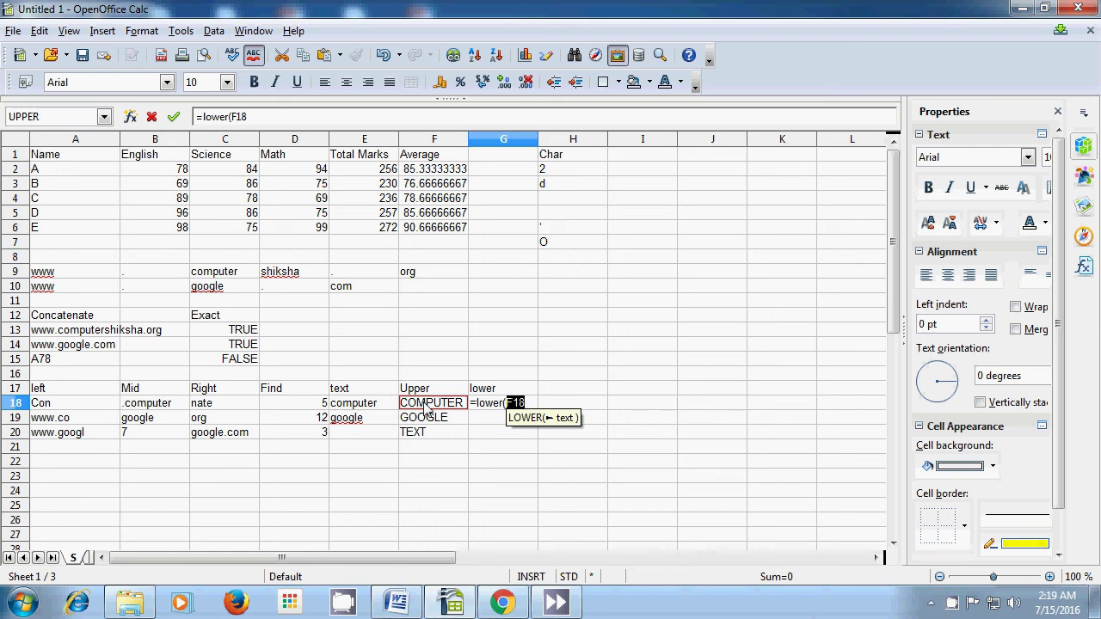
type(")")
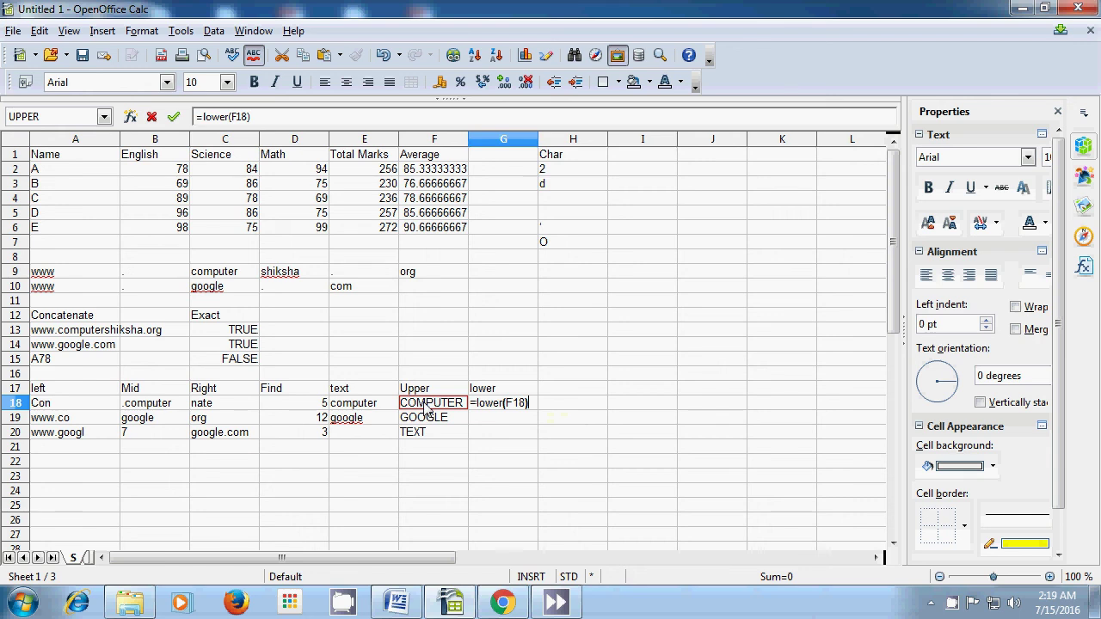
key("Return")
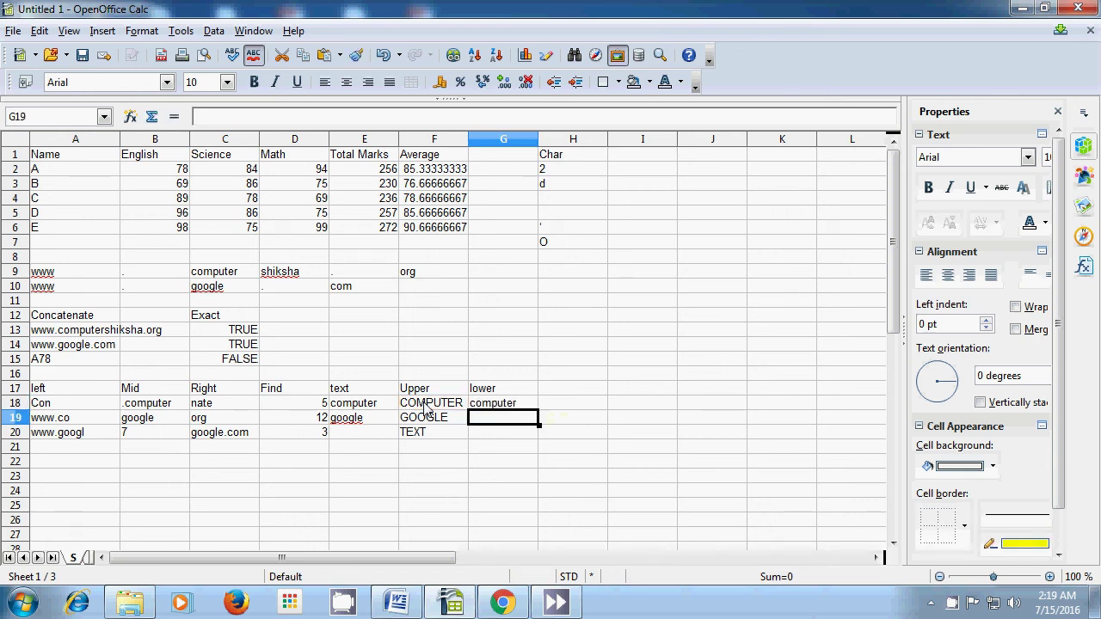
Convert the uppercase word in F19 to lowercase using =lower(F19) in cell G19.
type("=")
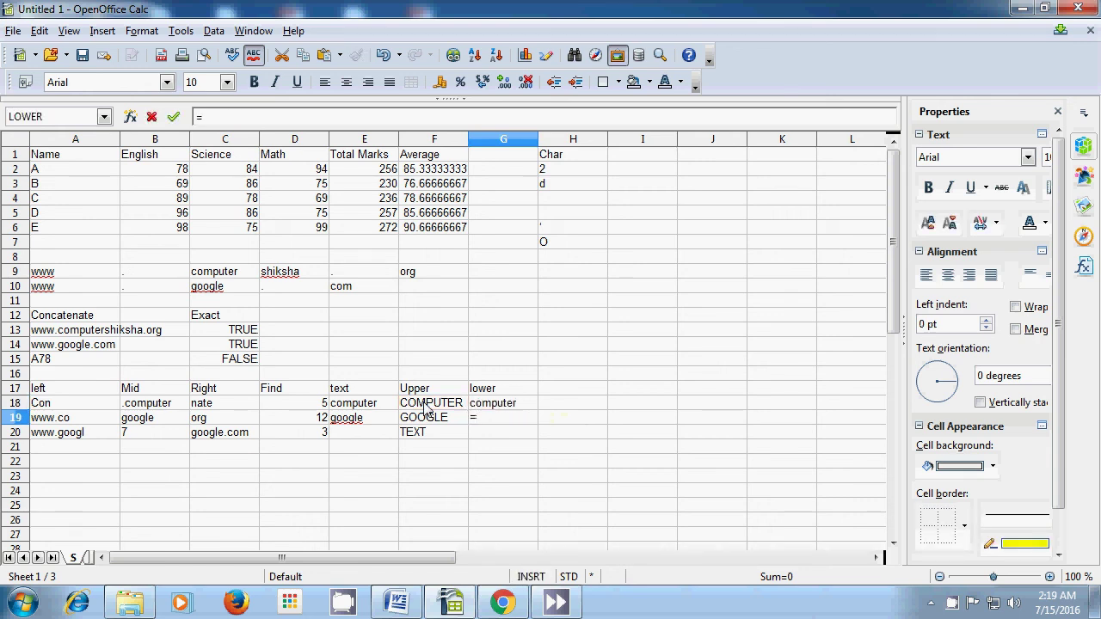
type("lo")
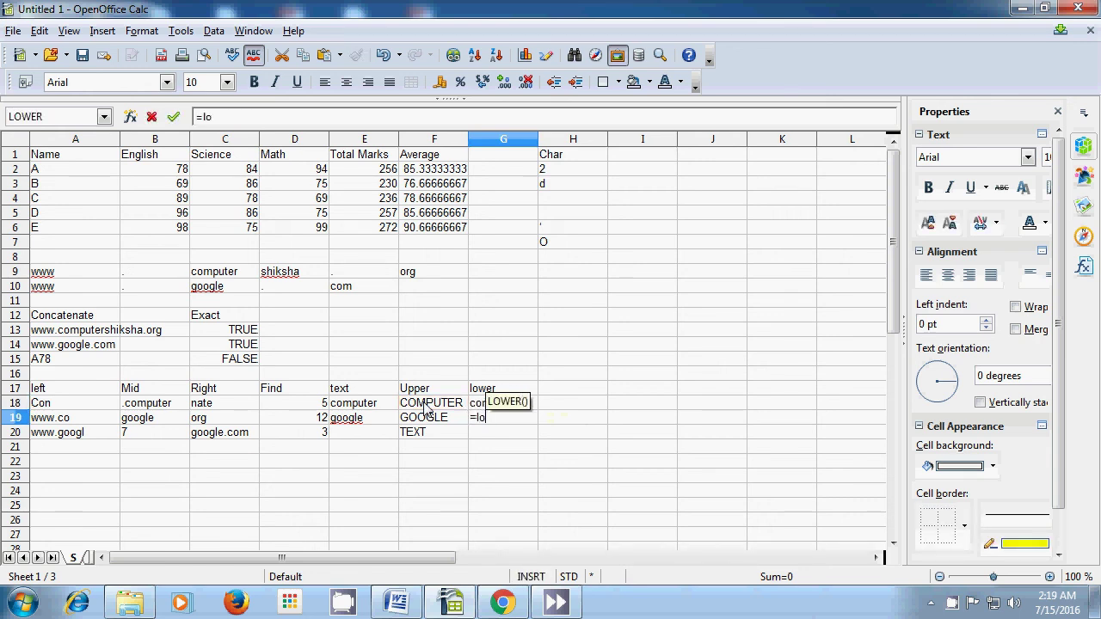
type("wer")
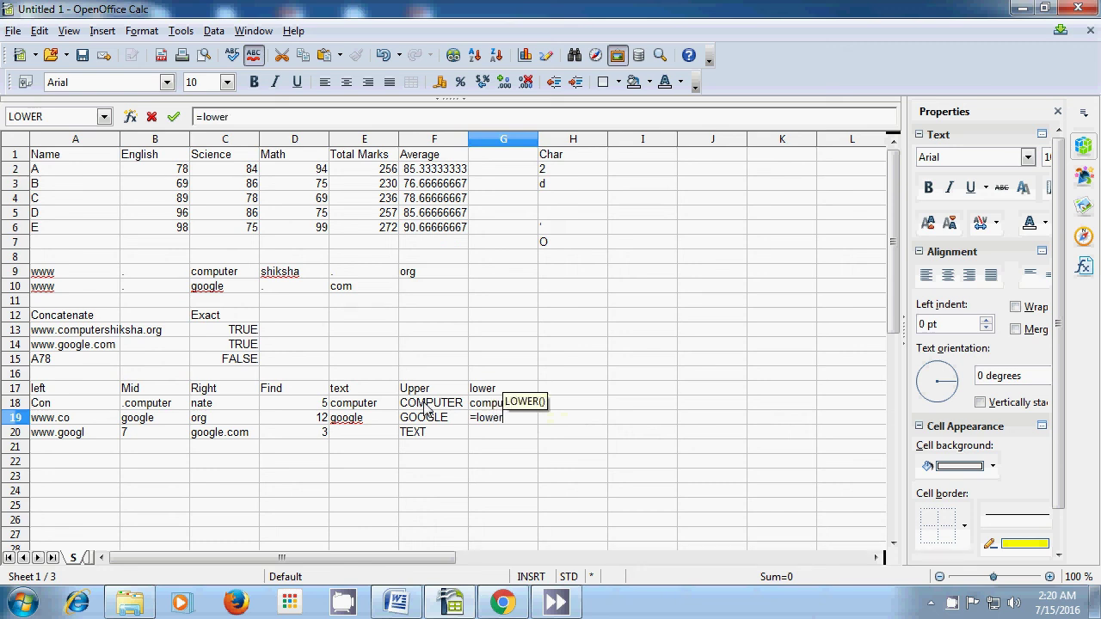
type("(")
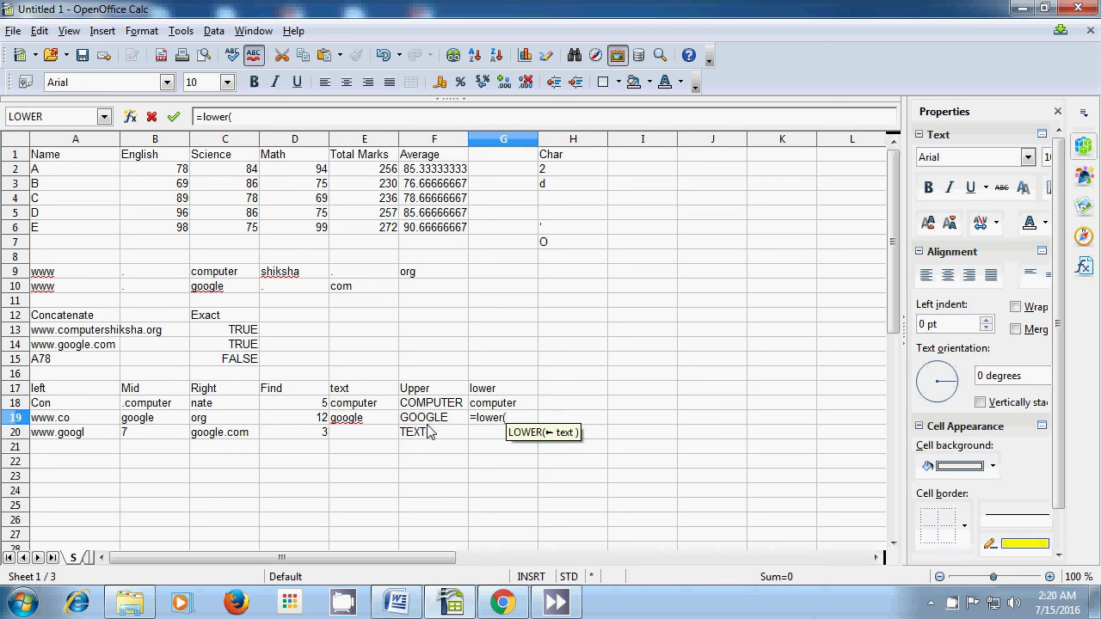
left_click(428, 424)
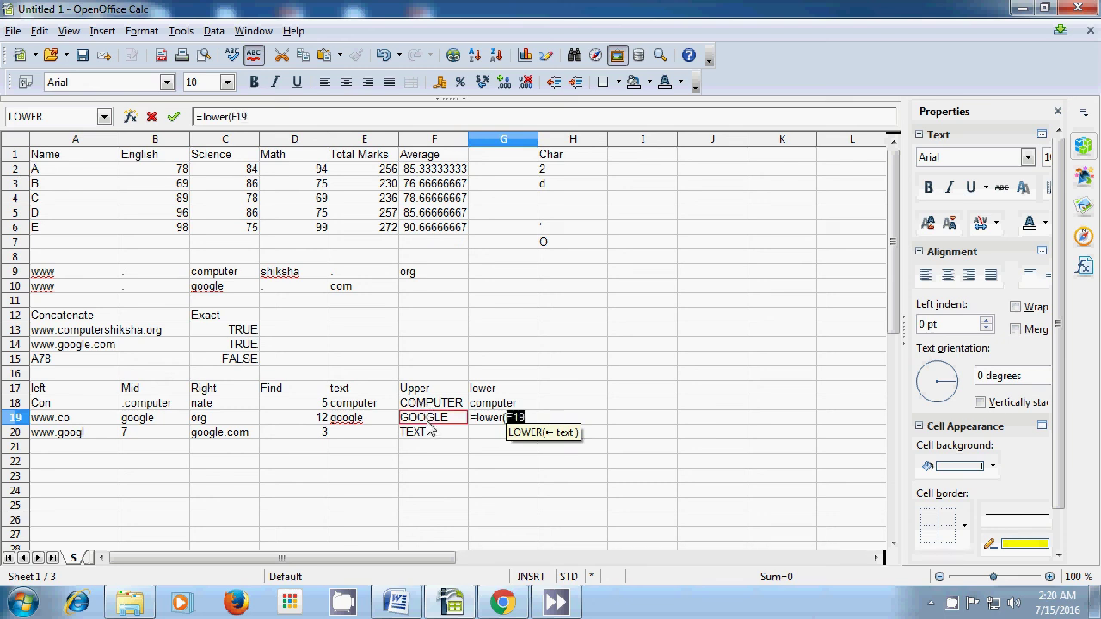
type(")")
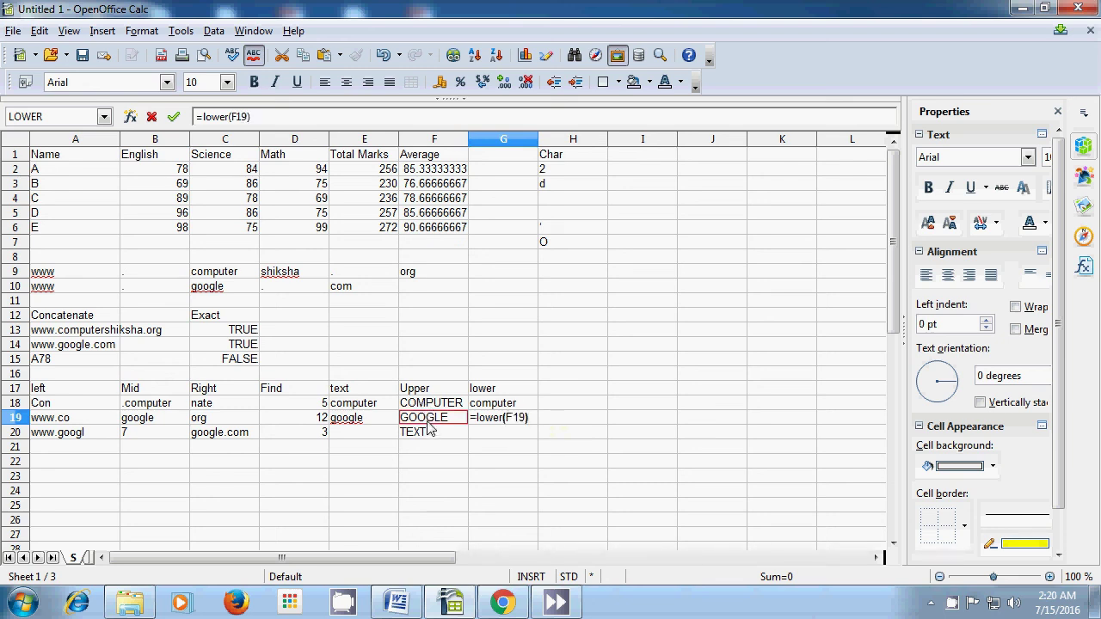
key("Return")
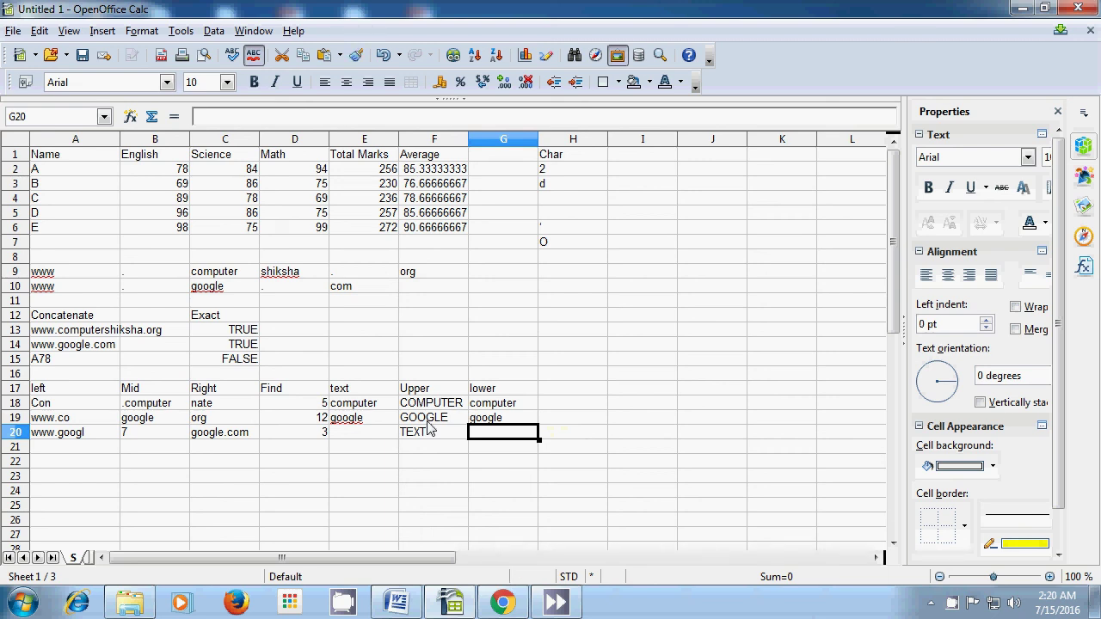
Convert the uppercase word in F20 to lowercase using =lower(F20) in cell G20.
type("=lower")
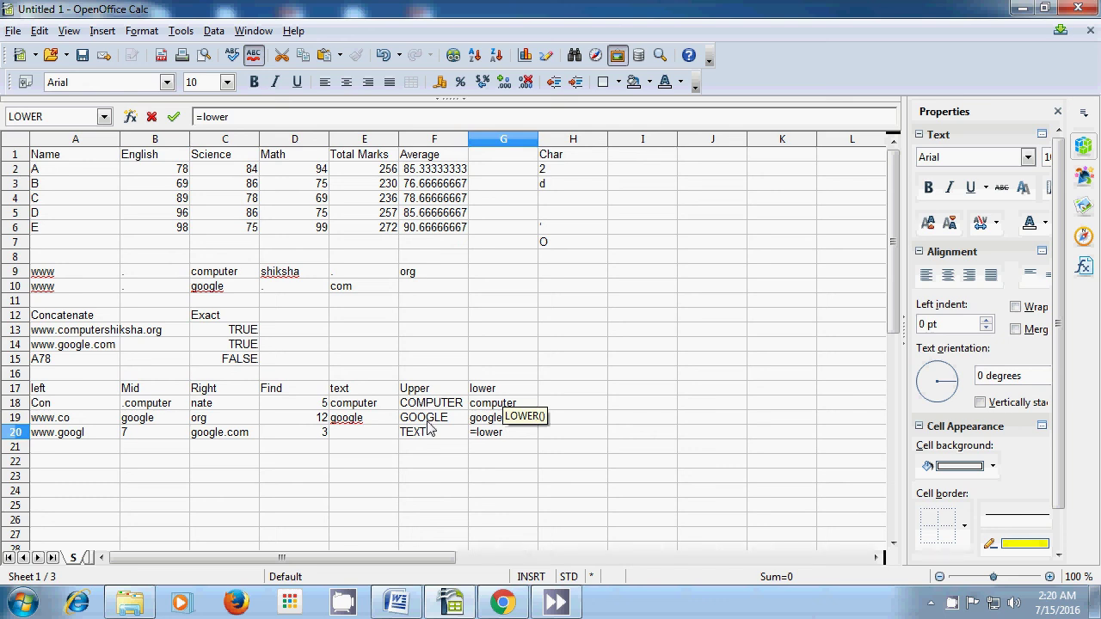
type("(")
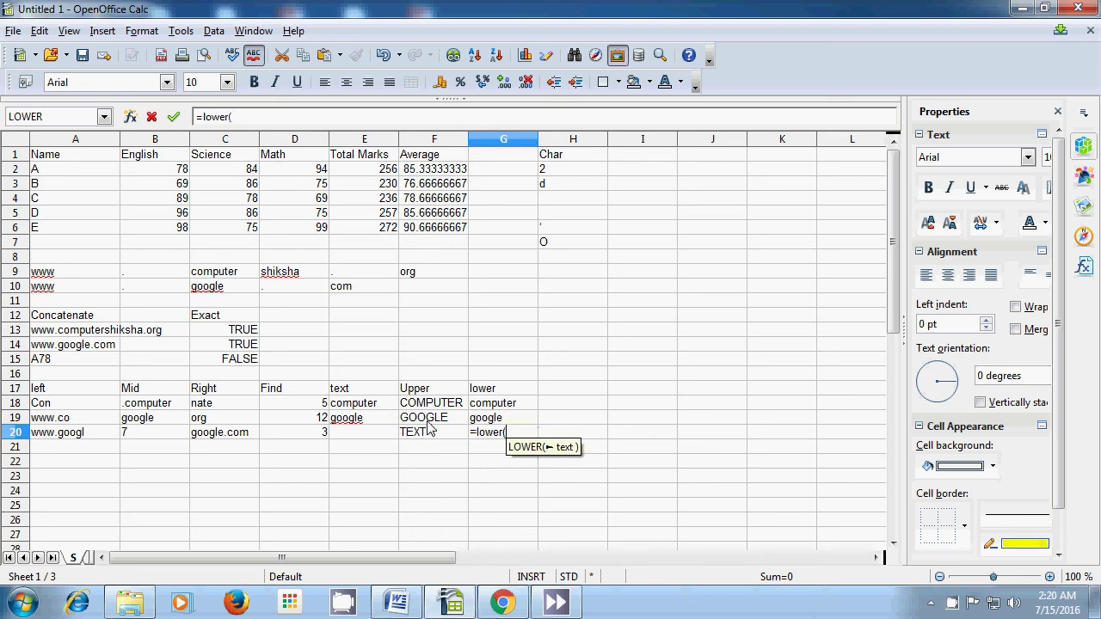
left_click(421, 437)
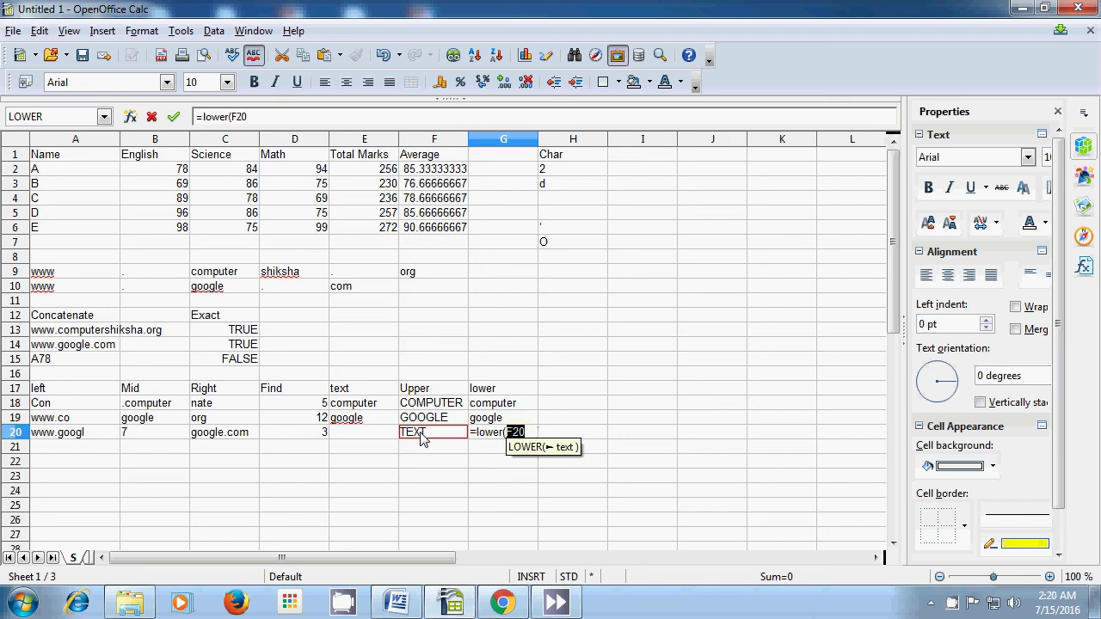
type(")")
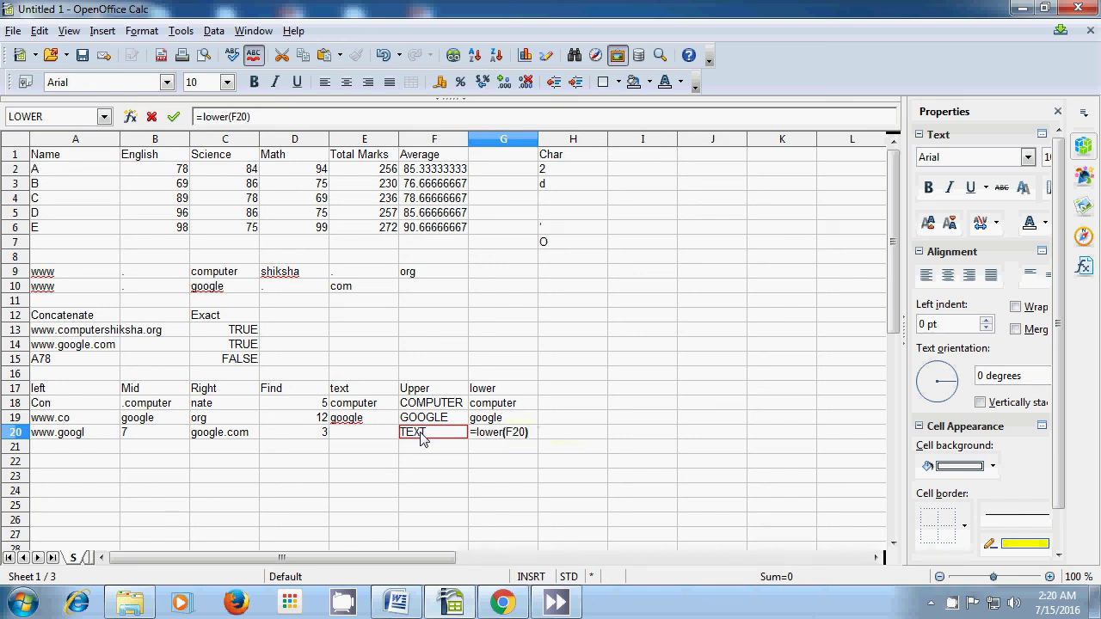
key("Return")
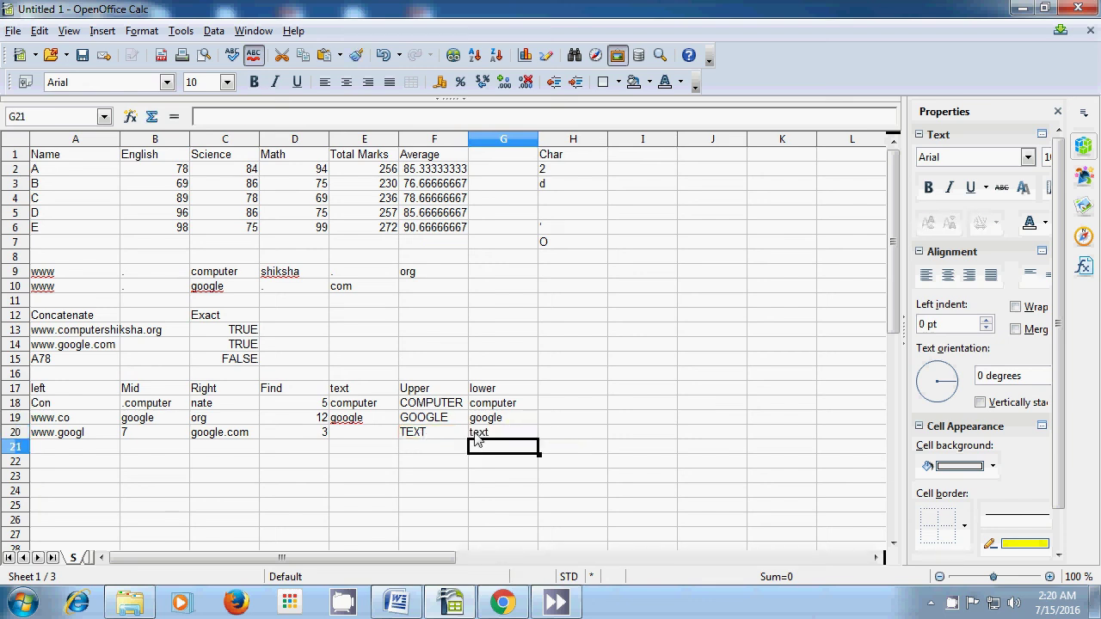
left_click(590, 409)
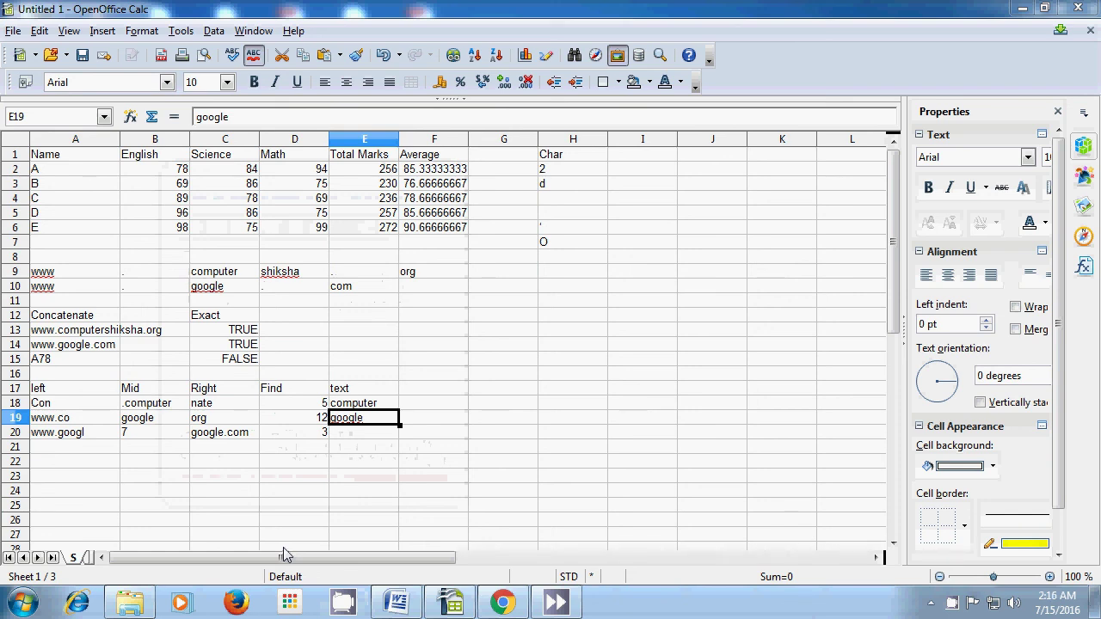
Add the heading Upper in cell F17 and convert the word in E18 to uppercase using =upper(E18) in cell F18.
left_click(447, 391)
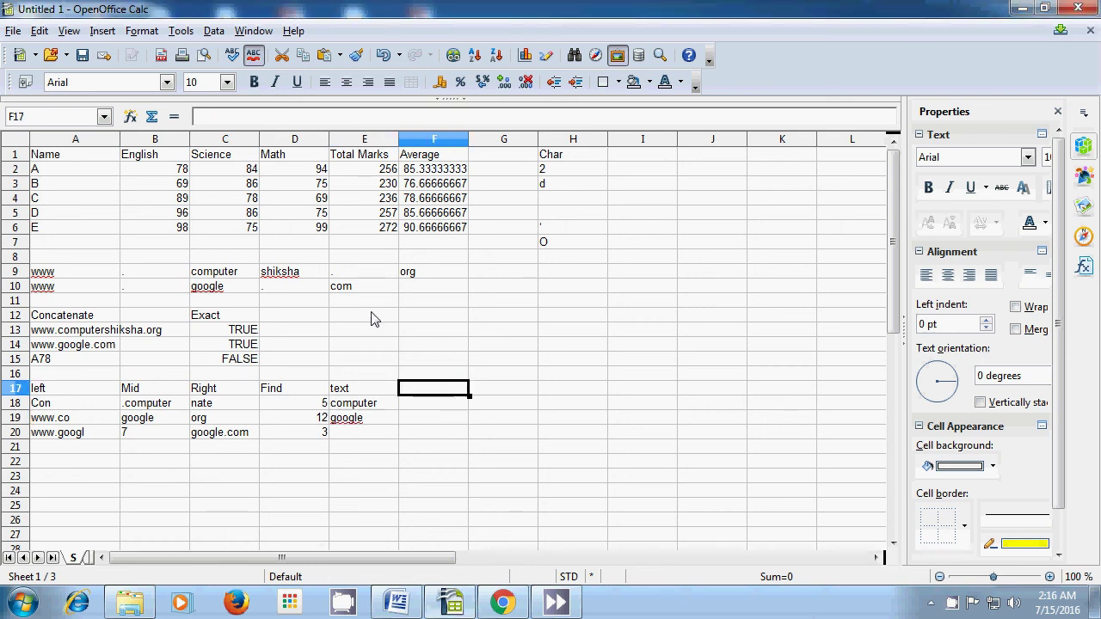
type("Upper")
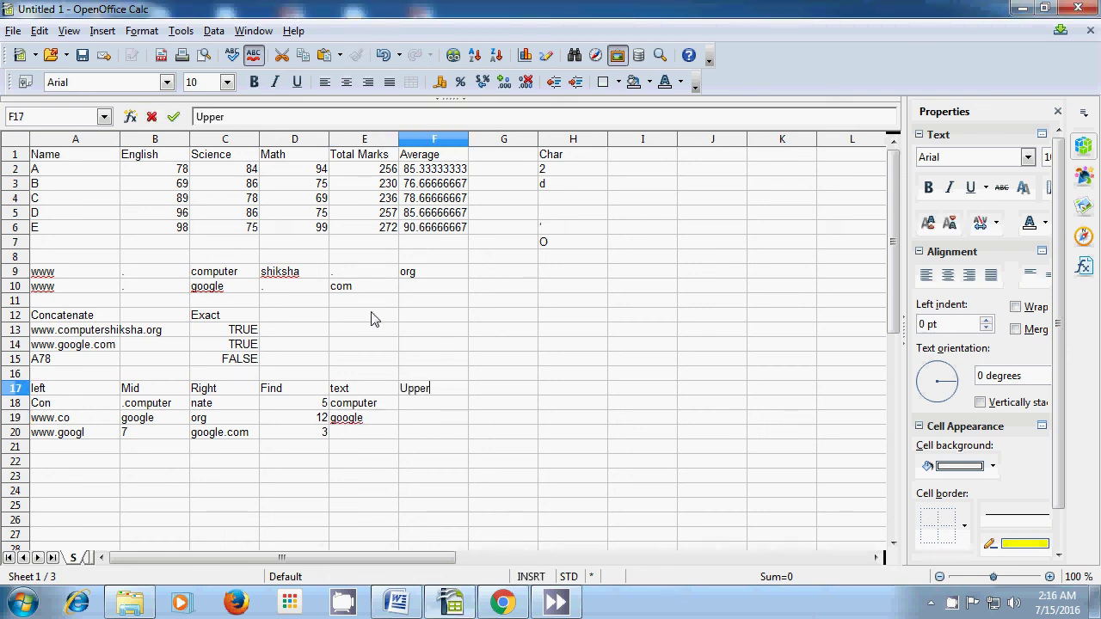
left_click(422, 406)
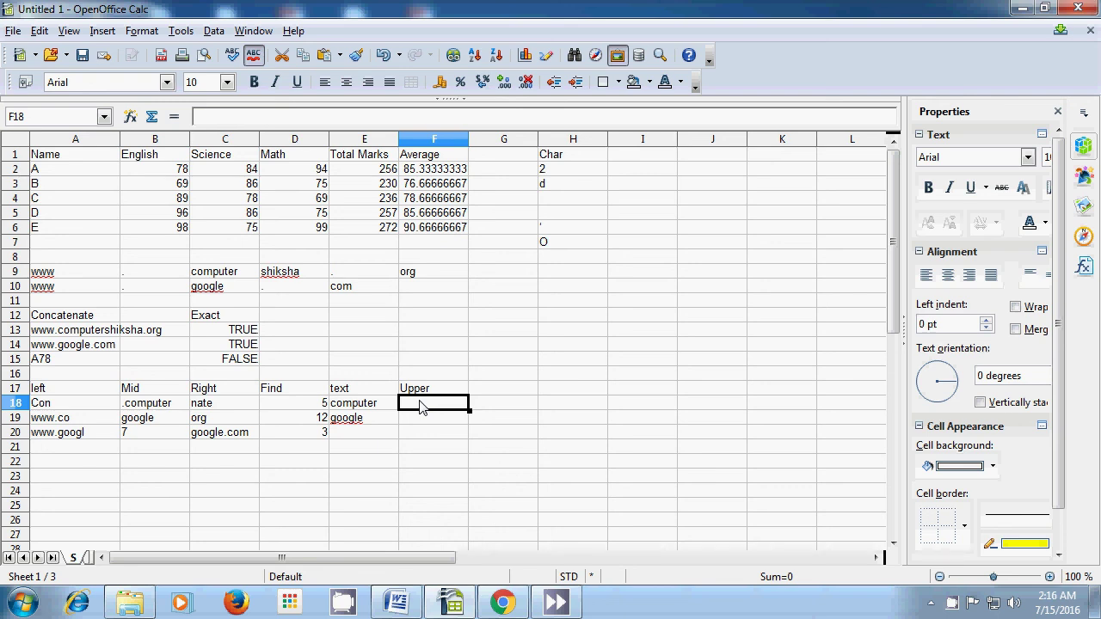
type("=")
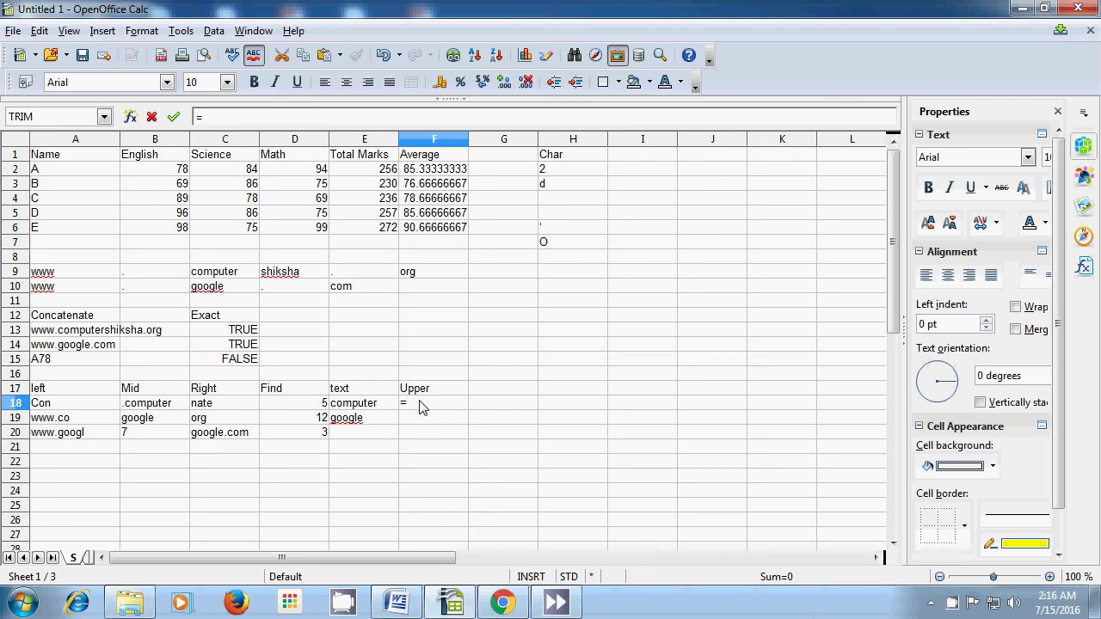
type("upper")
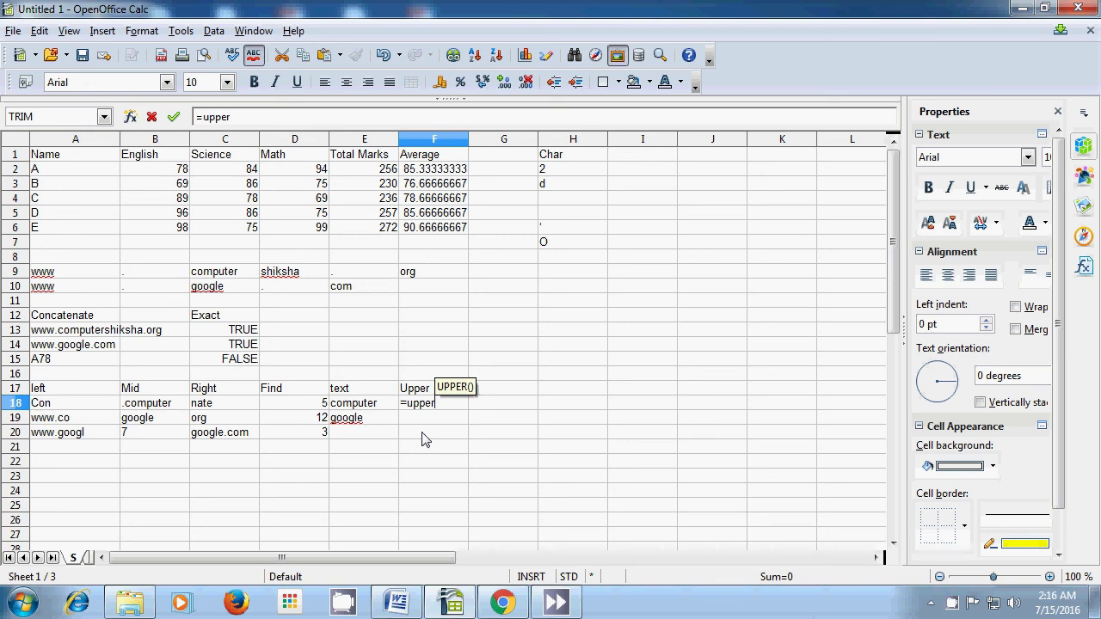
type("(")
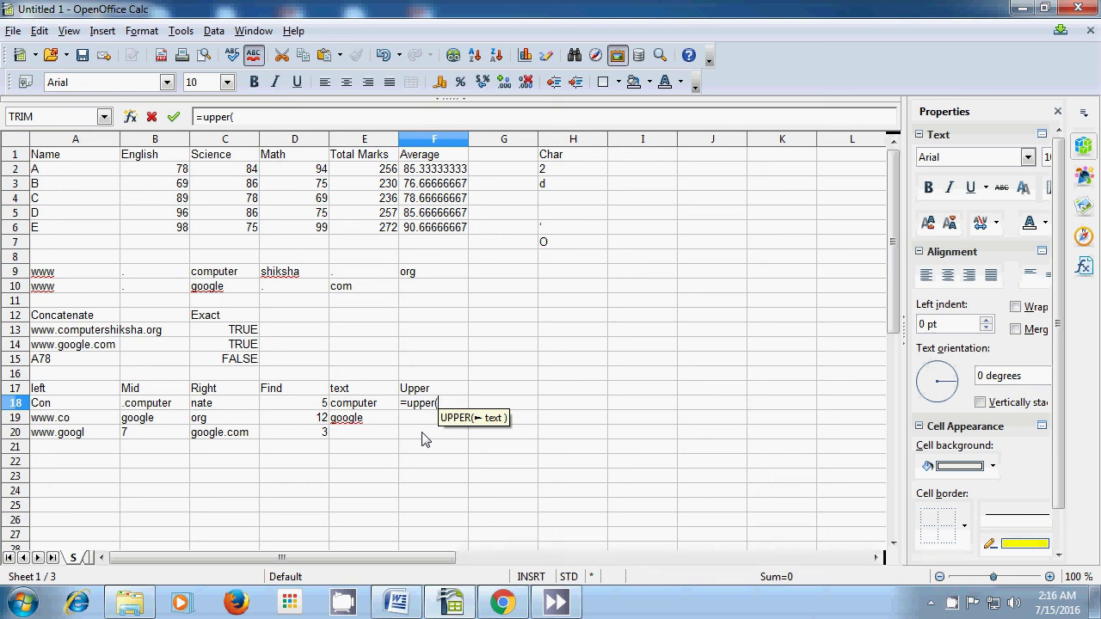
left_click(370, 410)
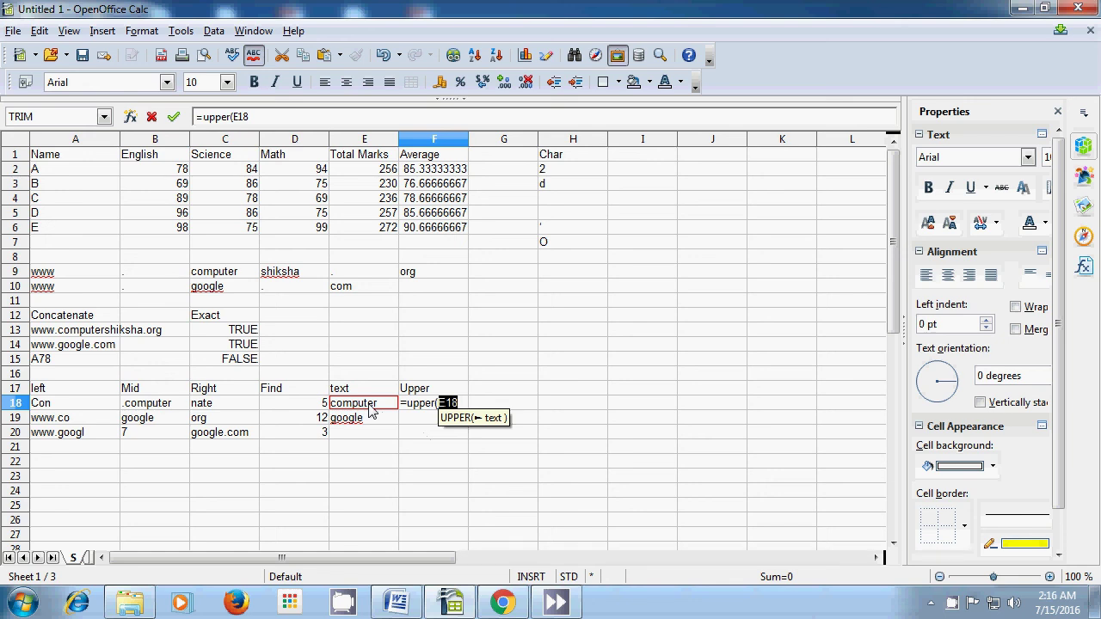
type(")")
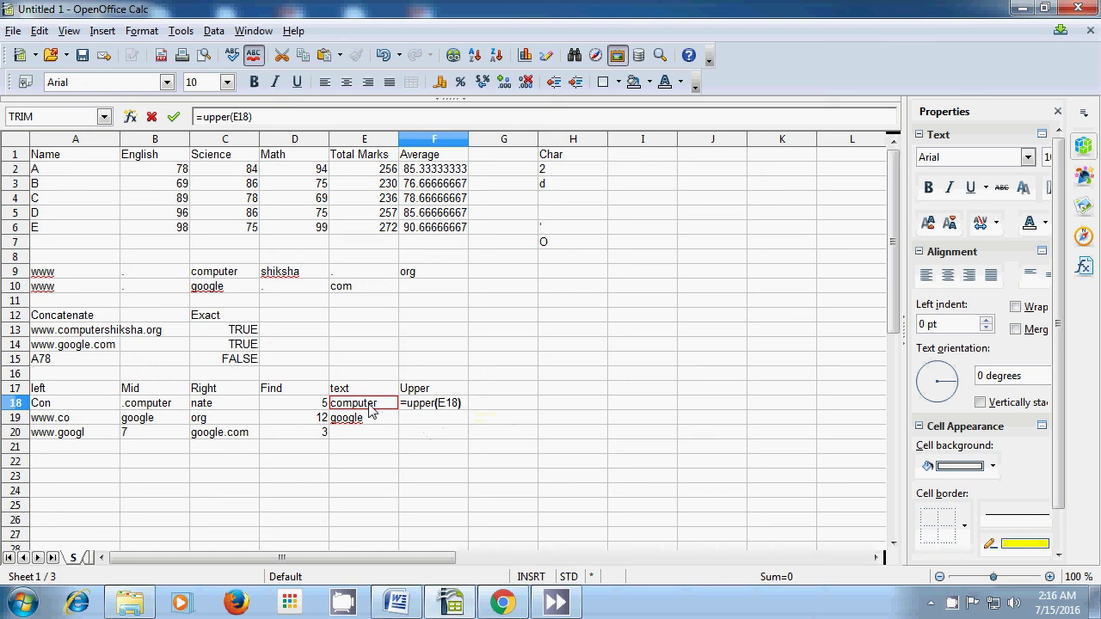
key("Return")
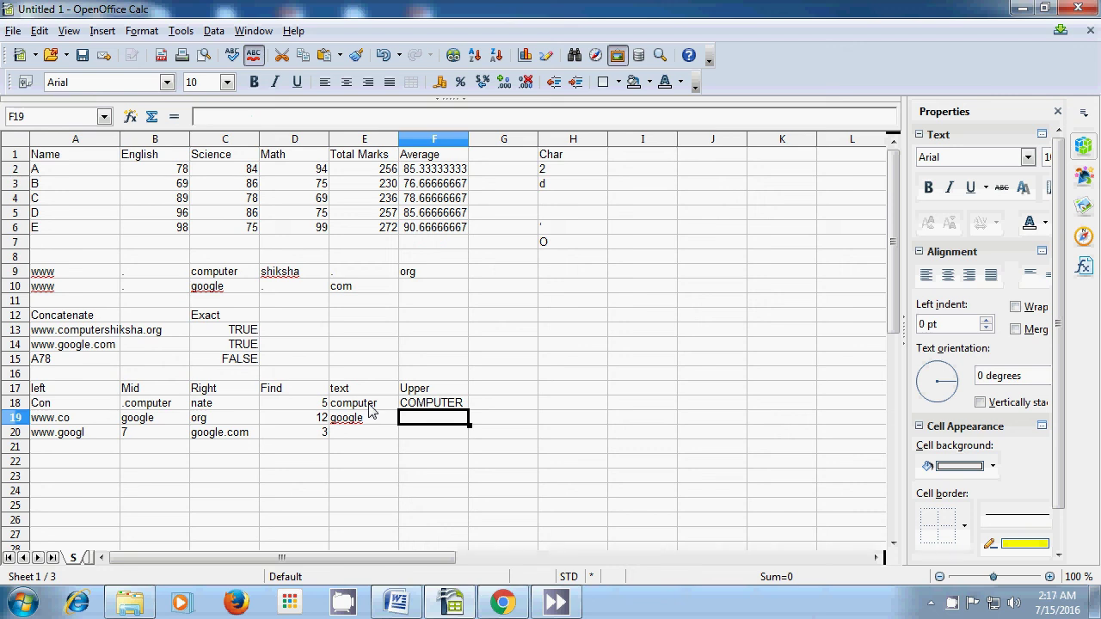
Convert the word in E19 to uppercase using =upper(E19) in cell F19.
type("=")
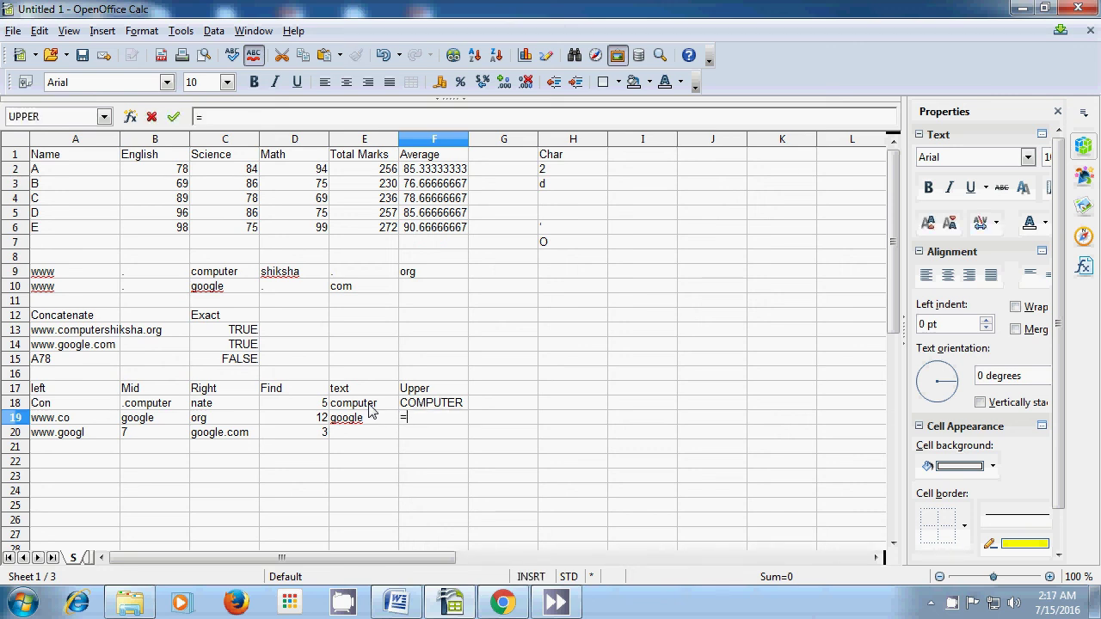
type("u")
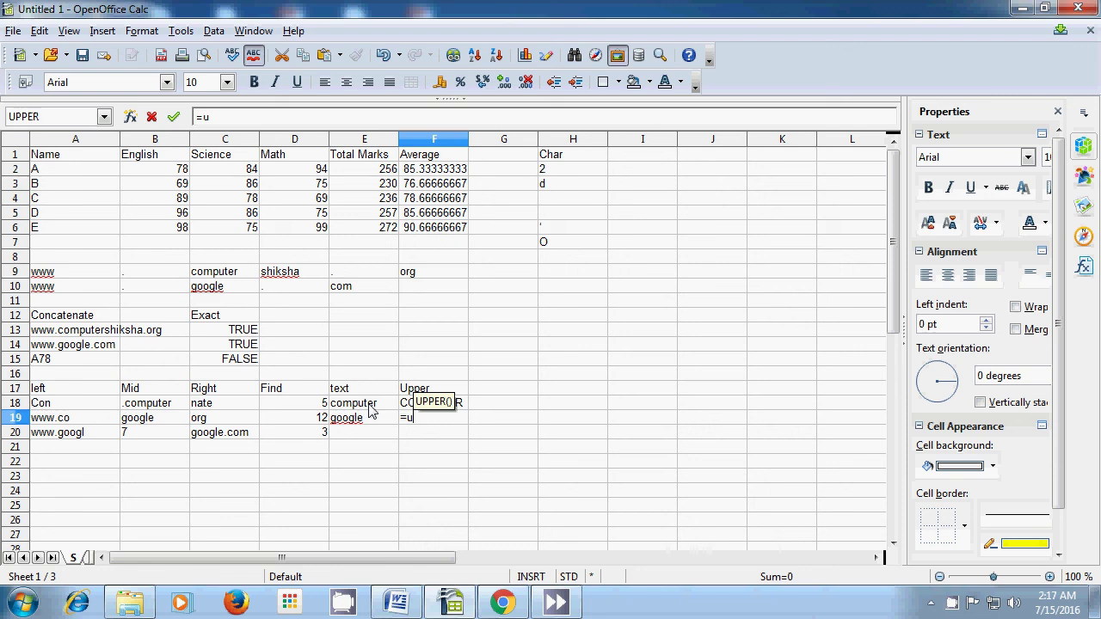
type("pper")
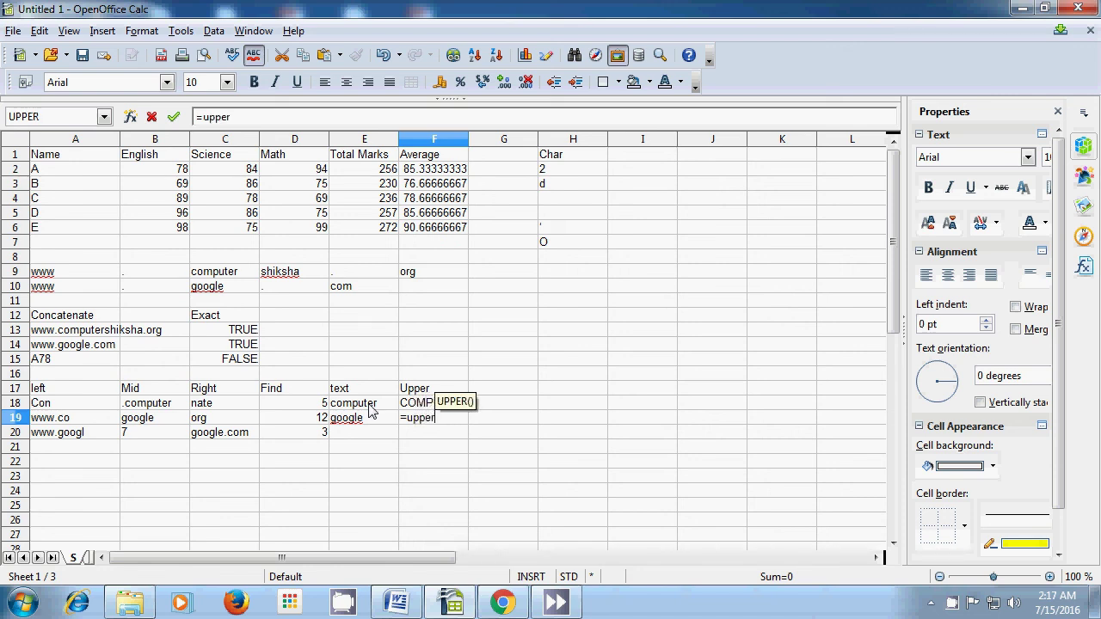
type("(")
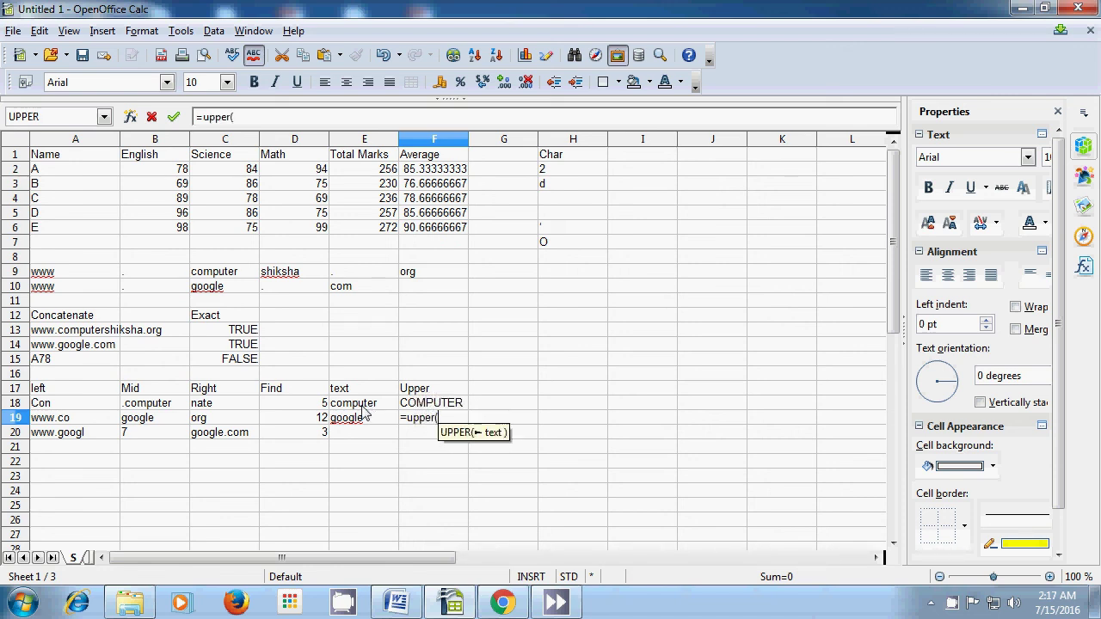
left_click(357, 418)
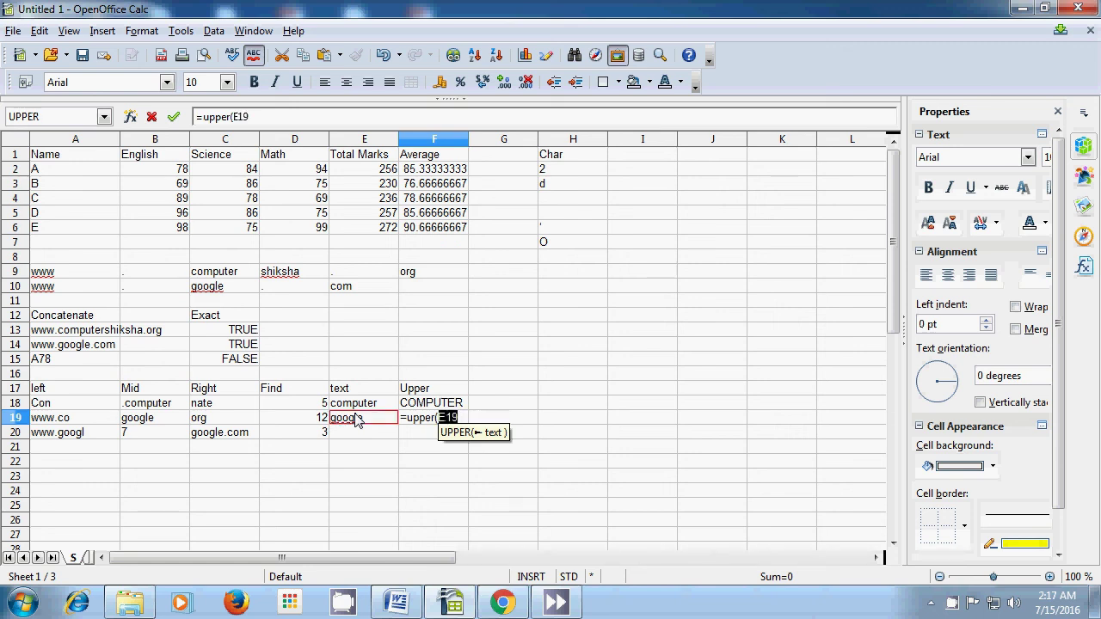
type(")")
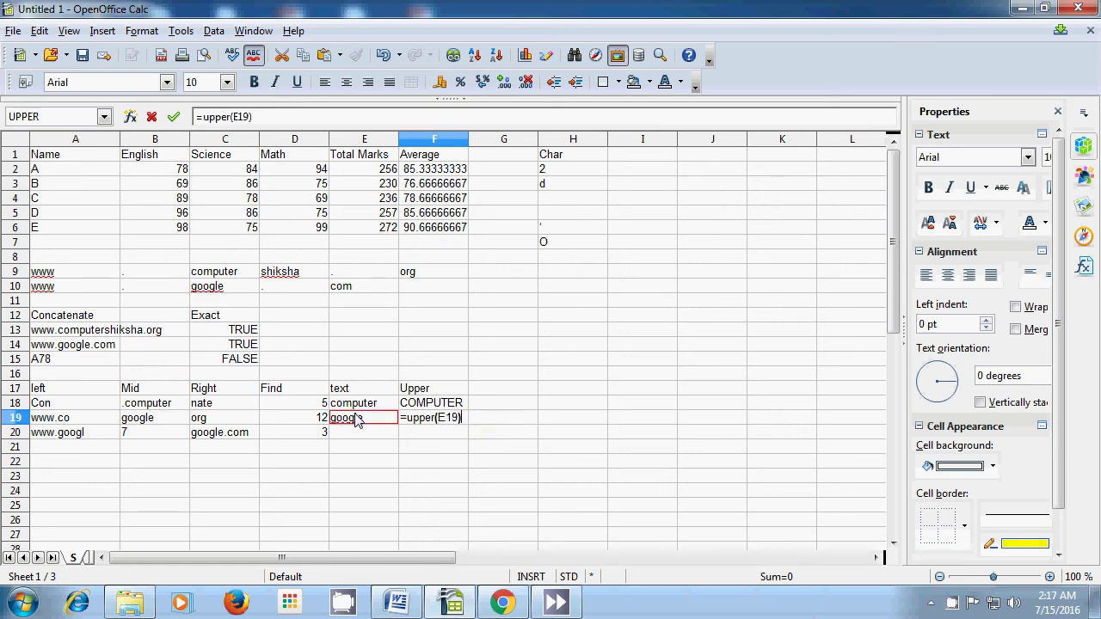
key("Return")
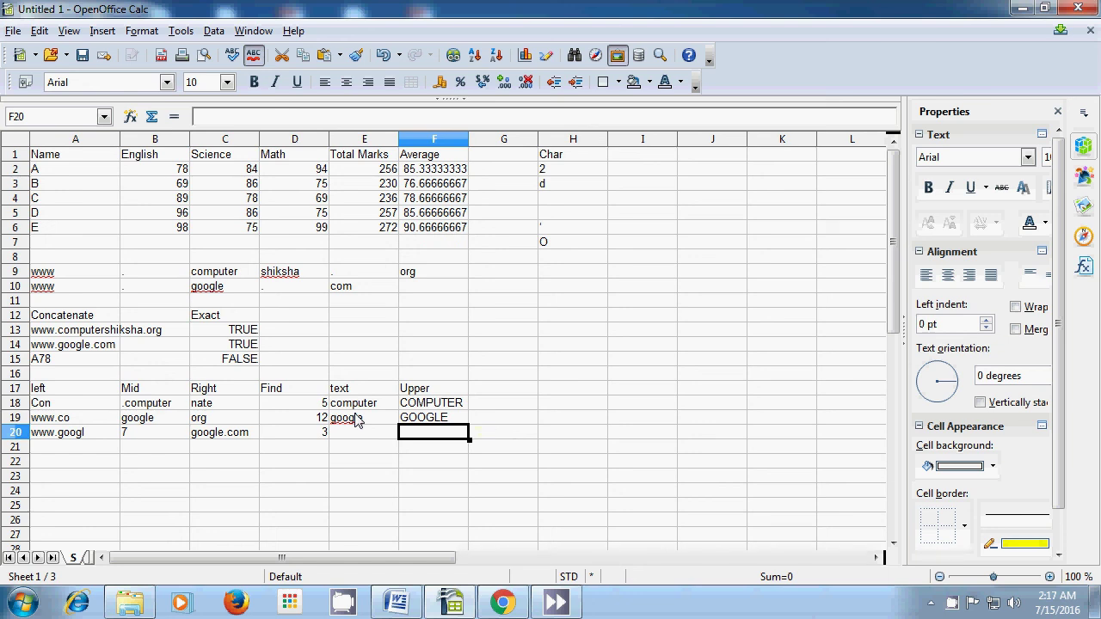
Convert the text heading in E17 to uppercase using =upper(E17) in cell F20.
type("=")
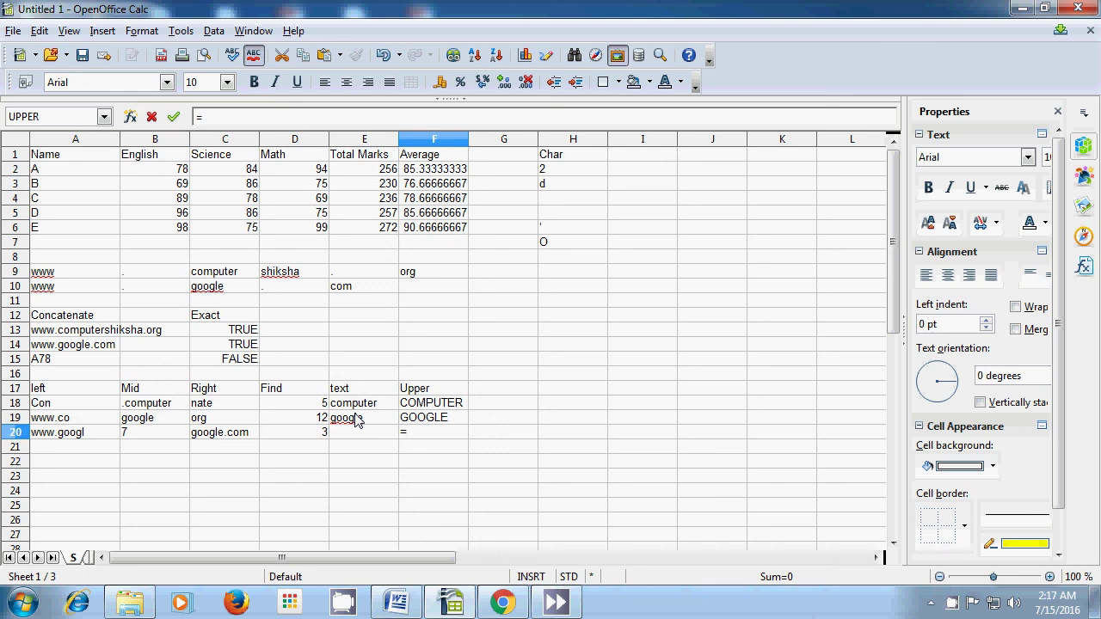
type("upper")
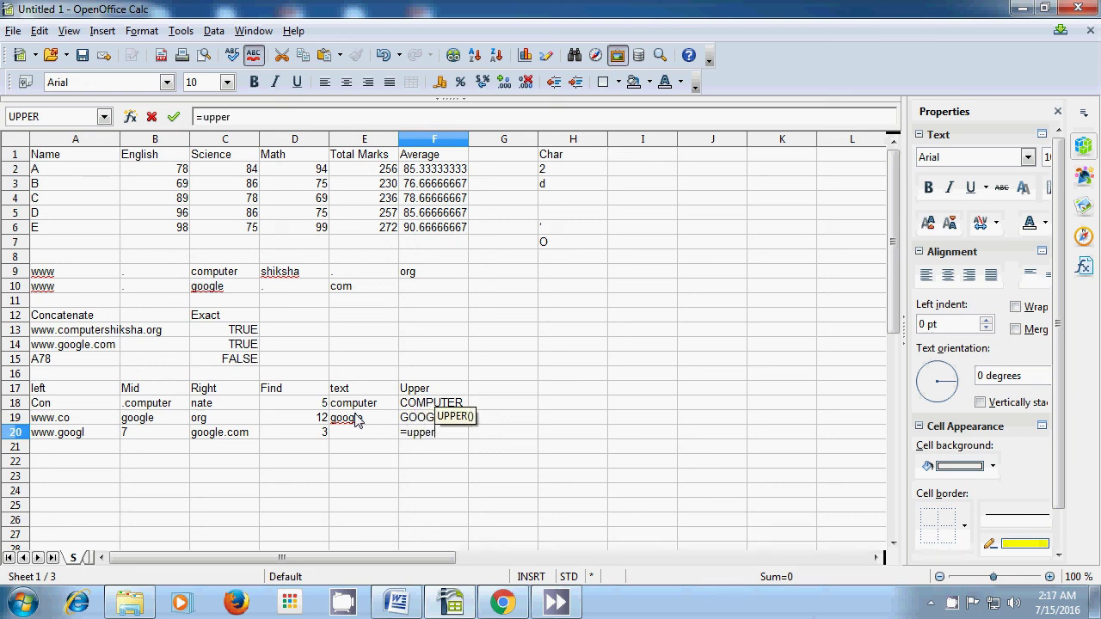
type("(")
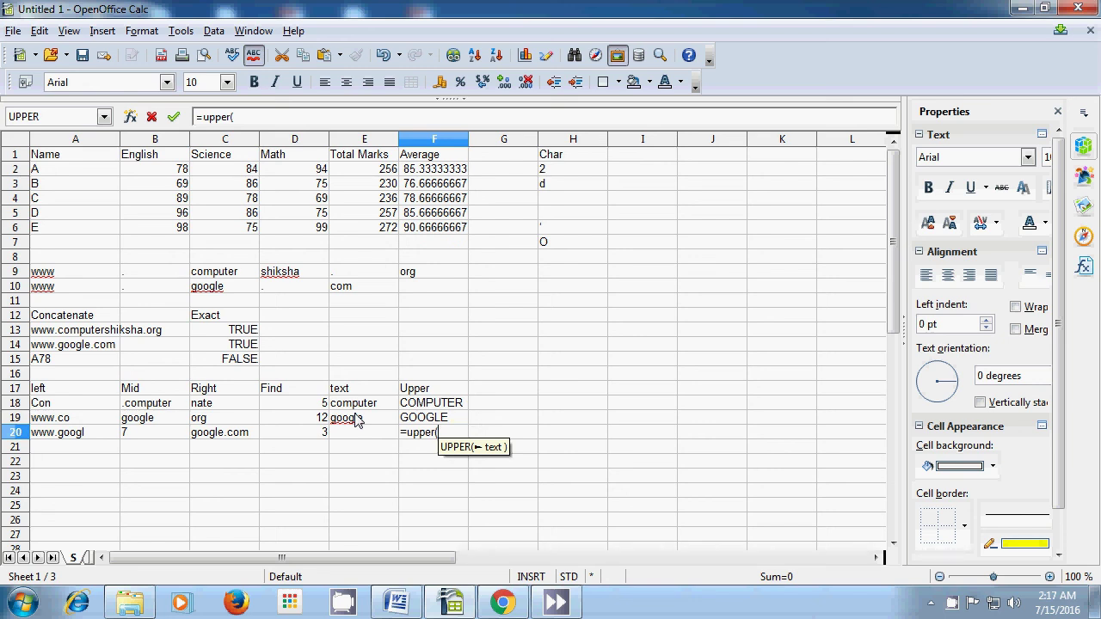
left_click(348, 393)
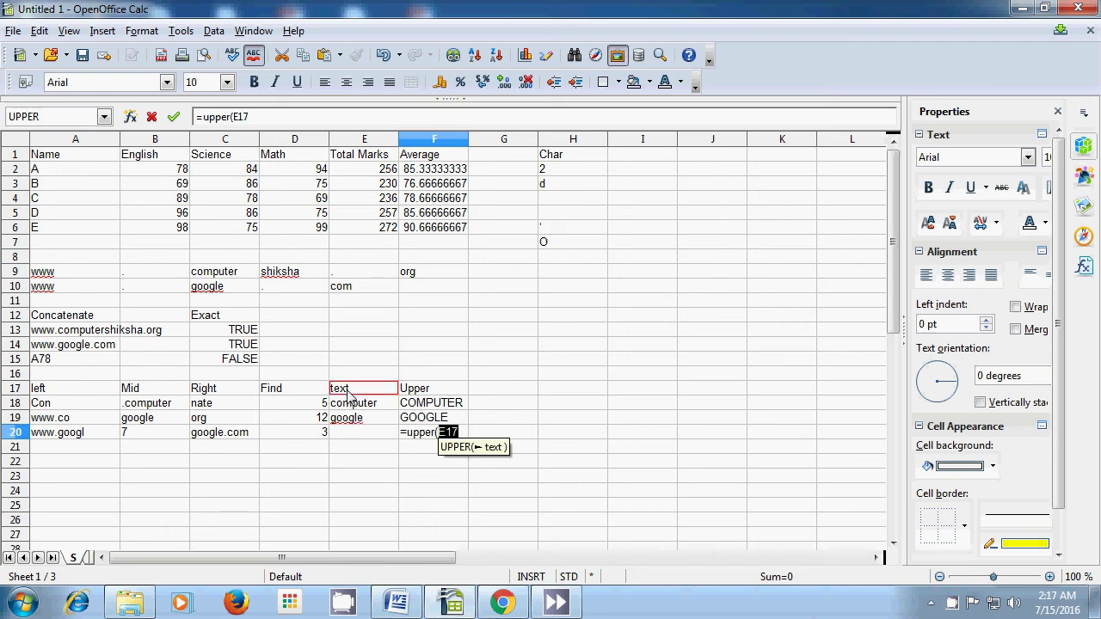
type(")")
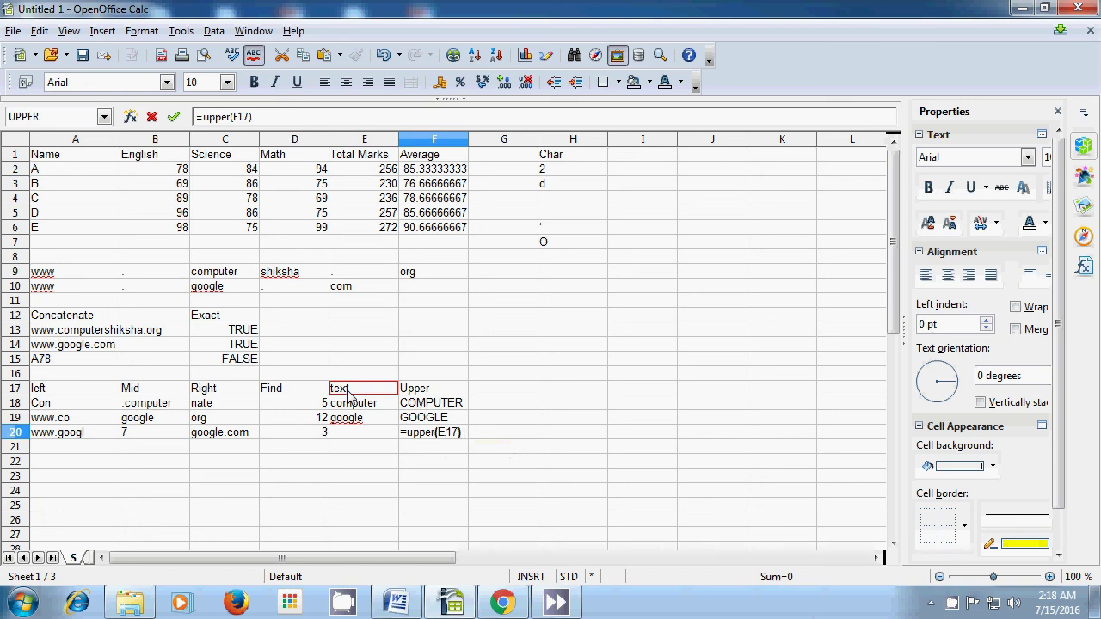
key("Return")
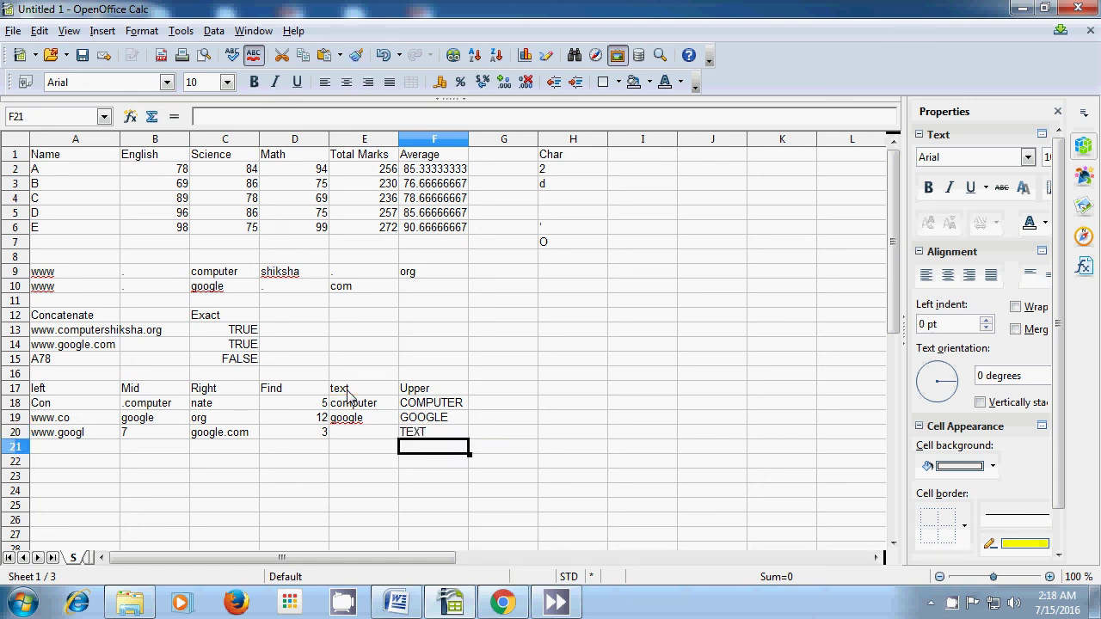
left_click(365, 473)
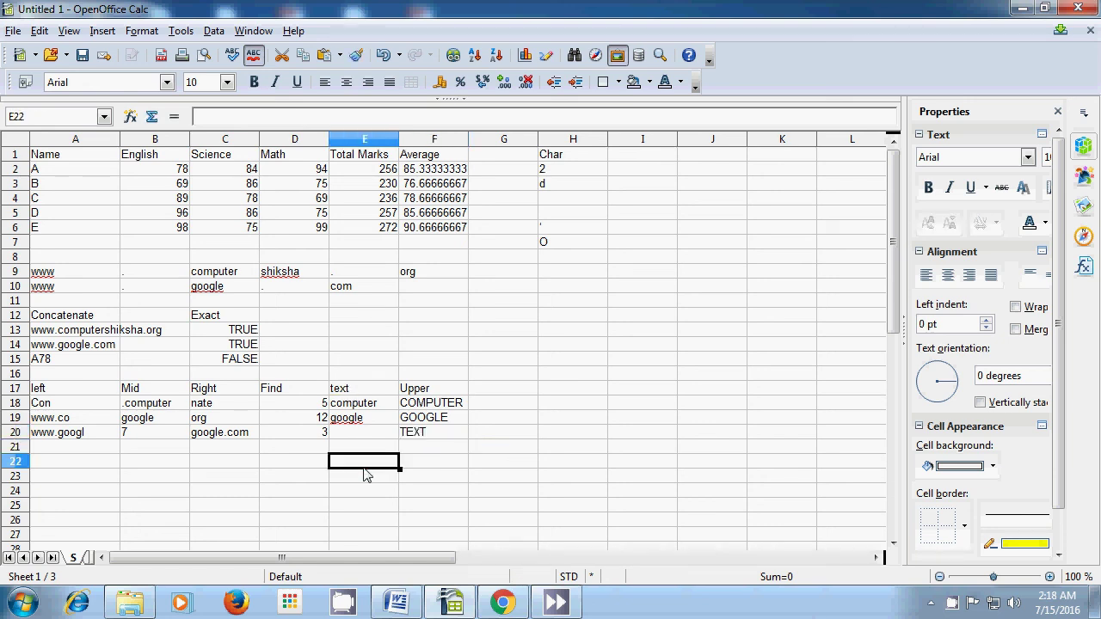